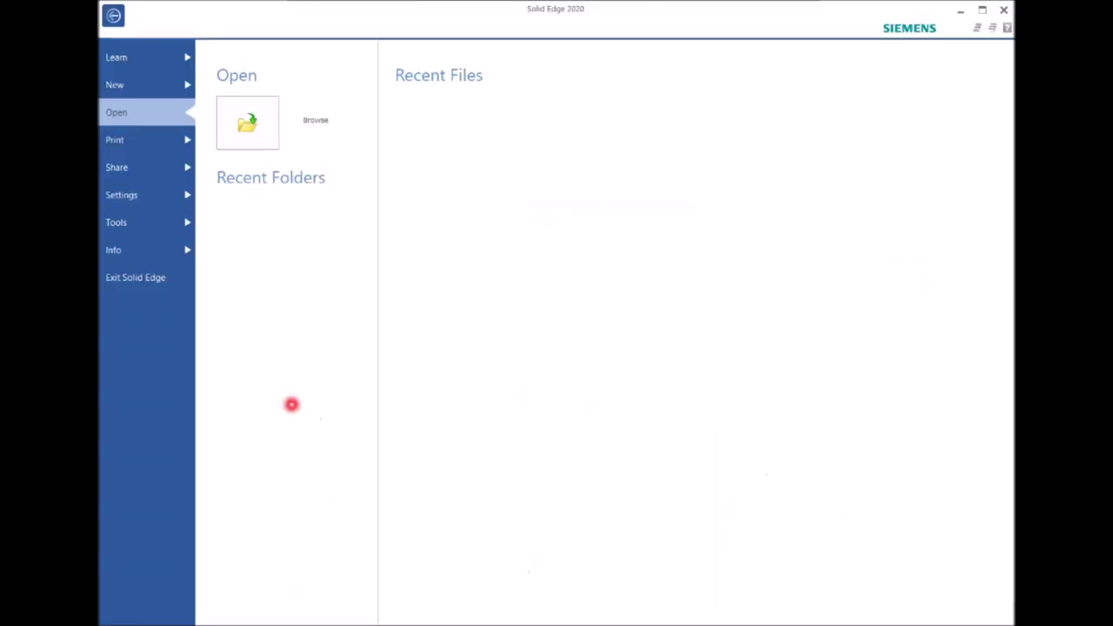
Step: Create a new assembly document, Asm3, from the GB Metric Assembly template
{"action": "left_click", "coordinate": [124, 90]}
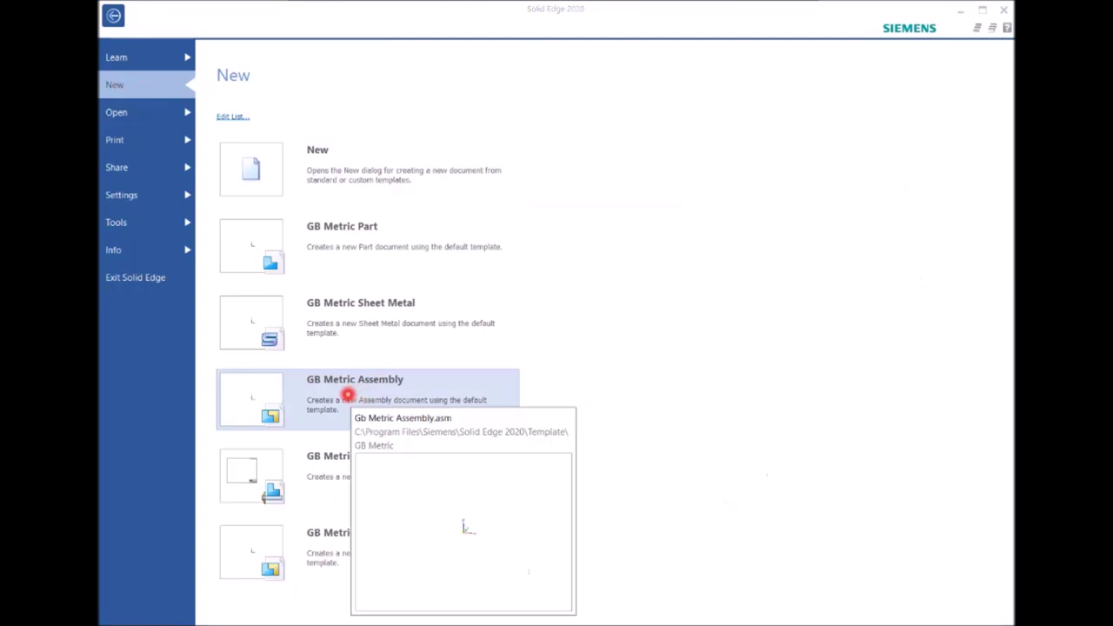
{"action": "left_click", "coordinate": [340, 387]}
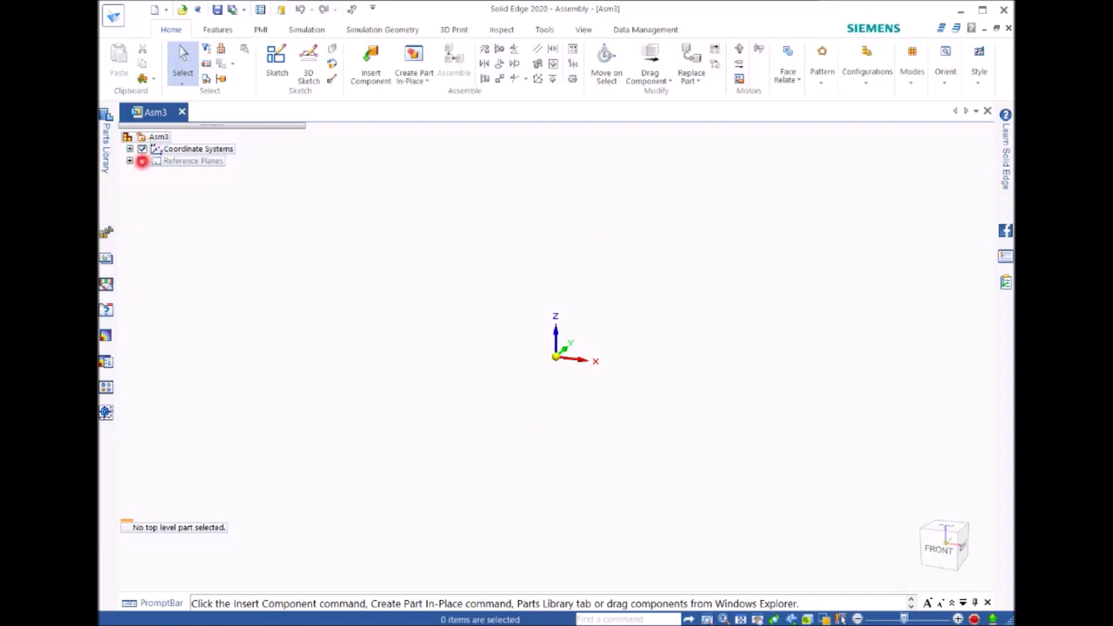
Step: Display the three reference planes and bring up the Parts Library's hoist parts
{"action": "left_click", "coordinate": [142, 161]}
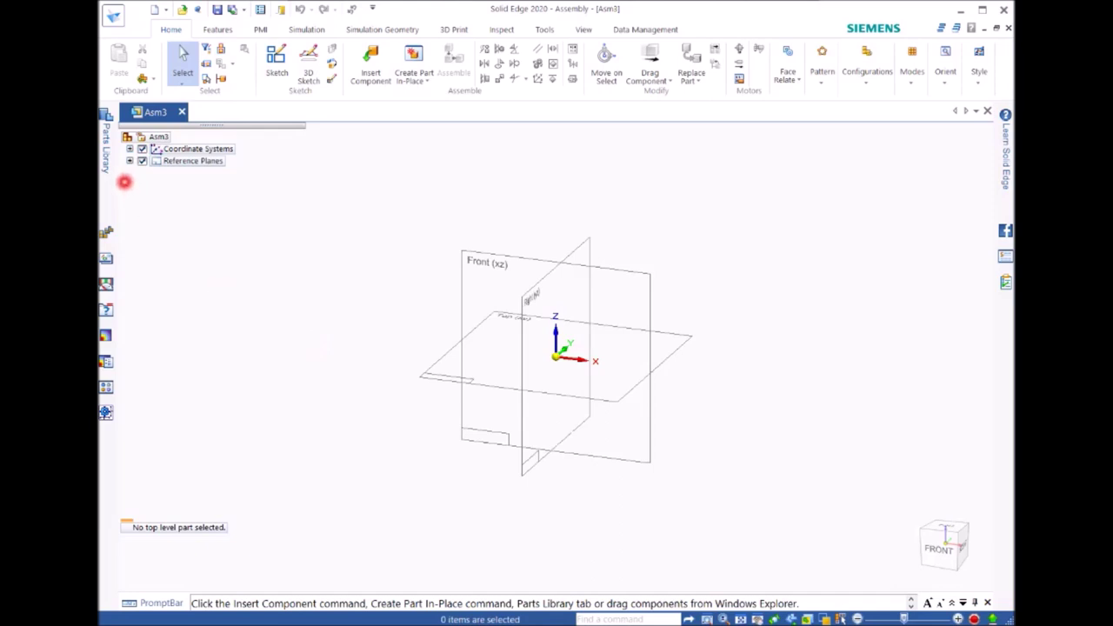
{"action": "left_click", "coordinate": [107, 158]}
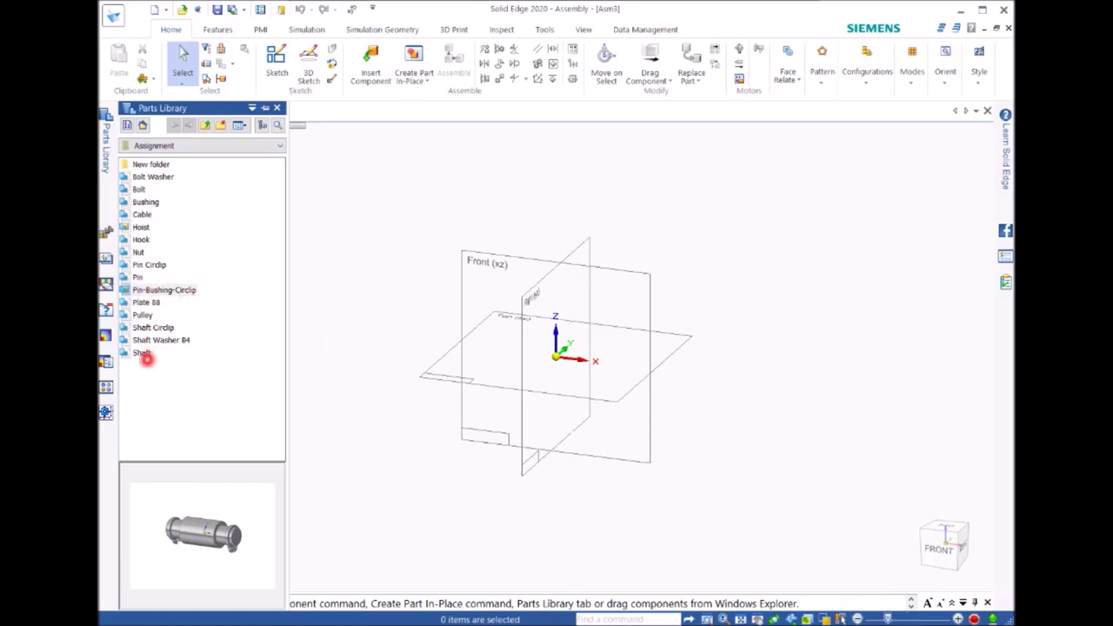
Step: Insert the Shaft and Pulley, aligning the pulley's axis with the shaft's axis
{"action": "double_click", "coordinate": [142, 354]}
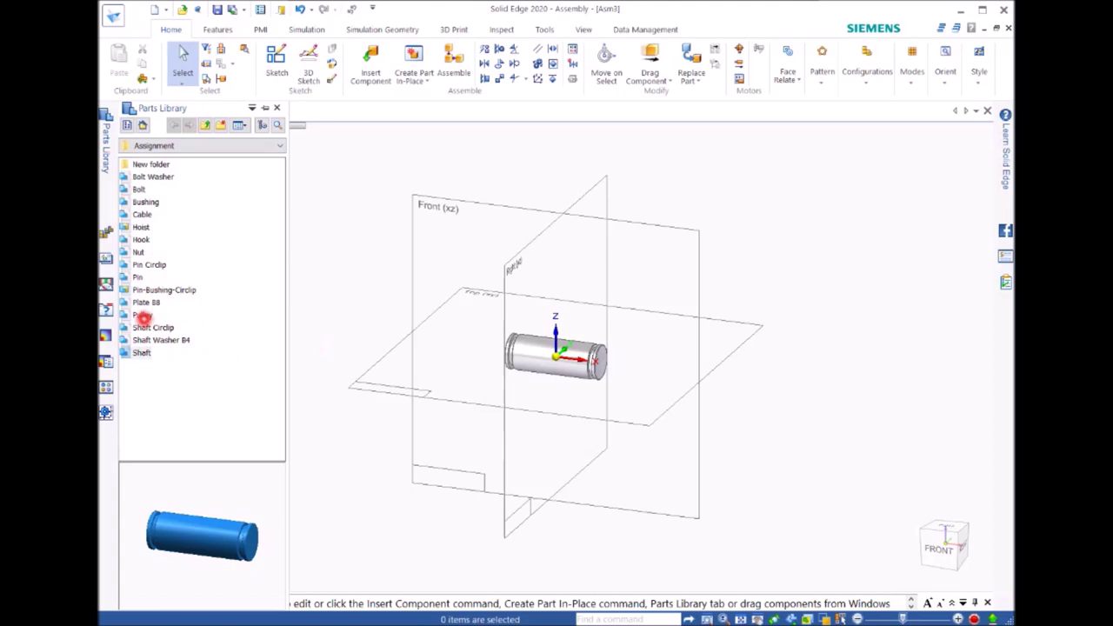
{"action": "double_click", "coordinate": [143, 315]}
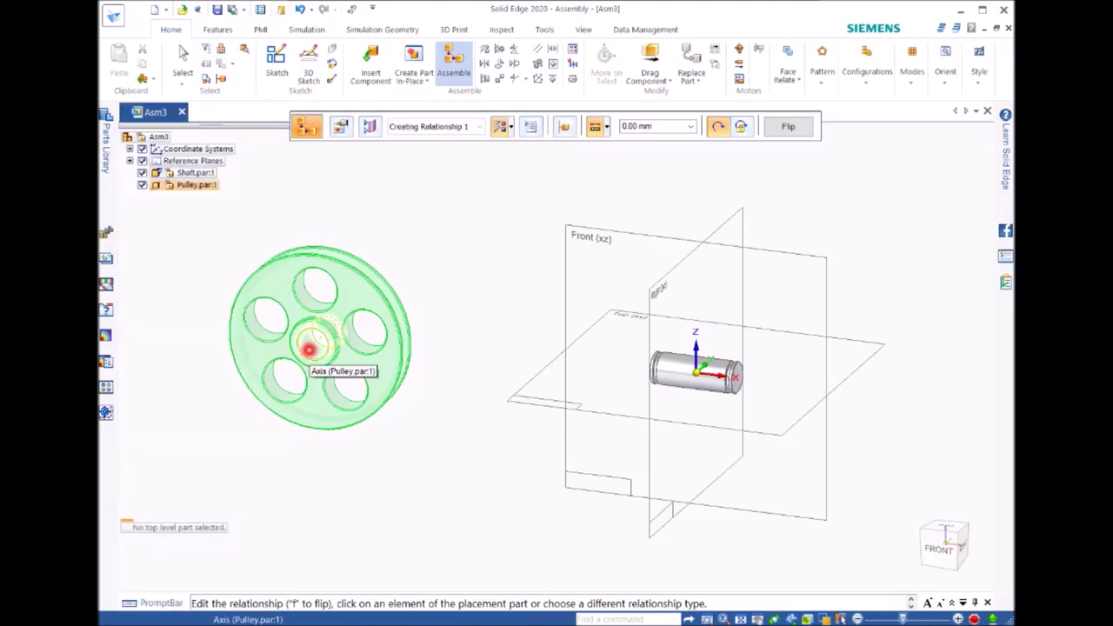
{"action": "left_click", "coordinate": [309, 350]}
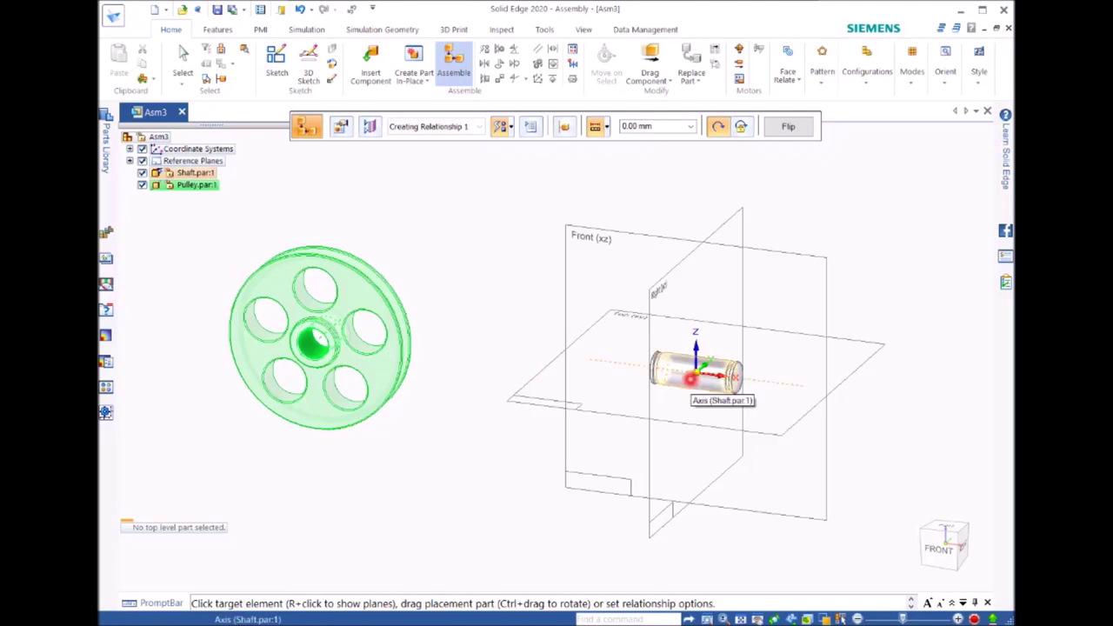
{"action": "left_click", "coordinate": [689, 378]}
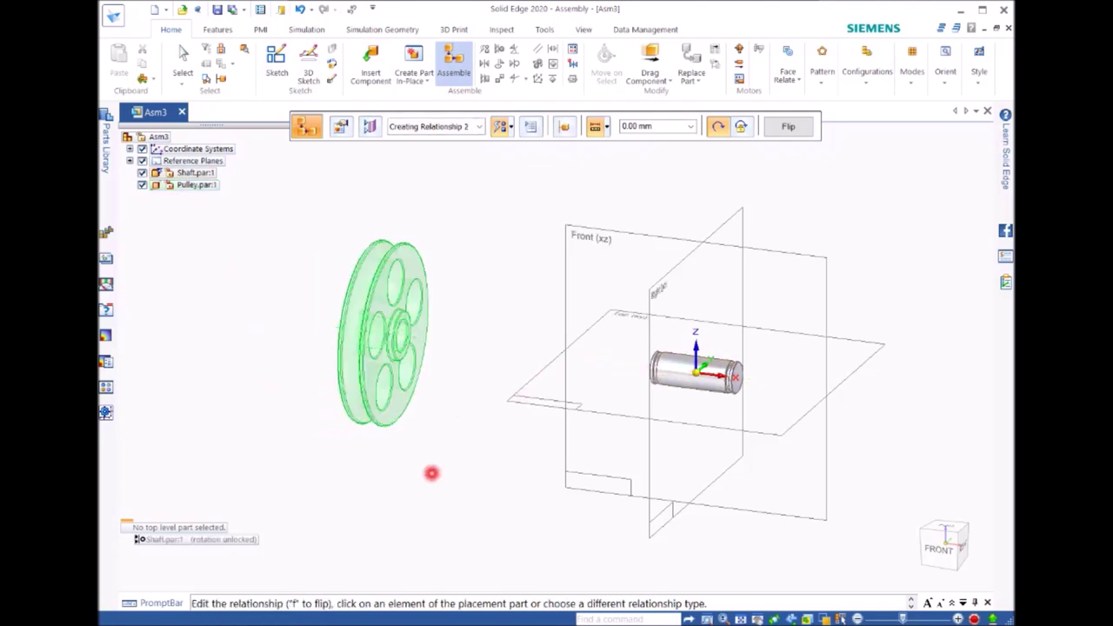
Step: Mate the pulley hub face against the shaft's end face
{"action": "middle_click_drag", "start_coordinate": [417, 464], "coordinate": [477, 488]}
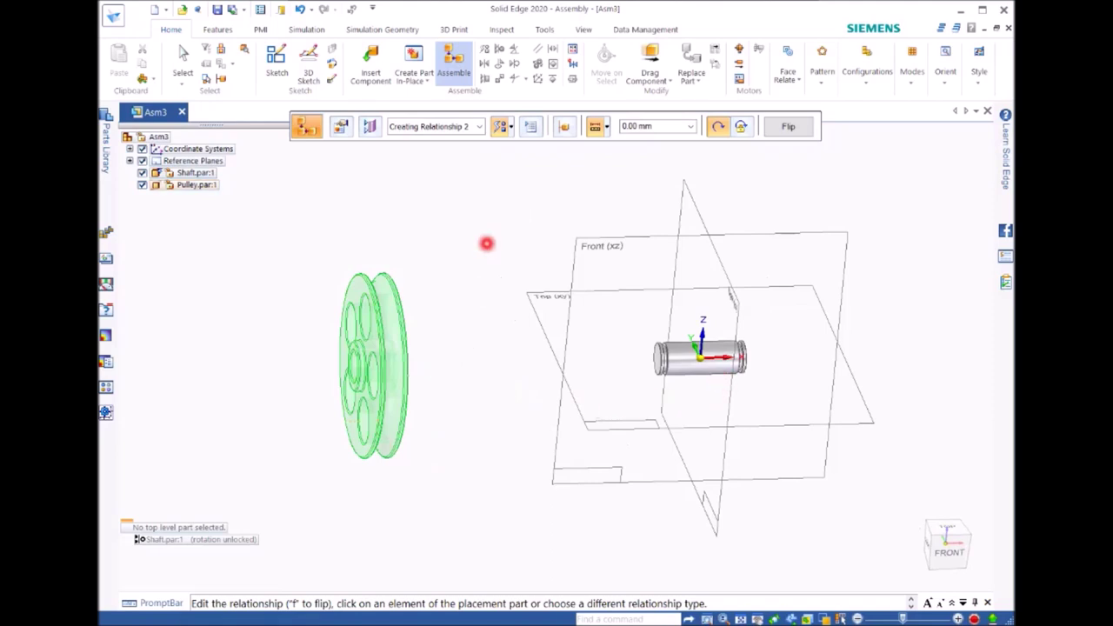
{"action": "scroll", "coordinate": [350, 361], "scroll_direction": "up", "scroll_amount": 3}
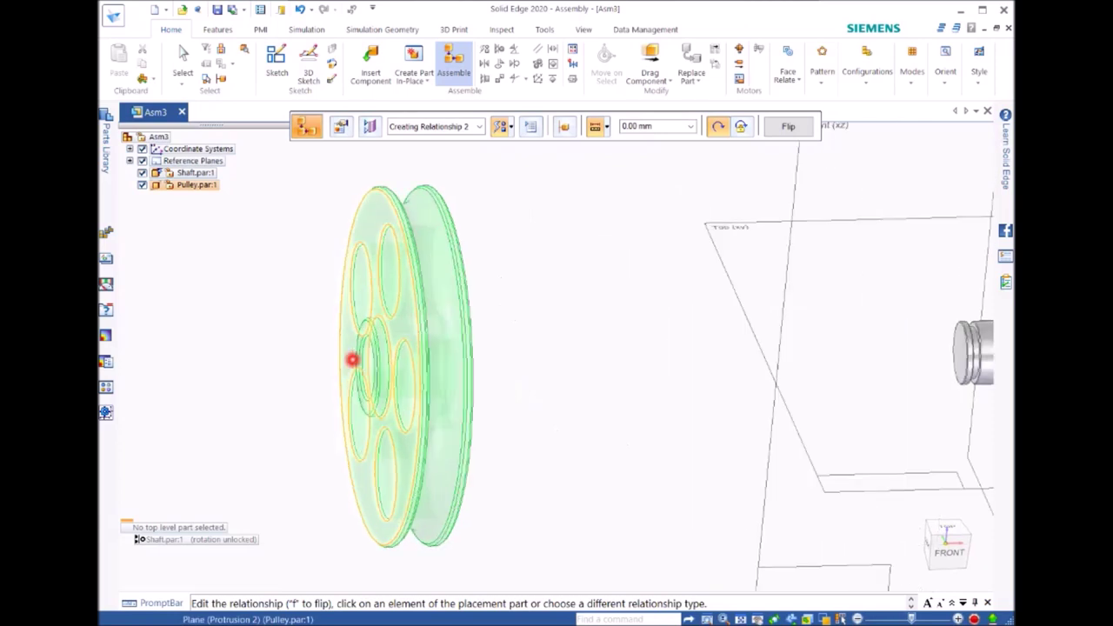
{"action": "scroll", "coordinate": [364, 331], "scroll_direction": "up", "scroll_amount": 1}
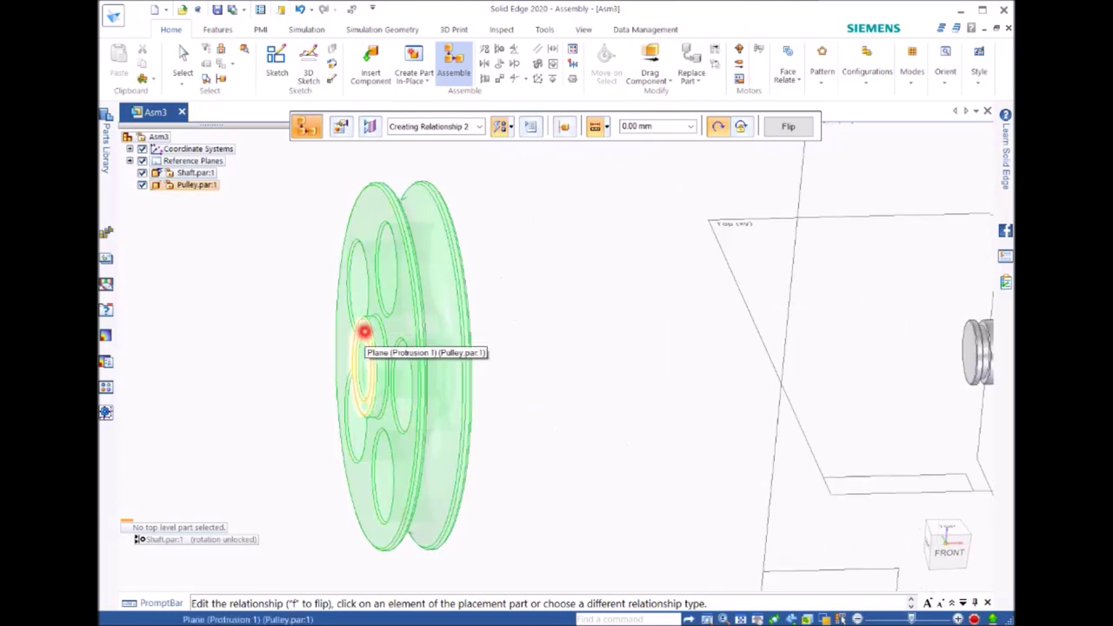
{"action": "left_click", "coordinate": [365, 331]}
{"action": "scroll", "coordinate": [561, 348], "scroll_direction": "up", "scroll_amount": 2}
{"action": "scroll", "coordinate": [560, 348], "scroll_direction": "down", "scroll_amount": 4}
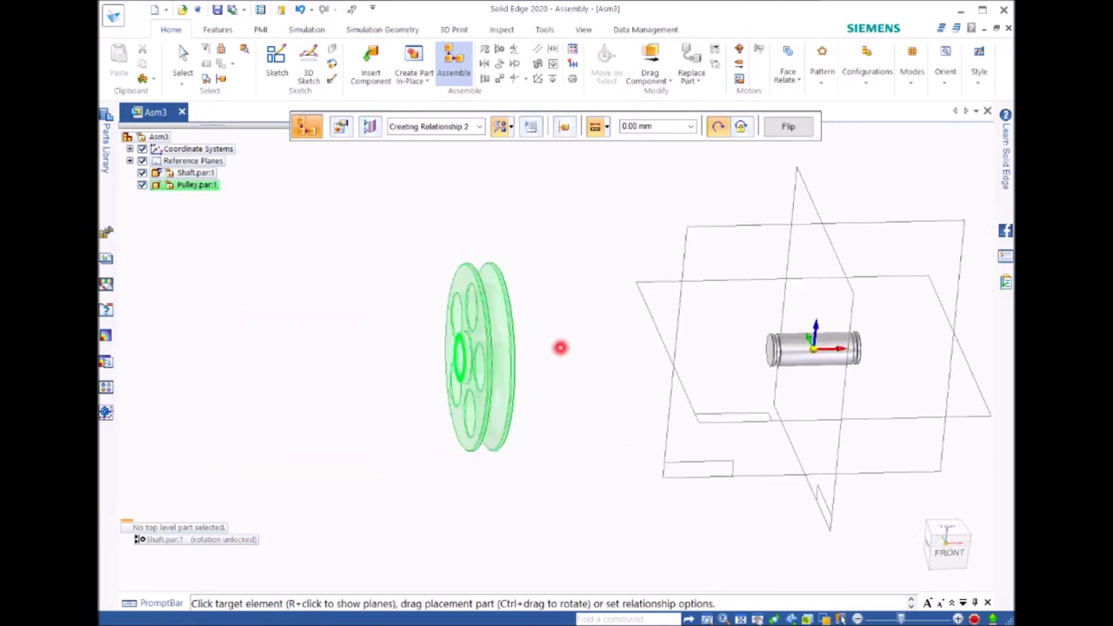
{"action": "scroll", "coordinate": [560, 348], "scroll_direction": "down", "scroll_amount": 1}
{"action": "scroll", "coordinate": [581, 365], "scroll_direction": "up", "scroll_amount": 5}
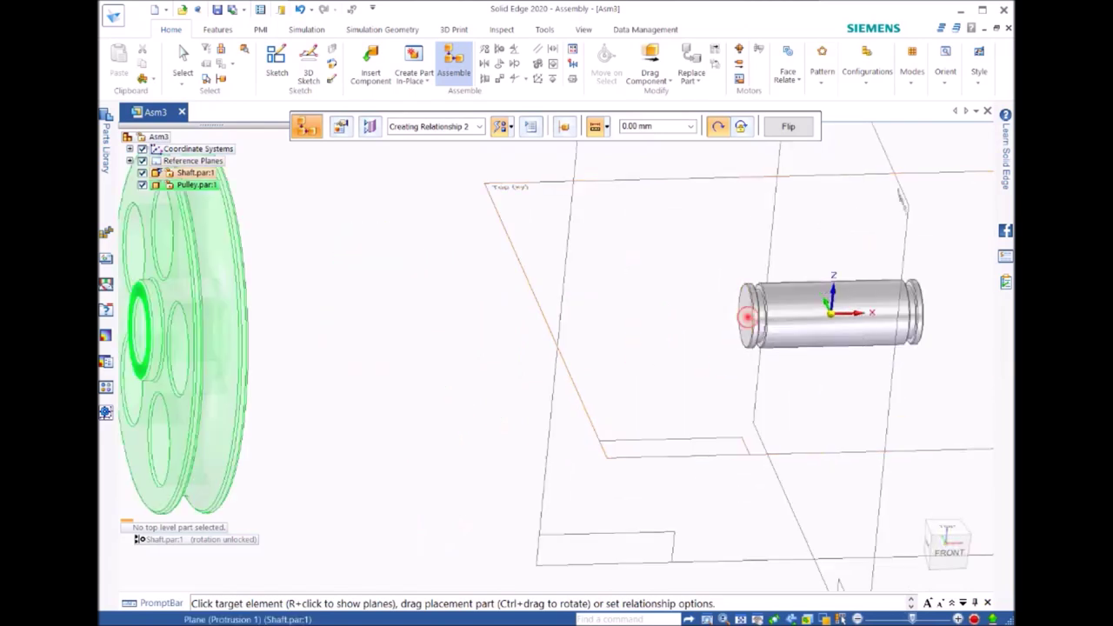
{"action": "left_click", "coordinate": [746, 317]}
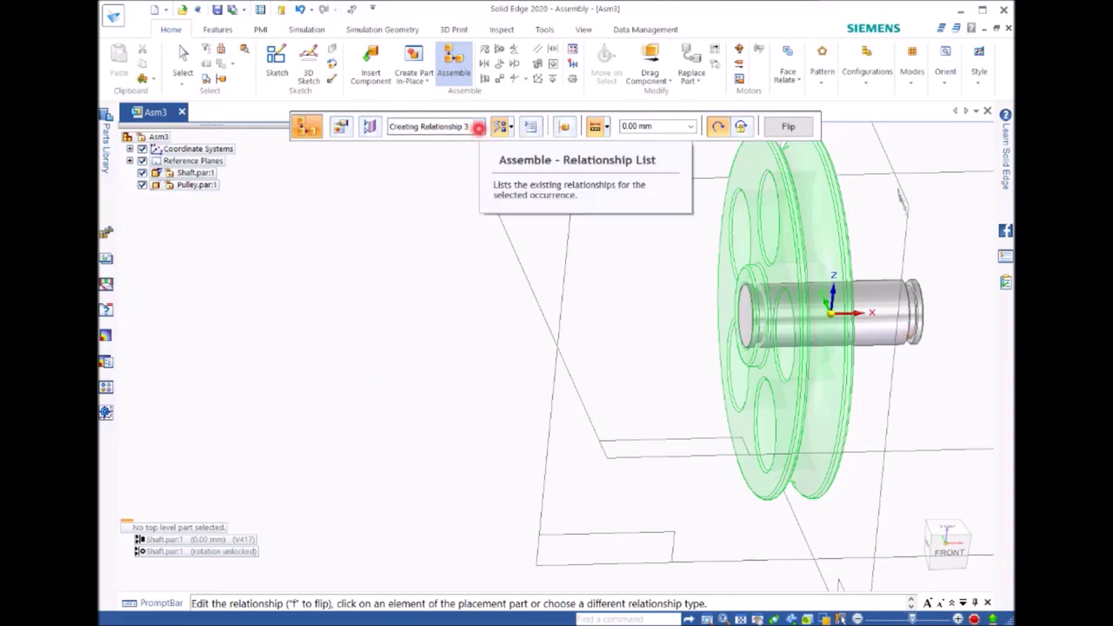
Step: Give the first Shaft.par:1 face relationship a 10 mm offset and finish placing the pulley
{"action": "left_click", "coordinate": [478, 127]}
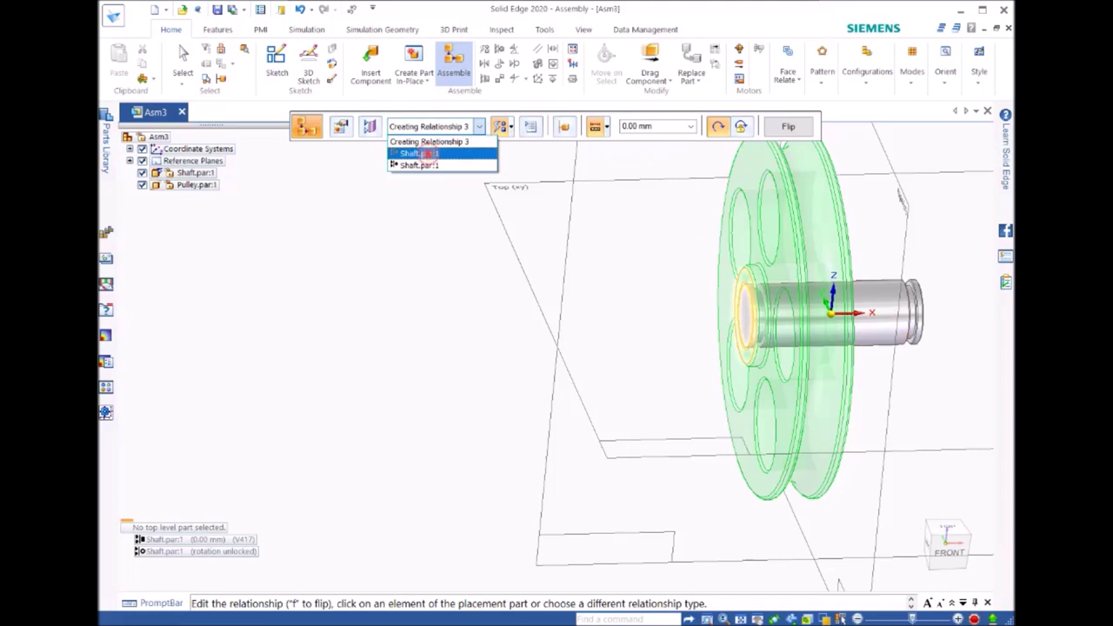
{"action": "left_click", "coordinate": [427, 153]}
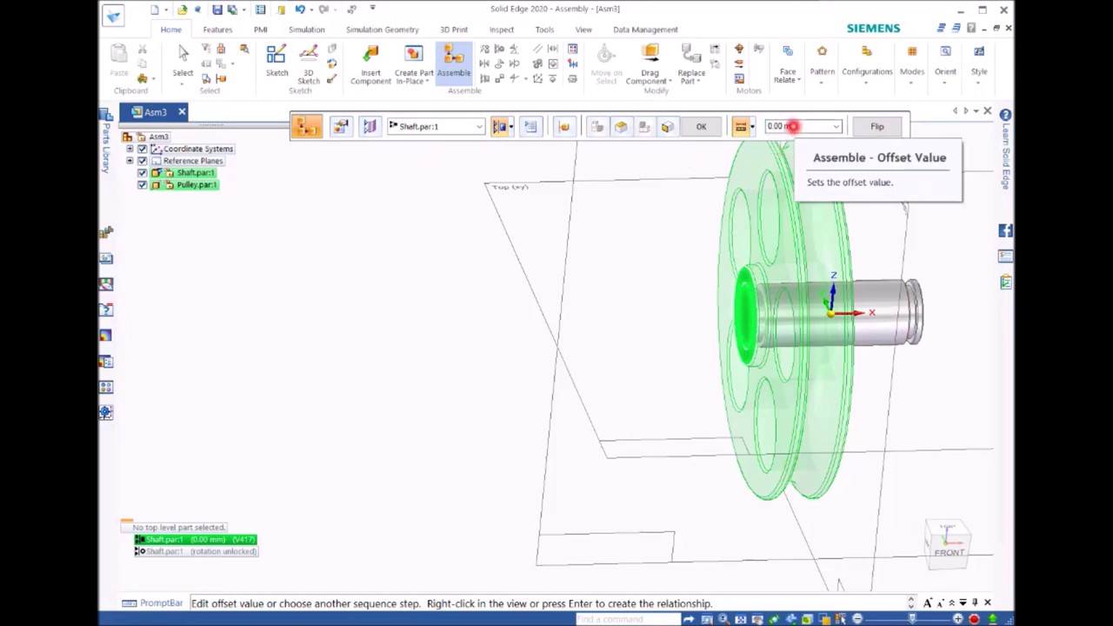
{"action": "left_click", "coordinate": [793, 126]}
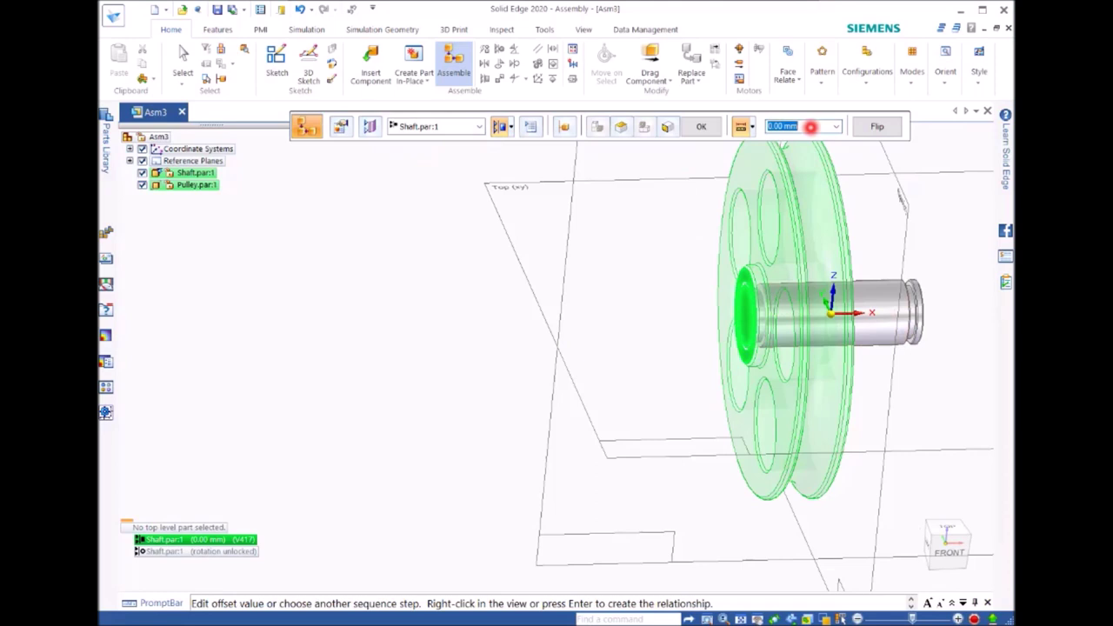
{"action": "type", "text": "10"}
{"action": "key", "text": "Return"}
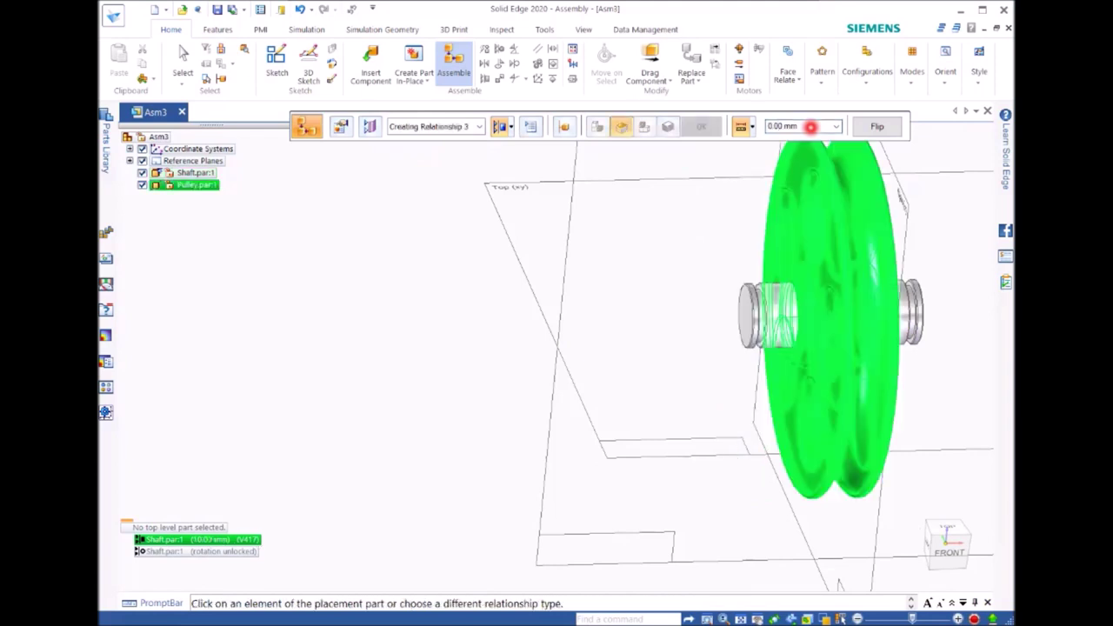
{"action": "scroll", "coordinate": [678, 400], "scroll_direction": "up", "scroll_amount": 2}
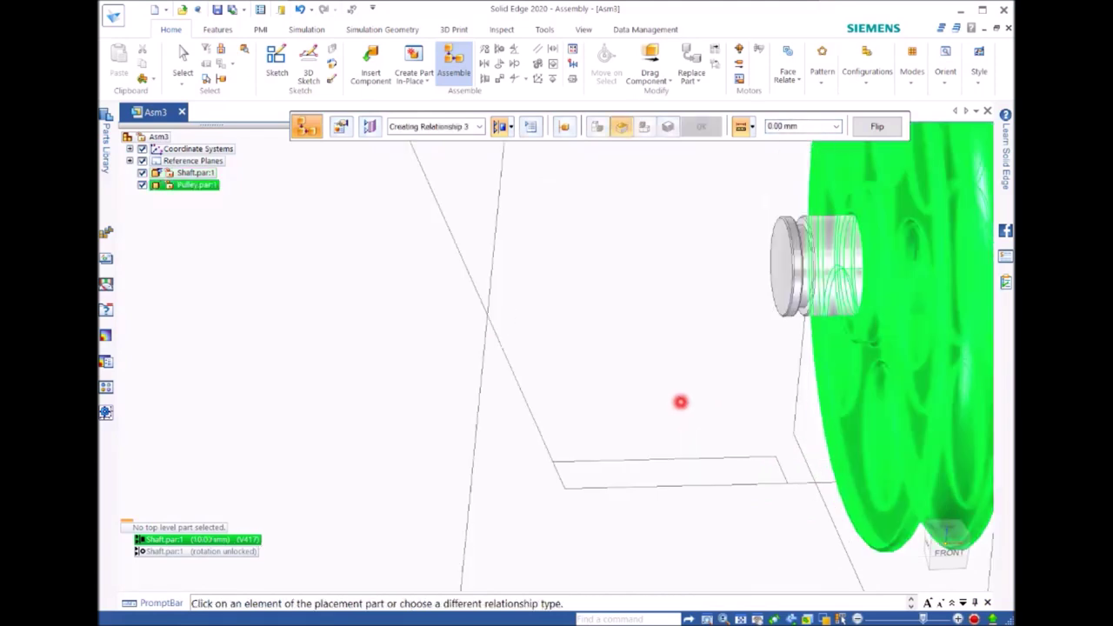
{"action": "scroll", "coordinate": [665, 390], "scroll_direction": "down", "scroll_amount": 2}
{"action": "scroll", "coordinate": [665, 390], "scroll_direction": "down", "scroll_amount": 1}
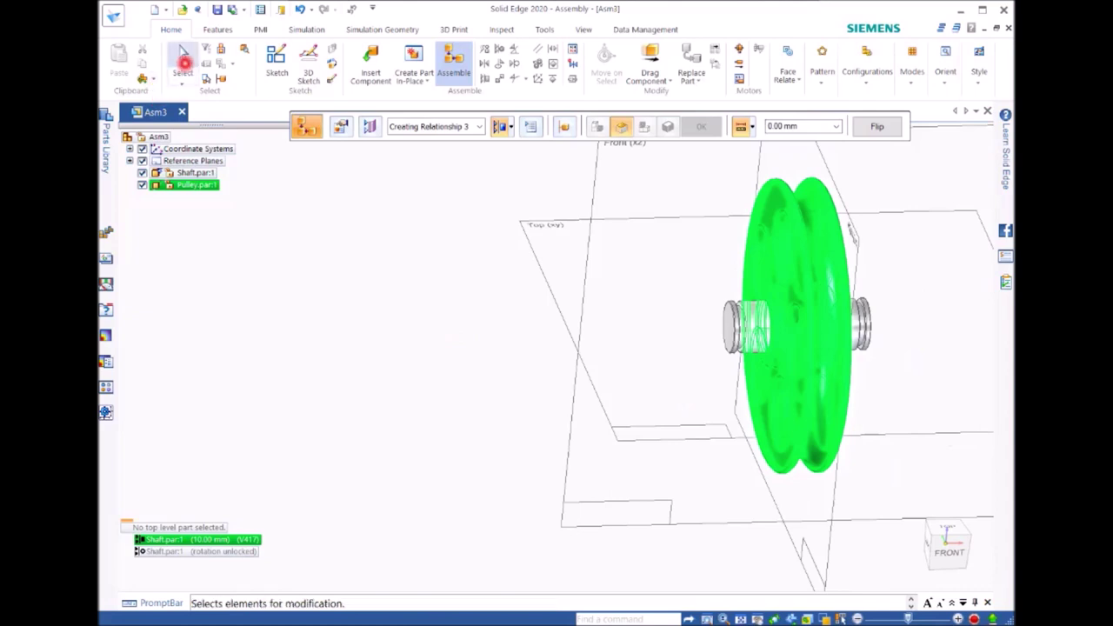
{"action": "left_click", "coordinate": [187, 68]}
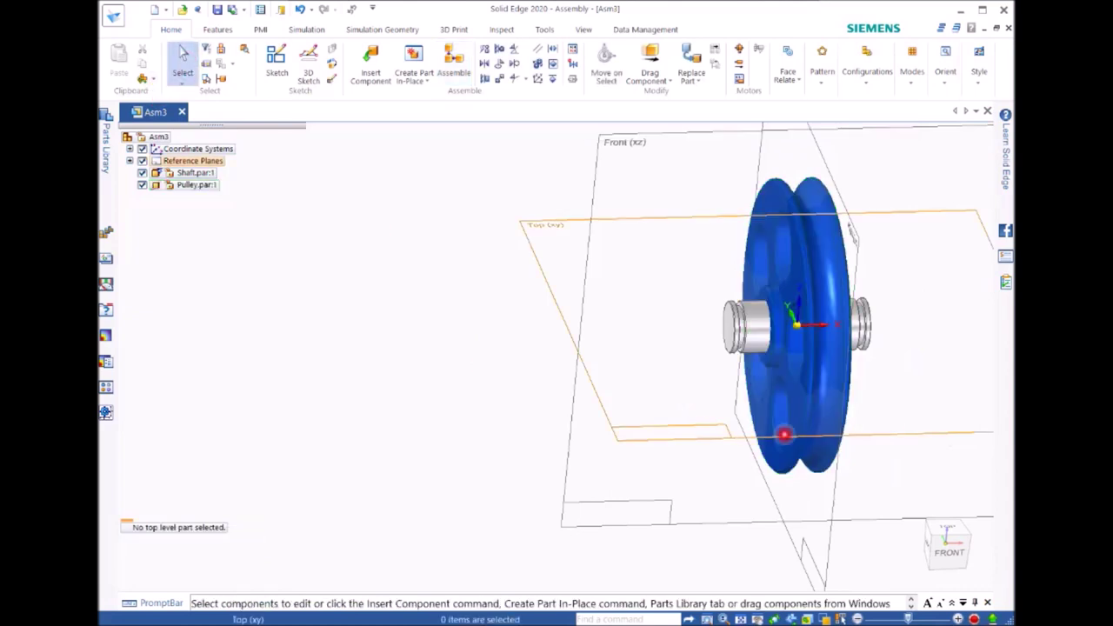
Step: Orbit to inspect the pulley on the shaft, then show the Parts Library again
{"action": "mouse_move", "coordinate": [899, 403]}
{"action": "middle_mouse_down"}
{"action": "mouse_move", "coordinate": [861, 405]}
{"action": "mouse_move", "coordinate": [889, 380]}
{"action": "mouse_move", "coordinate": [905, 400]}
{"action": "mouse_move", "coordinate": [864, 400]}
{"action": "mouse_move", "coordinate": [909, 397]}
{"action": "middle_mouse_up"}
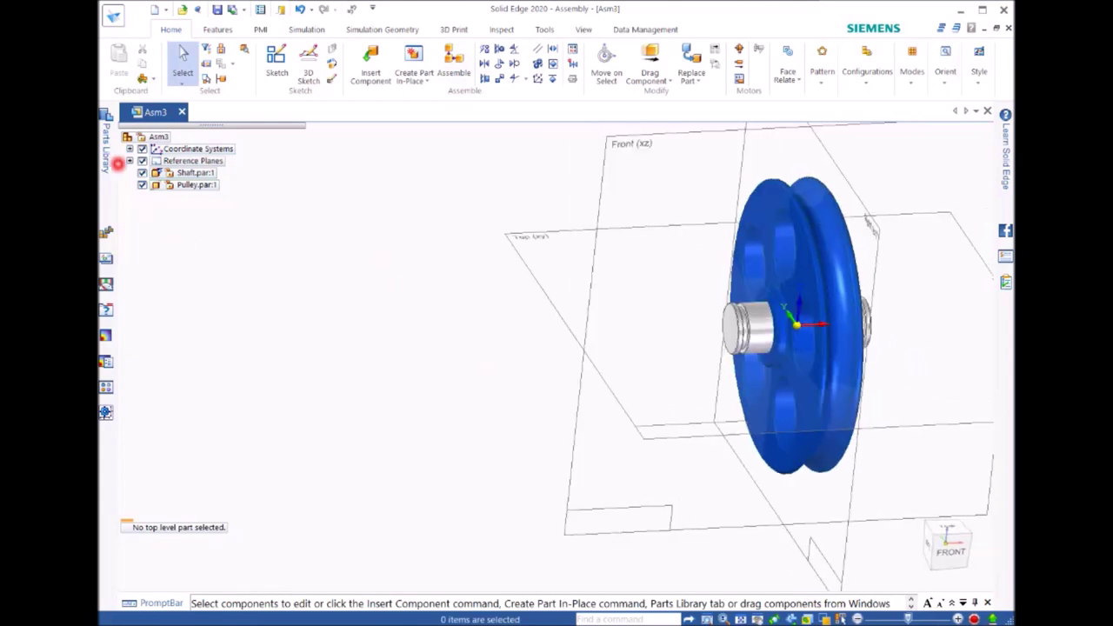
{"action": "left_click", "coordinate": [107, 145]}
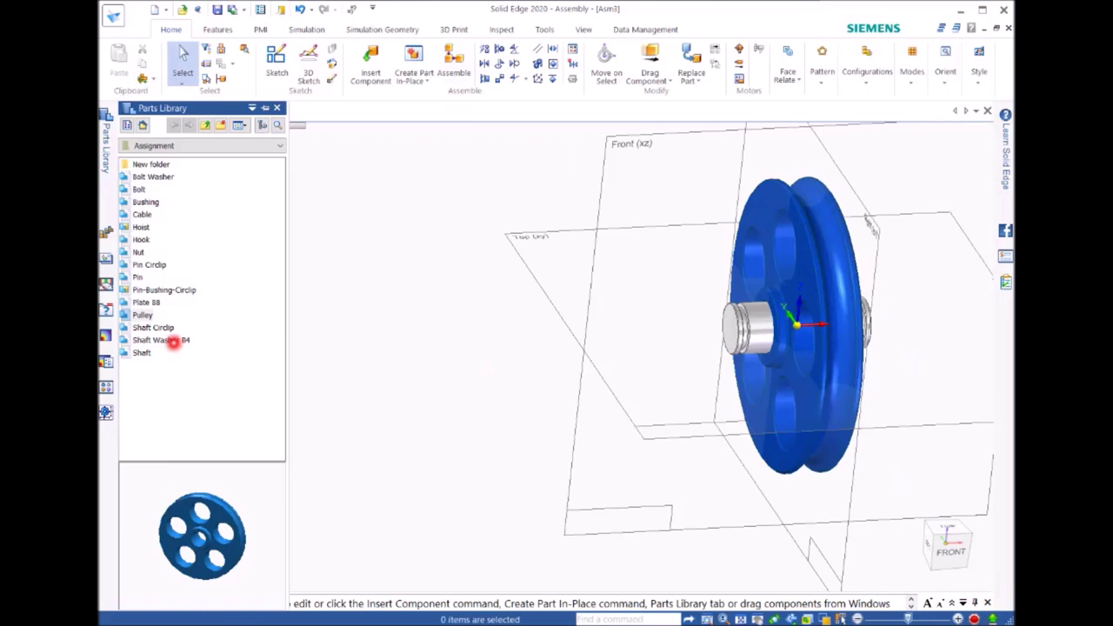
Step: Add Shaft Washer B4 and axially align it with the shaft
{"action": "left_click_drag", "start_coordinate": [174, 343], "coordinate": [333, 366]}
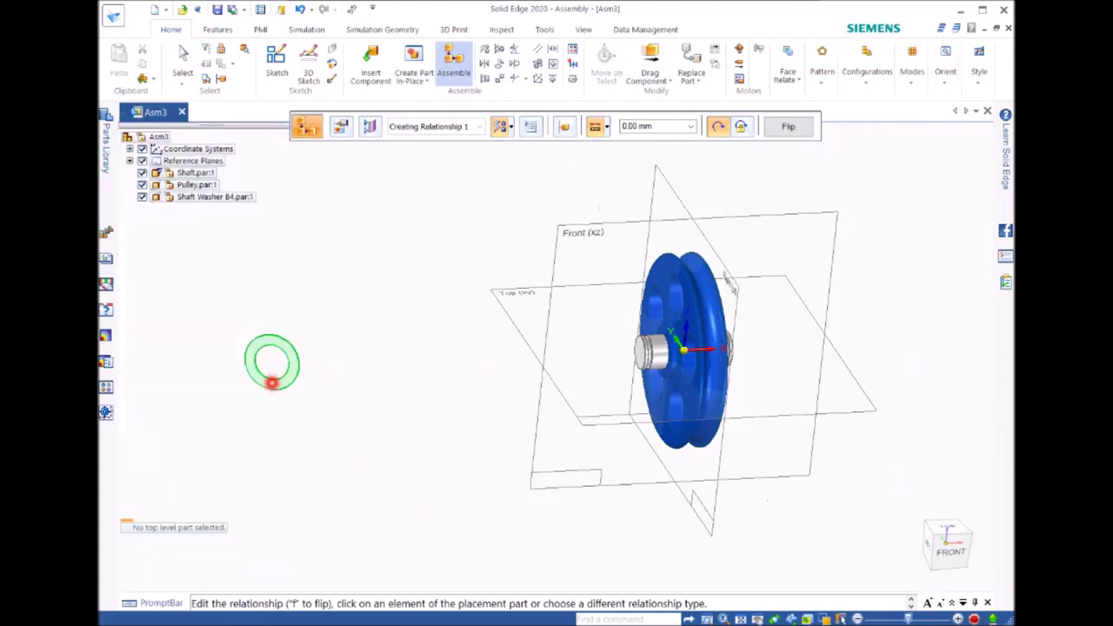
{"action": "scroll", "coordinate": [267, 366], "scroll_direction": "up", "scroll_amount": 2}
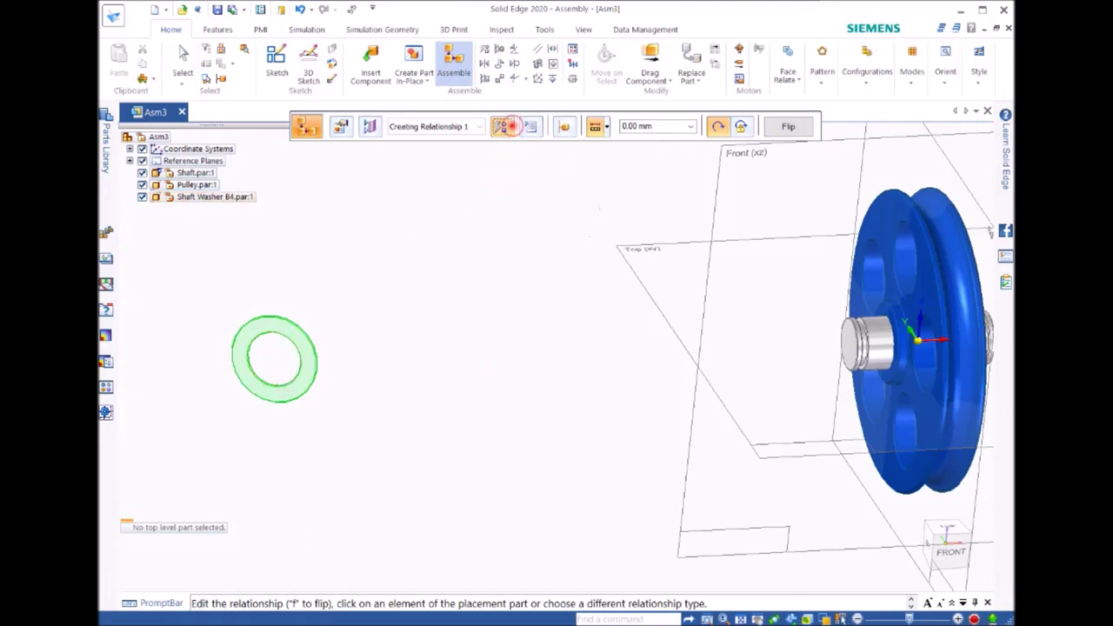
{"action": "left_click", "coordinate": [511, 126]}
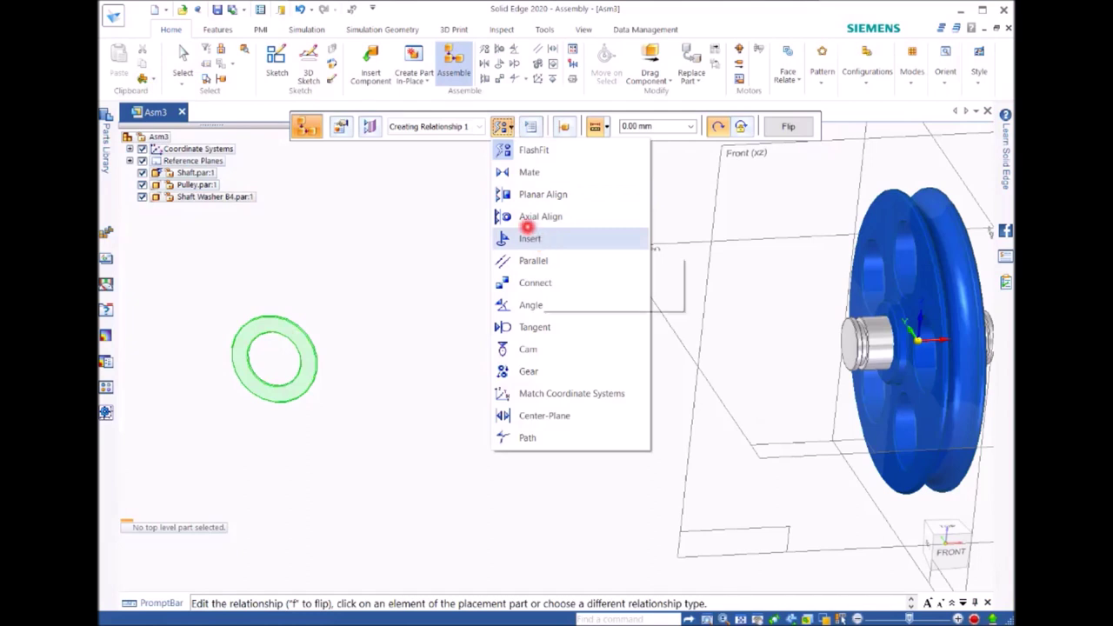
{"action": "left_click", "coordinate": [527, 224]}
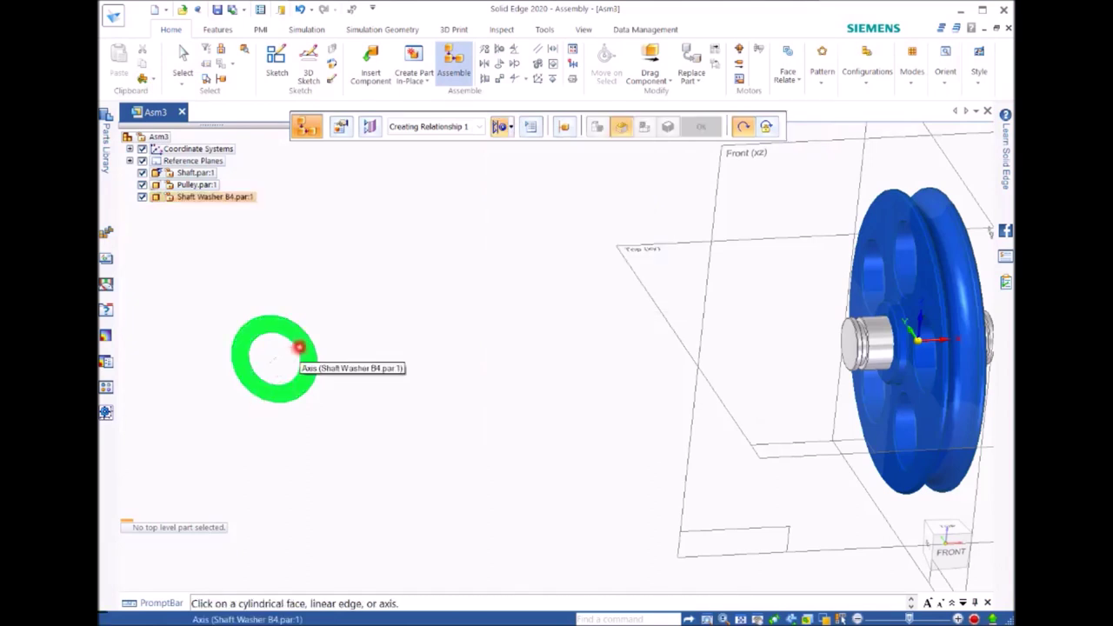
{"action": "left_click", "coordinate": [298, 352]}
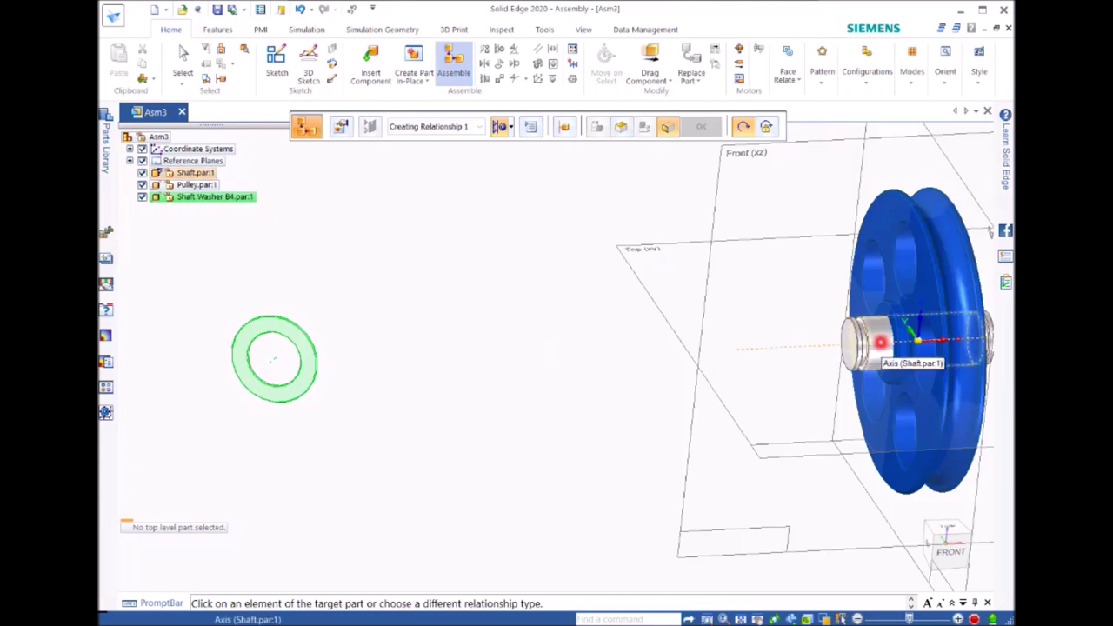
{"action": "left_click", "coordinate": [872, 345]}
{"action": "scroll", "coordinate": [373, 435], "scroll_direction": "up", "scroll_amount": 2}
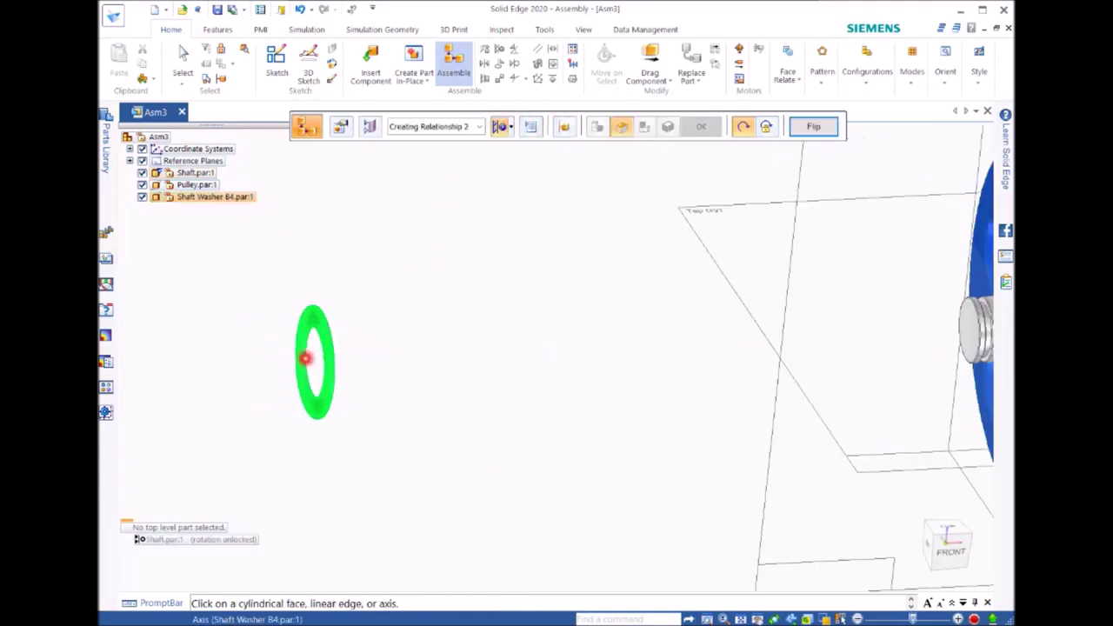
{"action": "scroll", "coordinate": [331, 326], "scroll_direction": "up", "scroll_amount": 1}
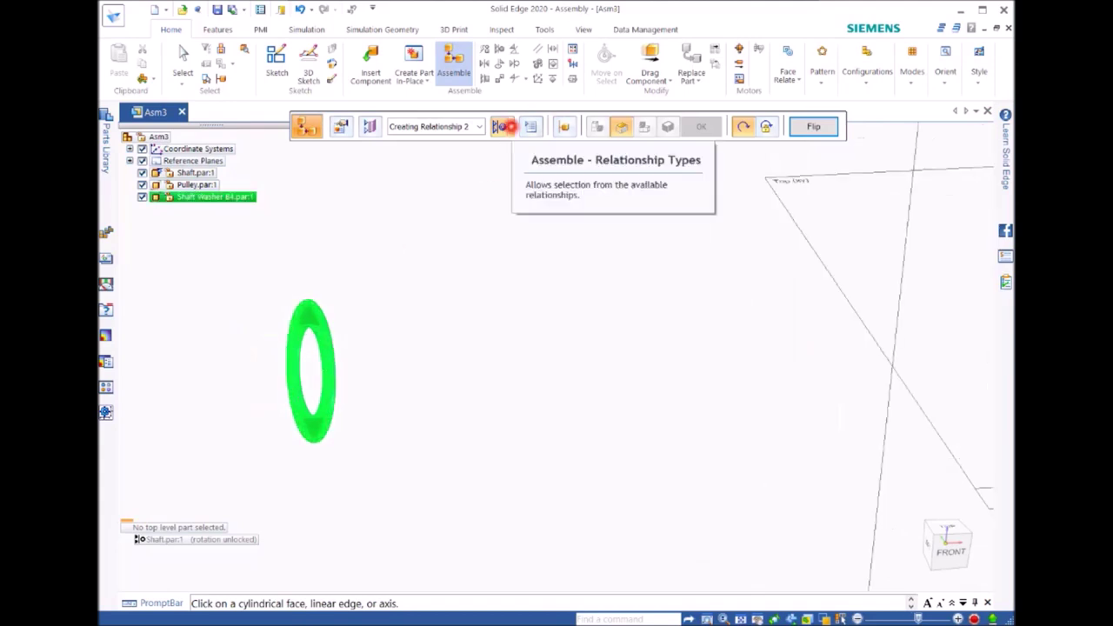
Step: Planar-align the washer's flat face with the pulley hub face
{"action": "left_click", "coordinate": [503, 126]}
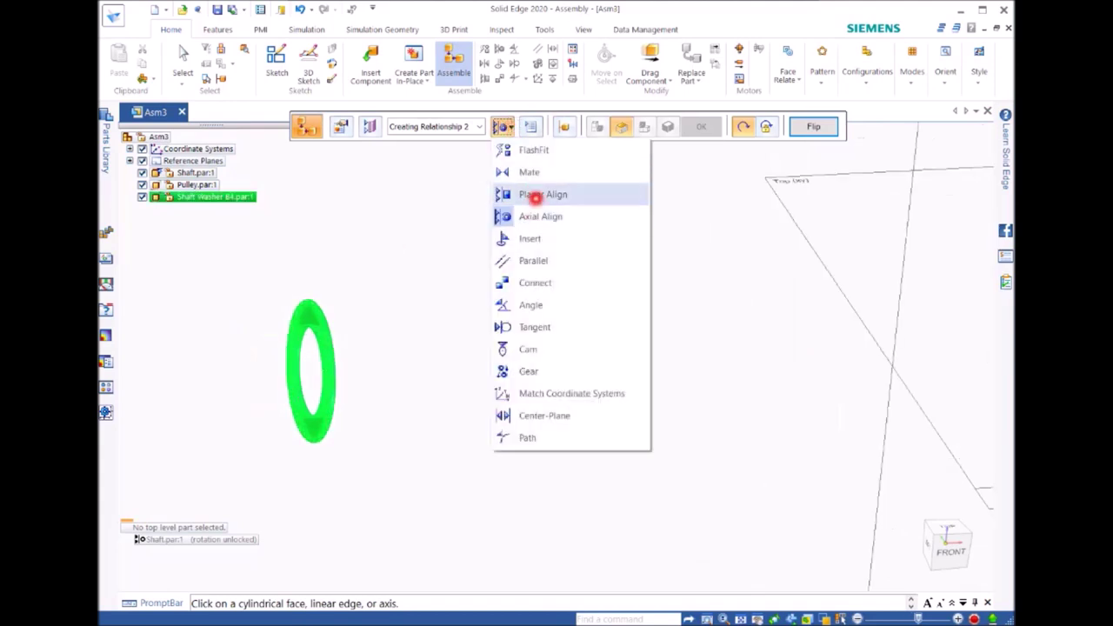
{"action": "left_click", "coordinate": [532, 198]}
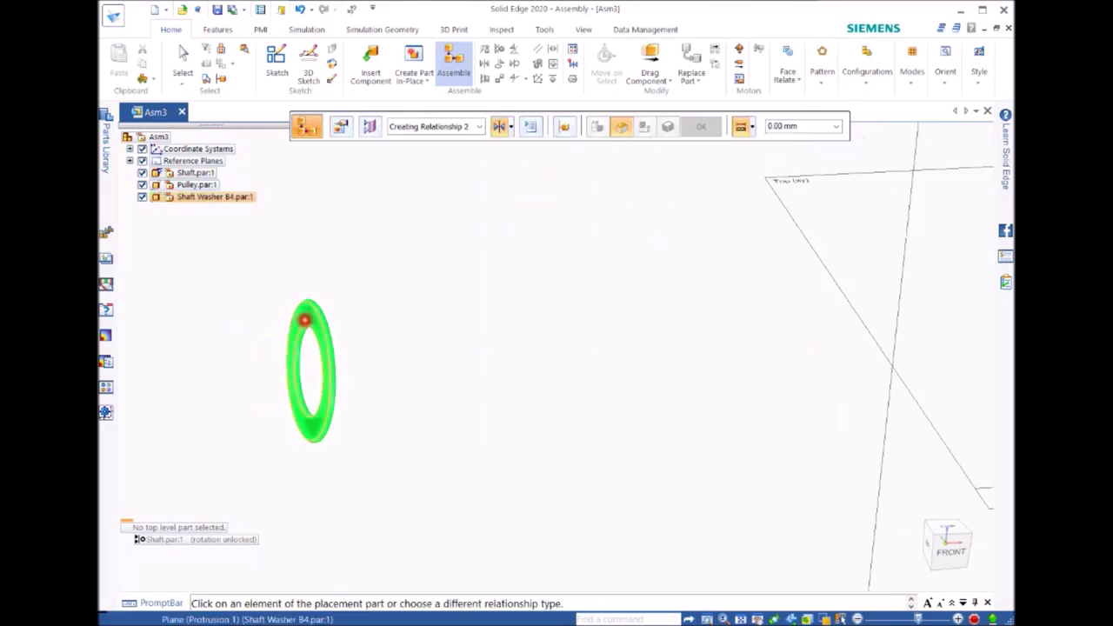
{"action": "scroll", "coordinate": [313, 314], "scroll_direction": "up", "scroll_amount": 2}
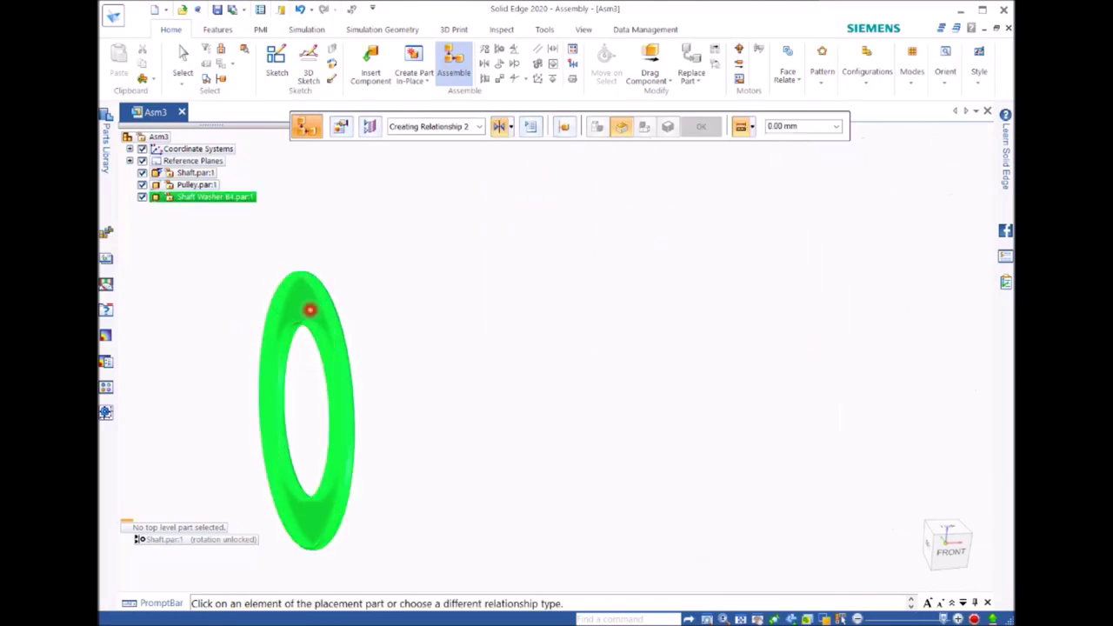
{"action": "left_click", "coordinate": [311, 302]}
{"action": "scroll", "coordinate": [568, 370], "scroll_direction": "up", "scroll_amount": 2}
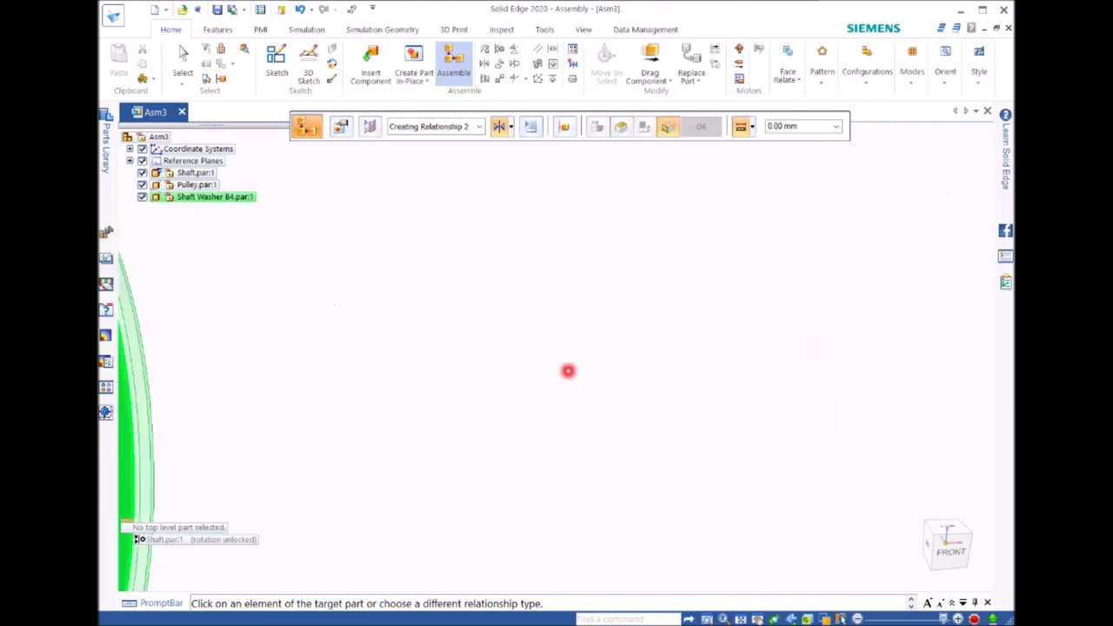
{"action": "scroll", "coordinate": [569, 370], "scroll_direction": "down", "scroll_amount": 6}
{"action": "scroll", "coordinate": [886, 388], "scroll_direction": "up", "scroll_amount": 4}
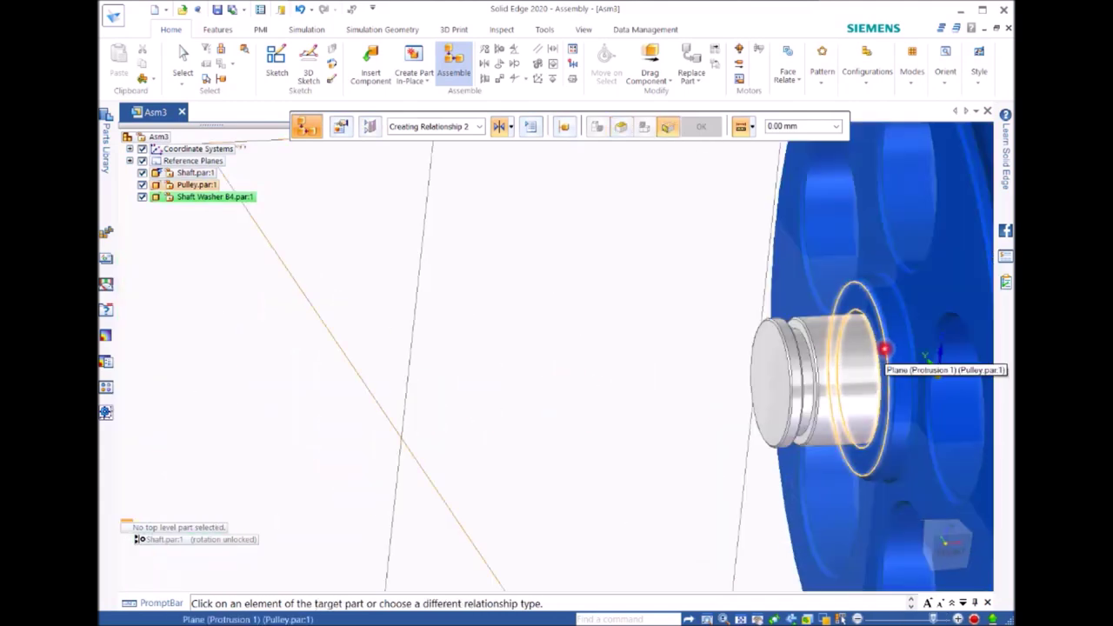
{"action": "left_click", "coordinate": [883, 349]}
{"action": "scroll", "coordinate": [576, 380], "scroll_direction": "down", "scroll_amount": 4}
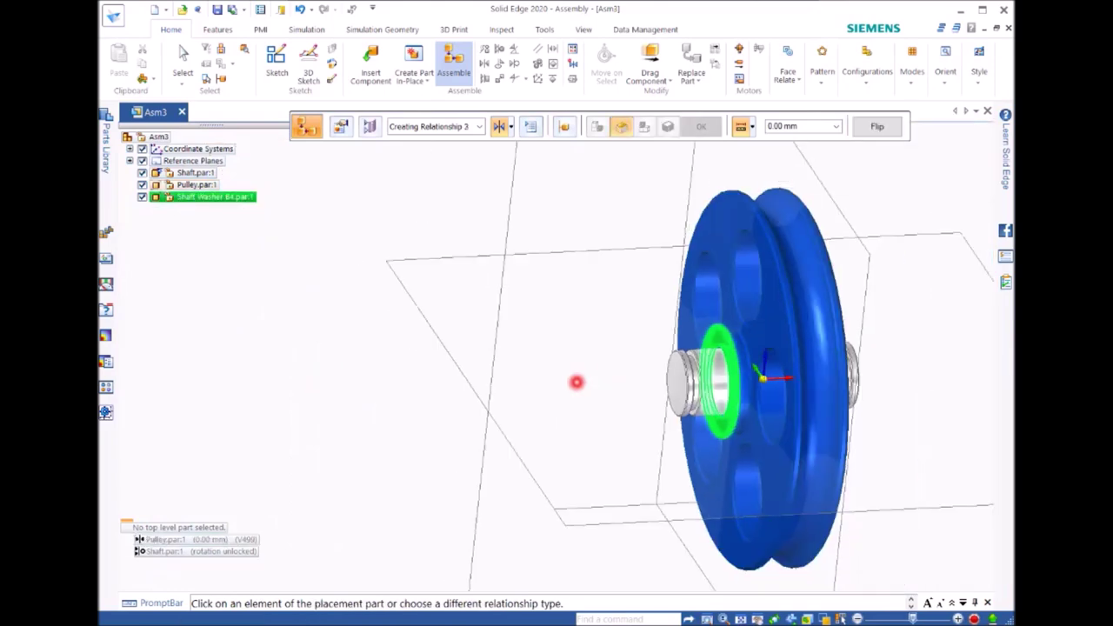
{"action": "scroll", "coordinate": [564, 372], "scroll_direction": "down", "scroll_amount": 2}
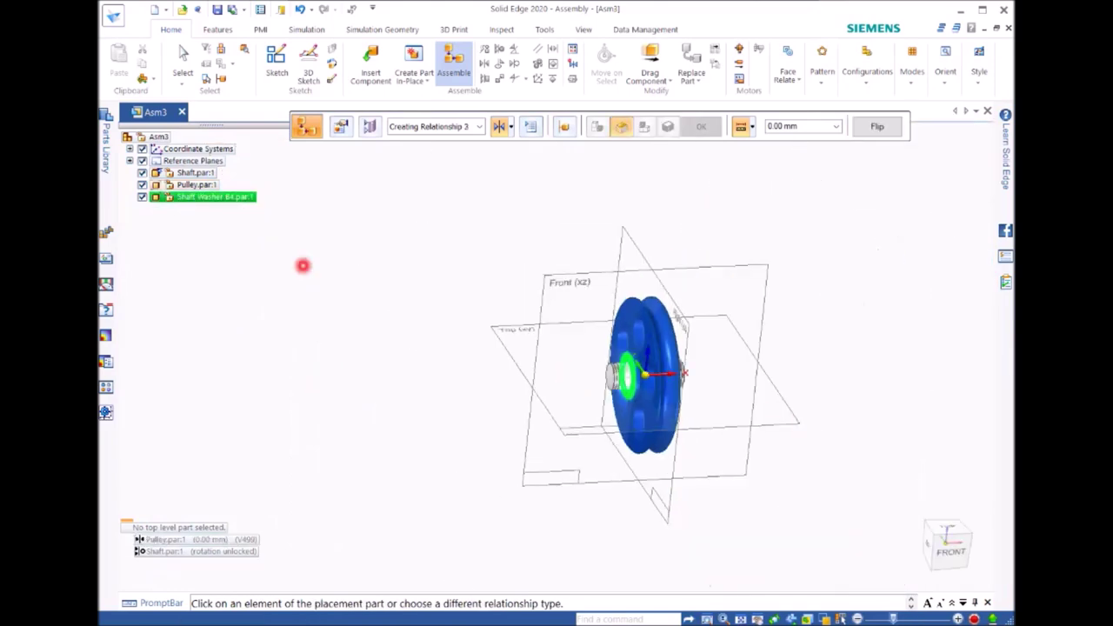
Step: Add a second Shaft Washer B4 and axially align it with the shaft
{"action": "left_click", "coordinate": [106, 142]}
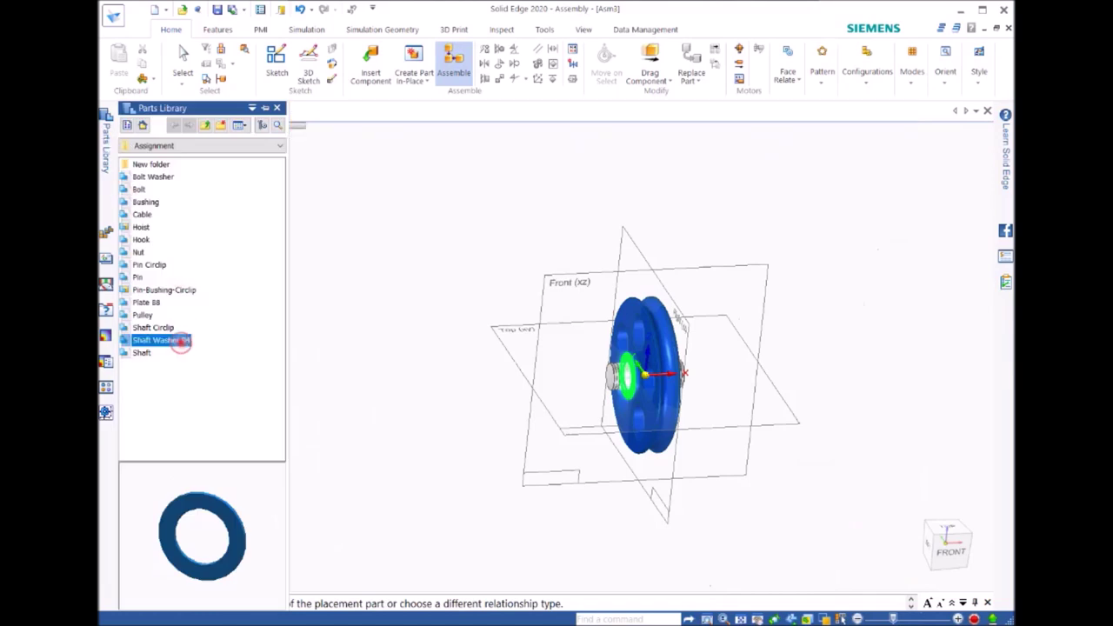
{"action": "left_click_drag", "start_coordinate": [180, 340], "coordinate": [366, 340]}
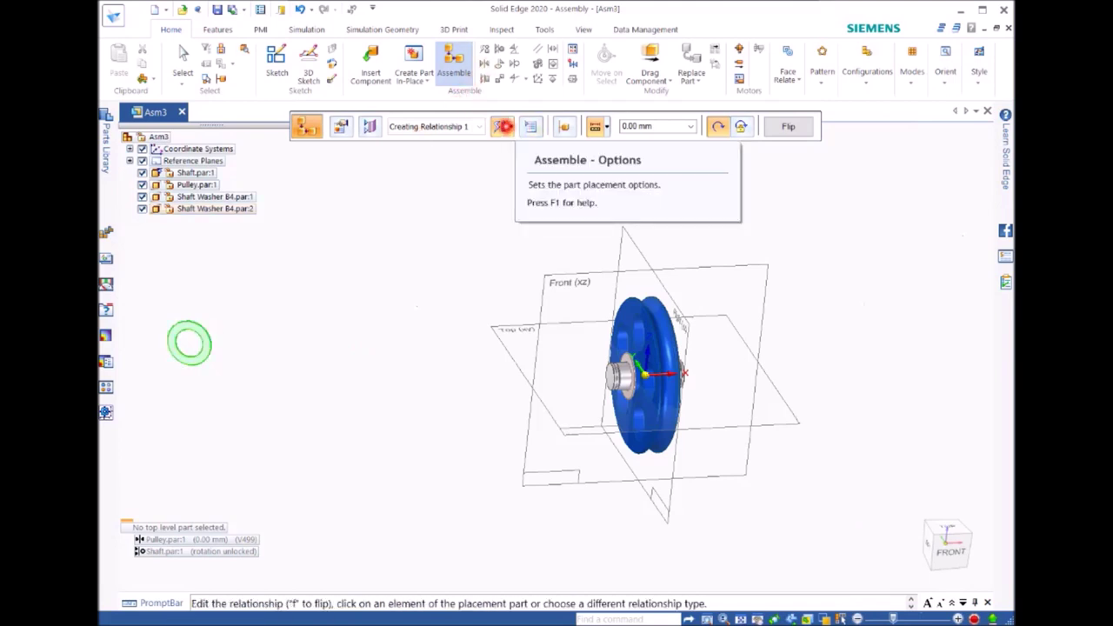
{"action": "left_click", "coordinate": [504, 126]}
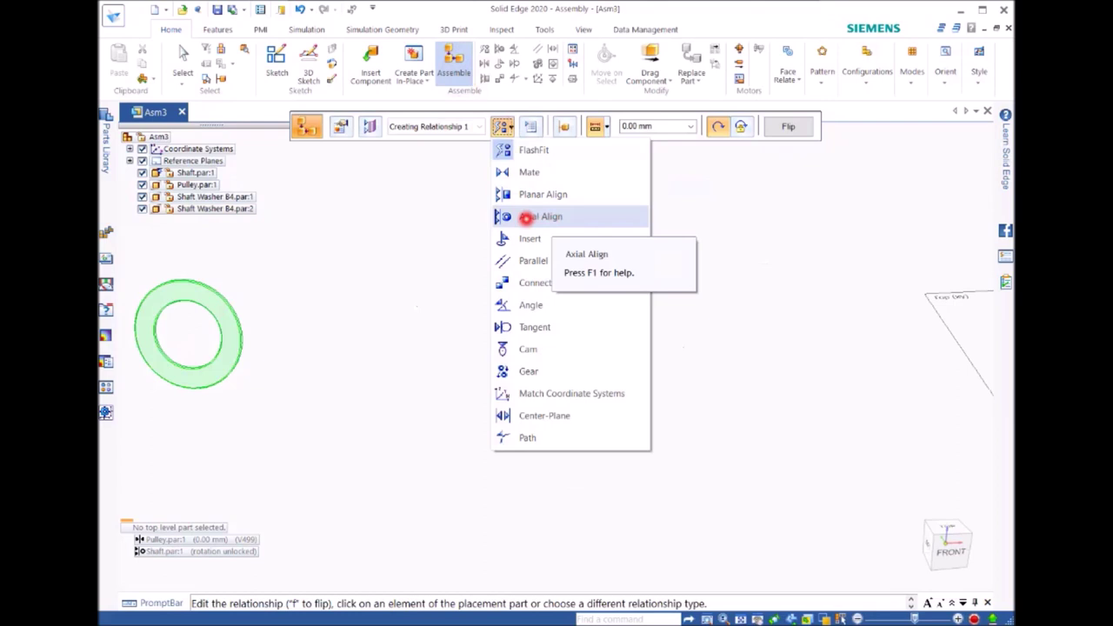
{"action": "left_click", "coordinate": [526, 217]}
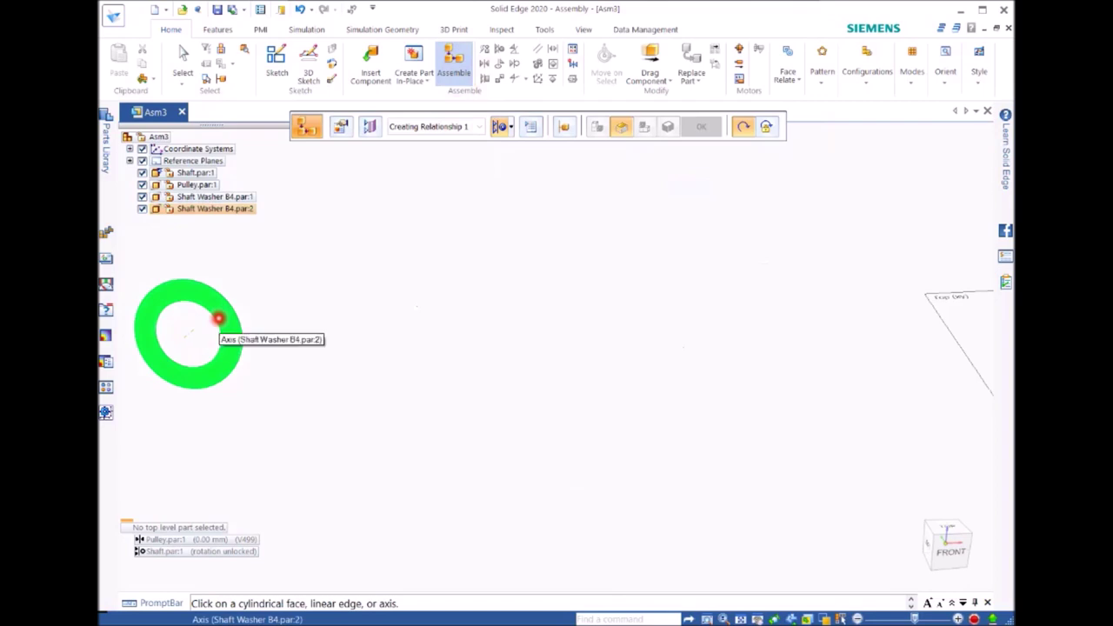
{"action": "left_click", "coordinate": [218, 318]}
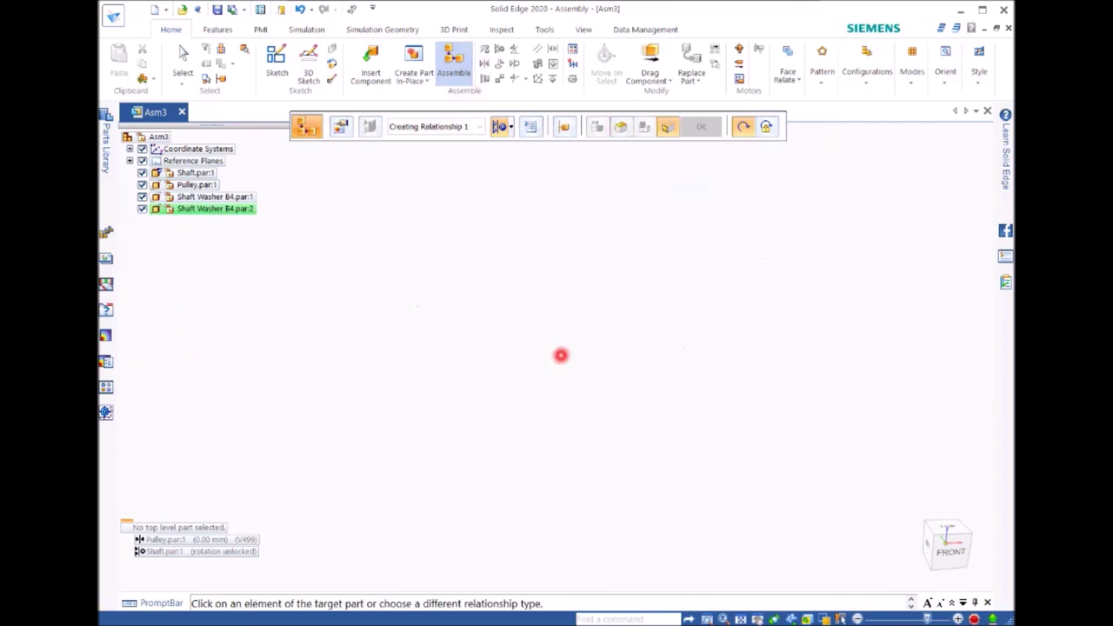
{"action": "scroll", "coordinate": [798, 400], "scroll_direction": "up", "scroll_amount": 3}
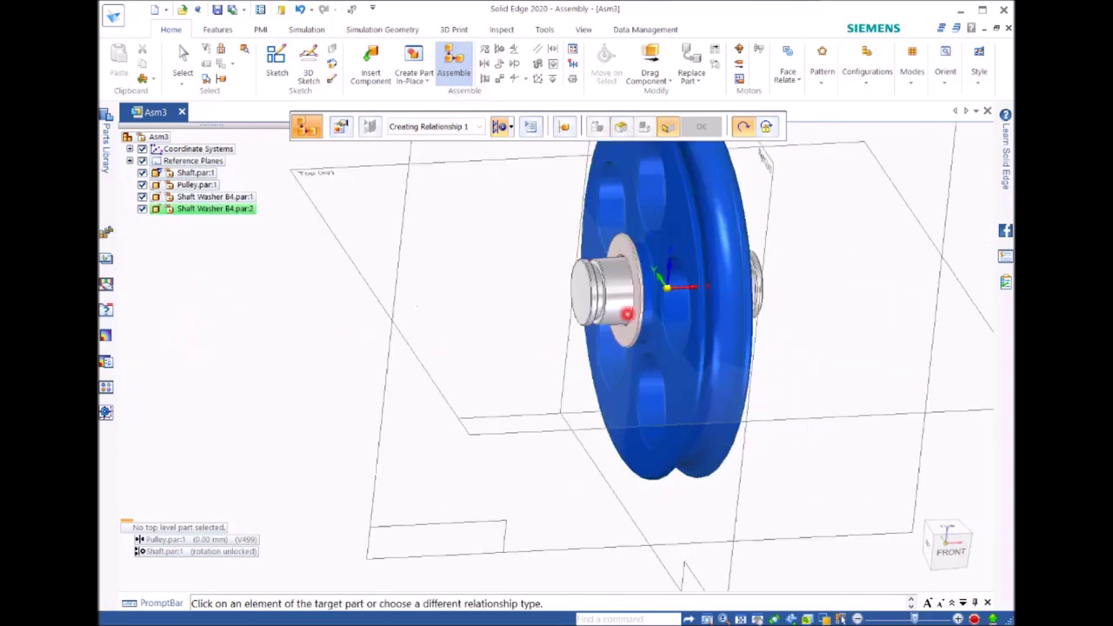
{"action": "left_click", "coordinate": [614, 280]}
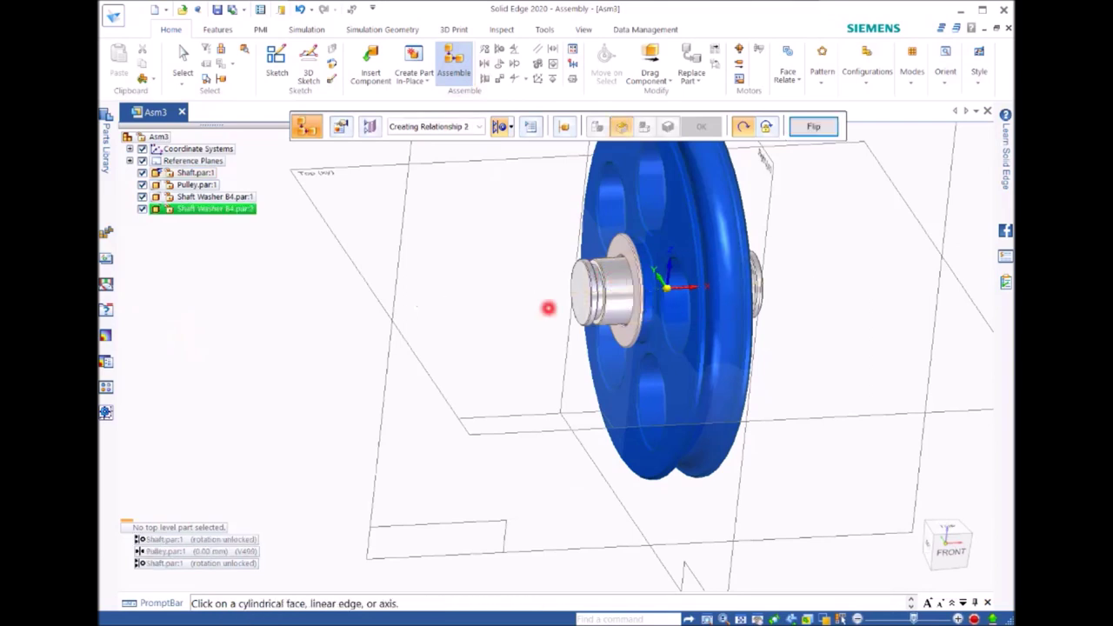
{"action": "scroll", "coordinate": [413, 329], "scroll_direction": "up", "scroll_amount": 3}
{"action": "scroll", "coordinate": [413, 329], "scroll_direction": "down", "scroll_amount": 4}
{"action": "scroll", "coordinate": [139, 317], "scroll_direction": "up", "scroll_amount": 5}
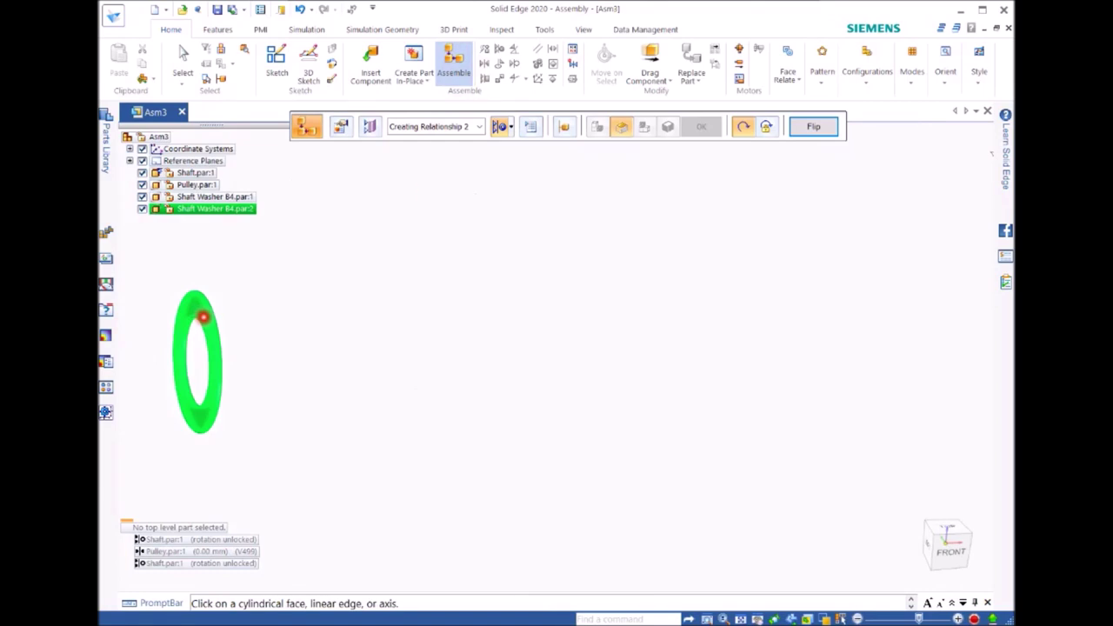
Step: Mate the second washer to the pulley's opposite hub face (Plane, Protrusion 1) and finish placement
{"action": "left_click", "coordinate": [512, 127]}
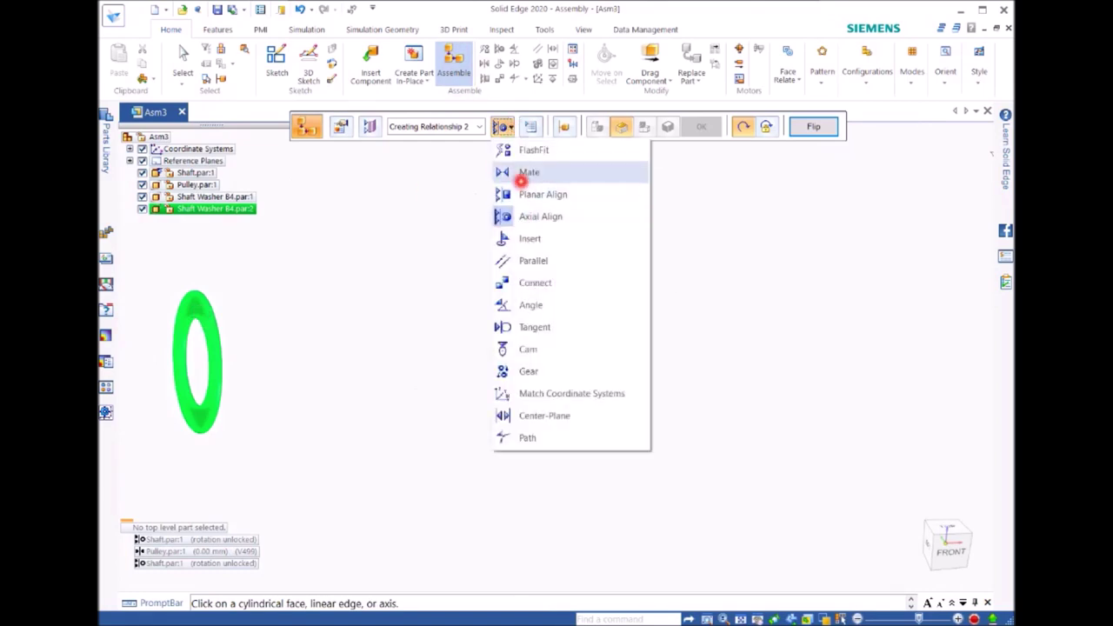
{"action": "left_click", "coordinate": [524, 173]}
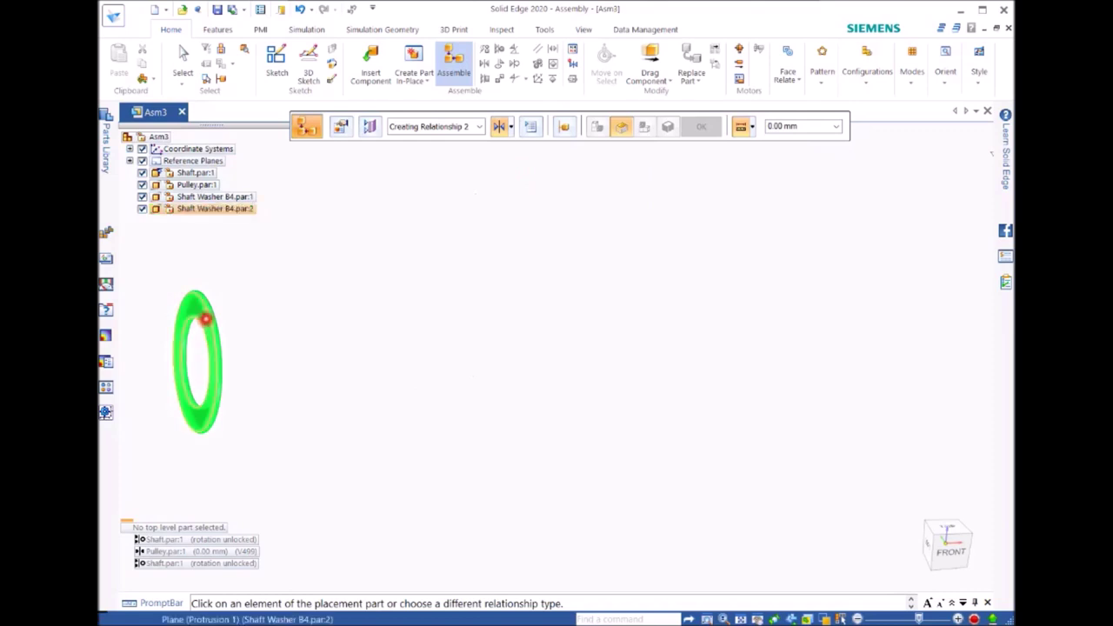
{"action": "left_click", "coordinate": [205, 319]}
{"action": "scroll", "coordinate": [636, 376], "scroll_direction": "down", "scroll_amount": 5}
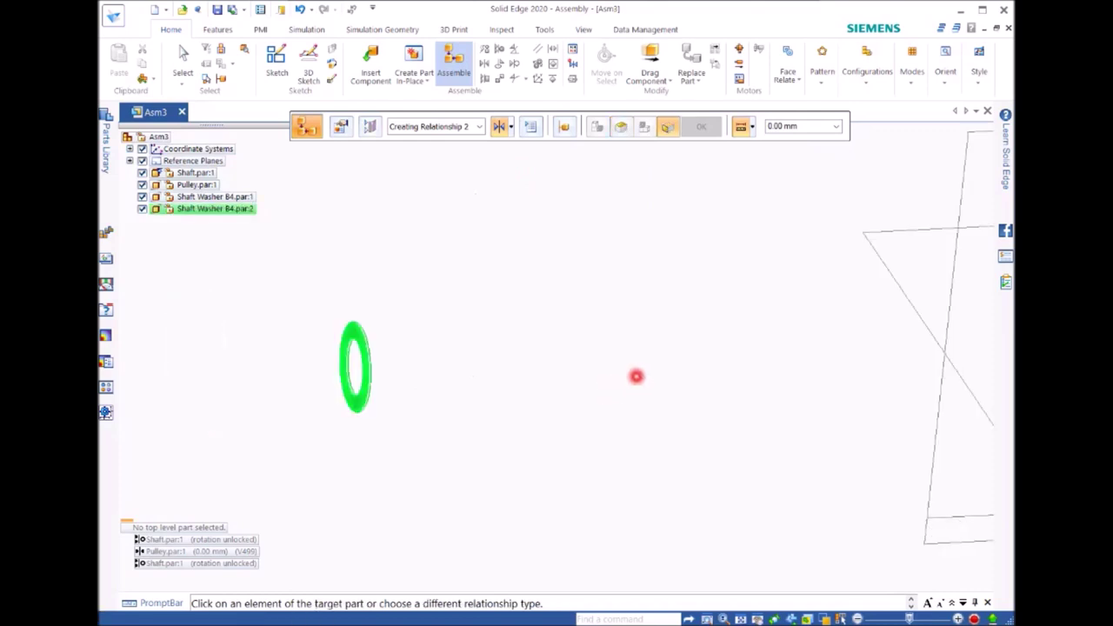
{"action": "scroll", "coordinate": [880, 370], "scroll_direction": "up", "scroll_amount": 5}
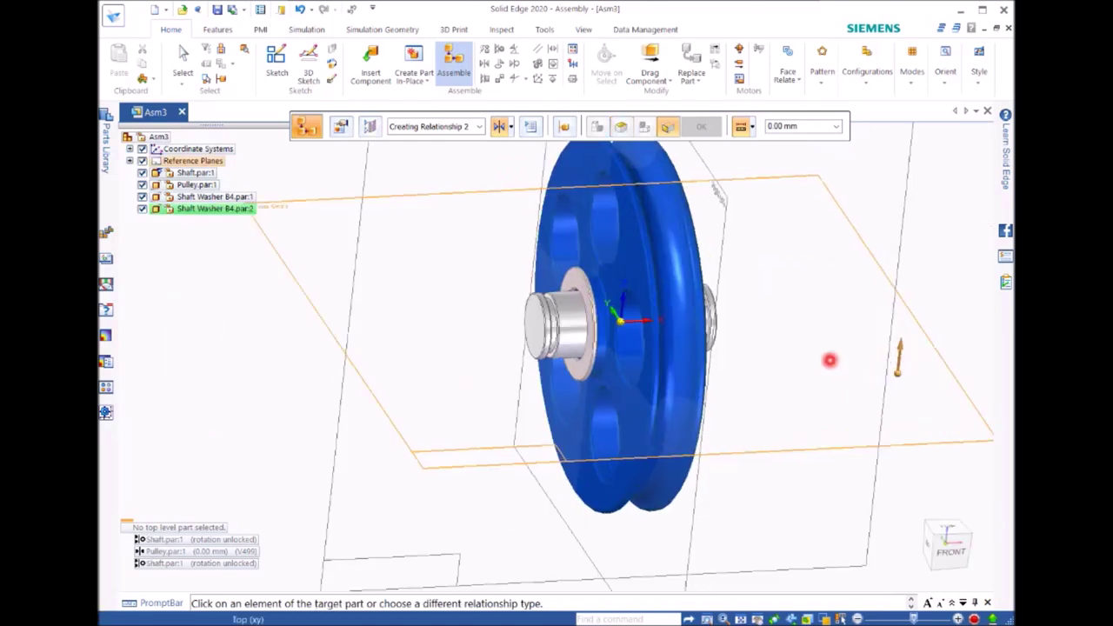
{"action": "middle_click_drag", "start_coordinate": [827, 358], "coordinate": [580, 424]}
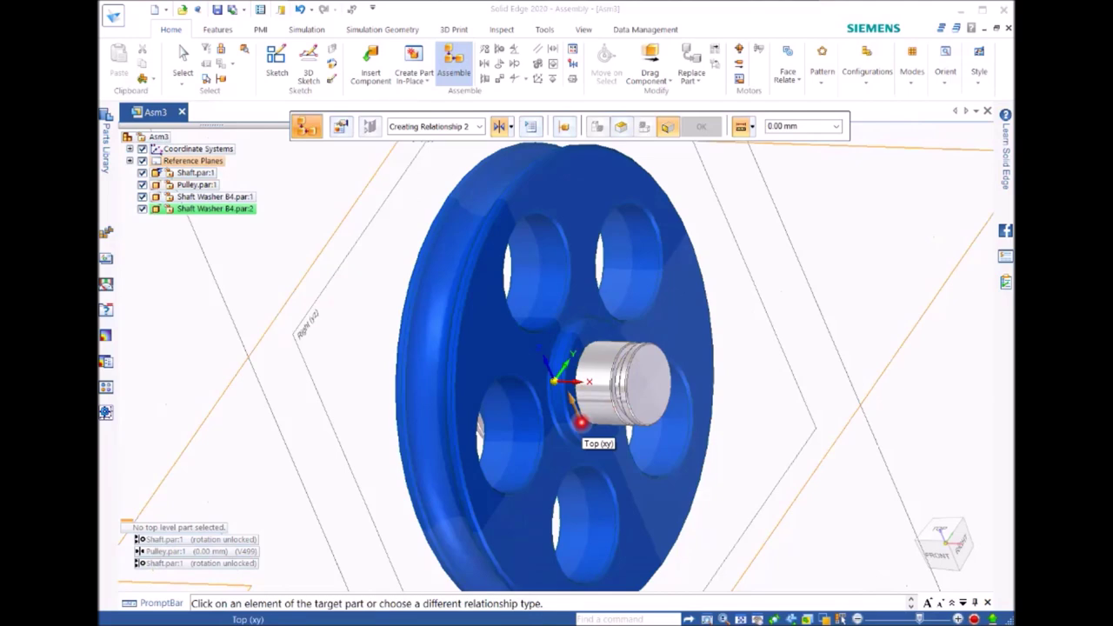
{"action": "right_click", "coordinate": [581, 423]}
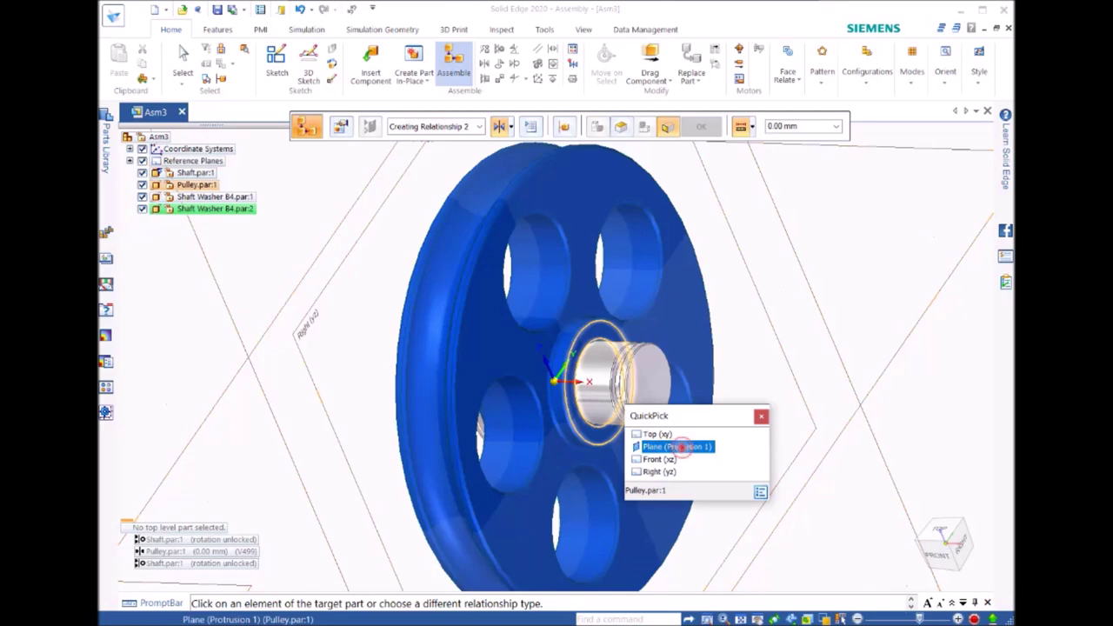
{"action": "left_click", "coordinate": [679, 446]}
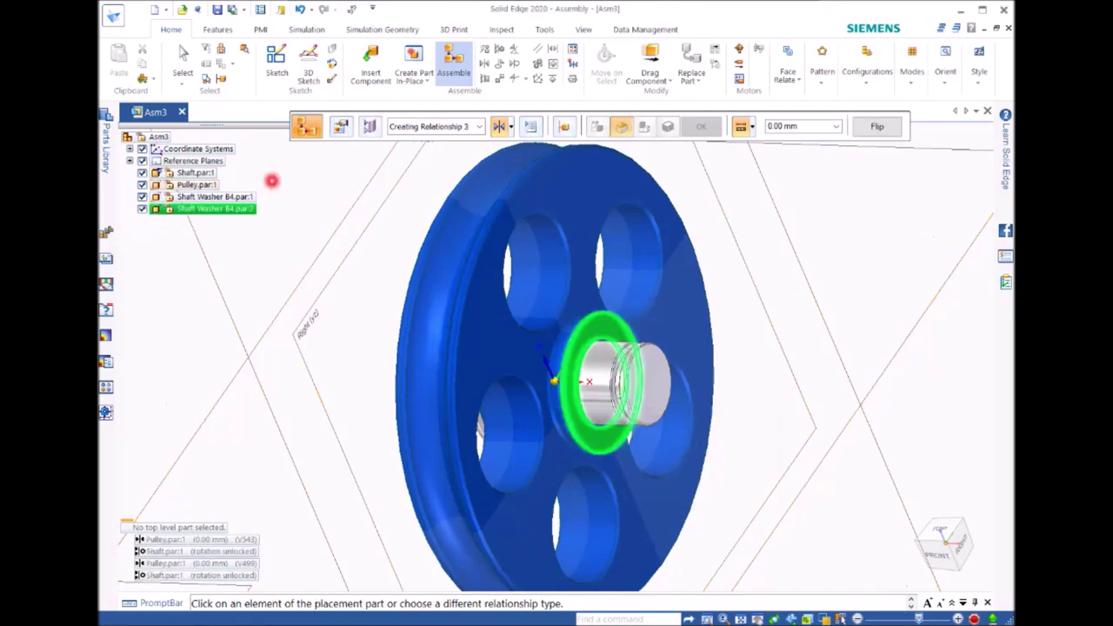
{"action": "left_click", "coordinate": [183, 58]}
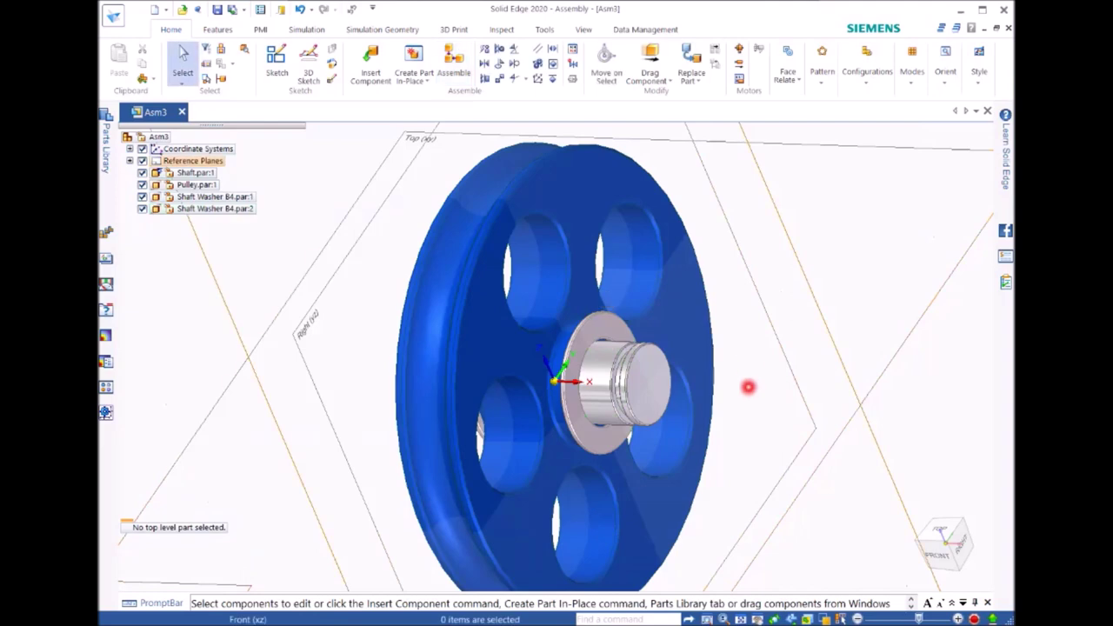
Step: Orbit to a front view and insert Plate B8 from the Parts Library
{"action": "mouse_move", "coordinate": [729, 393]}
{"action": "middle_mouse_down"}
{"action": "mouse_move", "coordinate": [812, 385]}
{"action": "mouse_move", "coordinate": [710, 382]}
{"action": "mouse_move", "coordinate": [782, 383]}
{"action": "mouse_move", "coordinate": [730, 391]}
{"action": "middle_mouse_up"}
{"action": "scroll", "coordinate": [663, 388], "scroll_direction": "down", "scroll_amount": 5}
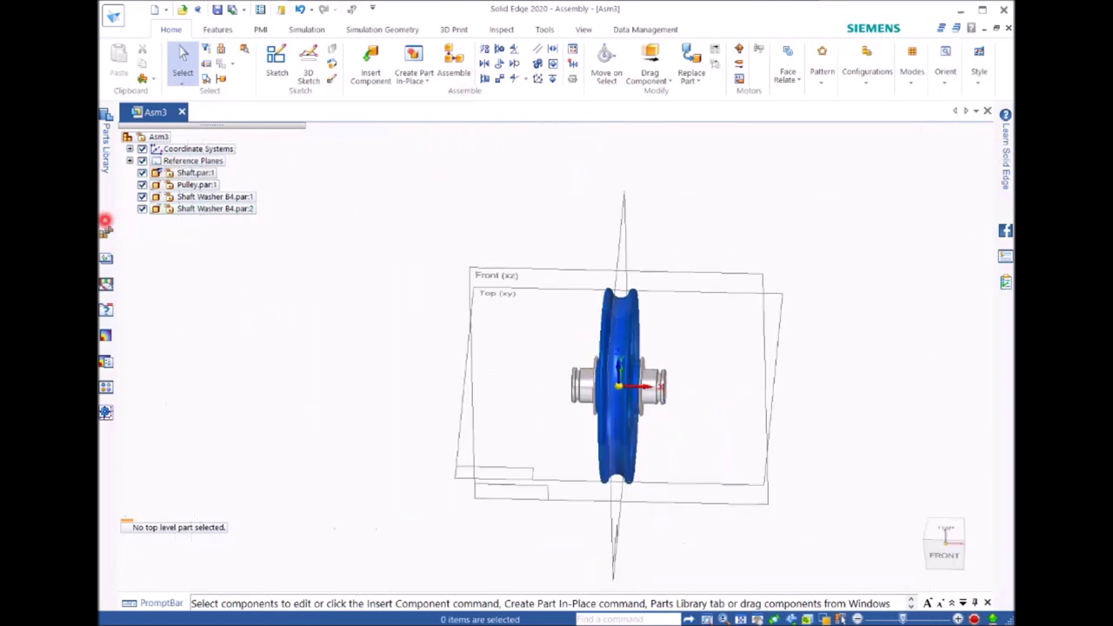
{"action": "left_click", "coordinate": [106, 148]}
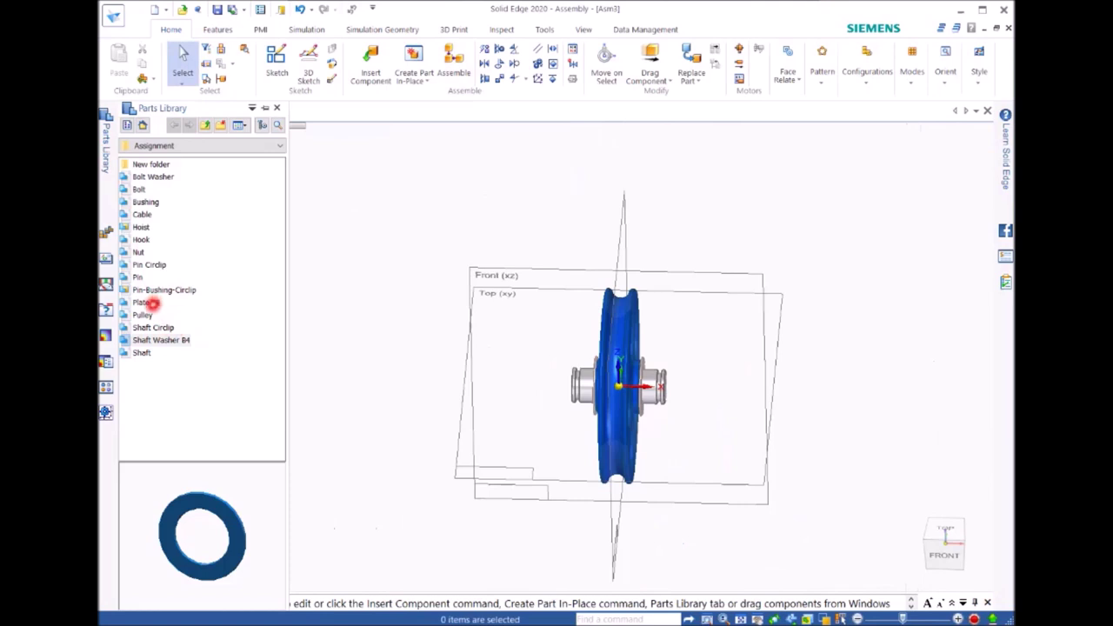
{"action": "double_click", "coordinate": [148, 303]}
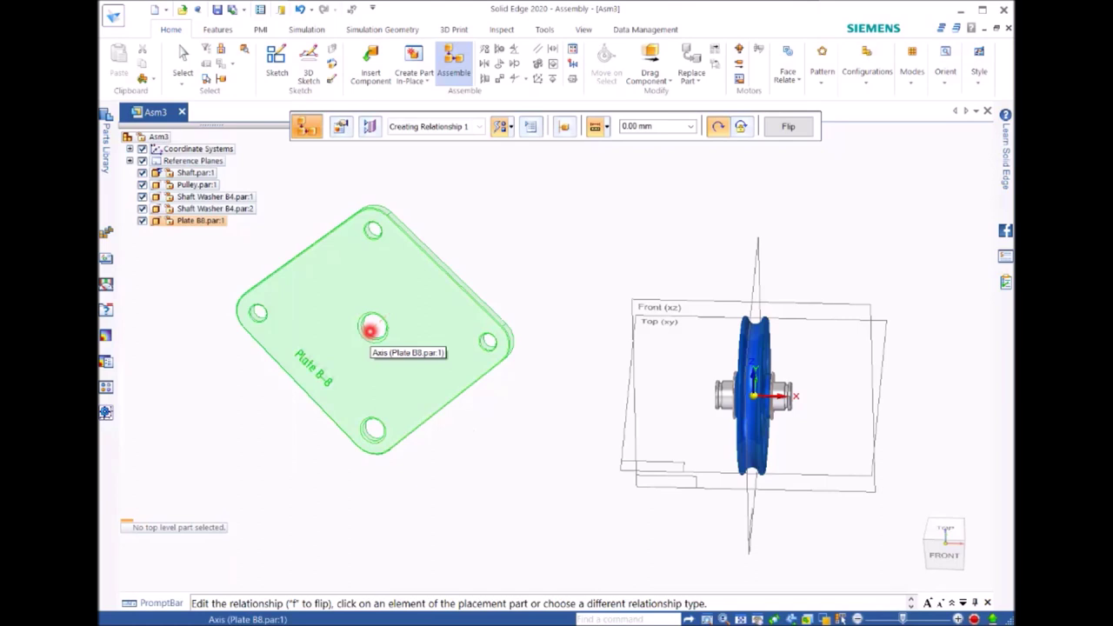
Step: Align Plate B8's centre axis with the shaft axis
{"action": "left_click", "coordinate": [369, 330]}
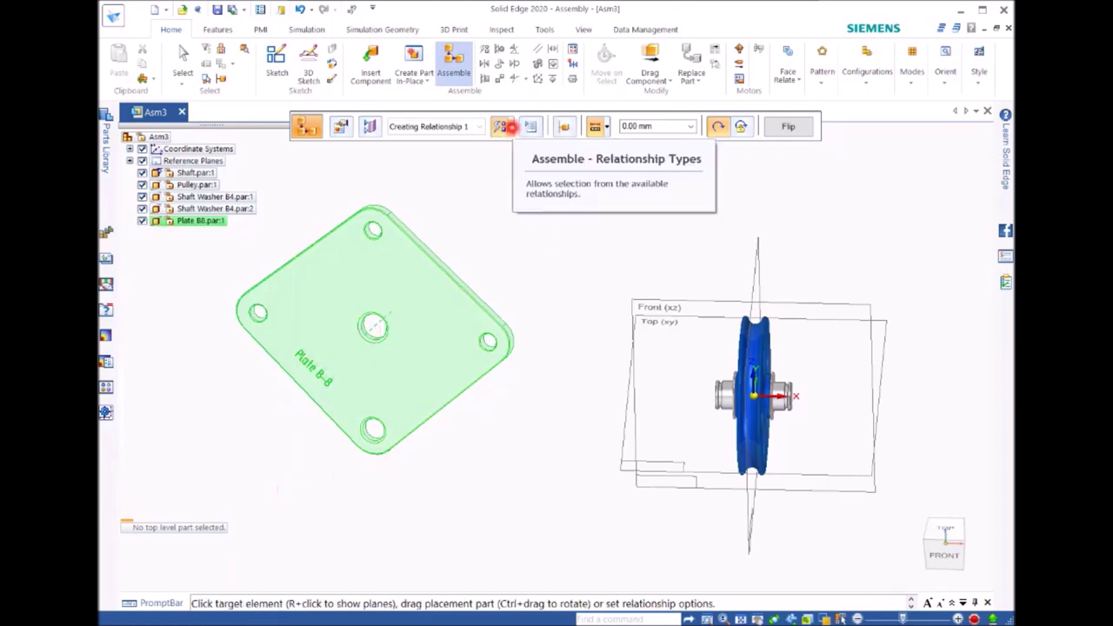
{"action": "scroll", "coordinate": [692, 400], "scroll_direction": "up", "scroll_amount": 1}
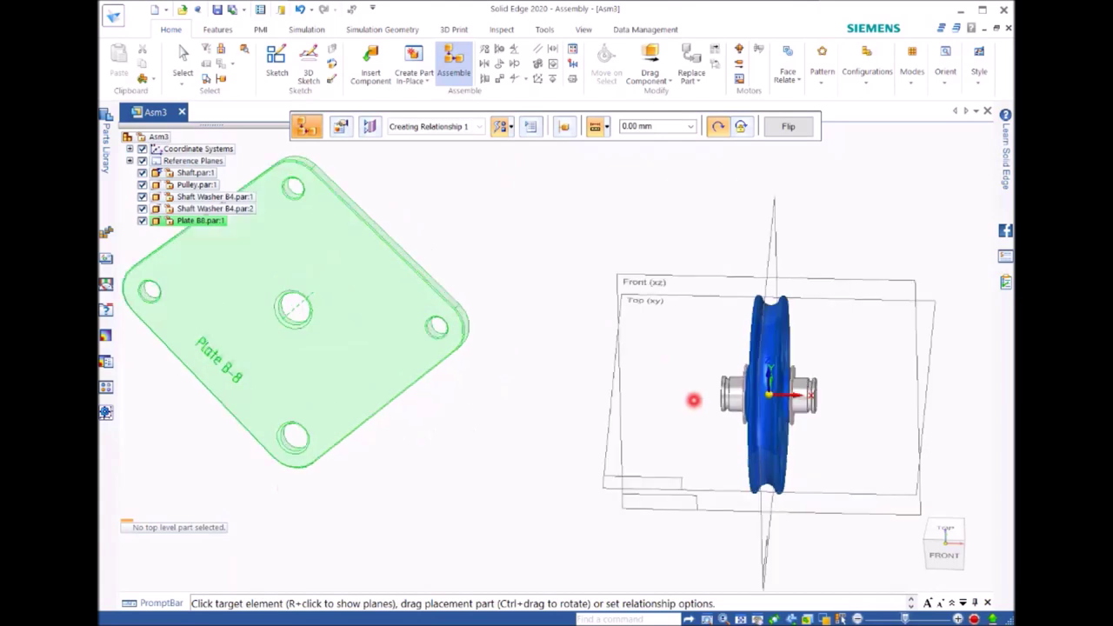
{"action": "scroll", "coordinate": [693, 400], "scroll_direction": "up", "scroll_amount": 2}
{"action": "scroll", "coordinate": [753, 397], "scroll_direction": "up", "scroll_amount": 1}
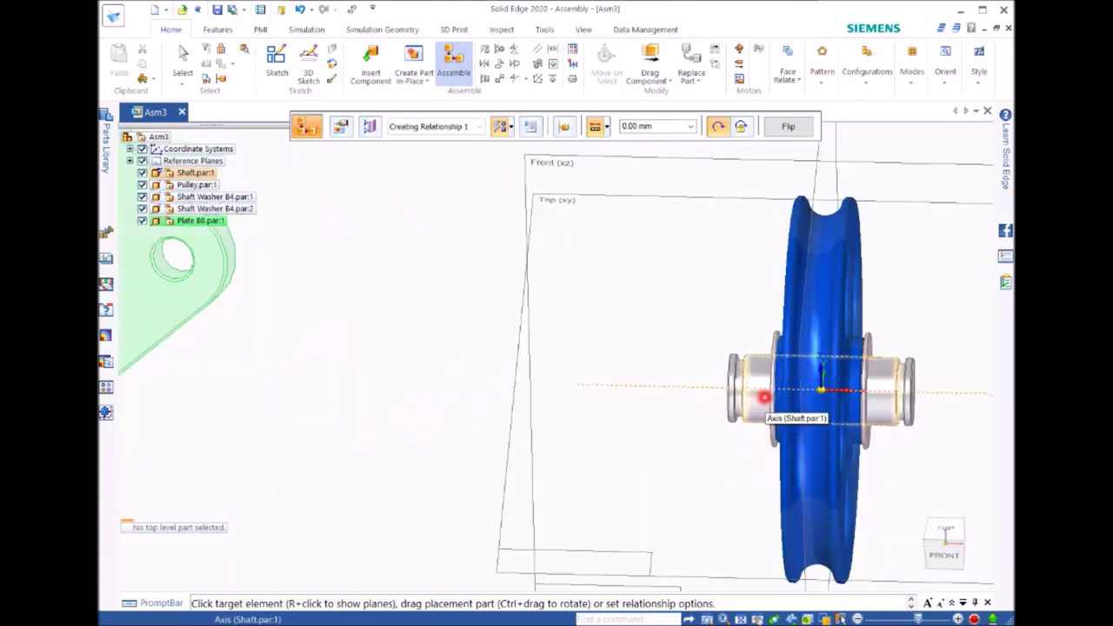
{"action": "left_click", "coordinate": [763, 396]}
{"action": "scroll", "coordinate": [436, 375], "scroll_direction": "down", "scroll_amount": 2}
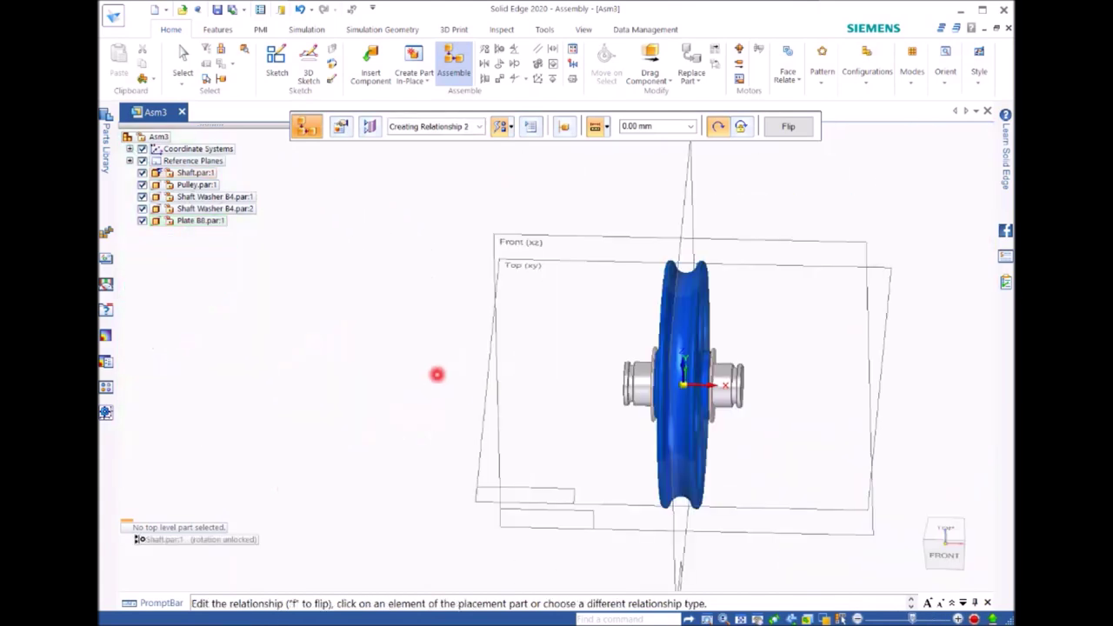
{"action": "scroll", "coordinate": [437, 374], "scroll_direction": "down", "scroll_amount": 2}
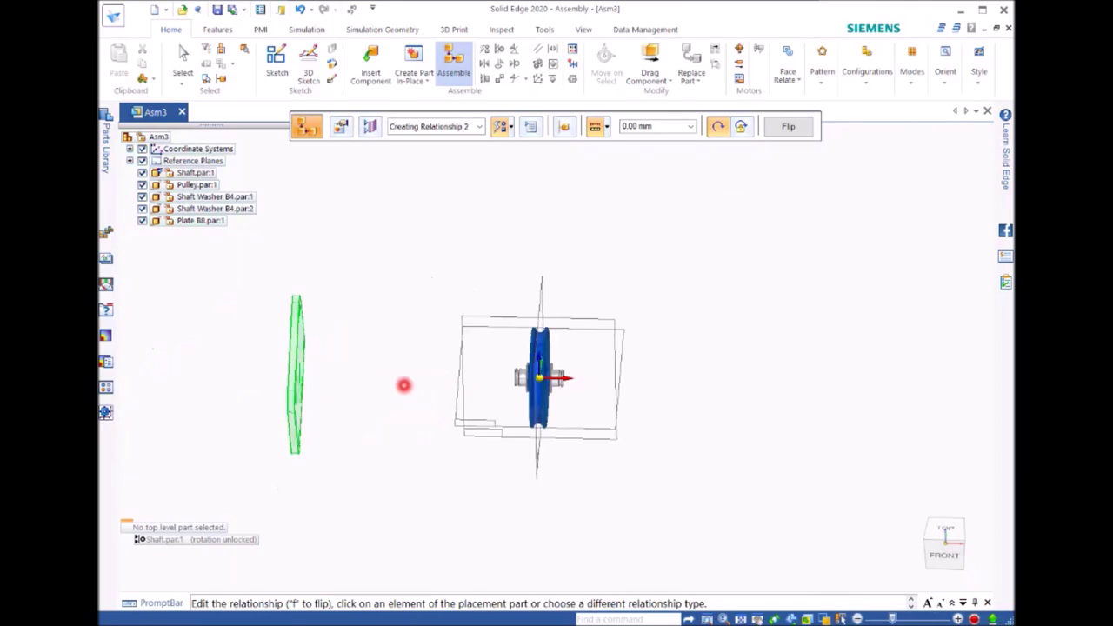
Step: Mate the Plate B8 face flush against the shaft's end face
{"action": "mouse_move", "coordinate": [405, 383]}
{"action": "middle_mouse_down"}
{"action": "mouse_move", "coordinate": [496, 382]}
{"action": "mouse_move", "coordinate": [412, 380]}
{"action": "middle_mouse_up"}
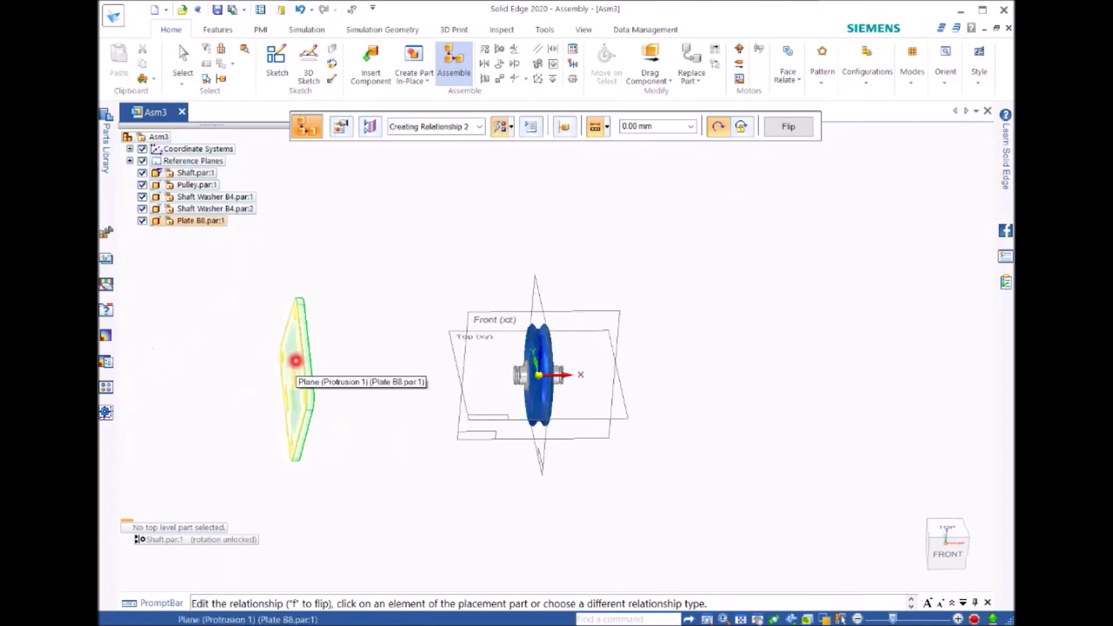
{"action": "left_click", "coordinate": [295, 360]}
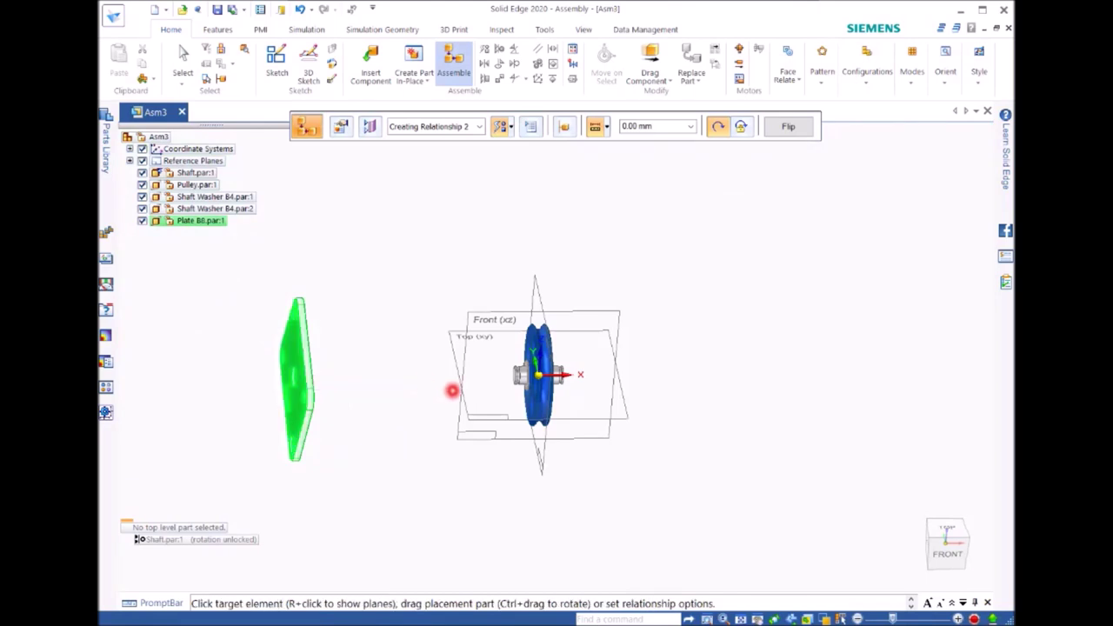
{"action": "scroll", "coordinate": [452, 390], "scroll_direction": "up", "scroll_amount": 8}
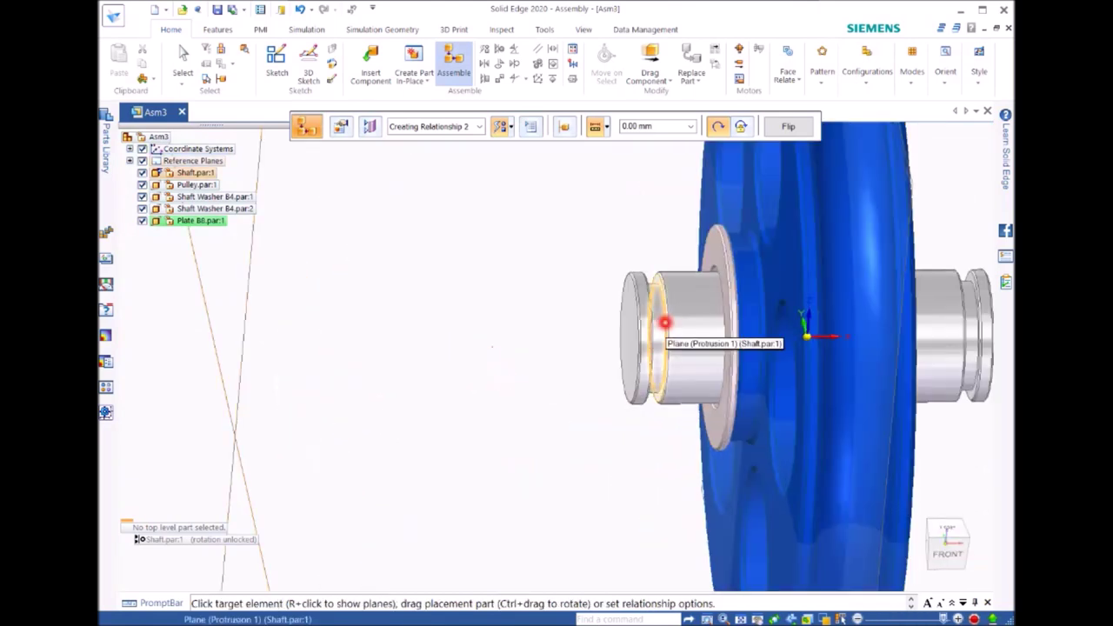
{"action": "left_click", "coordinate": [664, 322]}
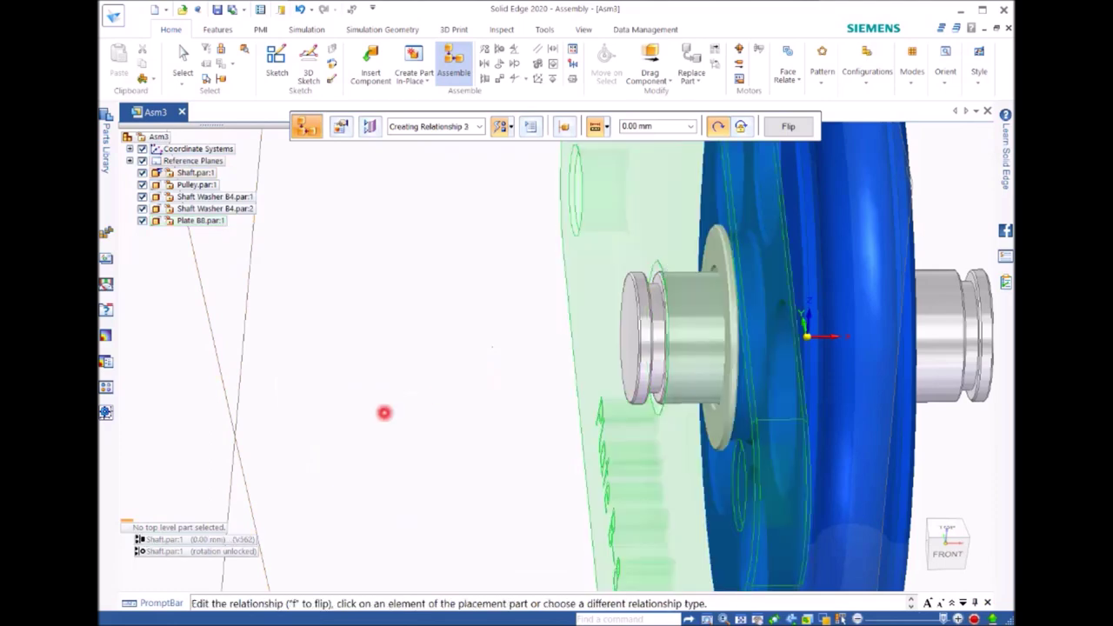
{"action": "scroll", "coordinate": [382, 407], "scroll_direction": "up", "scroll_amount": 3}
{"action": "scroll", "coordinate": [380, 405], "scroll_direction": "down", "scroll_amount": 4}
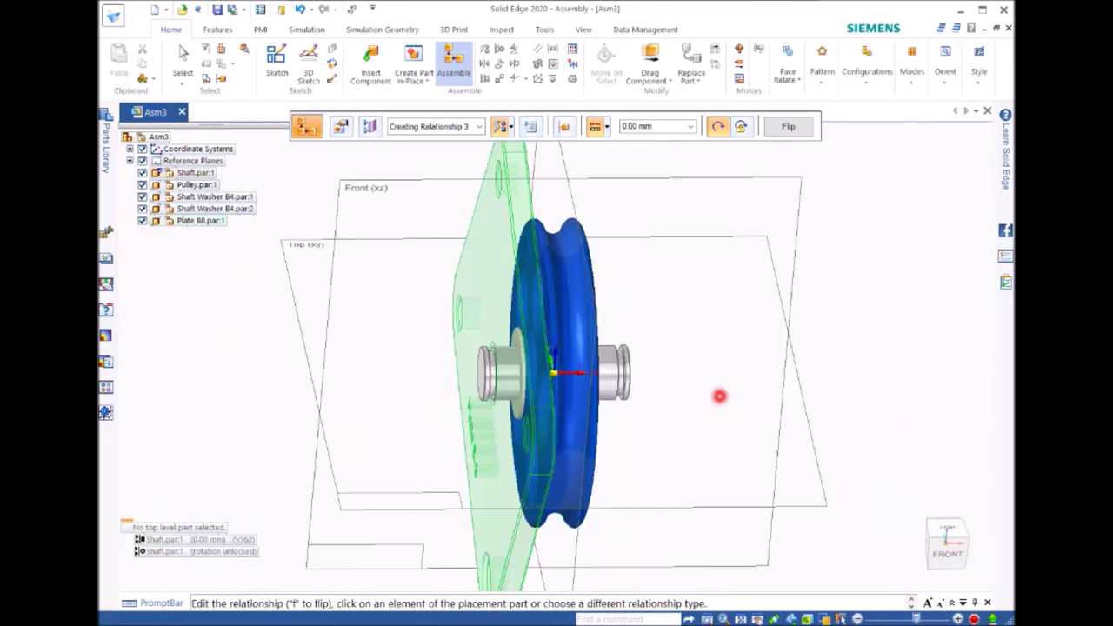
{"action": "left_click", "coordinate": [107, 146]}
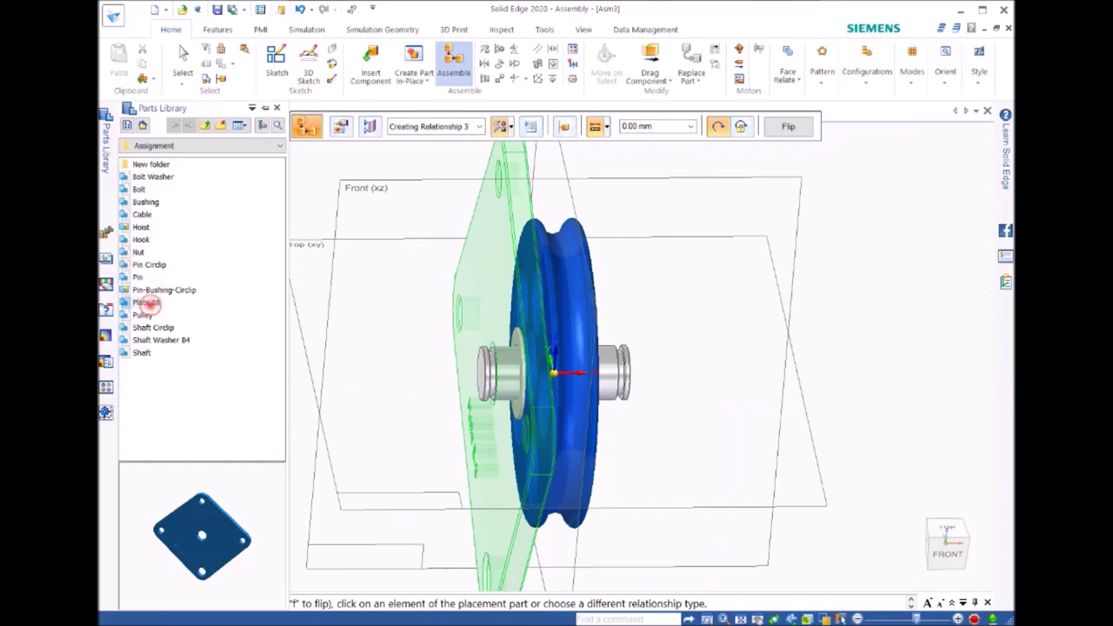
Step: Add a second Plate B8 and align its hole axis with the shaft axis
{"action": "left_click_drag", "start_coordinate": [146, 303], "coordinate": [311, 345]}
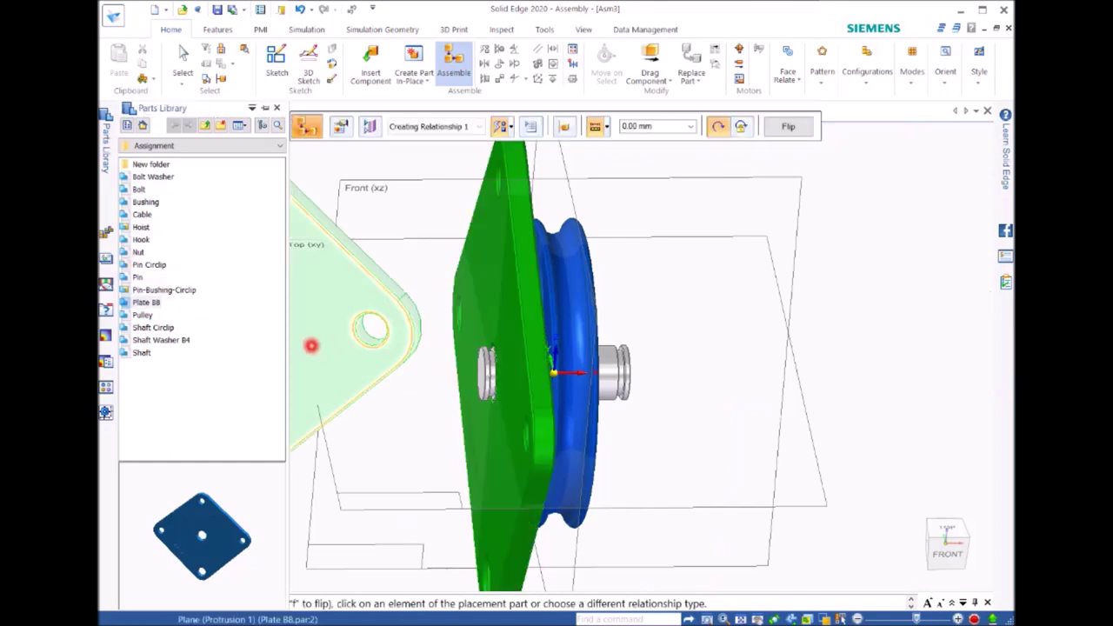
{"action": "scroll", "coordinate": [147, 309], "scroll_direction": "up", "scroll_amount": 2}
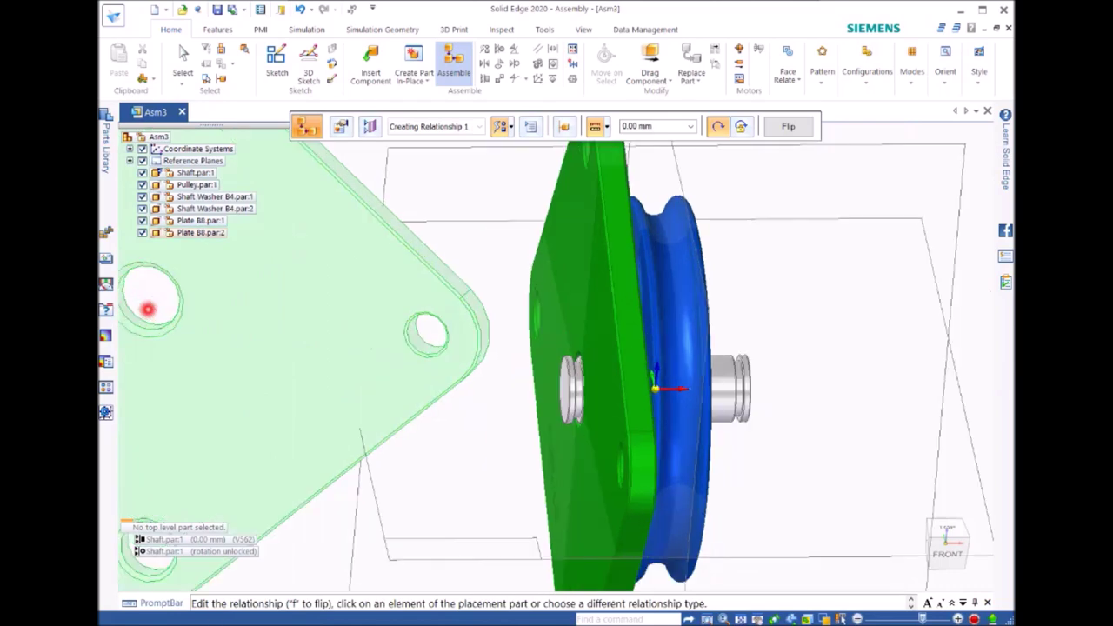
{"action": "scroll", "coordinate": [146, 305], "scroll_direction": "down", "scroll_amount": 4}
{"action": "scroll", "coordinate": [134, 303], "scroll_direction": "up", "scroll_amount": 2}
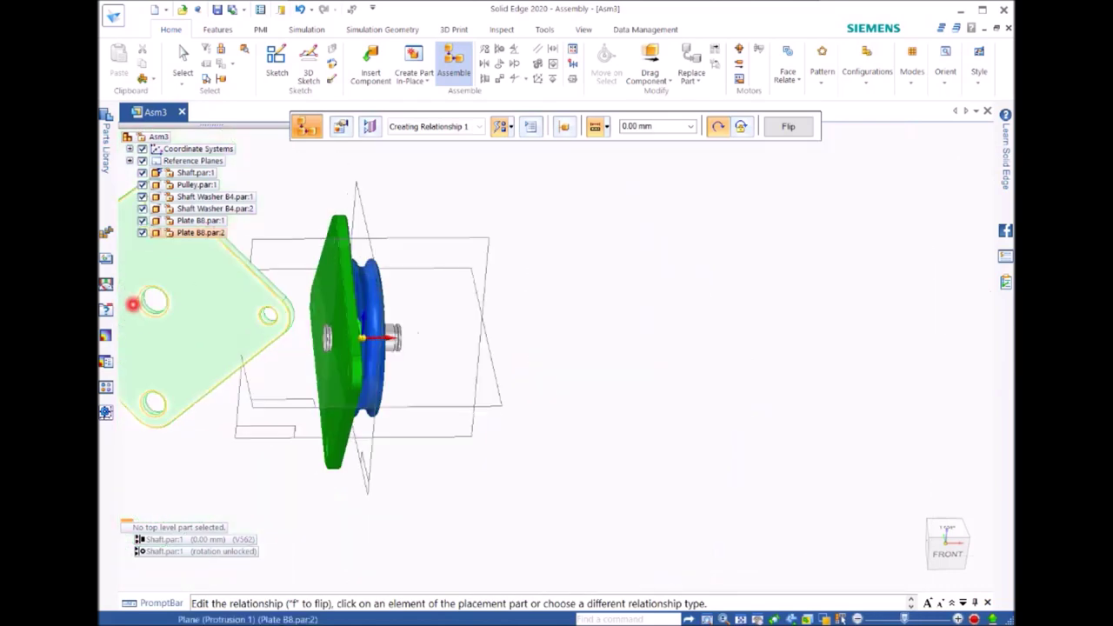
{"action": "scroll", "coordinate": [132, 303], "scroll_direction": "up", "scroll_amount": 2}
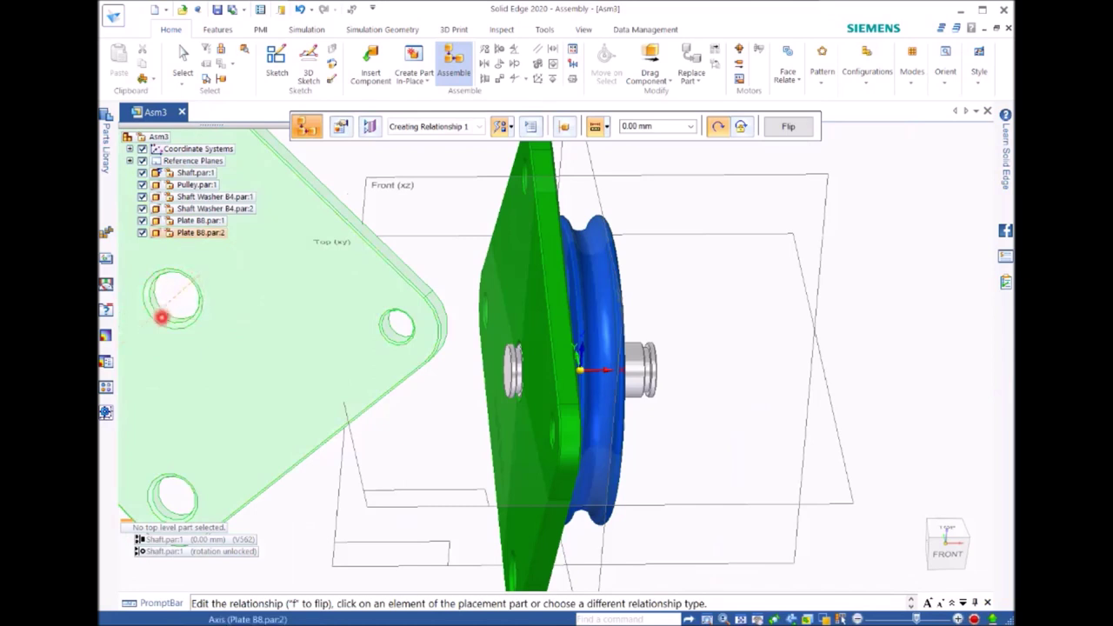
{"action": "left_click", "coordinate": [162, 313]}
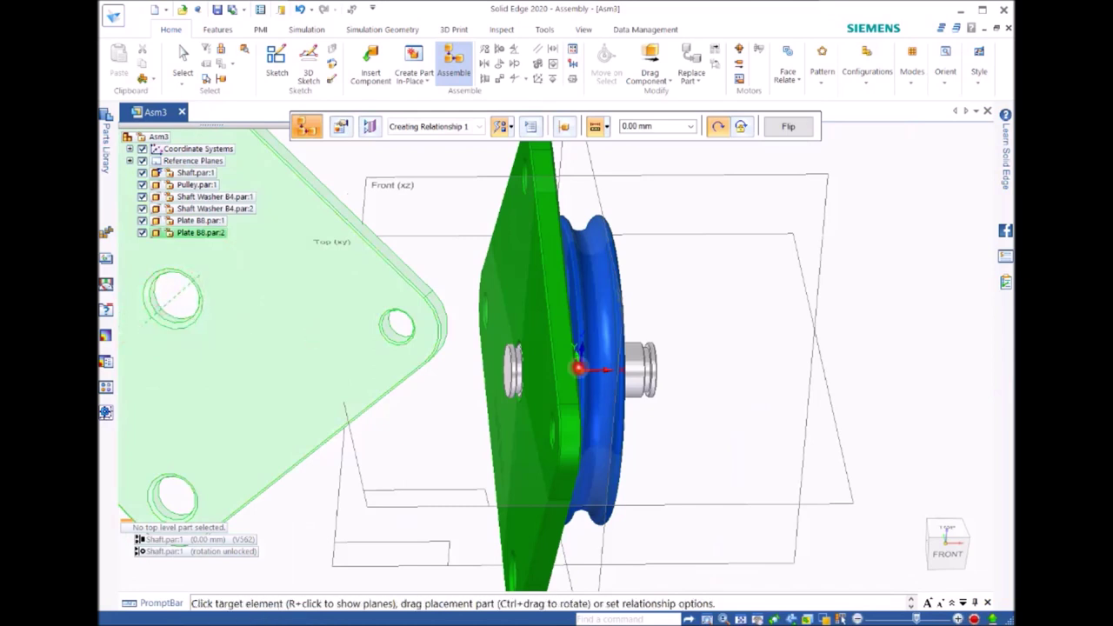
{"action": "left_click", "coordinate": [639, 370]}
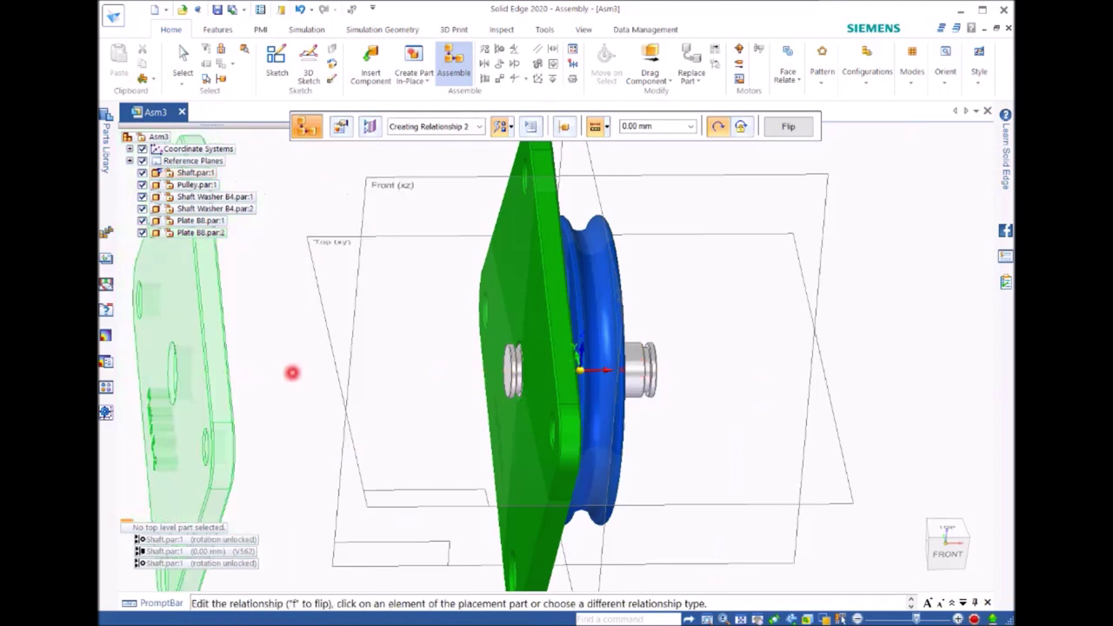
Step: Mate the second plate's face to the shaft groove face and orbit to check it
{"action": "middle_click_drag", "start_coordinate": [292, 372], "coordinate": [251, 373]}
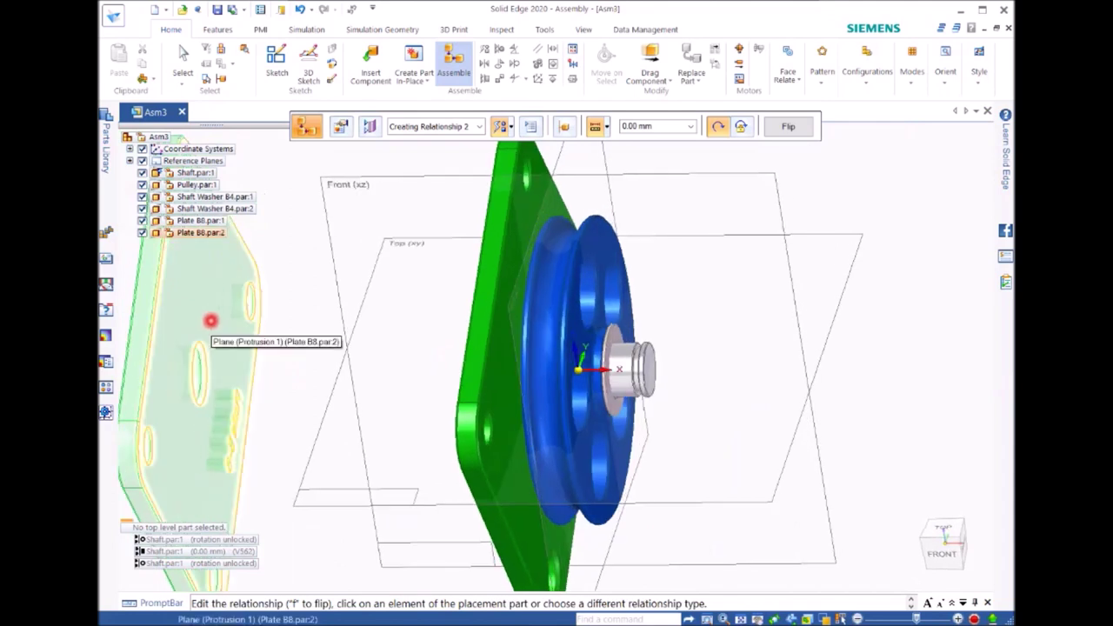
{"action": "left_click", "coordinate": [211, 321]}
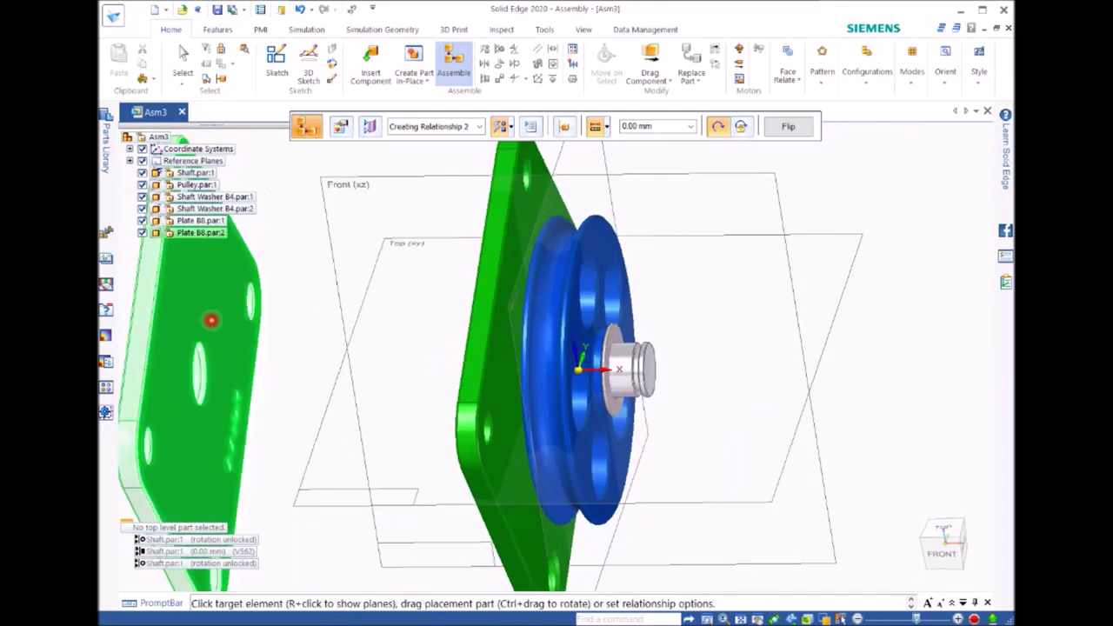
{"action": "scroll", "coordinate": [570, 357], "scroll_direction": "up", "scroll_amount": 2}
{"action": "scroll", "coordinate": [632, 359], "scroll_direction": "up", "scroll_amount": 3}
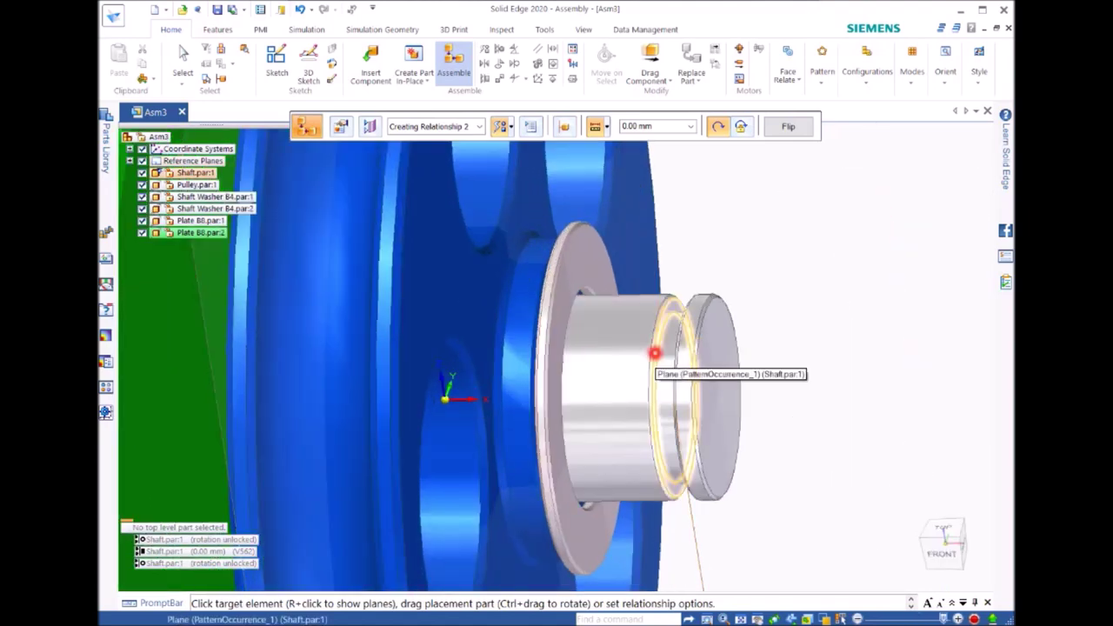
{"action": "left_click", "coordinate": [654, 352]}
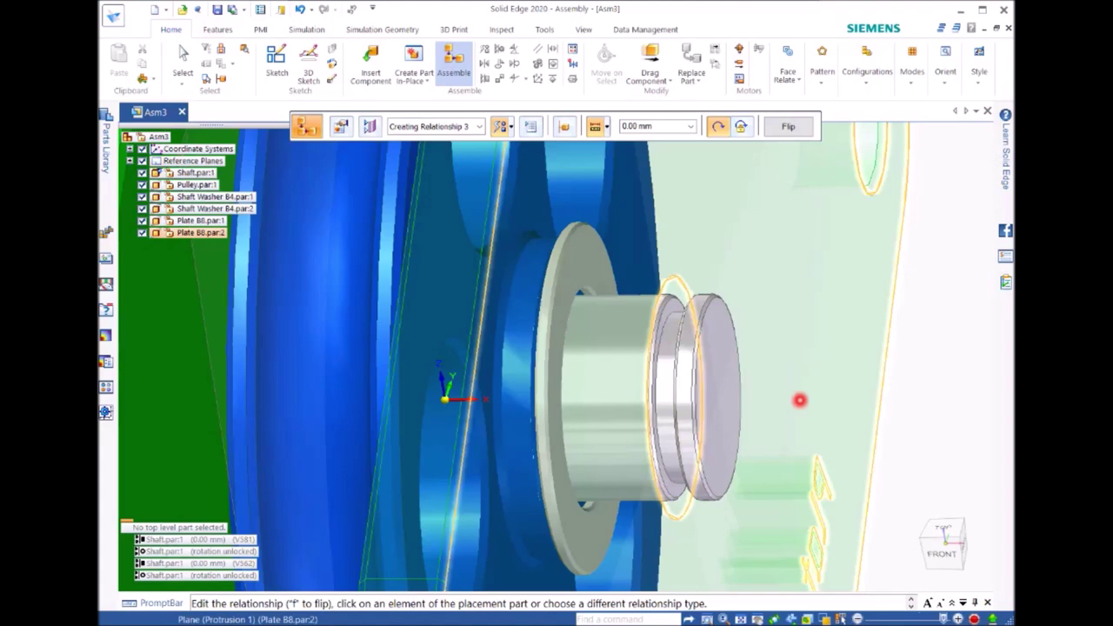
{"action": "scroll", "coordinate": [799, 400], "scroll_direction": "down", "scroll_amount": 5}
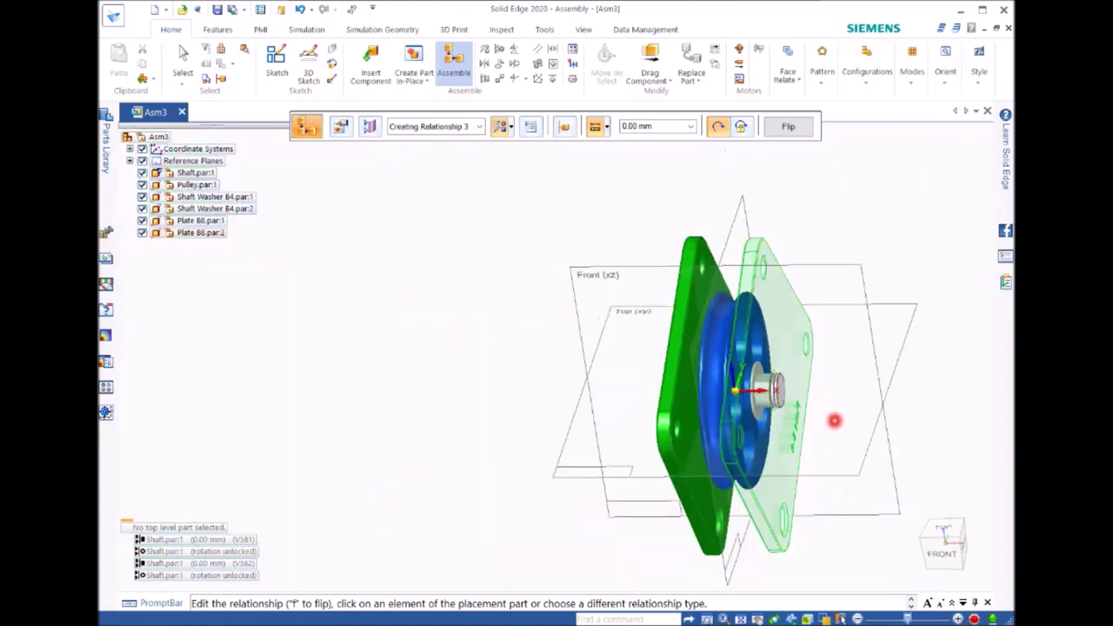
{"action": "mouse_move", "coordinate": [833, 421]}
{"action": "middle_mouse_down"}
{"action": "mouse_move", "coordinate": [867, 417]}
{"action": "mouse_move", "coordinate": [830, 419]}
{"action": "middle_mouse_up"}
Step: Insert a Pin-Bushing-Circlip from the Parts Library and align its bushing axis with the plate hole
{"action": "left_click", "coordinate": [106, 143]}
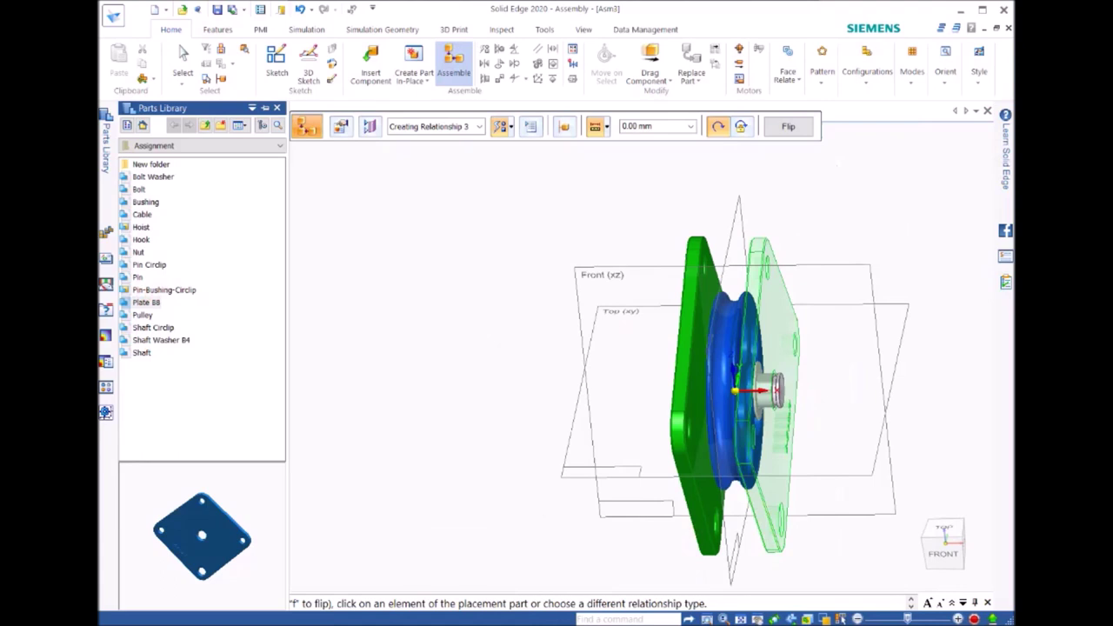
{"action": "double_click", "coordinate": [165, 291]}
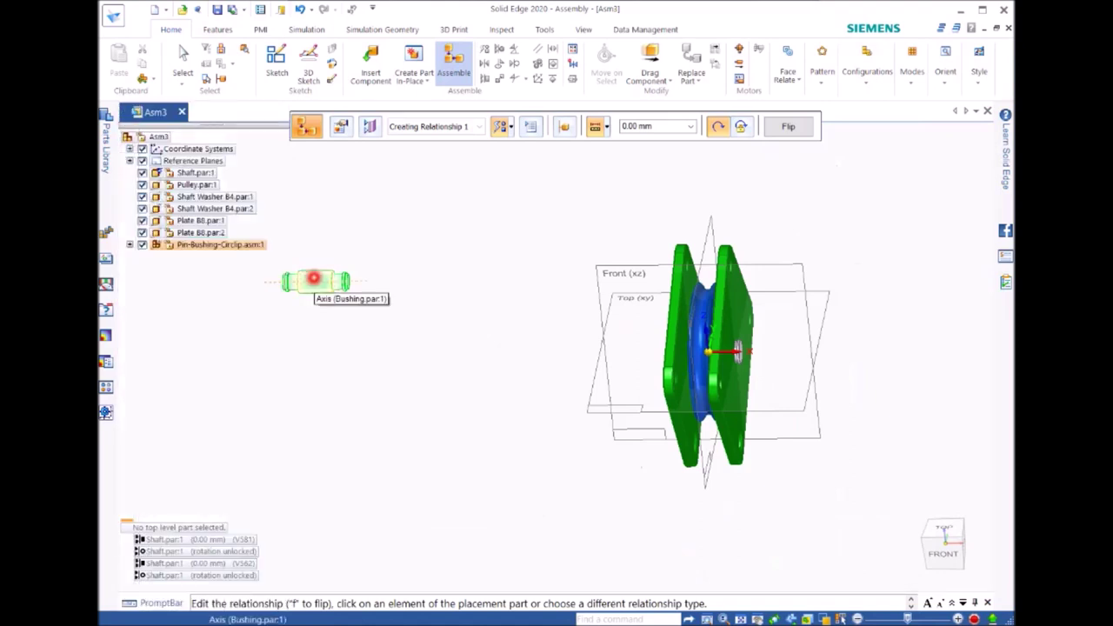
{"action": "left_click", "coordinate": [313, 278]}
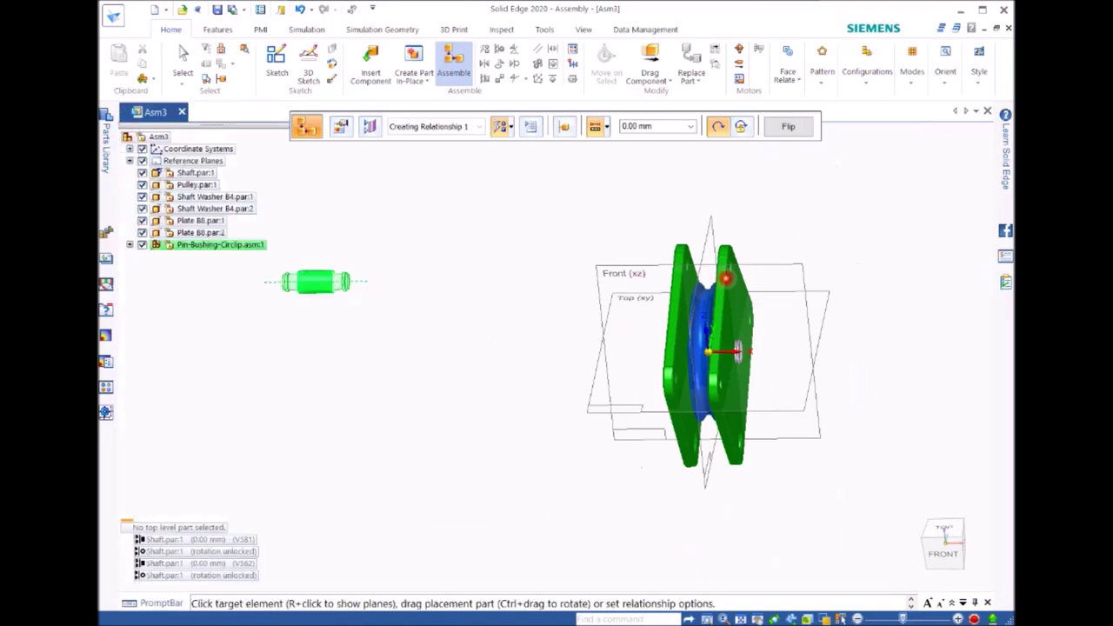
{"action": "scroll", "coordinate": [728, 277], "scroll_direction": "up", "scroll_amount": 2}
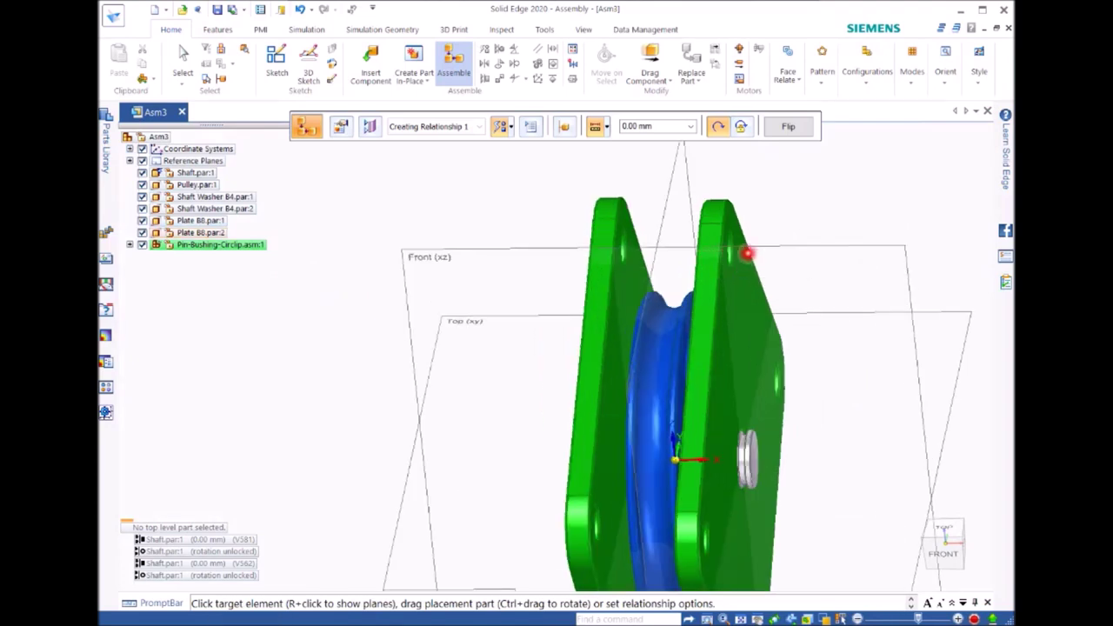
{"action": "left_click", "coordinate": [729, 250]}
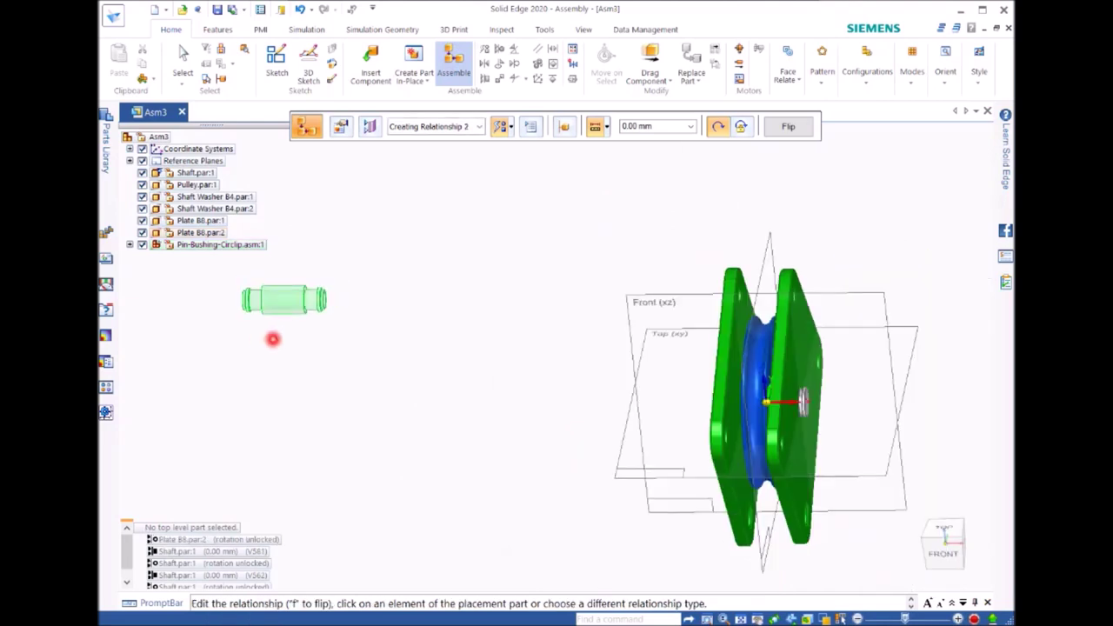
Step: Mate the circlip face to Plane (Protrusion 1) of the second Plate B8
{"action": "scroll", "coordinate": [343, 310], "scroll_direction": "up", "scroll_amount": 2}
{"action": "scroll", "coordinate": [326, 315], "scroll_direction": "up", "scroll_amount": 3}
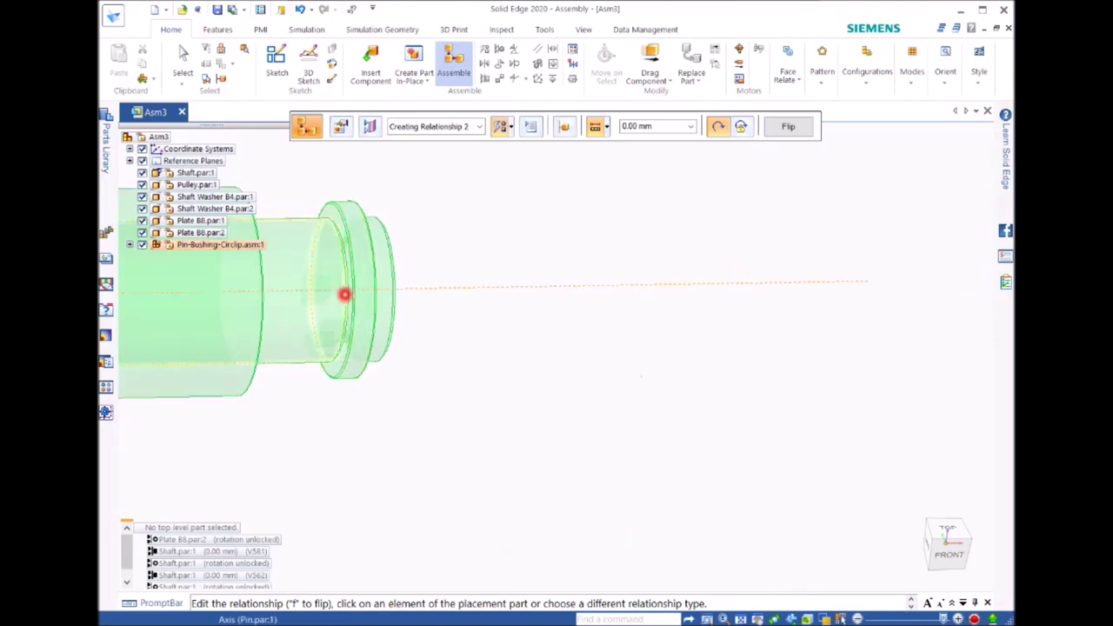
{"action": "middle_click_drag", "start_coordinate": [350, 316], "coordinate": [616, 352]}
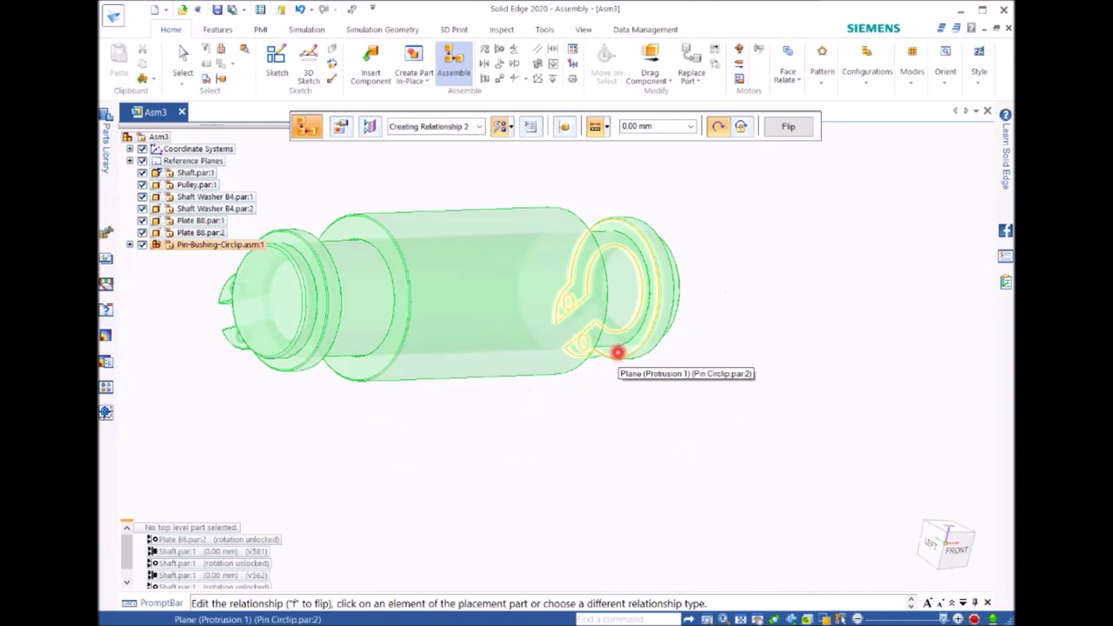
{"action": "left_click", "coordinate": [617, 352]}
{"action": "scroll", "coordinate": [678, 374], "scroll_direction": "down", "scroll_amount": 4}
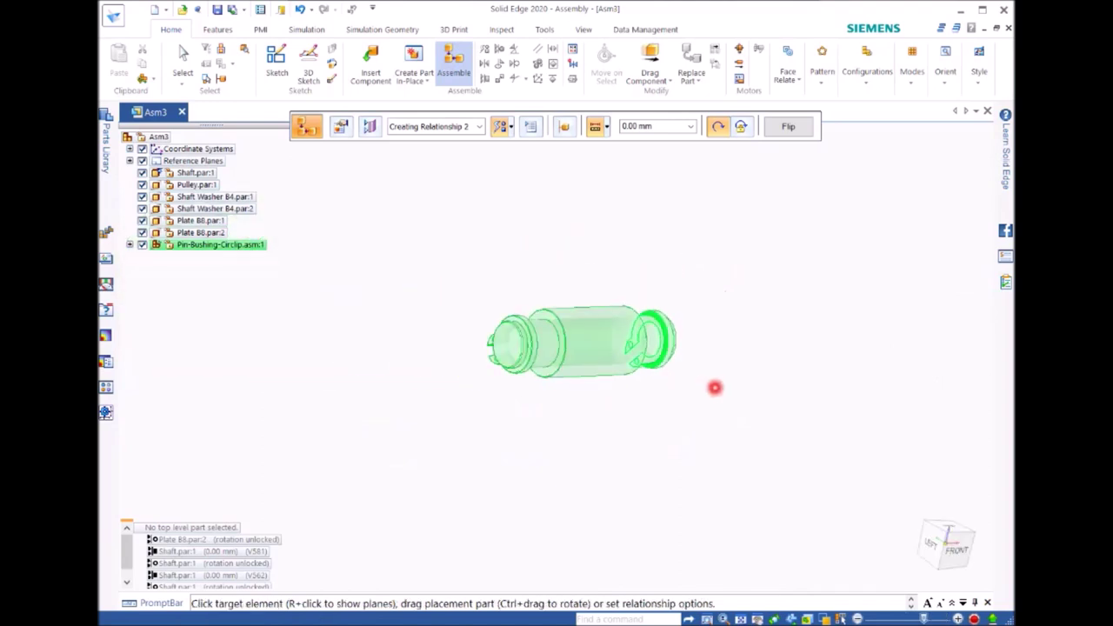
{"action": "middle_click_drag", "start_coordinate": [715, 388], "coordinate": [589, 385]}
{"action": "scroll", "coordinate": [607, 385], "scroll_direction": "up", "scroll_amount": 3}
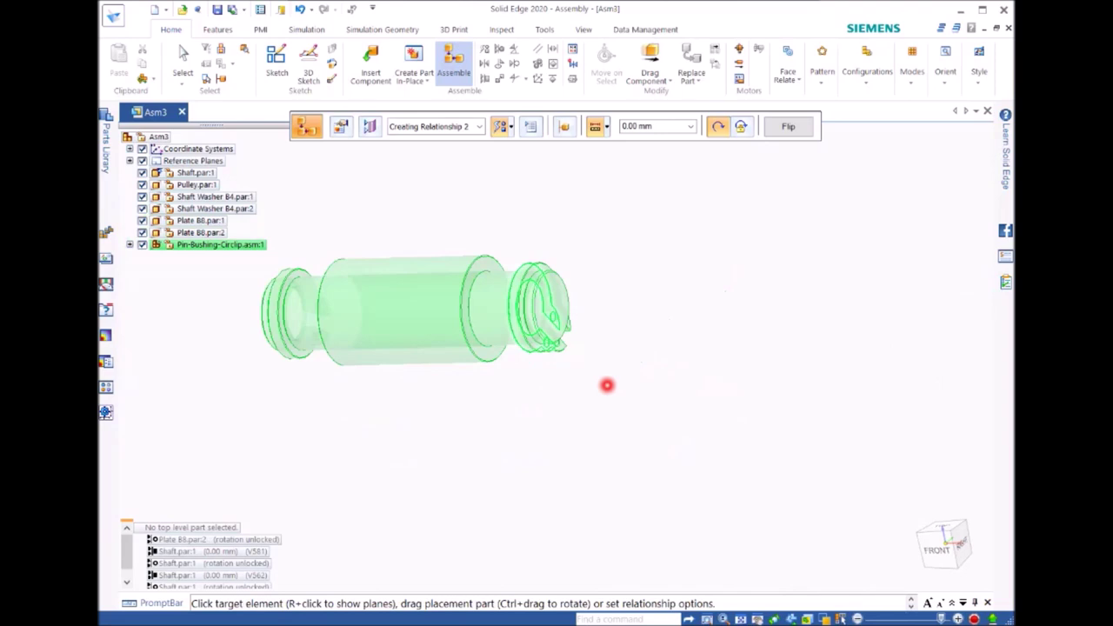
{"action": "scroll", "coordinate": [607, 385], "scroll_direction": "down", "scroll_amount": 5}
{"action": "scroll", "coordinate": [806, 439], "scroll_direction": "up", "scroll_amount": 6}
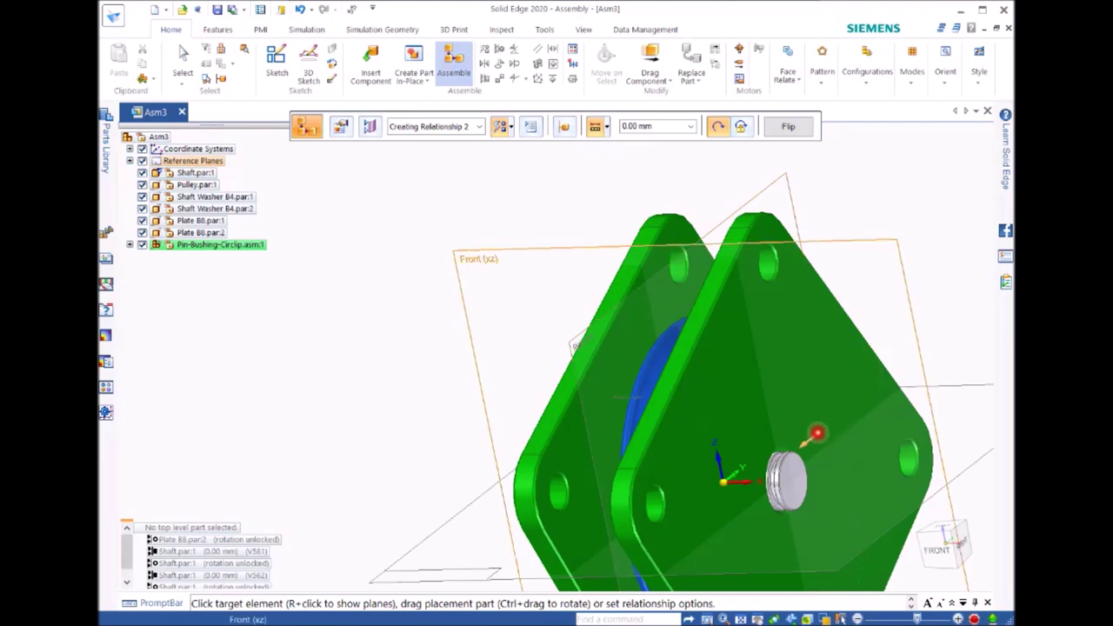
{"action": "scroll", "coordinate": [865, 501], "scroll_direction": "down", "scroll_amount": 5}
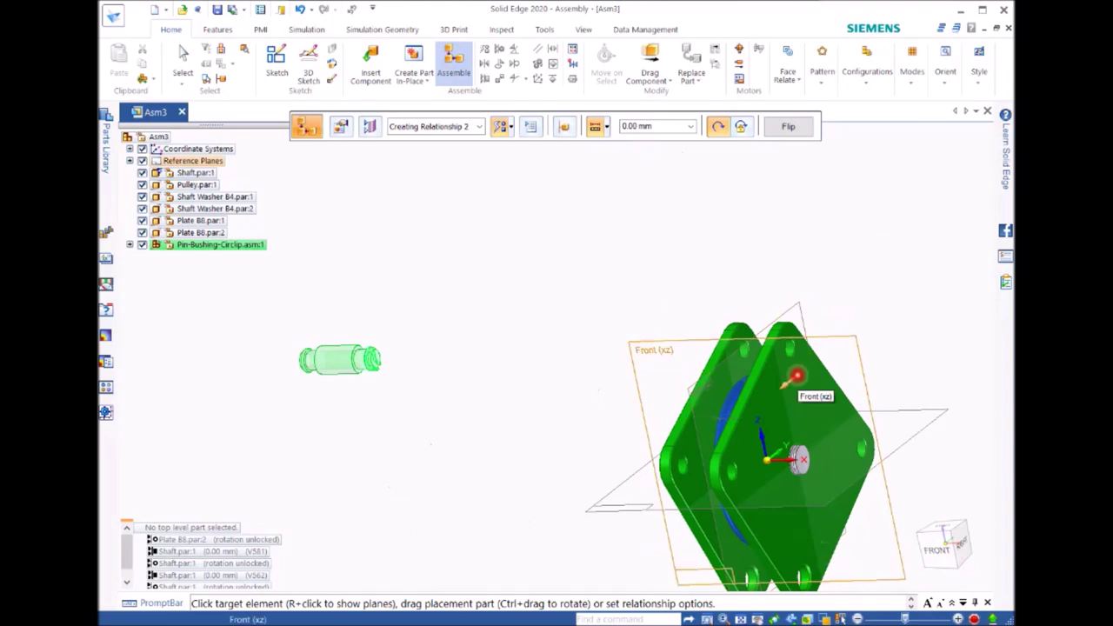
{"action": "left_click", "coordinate": [794, 380]}
{"action": "right_click", "coordinate": [796, 377]}
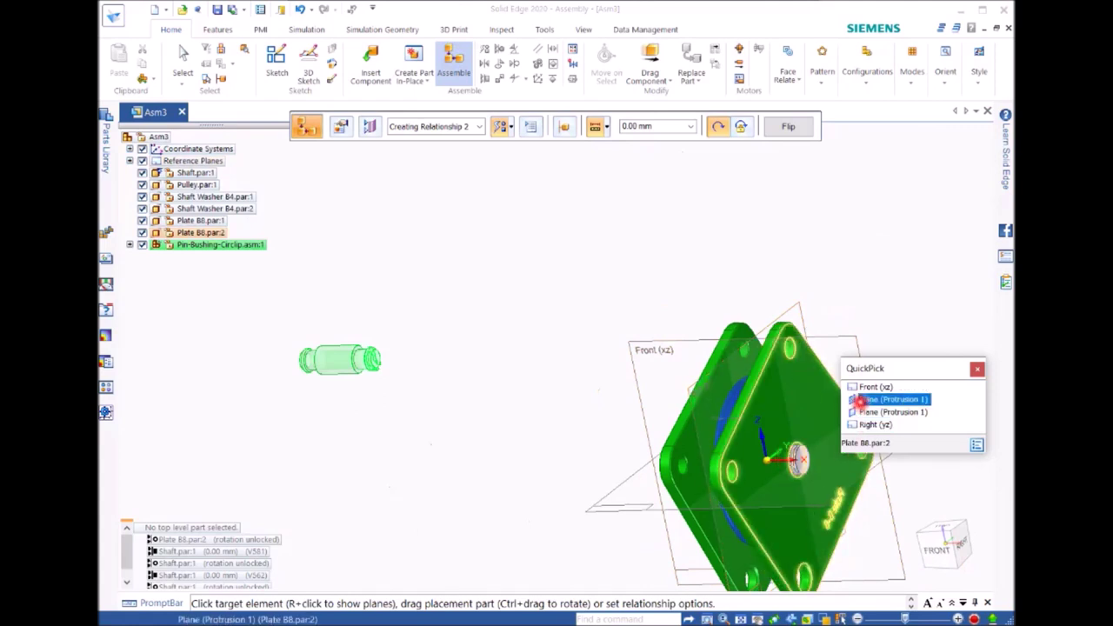
{"action": "left_click", "coordinate": [861, 399]}
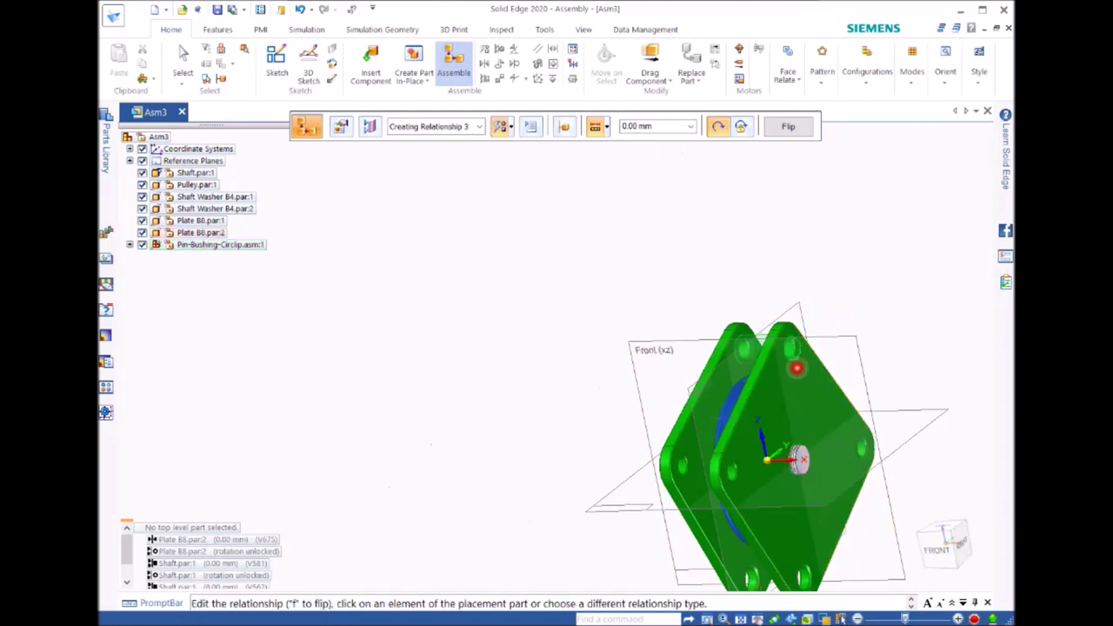
Step: Add another Pin-Bushing-Circlip and align its bushing axis with the plate's right hole axis
{"action": "left_click", "coordinate": [105, 146]}
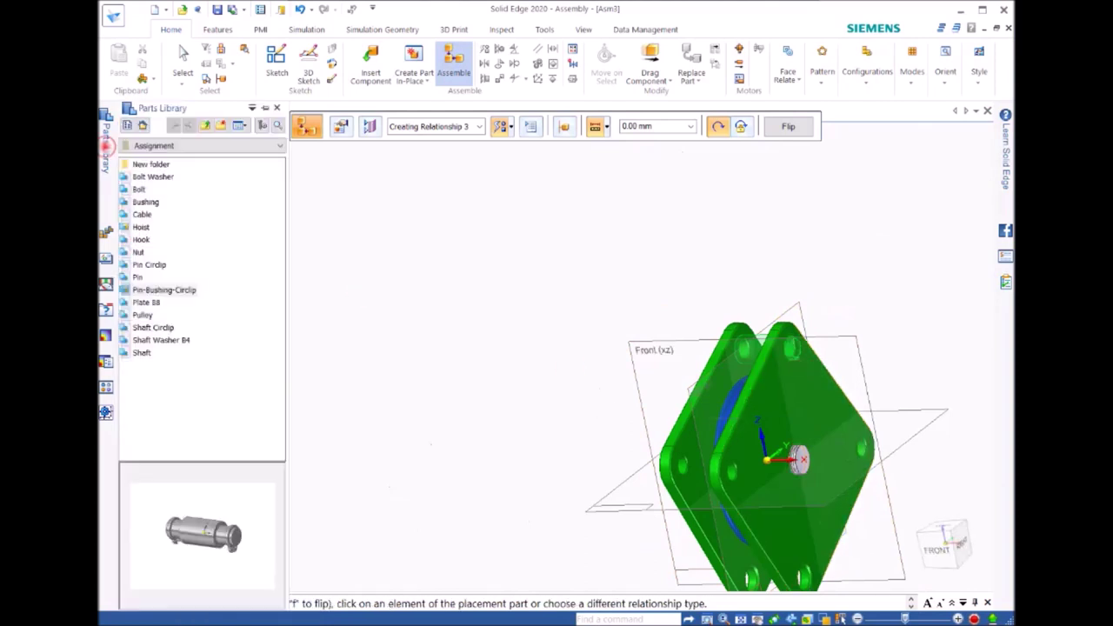
{"action": "double_click", "coordinate": [159, 290]}
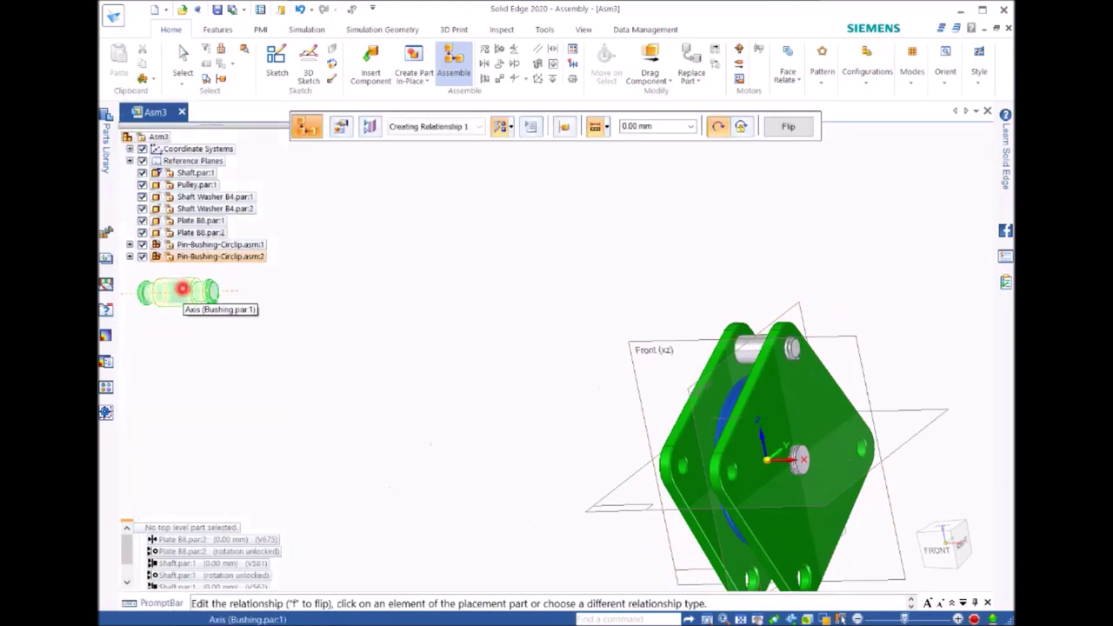
{"action": "left_click", "coordinate": [183, 289]}
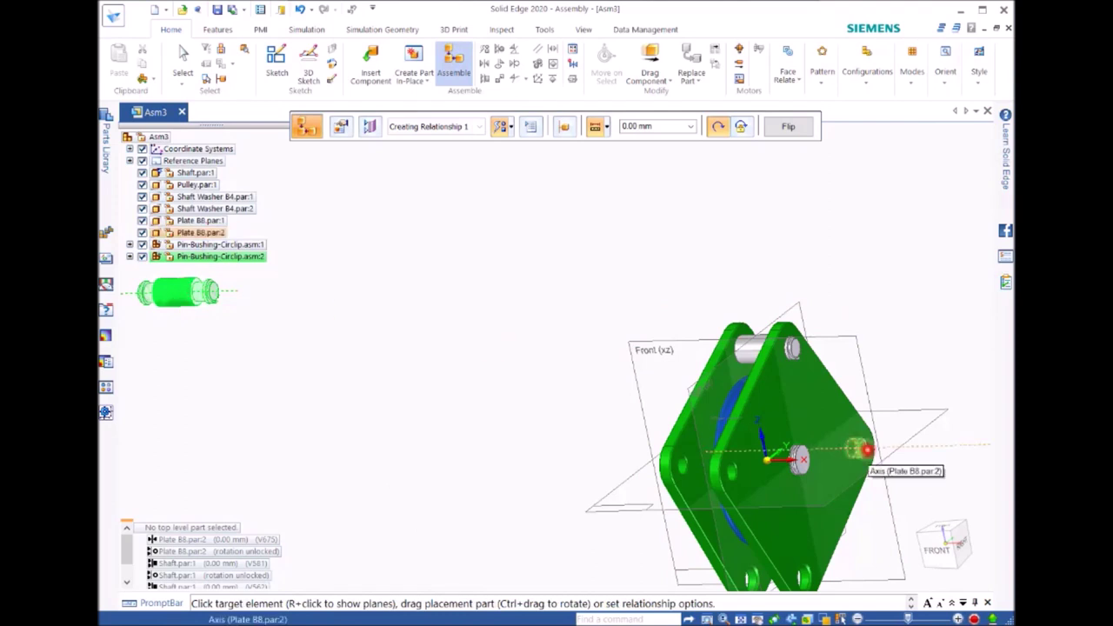
{"action": "left_click", "coordinate": [867, 450]}
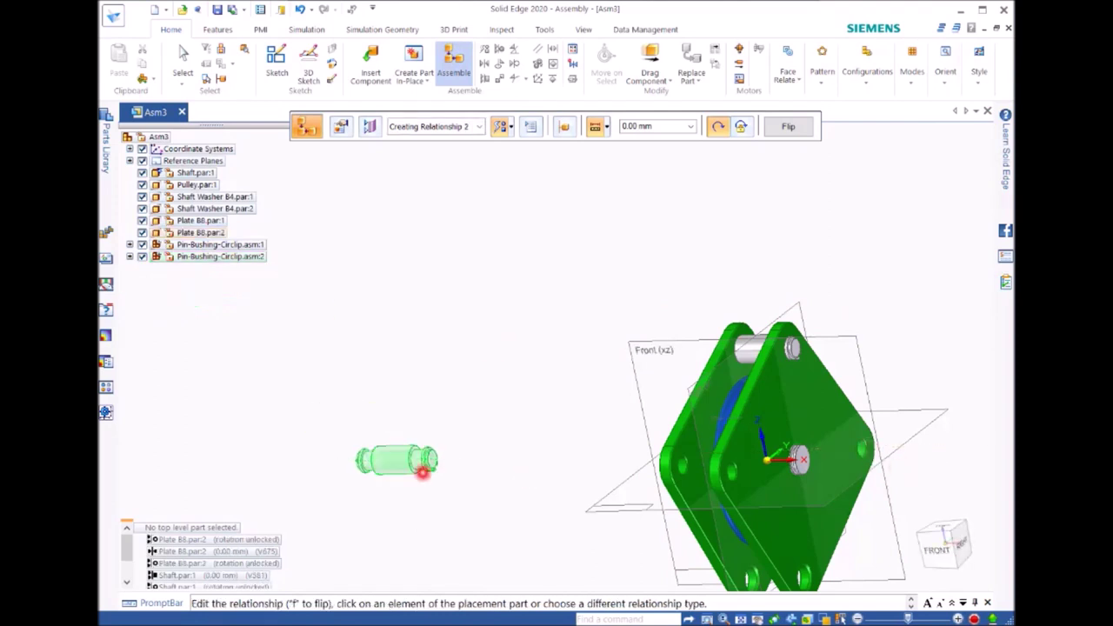
Step: Mate the new circlip's flat face against the plate face
{"action": "scroll", "coordinate": [427, 472], "scroll_direction": "up", "scroll_amount": 3}
{"action": "middle_click_drag", "start_coordinate": [524, 434], "coordinate": [374, 368]}
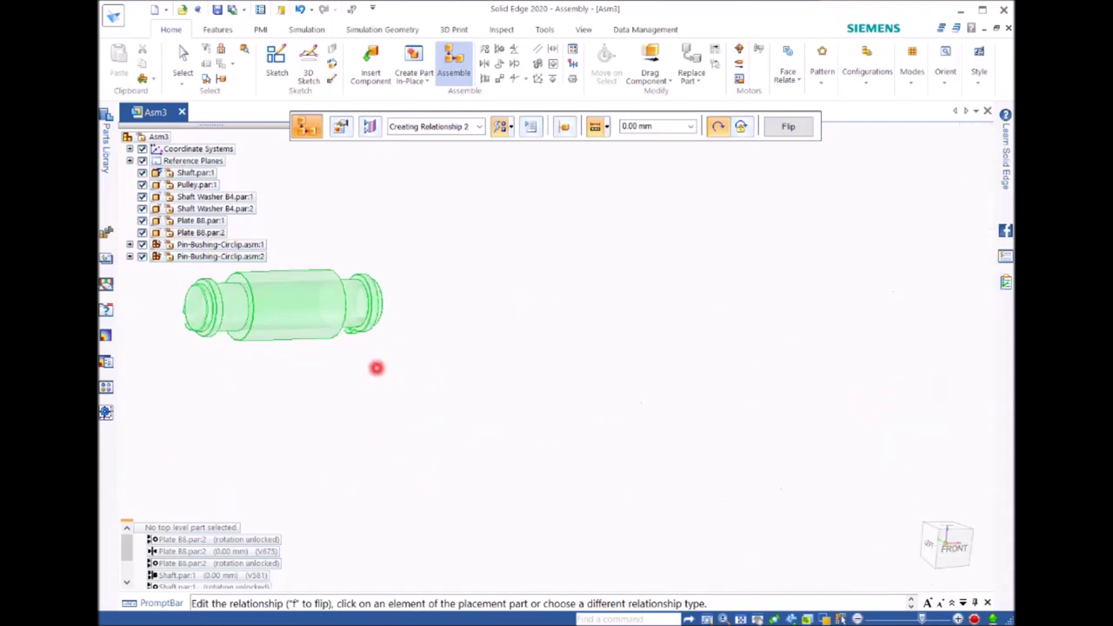
{"action": "scroll", "coordinate": [370, 360], "scroll_direction": "up", "scroll_amount": 1}
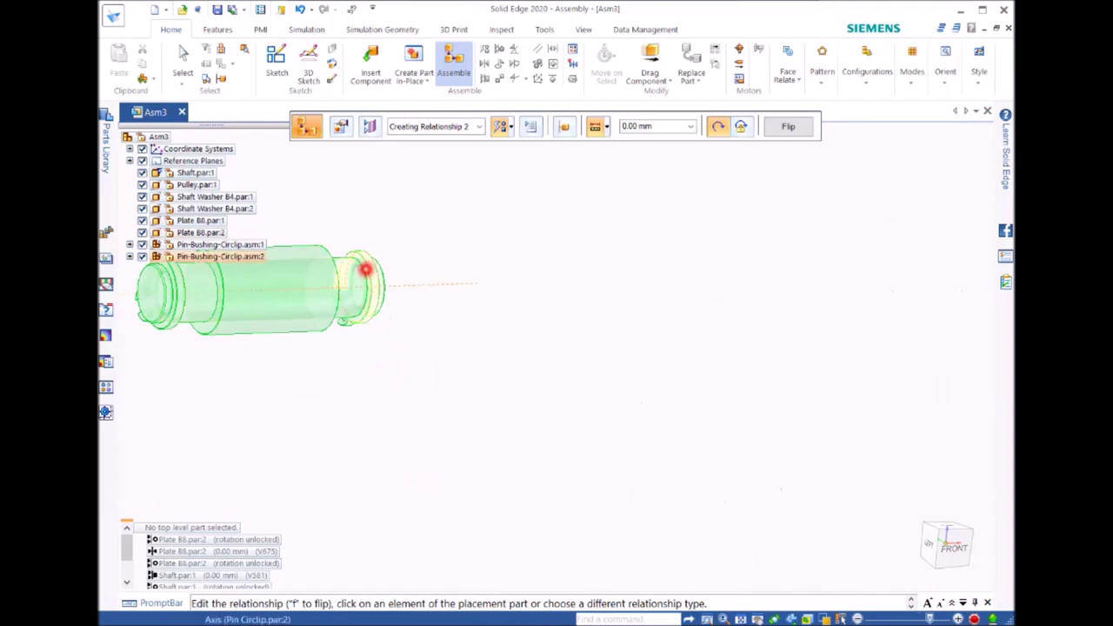
{"action": "scroll", "coordinate": [352, 286], "scroll_direction": "up", "scroll_amount": 2}
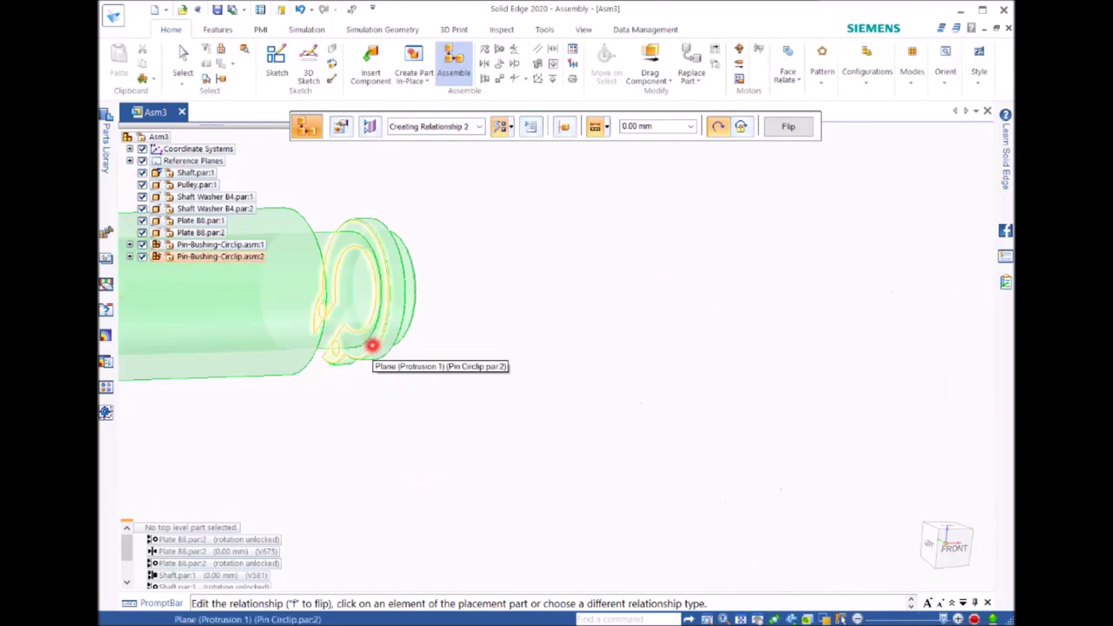
{"action": "left_click", "coordinate": [371, 345]}
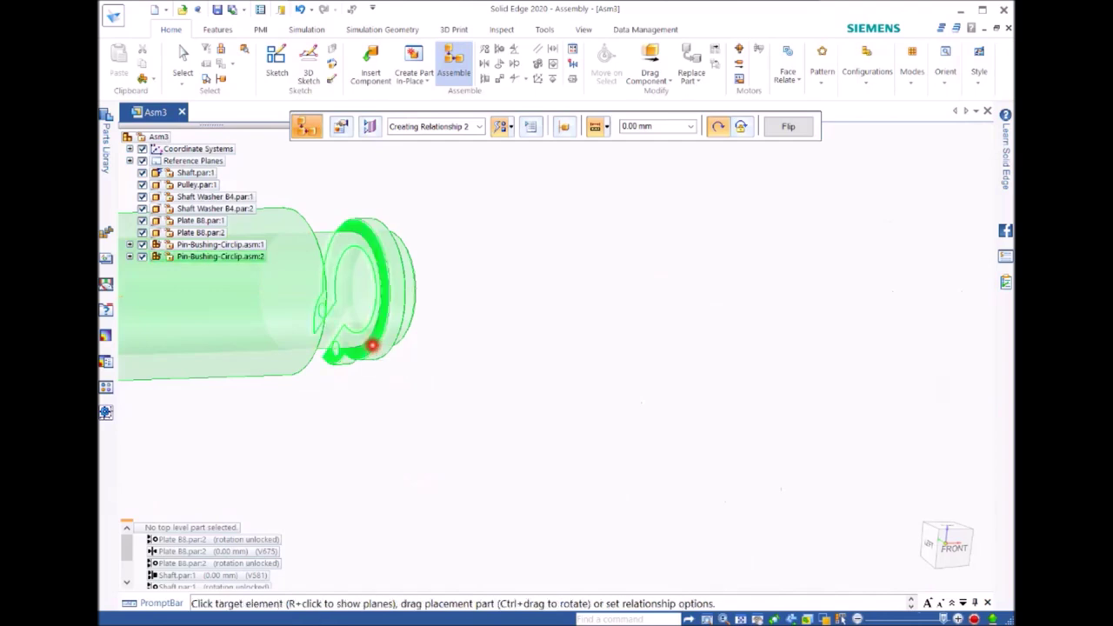
{"action": "scroll", "coordinate": [626, 382], "scroll_direction": "down", "scroll_amount": 4}
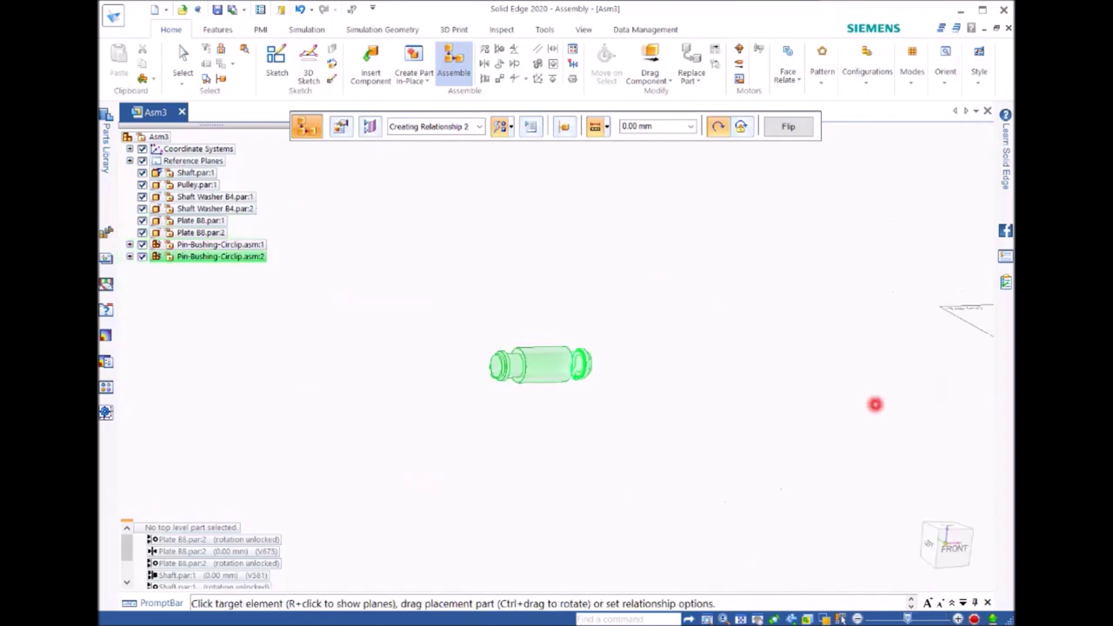
{"action": "middle_click_drag", "start_coordinate": [859, 370], "coordinate": [482, 360], "text": "shift"}
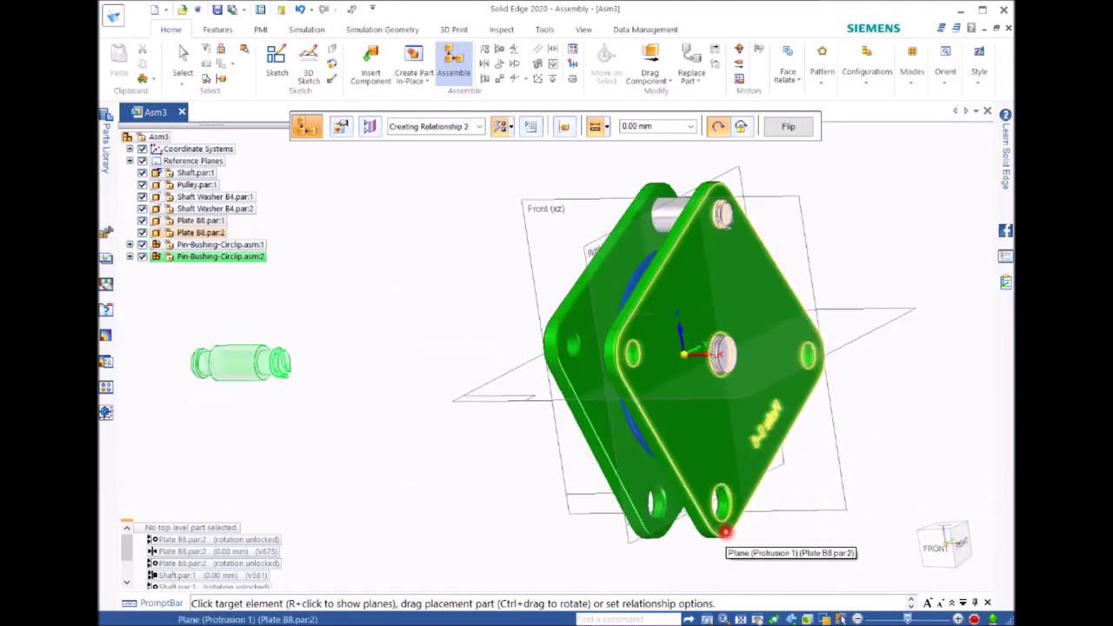
{"action": "left_click", "coordinate": [725, 532]}
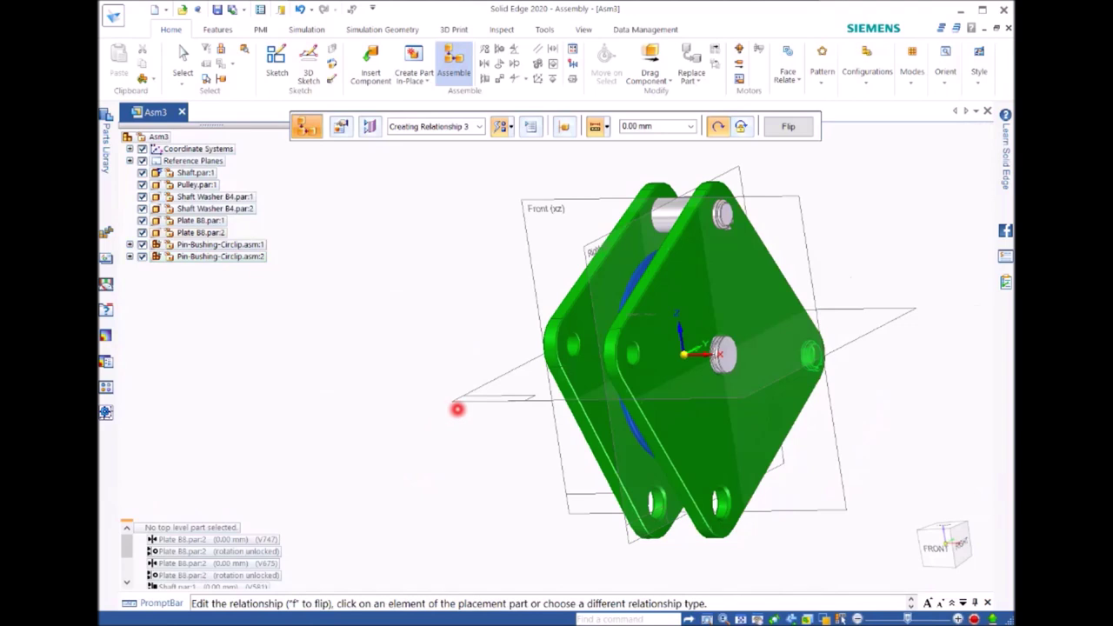
{"action": "left_click", "coordinate": [106, 154]}
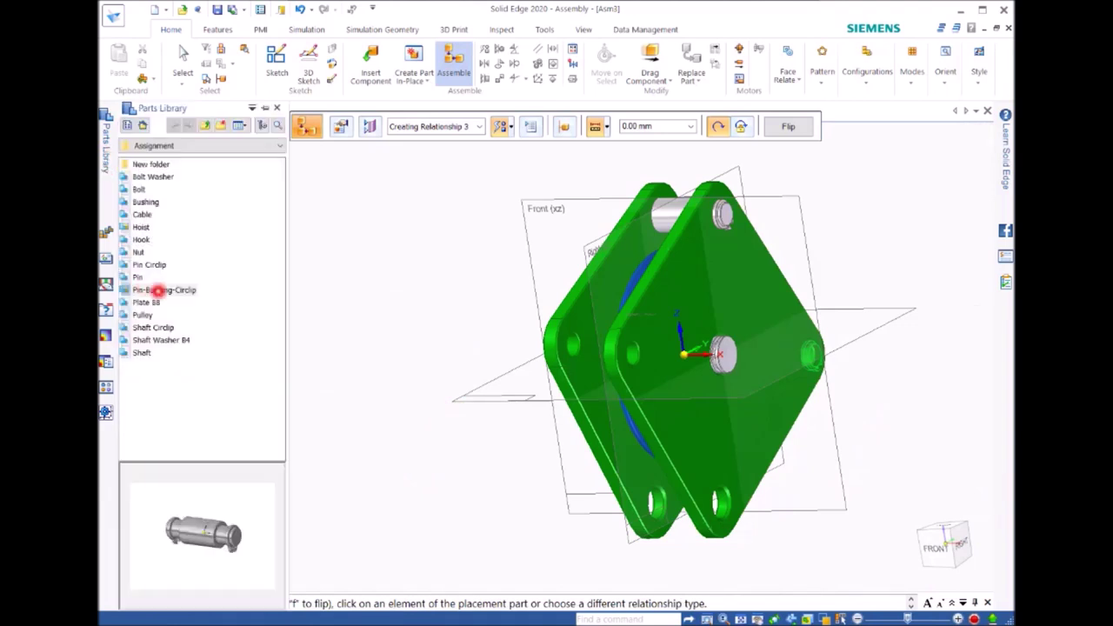
Step: Drag a third Pin-Bushing-Circlip into the assembly and align its bushing axis with a plate hole
{"action": "left_click", "coordinate": [159, 290]}
{"action": "left_click_drag", "start_coordinate": [159, 291], "coordinate": [319, 323]}
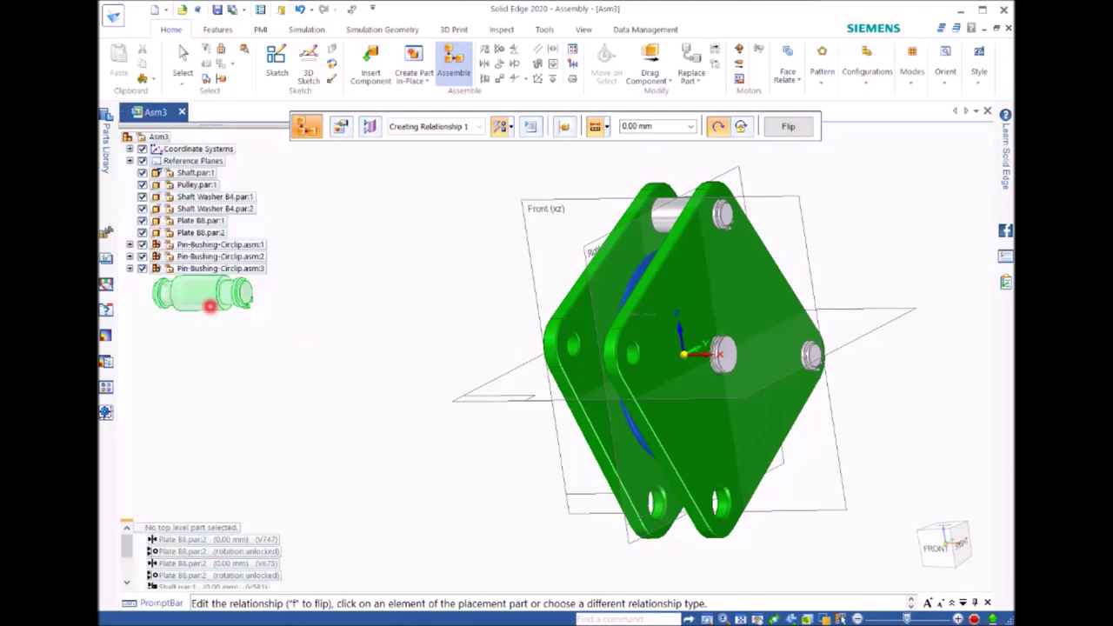
{"action": "left_click", "coordinate": [188, 296]}
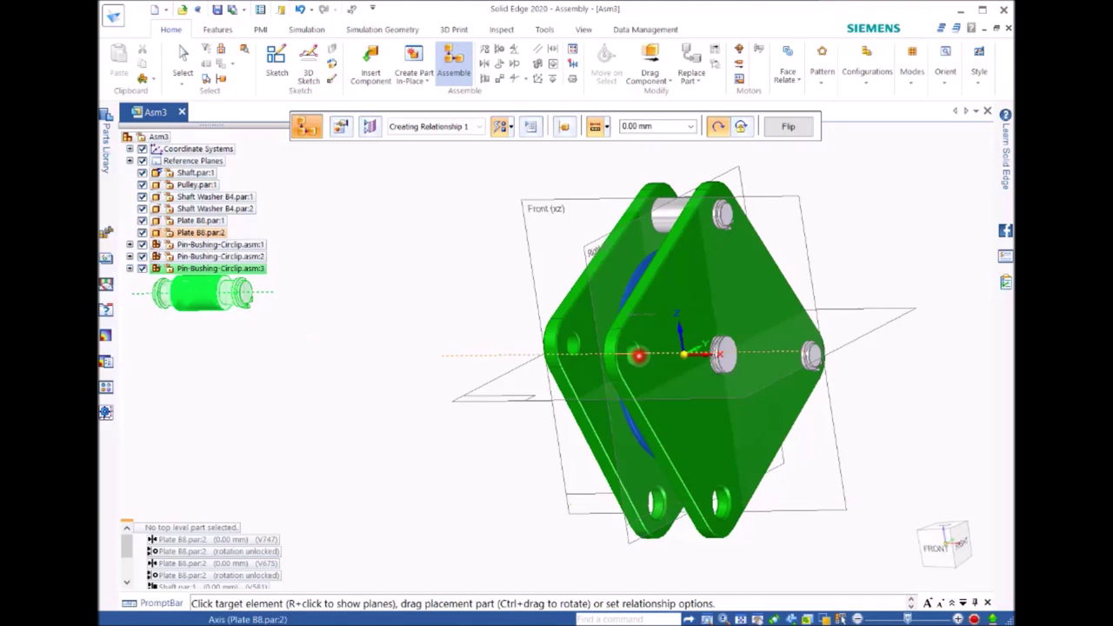
{"action": "left_click", "coordinate": [639, 354]}
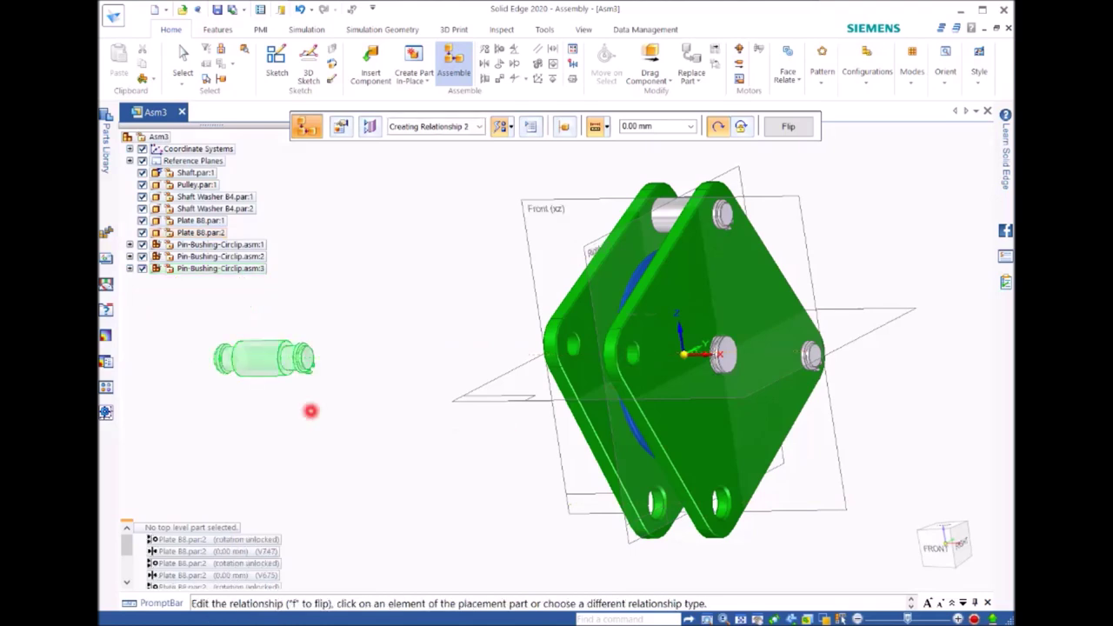
Step: Mate the third pin's circlip face against the front plate, then reselect the bushing axis
{"action": "middle_click_drag", "start_coordinate": [306, 421], "coordinate": [430, 435]}
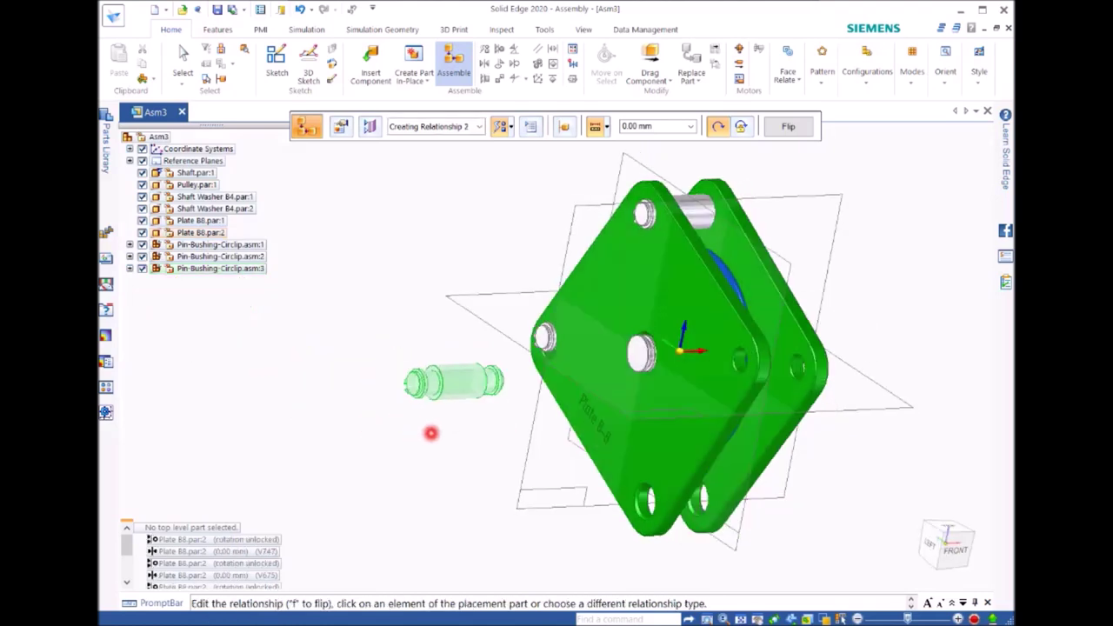
{"action": "scroll", "coordinate": [490, 373], "scroll_direction": "up", "scroll_amount": 5}
{"action": "scroll", "coordinate": [497, 413], "scroll_direction": "up", "scroll_amount": 2}
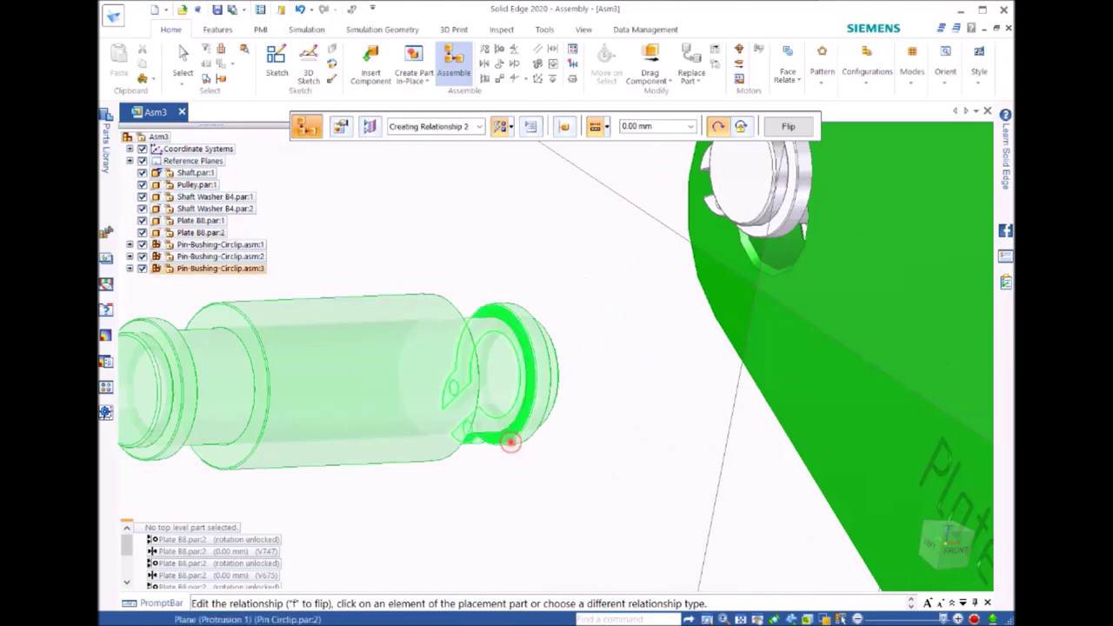
{"action": "left_click", "coordinate": [510, 441]}
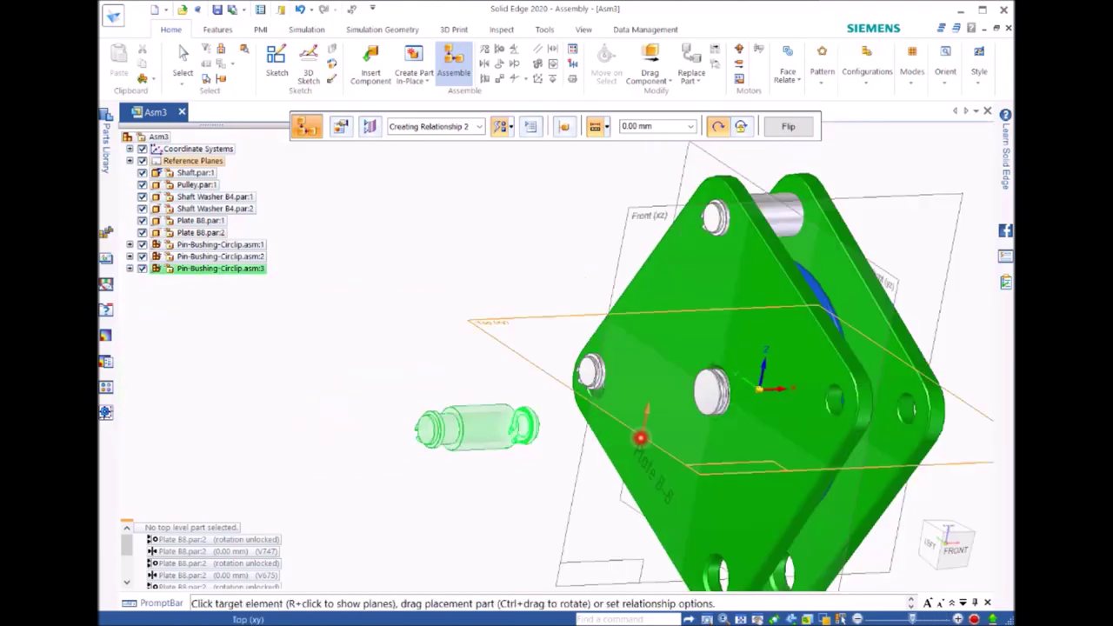
{"action": "middle_click_drag", "start_coordinate": [629, 440], "coordinate": [504, 433]}
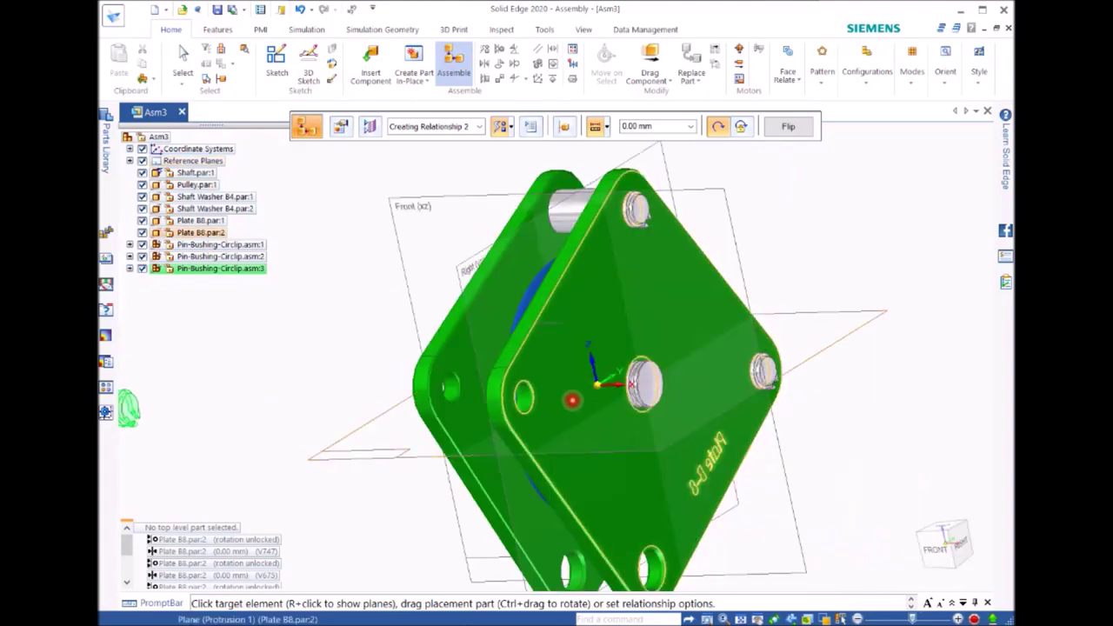
{"action": "left_click", "coordinate": [572, 400]}
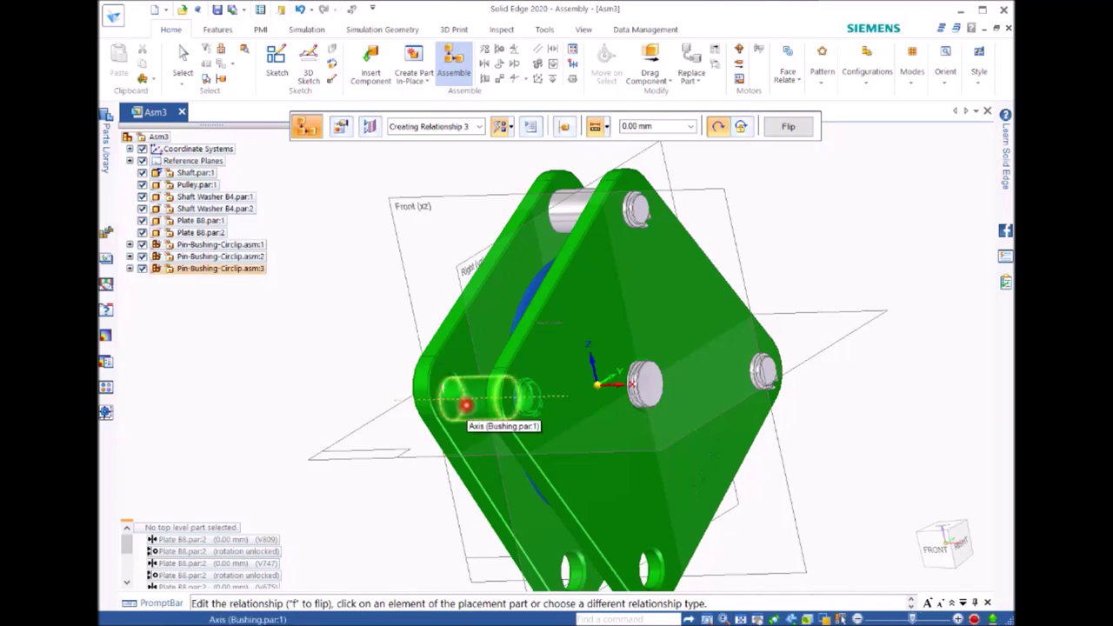
{"action": "left_click", "coordinate": [466, 403]}
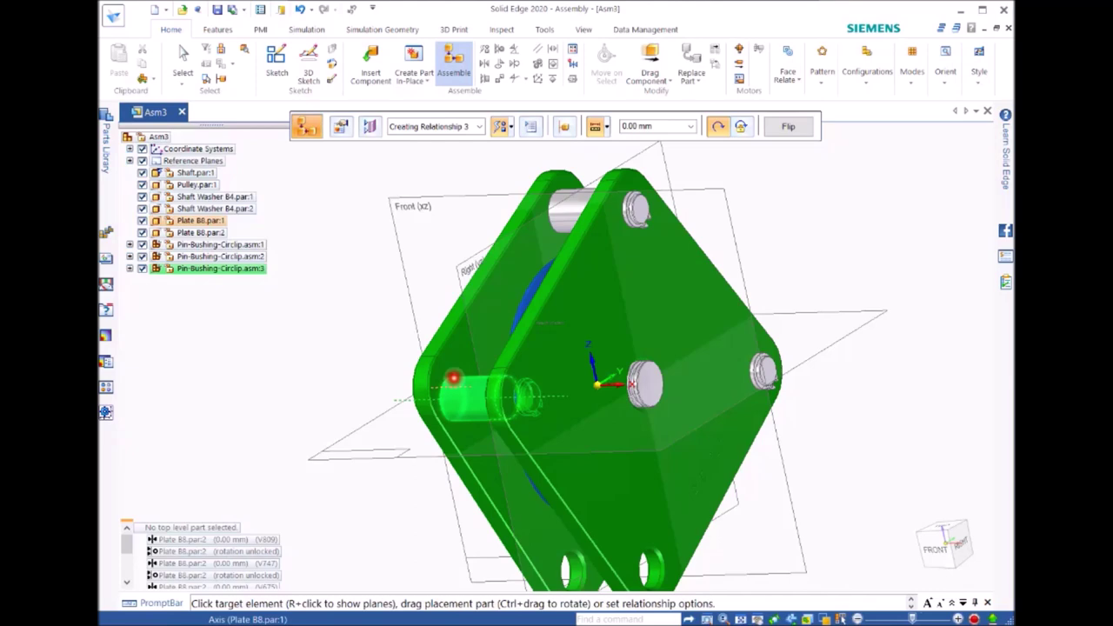
Step: Align the third pin's bushing axis with the plates' left hole axis, then orbit to check it
{"action": "middle_click_drag", "start_coordinate": [624, 434], "coordinate": [910, 474]}
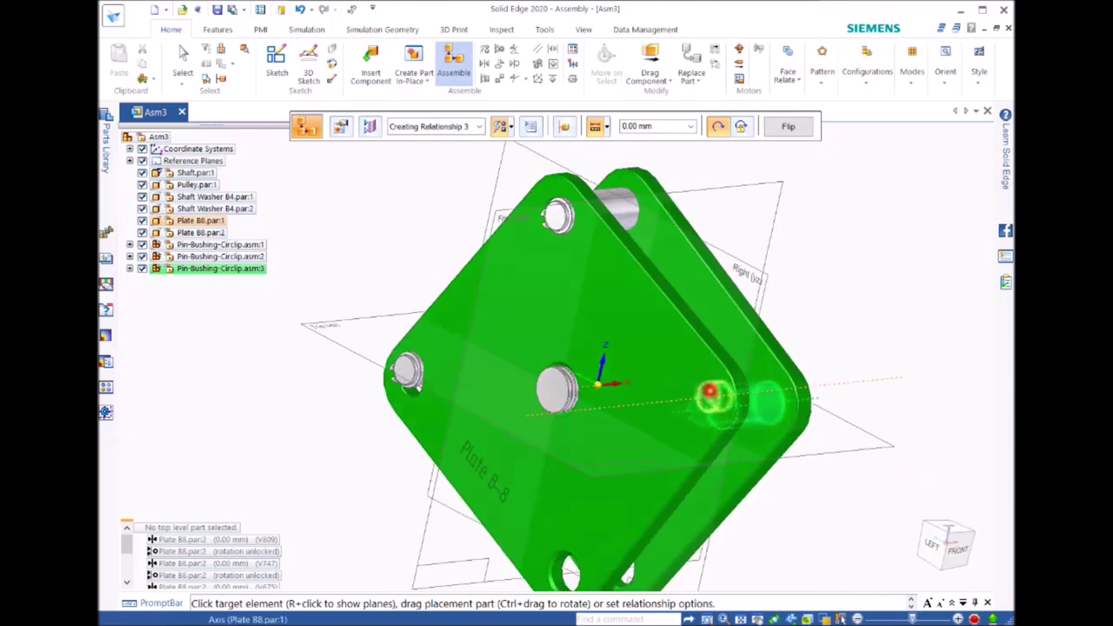
{"action": "left_click", "coordinate": [708, 392]}
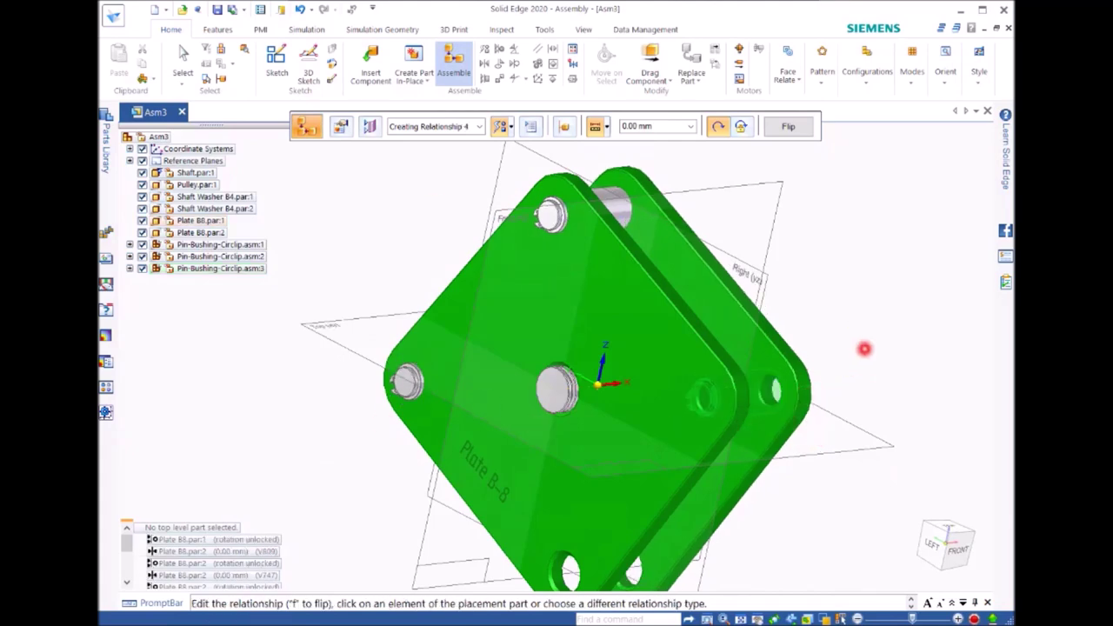
{"action": "middle_click_drag", "start_coordinate": [797, 347], "coordinate": [725, 369]}
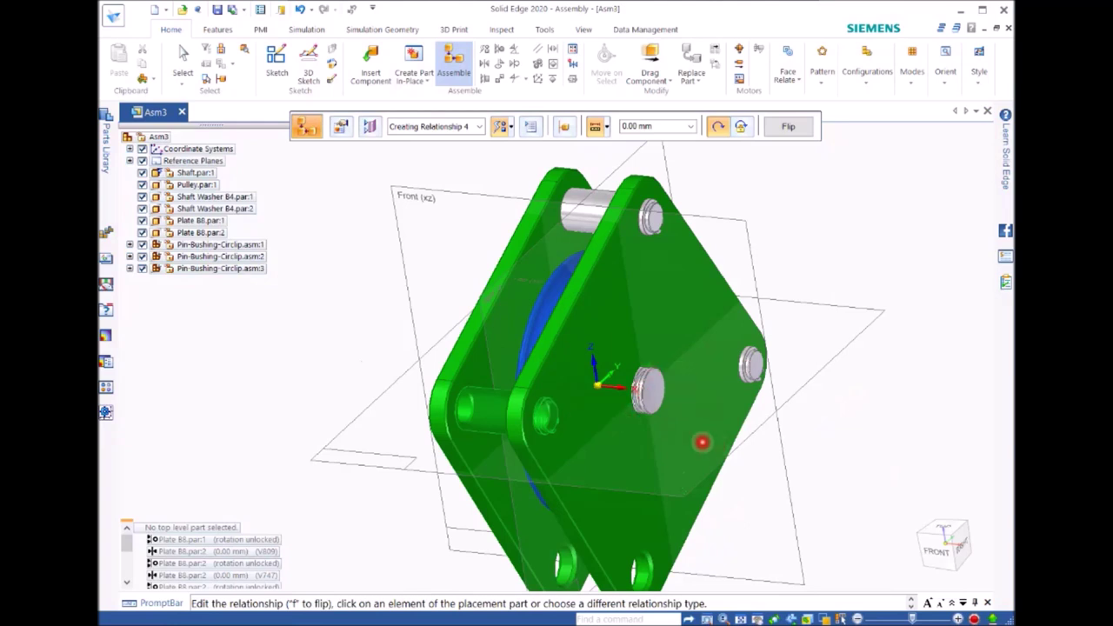
{"action": "left_click", "coordinate": [108, 145]}
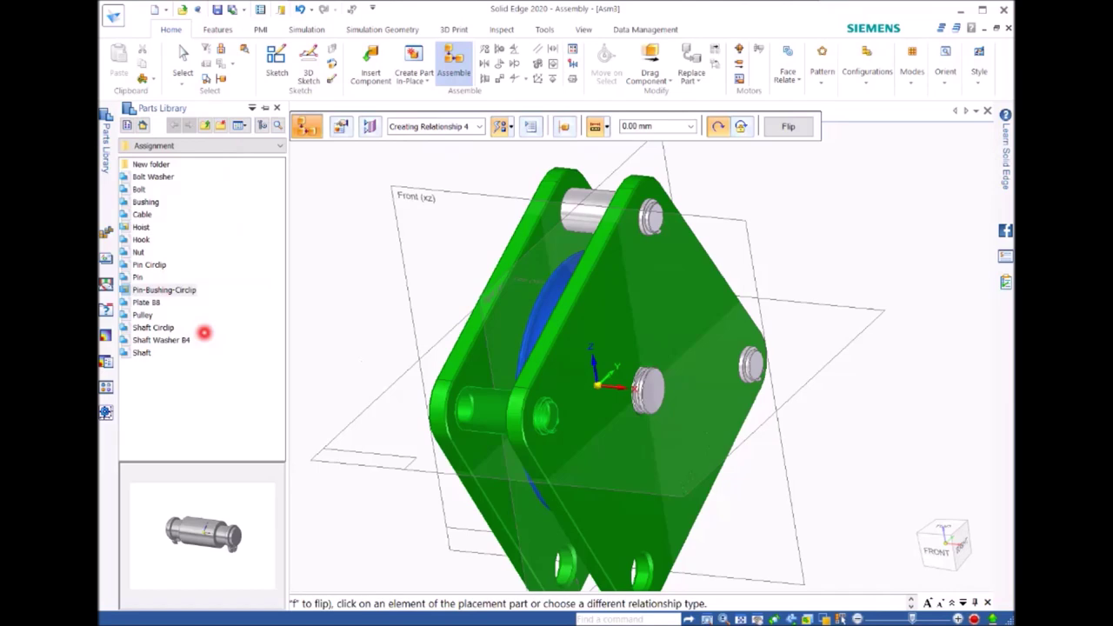
Step: Insert a Shaft Circlip and axial-align its bore with the shaft axis
{"action": "left_click", "coordinate": [158, 328]}
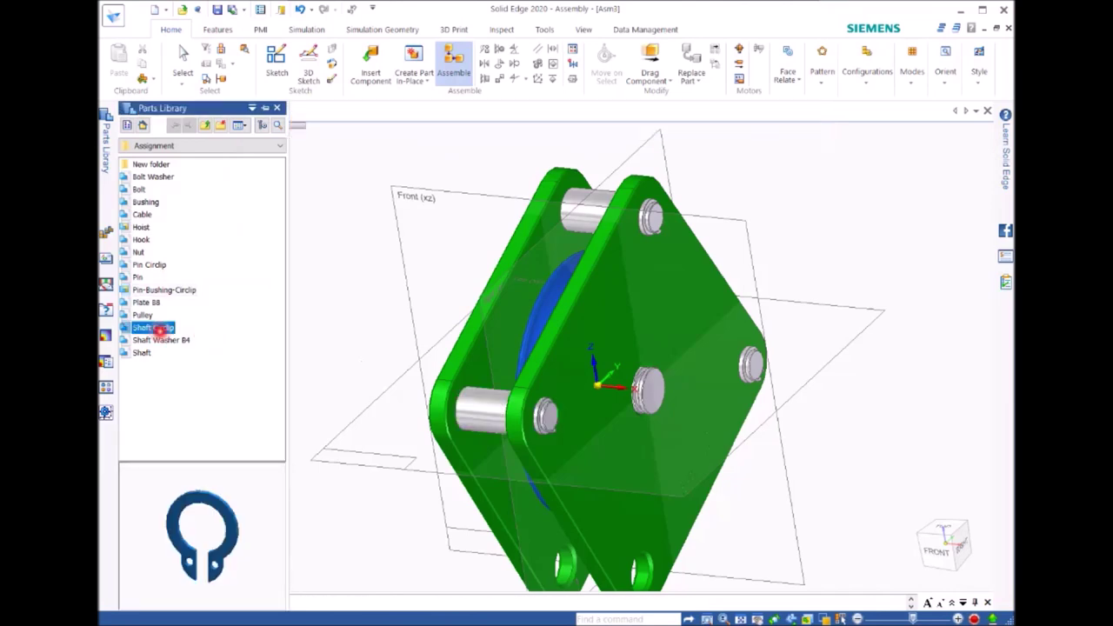
{"action": "double_click", "coordinate": [158, 327]}
{"action": "scroll", "coordinate": [370, 330], "scroll_direction": "up", "scroll_amount": 3}
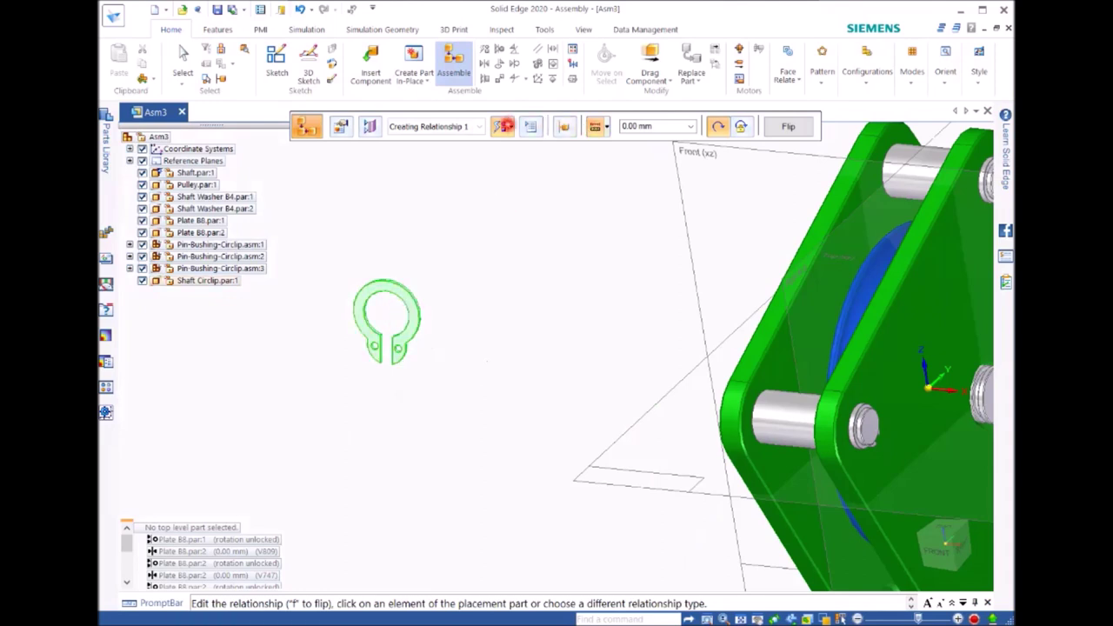
{"action": "left_click", "coordinate": [503, 126]}
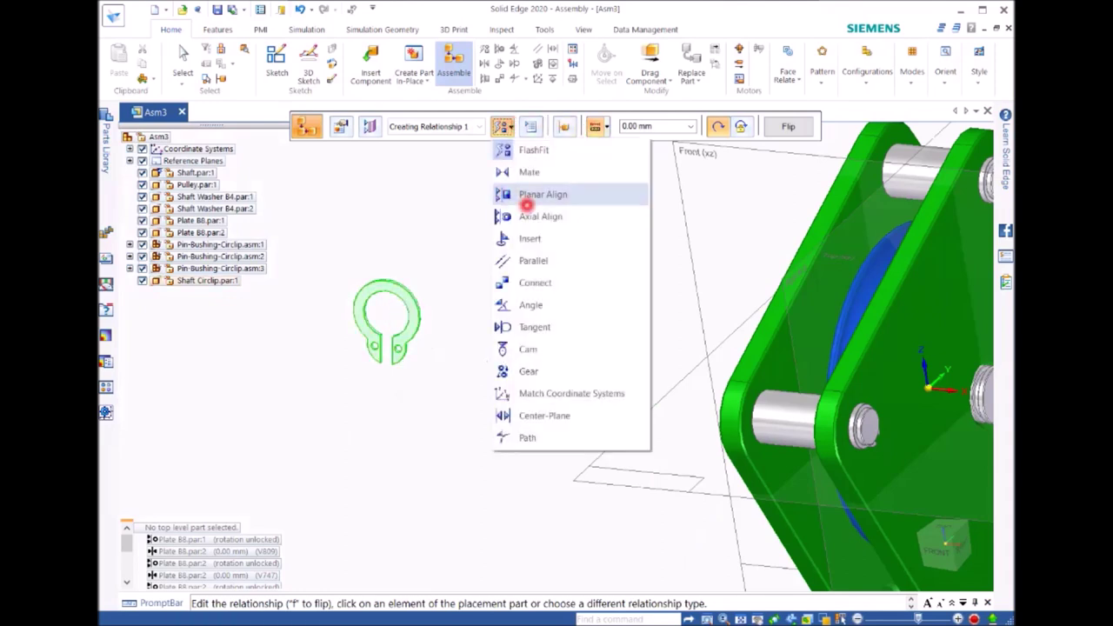
{"action": "left_click", "coordinate": [518, 221]}
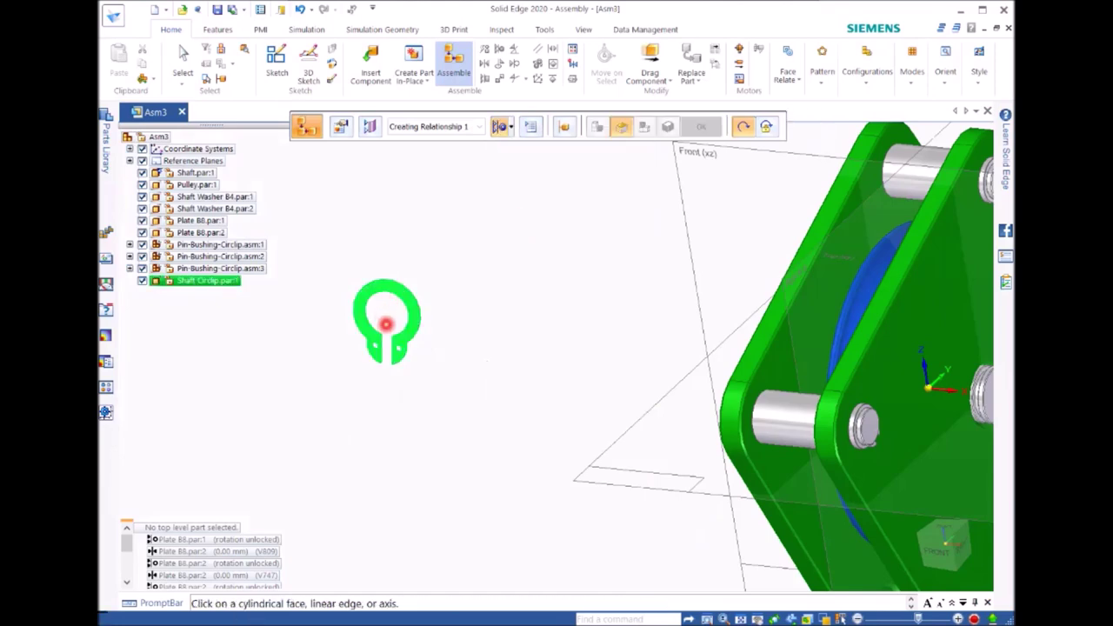
{"action": "scroll", "coordinate": [385, 324], "scroll_direction": "up", "scroll_amount": 2}
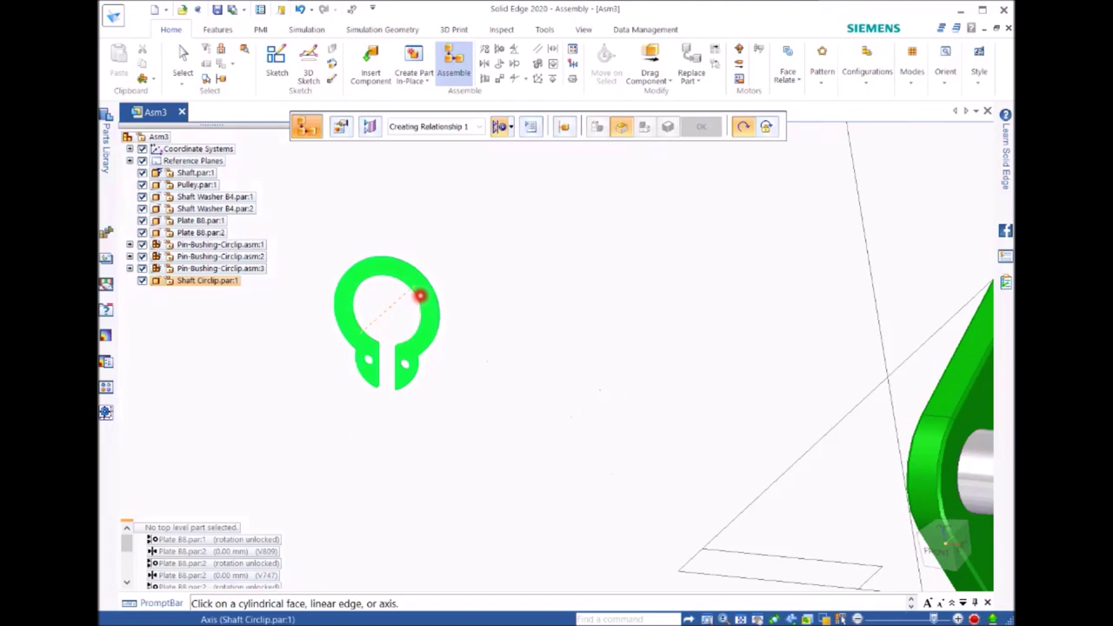
{"action": "left_click", "coordinate": [420, 295]}
{"action": "scroll", "coordinate": [513, 339], "scroll_direction": "down", "scroll_amount": 1}
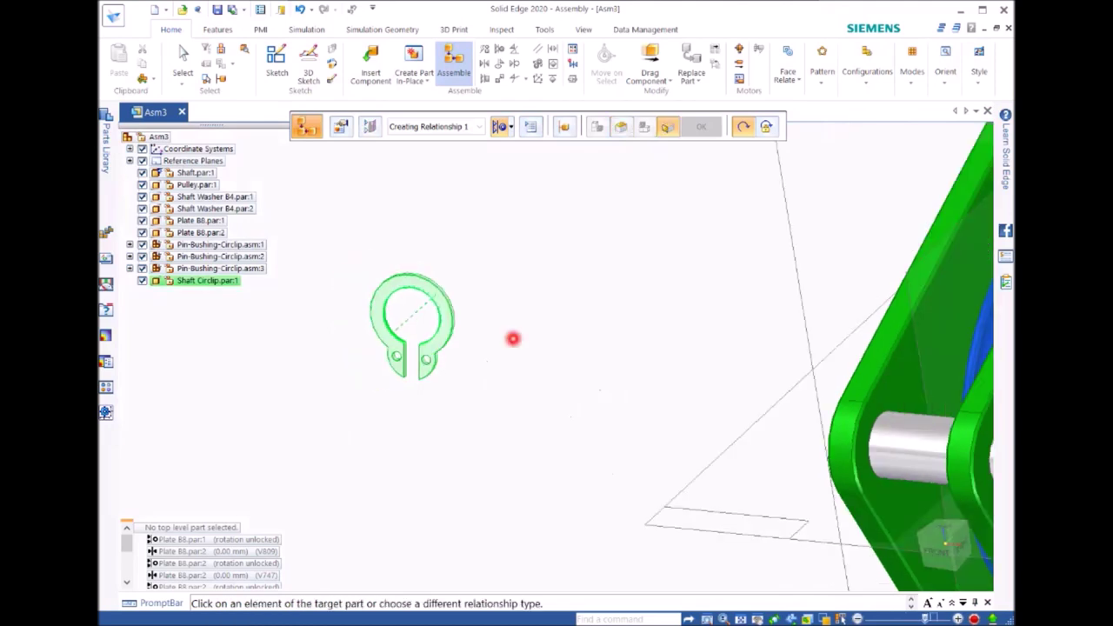
{"action": "scroll", "coordinate": [513, 338], "scroll_direction": "down", "scroll_amount": 3}
{"action": "scroll", "coordinate": [718, 376], "scroll_direction": "up", "scroll_amount": 2}
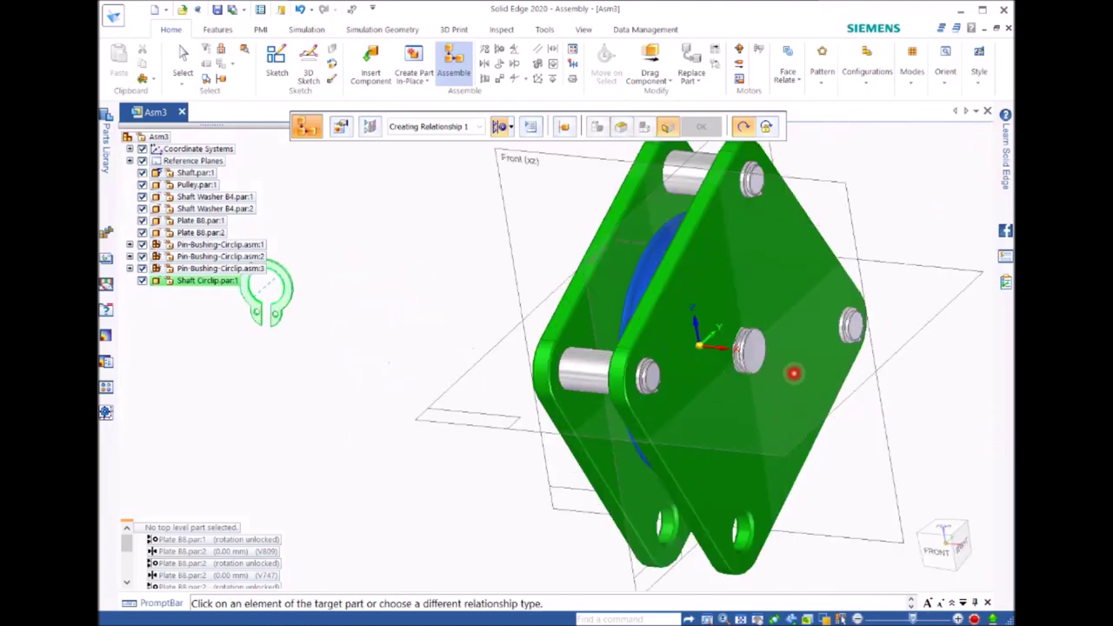
{"action": "left_click", "coordinate": [755, 354]}
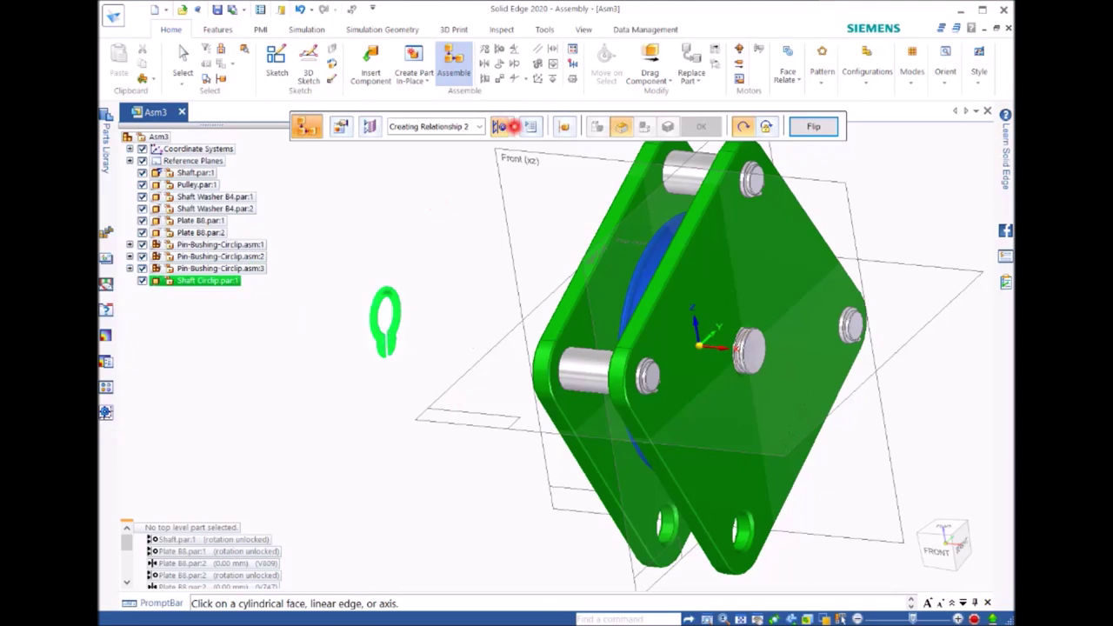
Step: Mate the circlip's flat face against the plate at the shaft end
{"action": "left_click", "coordinate": [507, 126]}
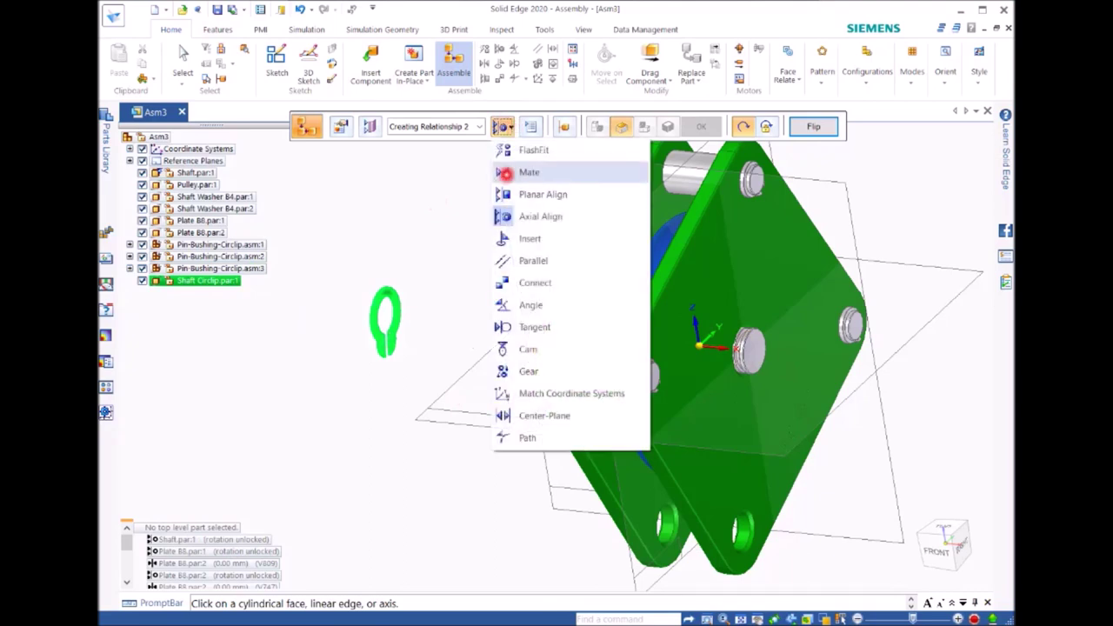
{"action": "left_click", "coordinate": [525, 173]}
{"action": "left_click", "coordinate": [389, 299]}
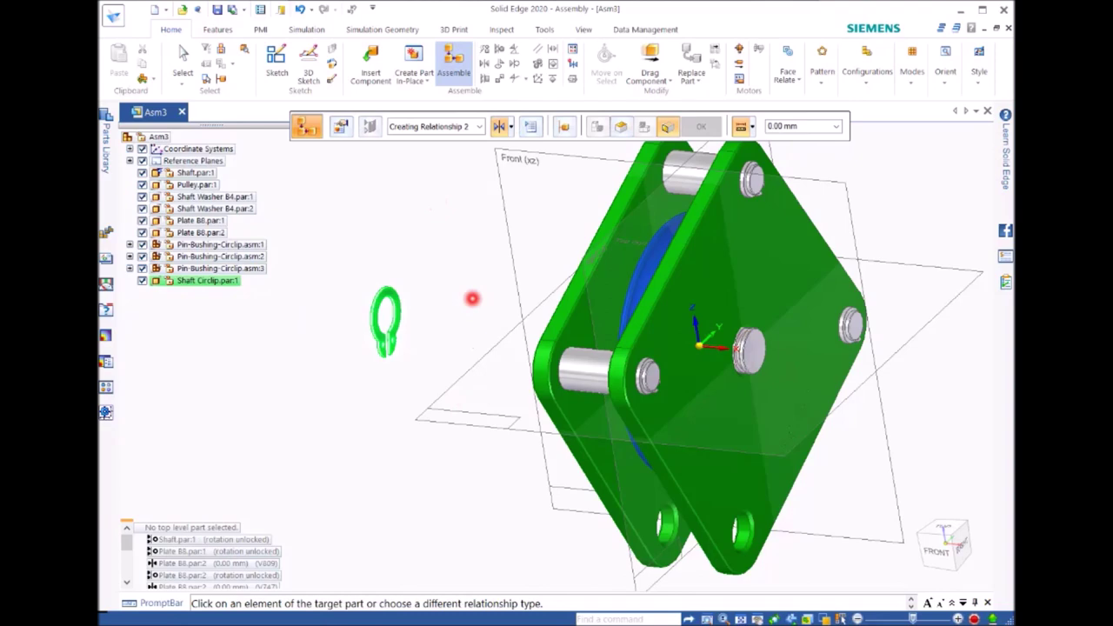
{"action": "left_click", "coordinate": [747, 347]}
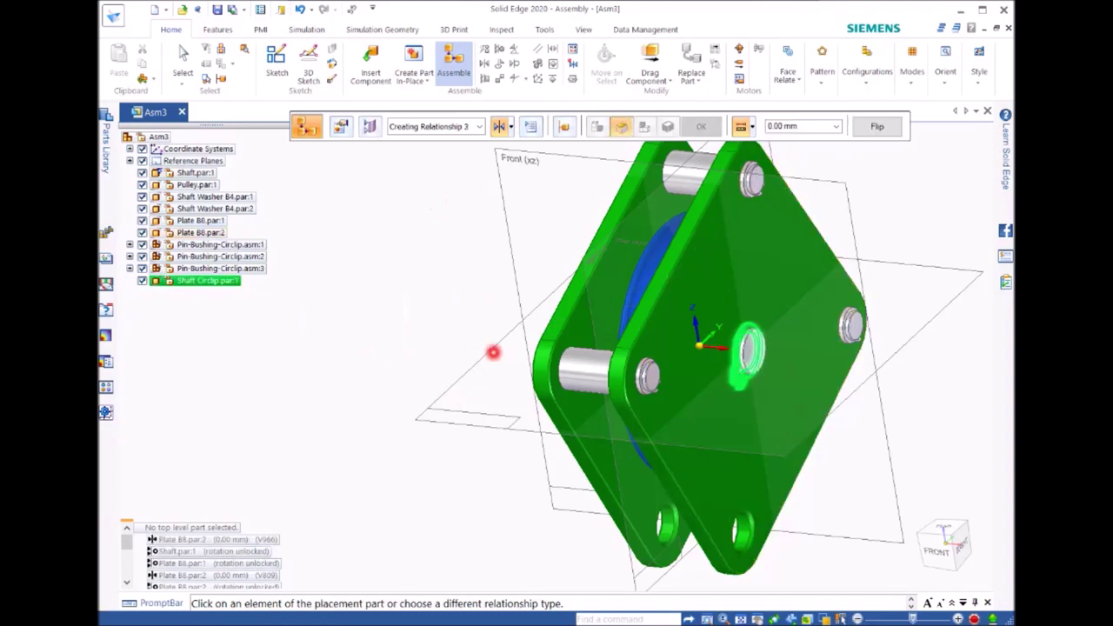
{"action": "scroll", "coordinate": [748, 370], "scroll_direction": "up", "scroll_amount": 5}
{"action": "scroll", "coordinate": [745, 362], "scroll_direction": "down", "scroll_amount": 6}
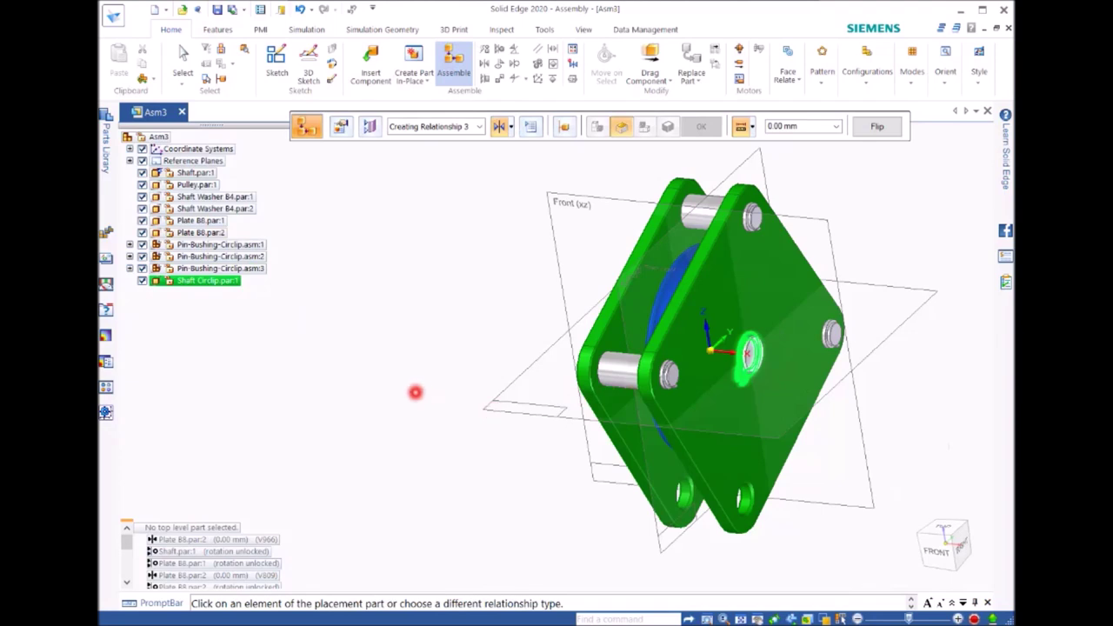
{"action": "middle_click_drag", "start_coordinate": [415, 392], "coordinate": [513, 404]}
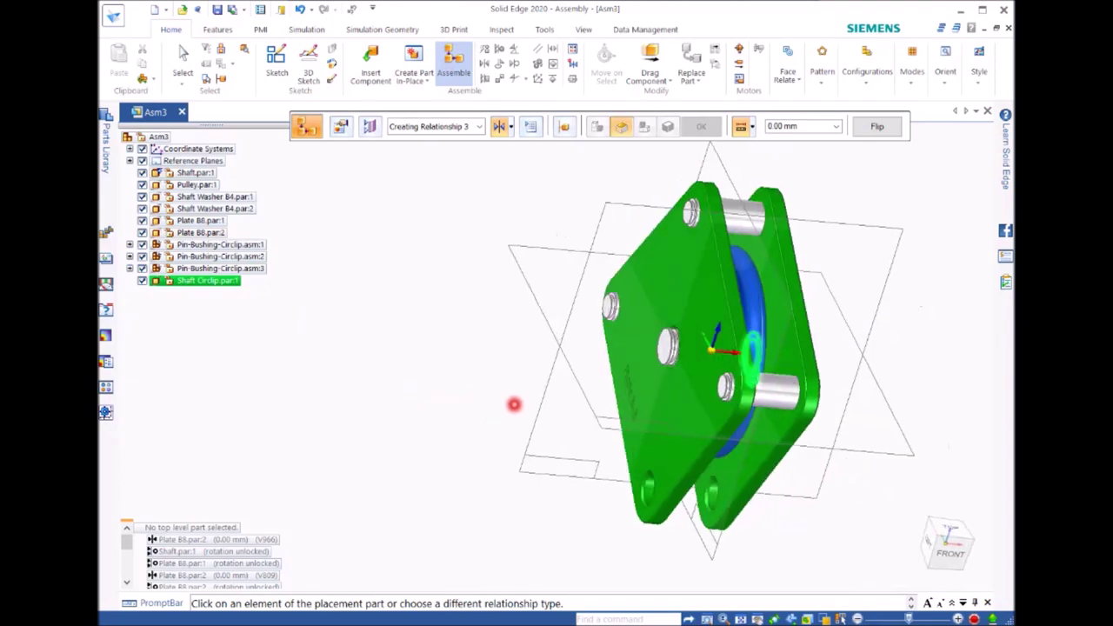
{"action": "left_click", "coordinate": [107, 154]}
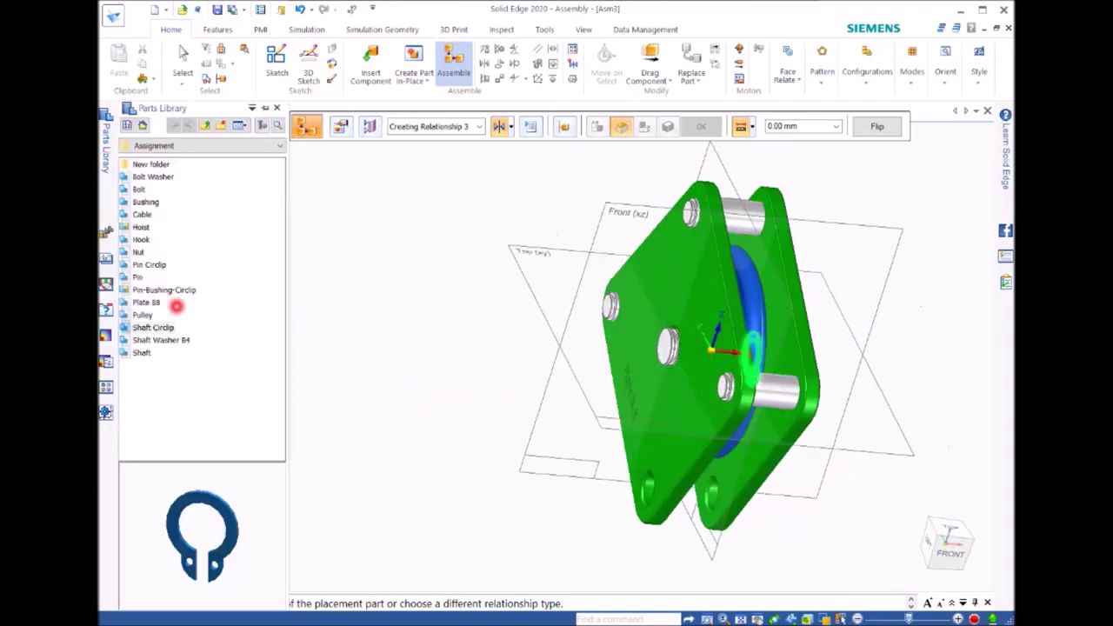
Step: Drag in a second Shaft Circlip and axial-align its axis with the shaft axis
{"action": "left_click_drag", "start_coordinate": [163, 328], "coordinate": [387, 330]}
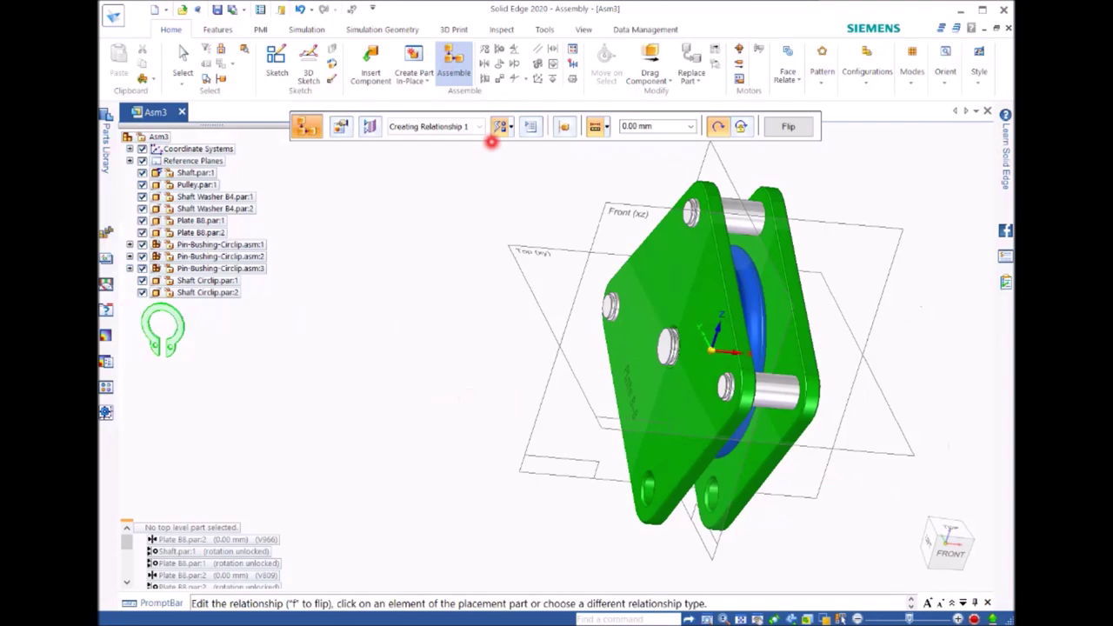
{"action": "left_click", "coordinate": [511, 126]}
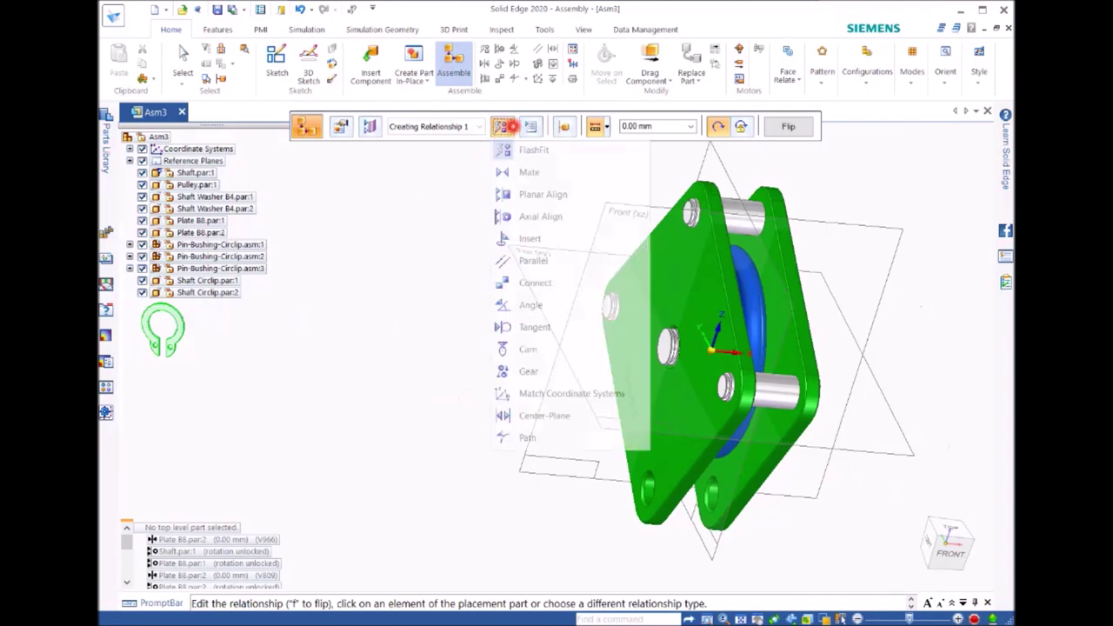
{"action": "left_click", "coordinate": [508, 218]}
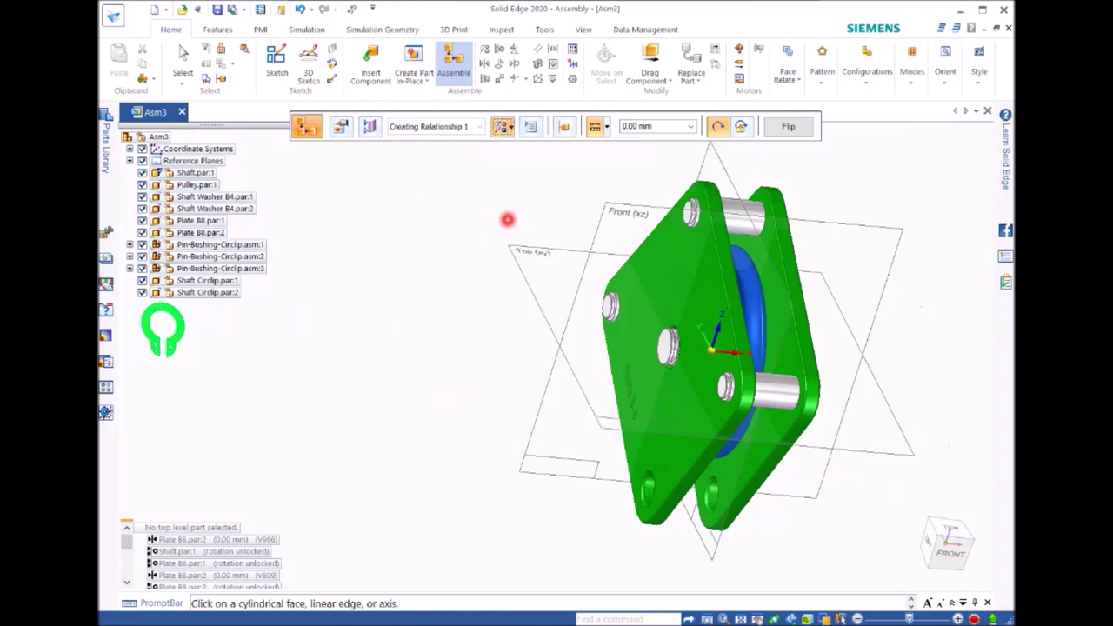
{"action": "left_click", "coordinate": [171, 333]}
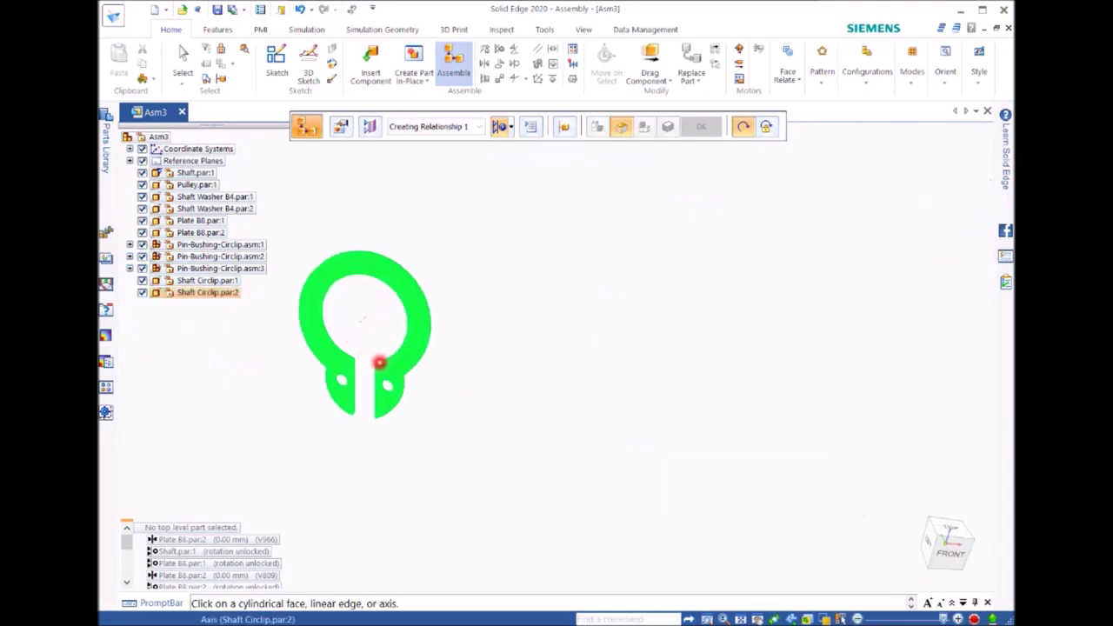
{"action": "left_click", "coordinate": [379, 362]}
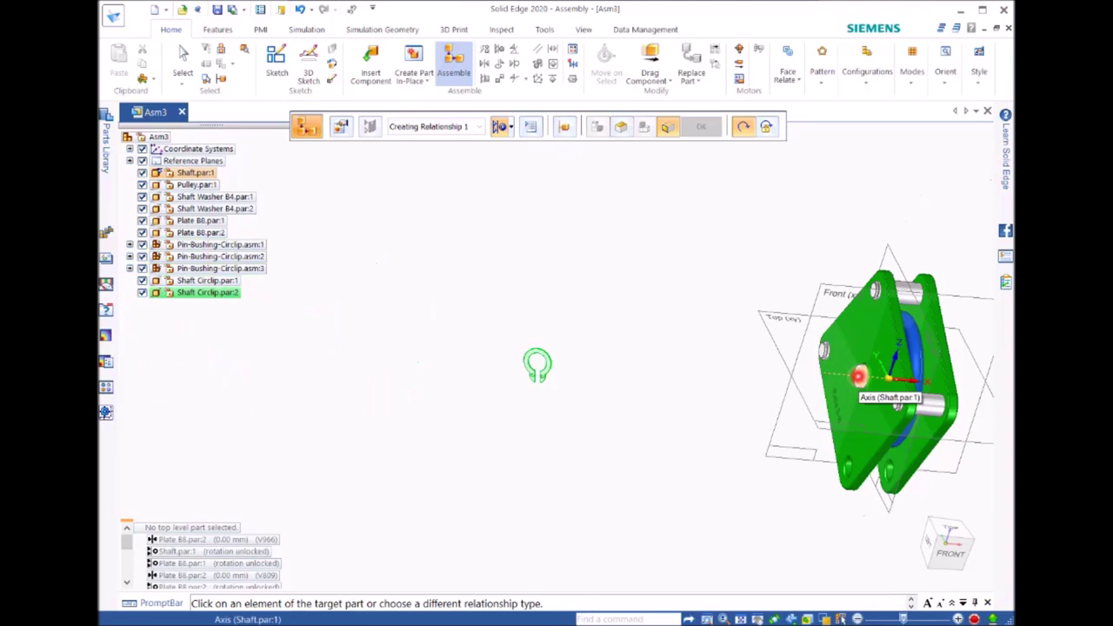
{"action": "left_click", "coordinate": [858, 375]}
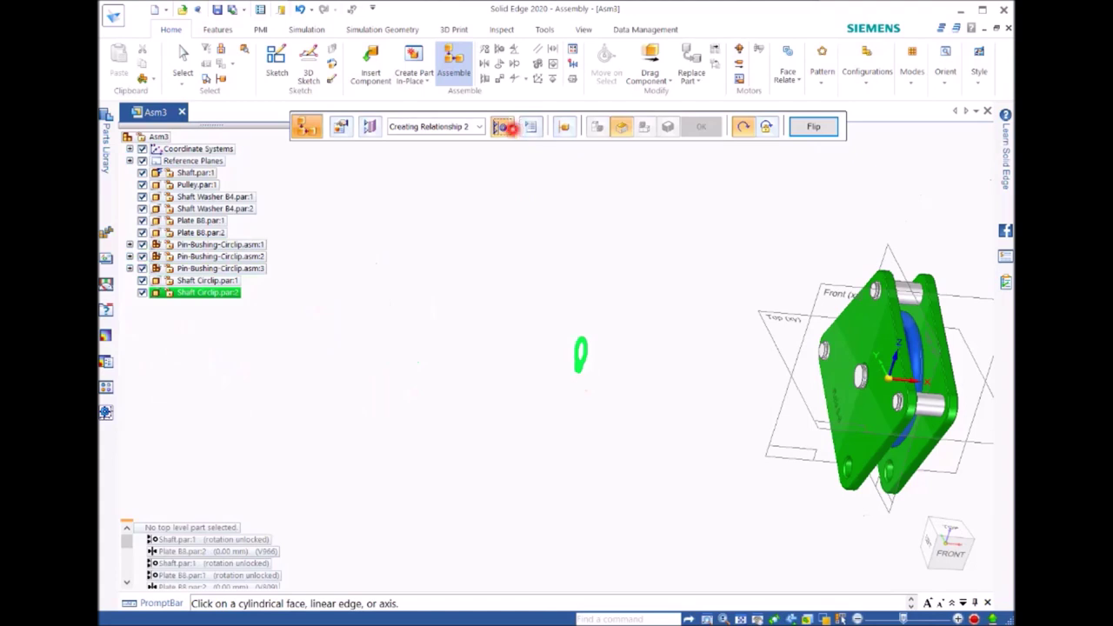
{"action": "left_click", "coordinate": [511, 128]}
Step: Mate the second circlip's flat face against the outer plate face
{"action": "left_click", "coordinate": [524, 172]}
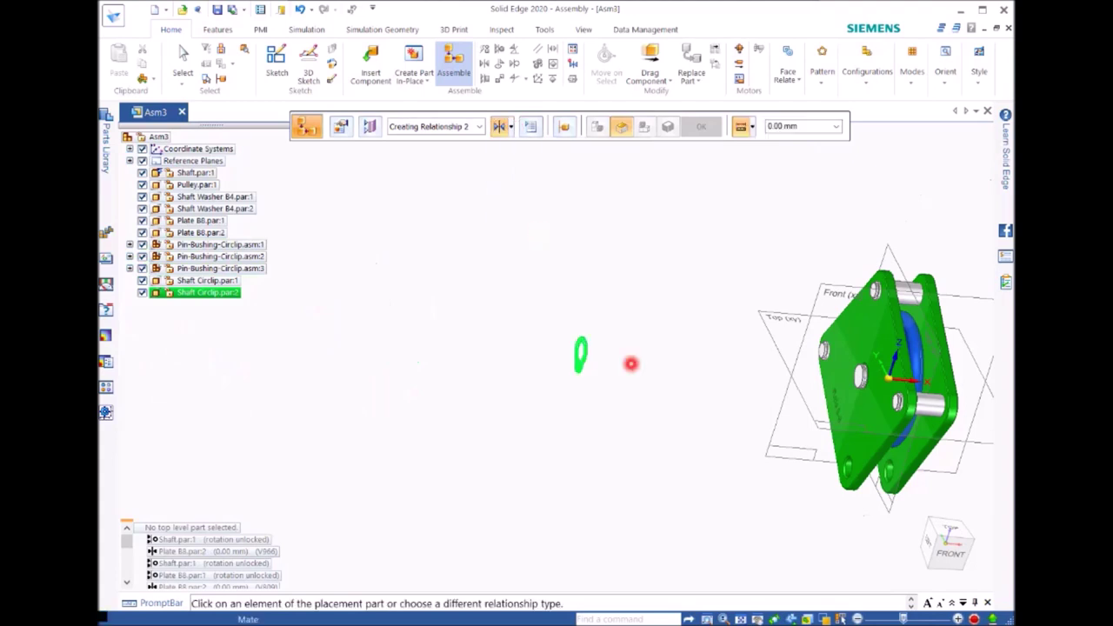
{"action": "middle_click_drag", "start_coordinate": [593, 363], "coordinate": [512, 390]}
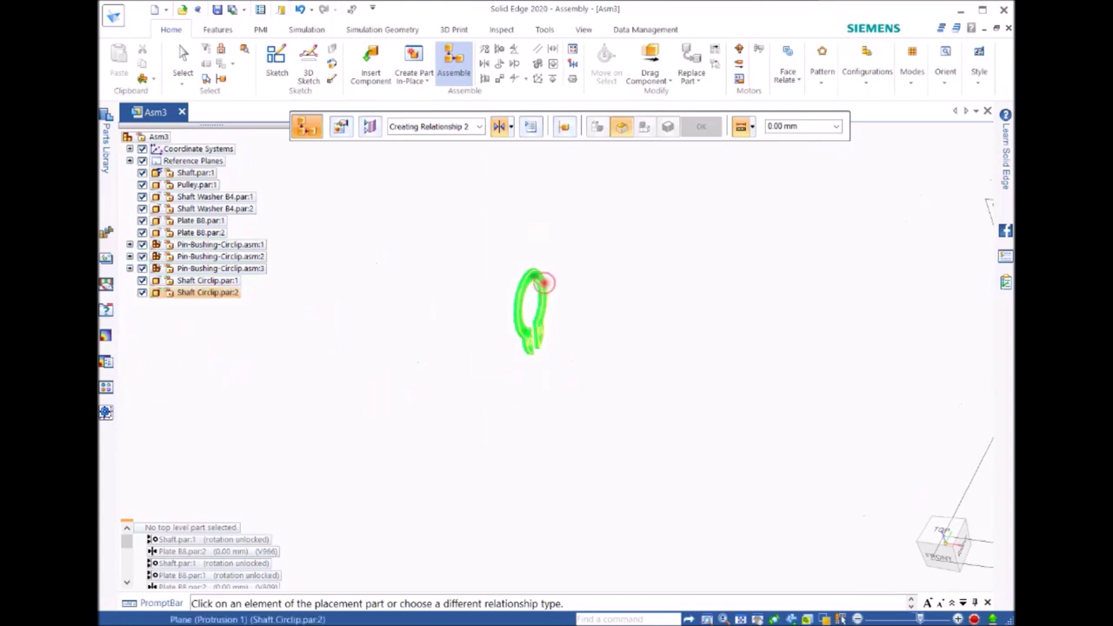
{"action": "left_click", "coordinate": [545, 282]}
{"action": "middle_click_drag", "start_coordinate": [624, 348], "coordinate": [479, 336]}
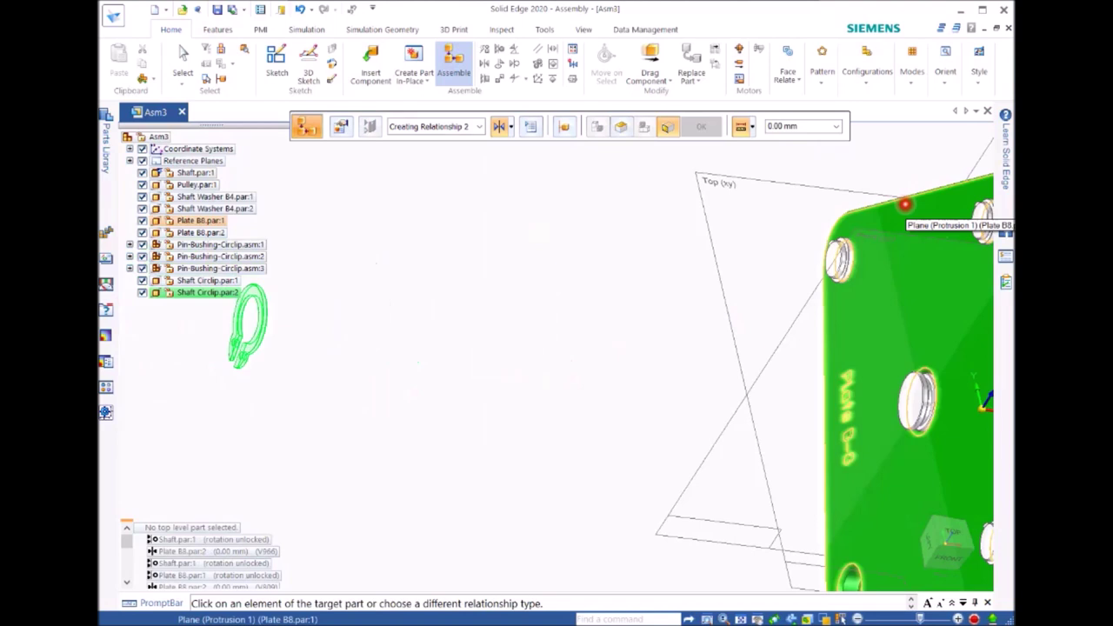
{"action": "left_click", "coordinate": [904, 204]}
{"action": "right_click", "coordinate": [768, 344]}
Step: Inspect the assembly from the front, right and left views, plus angled orbits
{"action": "scroll", "coordinate": [765, 343], "scroll_direction": "down", "scroll_amount": 5}
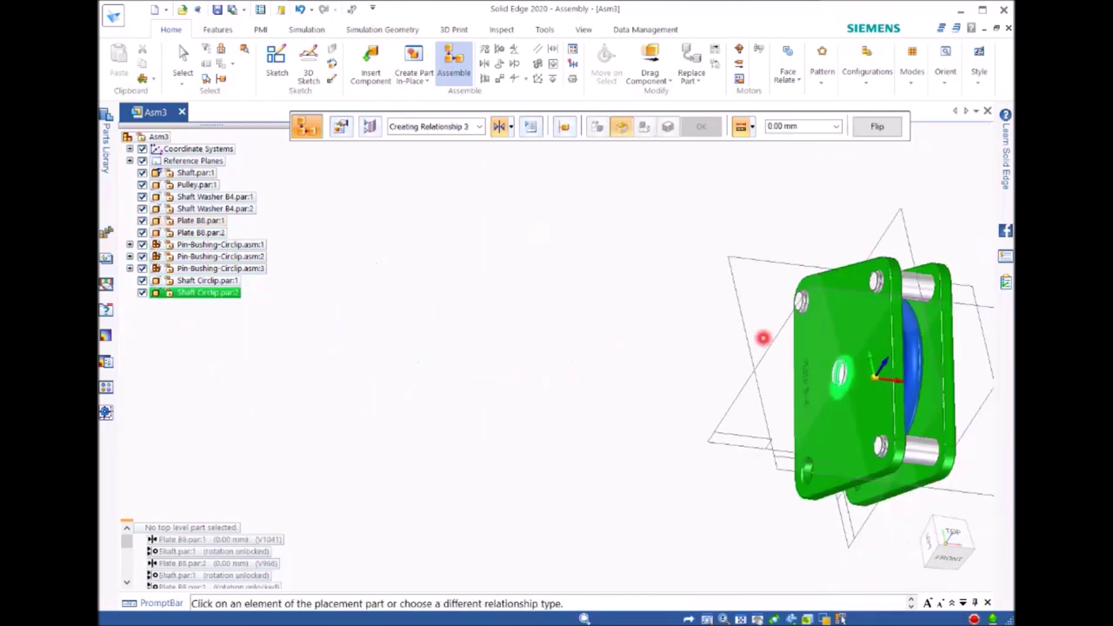
{"action": "key", "text": "ctrl+f"}
{"action": "key", "text": "ctrl+r"}
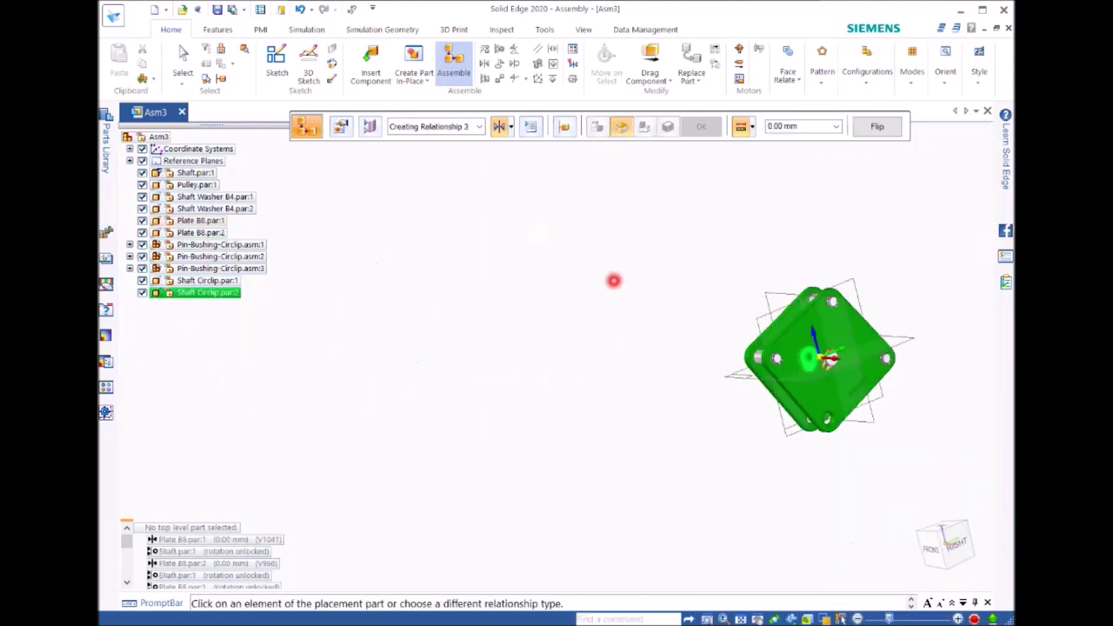
{"action": "key", "text": "ctrl+l"}
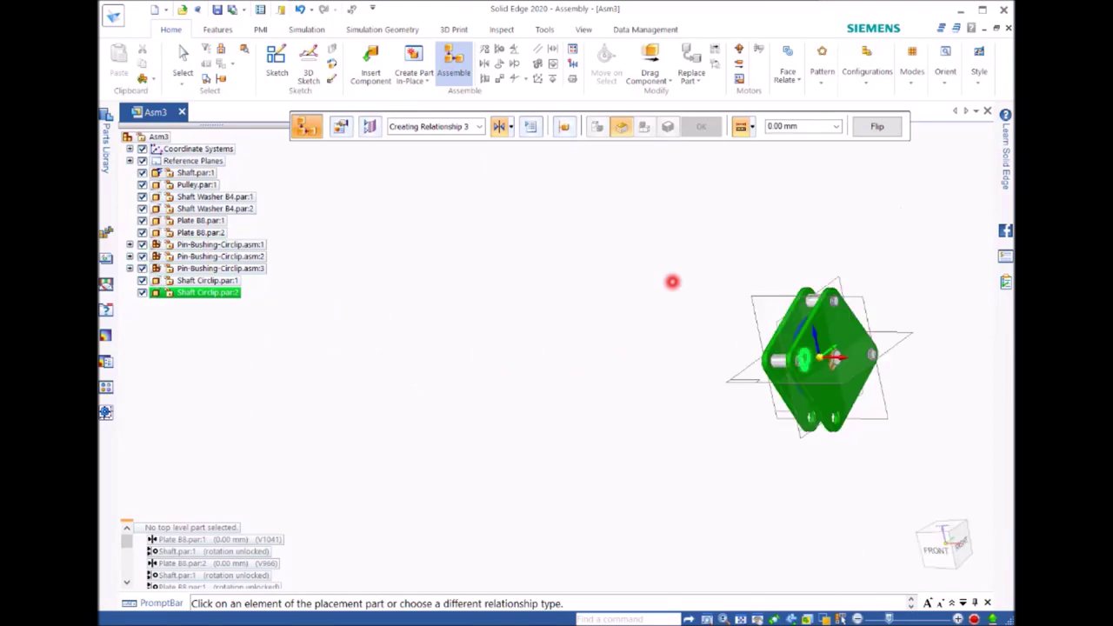
{"action": "middle_click_drag", "start_coordinate": [884, 283], "coordinate": [624, 276]}
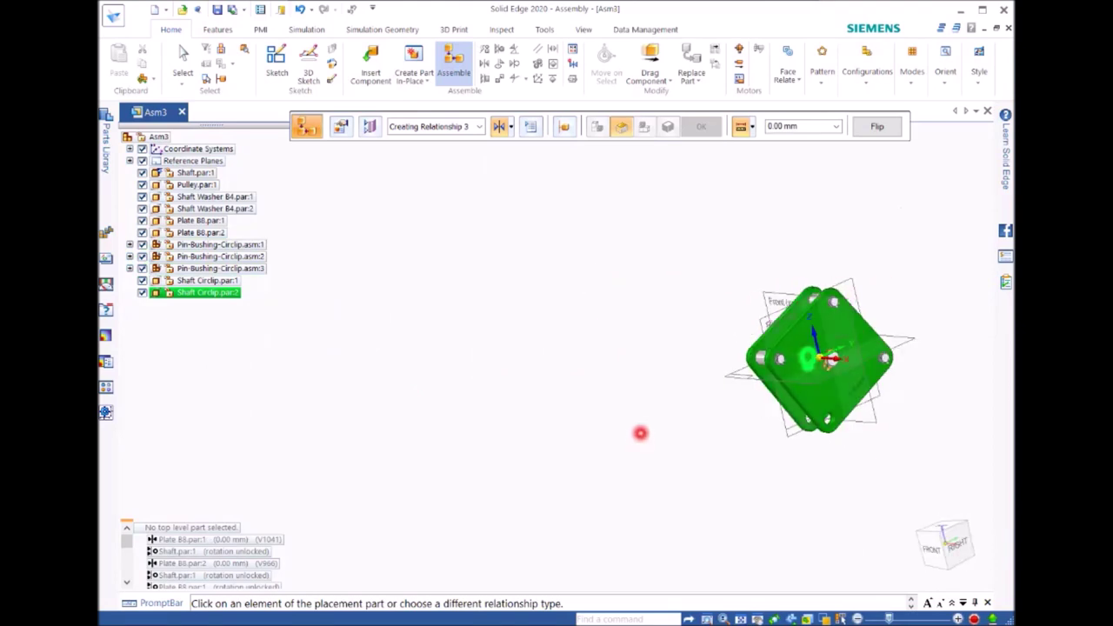
{"action": "scroll", "coordinate": [857, 385], "scroll_direction": "up", "scroll_amount": 5}
{"action": "middle_click_drag", "start_coordinate": [926, 327], "coordinate": [822, 248], "text": "shift"}
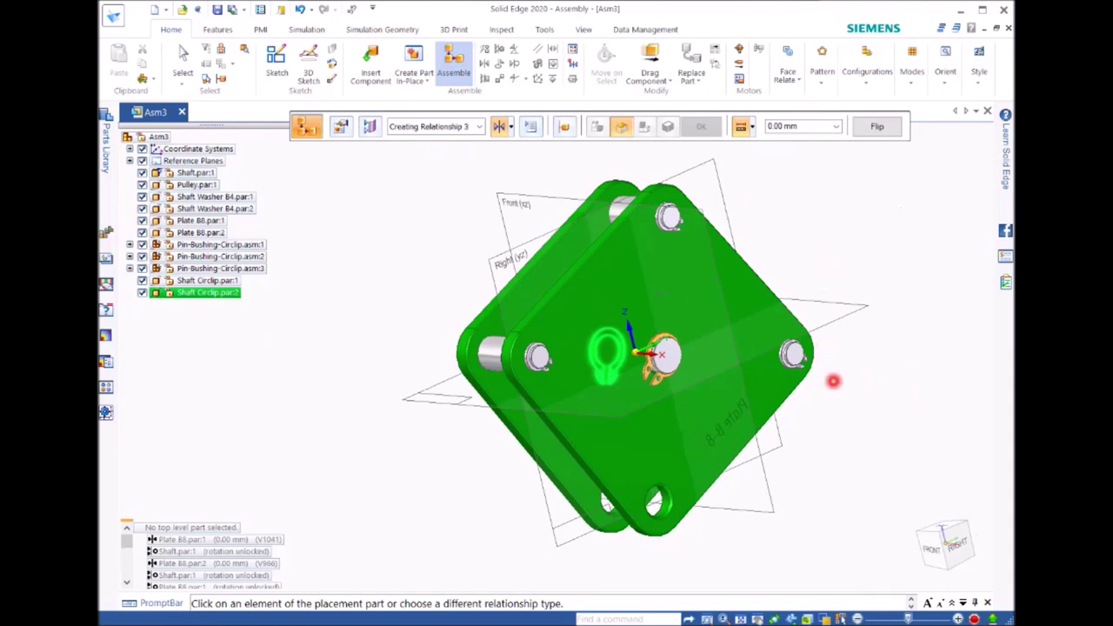
{"action": "middle_click_drag", "start_coordinate": [864, 402], "coordinate": [803, 403]}
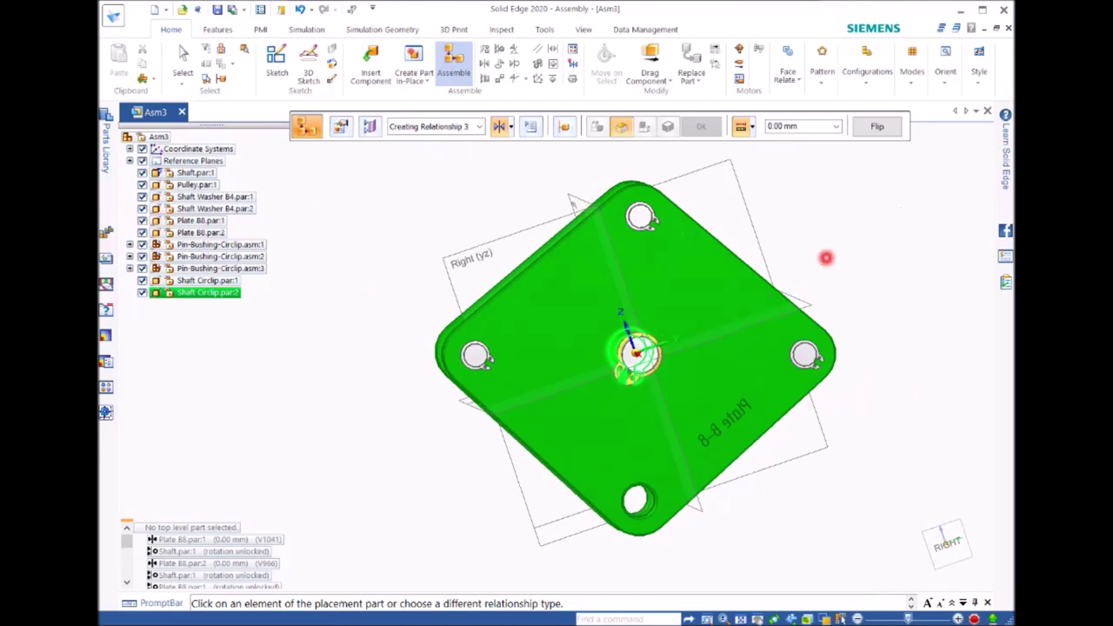
{"action": "middle_click_drag", "start_coordinate": [826, 257], "coordinate": [895, 261]}
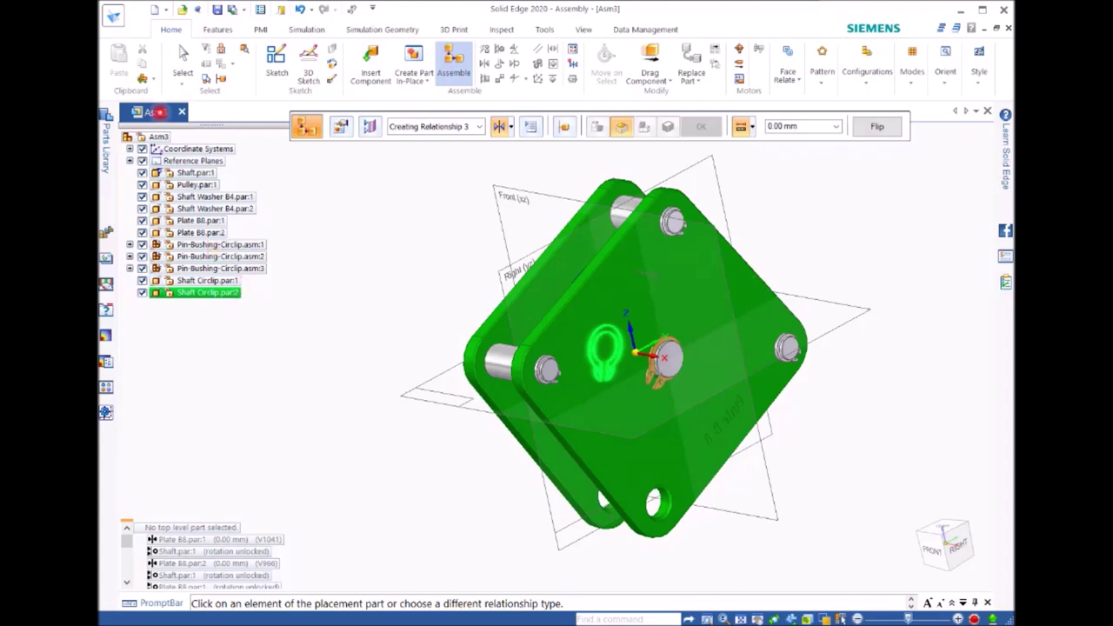
Step: Turn on Reference Planes for Plate B8.par:2 through Show/Hide Component, then view it from the right
{"action": "left_click", "coordinate": [177, 58]}
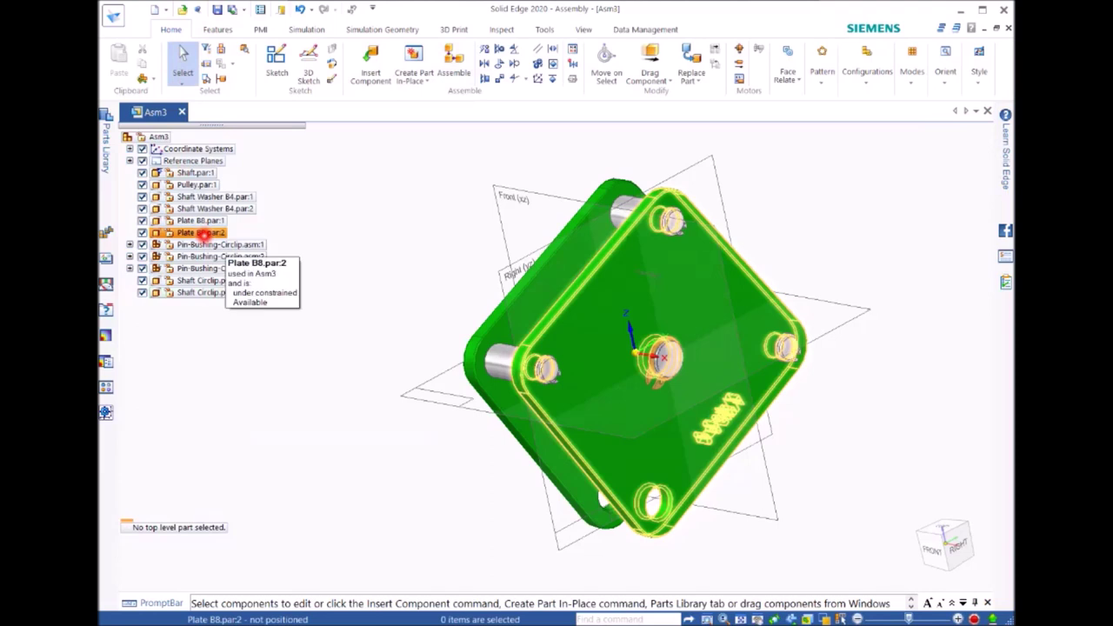
{"action": "left_click", "coordinate": [203, 233]}
{"action": "right_click", "coordinate": [202, 233]}
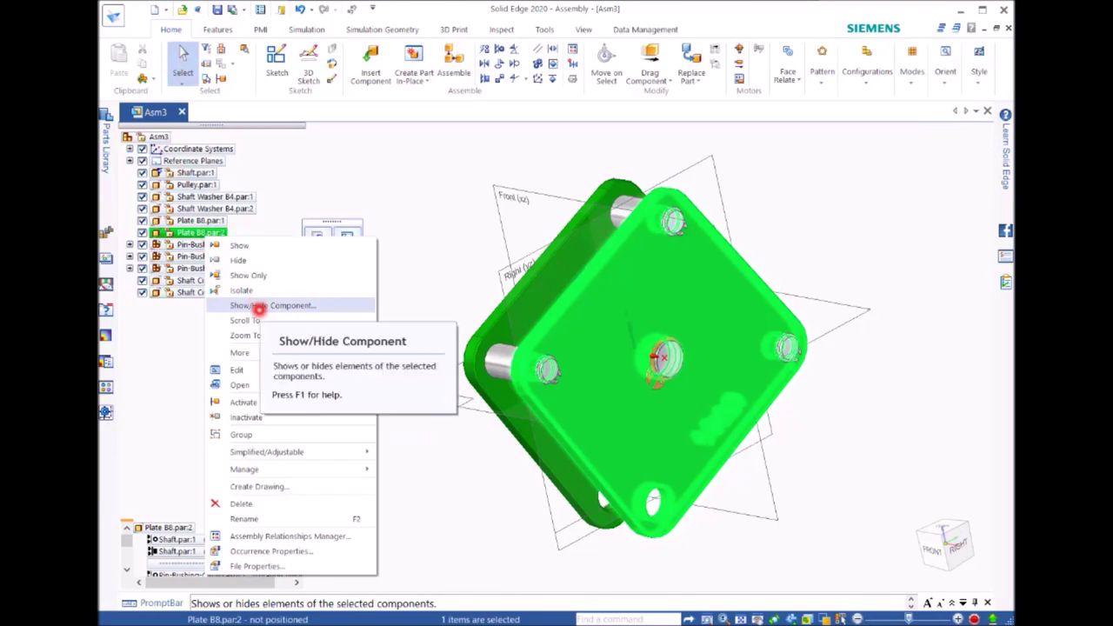
{"action": "left_click", "coordinate": [259, 305]}
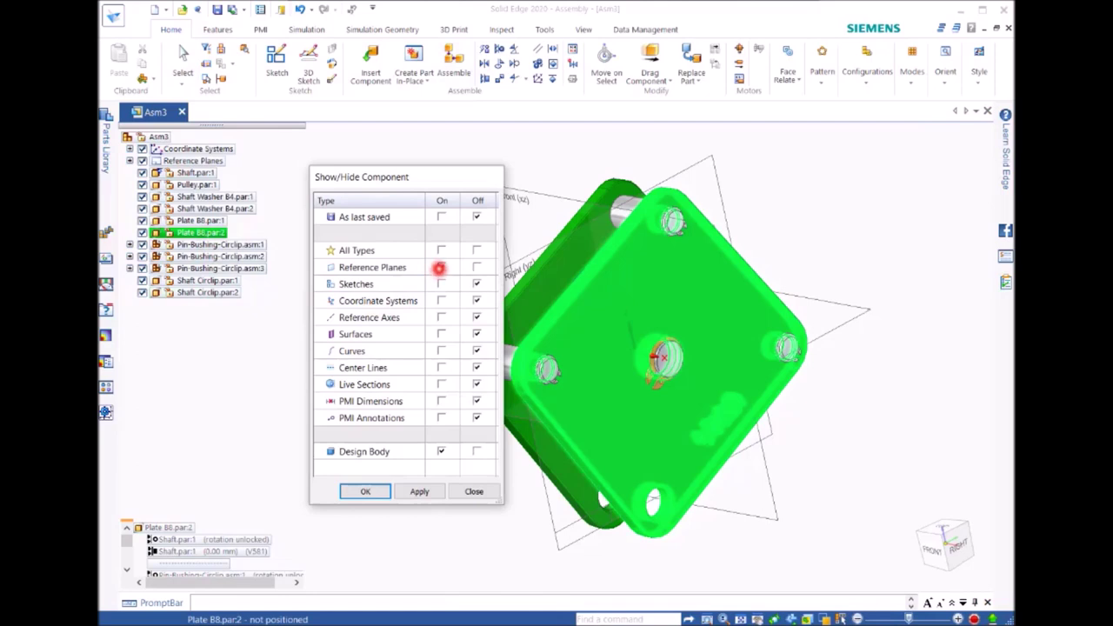
{"action": "left_click", "coordinate": [439, 268]}
{"action": "left_click", "coordinate": [362, 492]}
{"action": "left_click", "coordinate": [524, 452]}
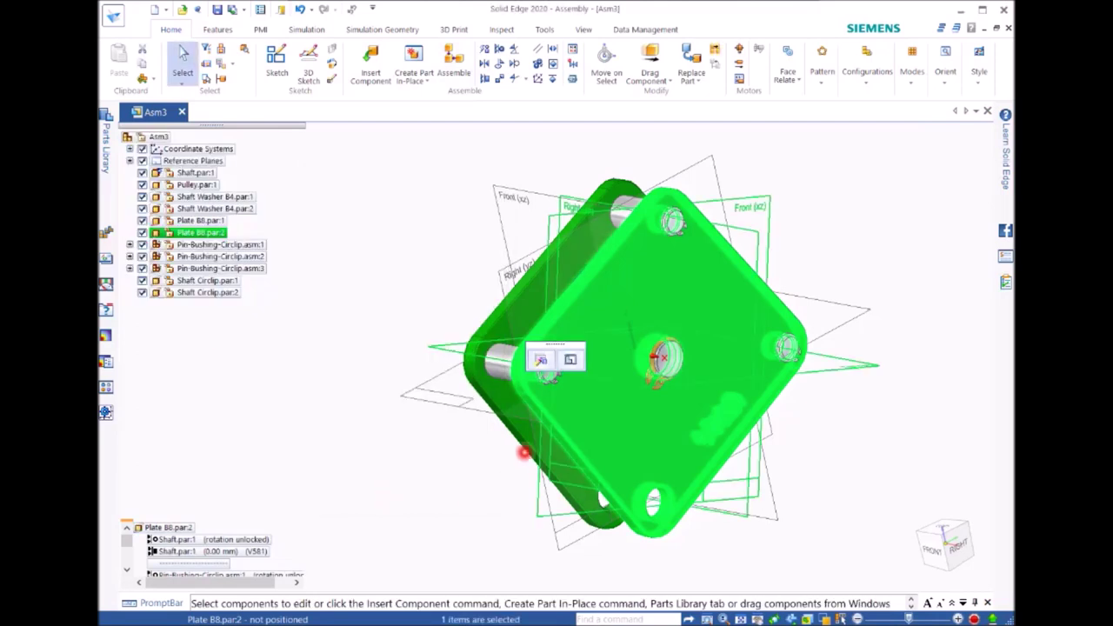
{"action": "key", "text": "ctrl+r"}
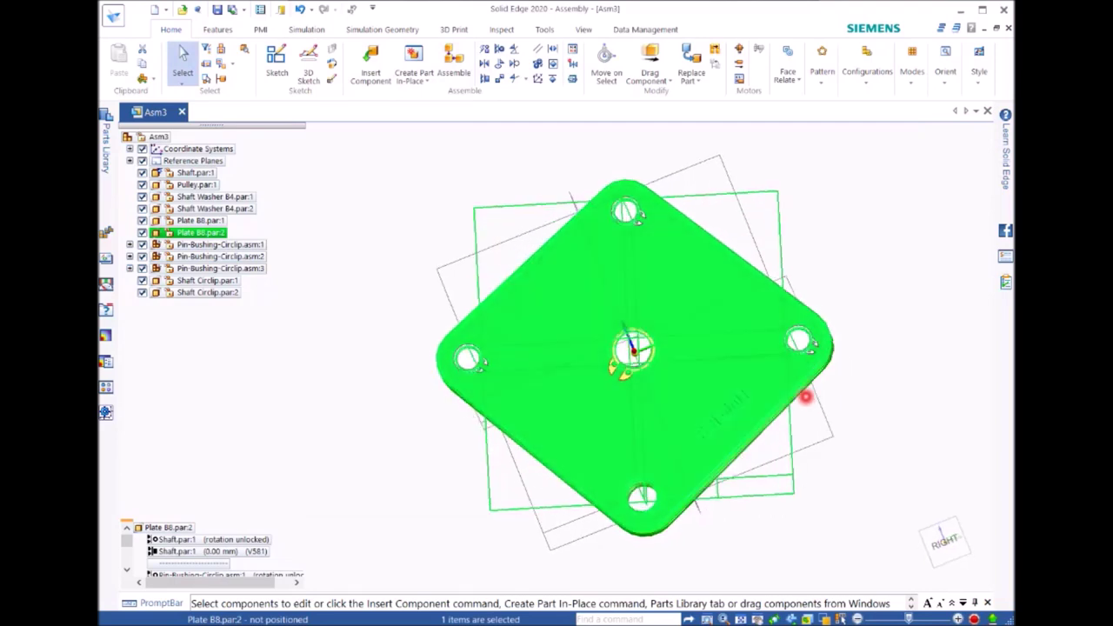
{"action": "middle_click_drag", "start_coordinate": [806, 396], "coordinate": [857, 423]}
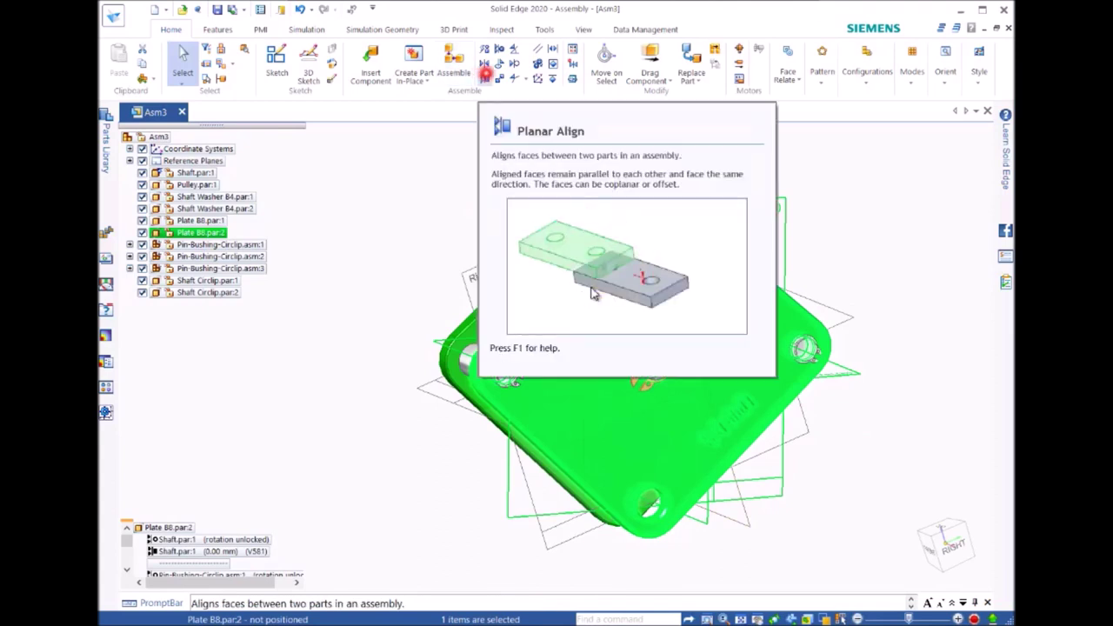
Step: Planar-align the second plate's Front (xz) plane to the Right (yz) plane, flipped
{"action": "left_click", "coordinate": [485, 74]}
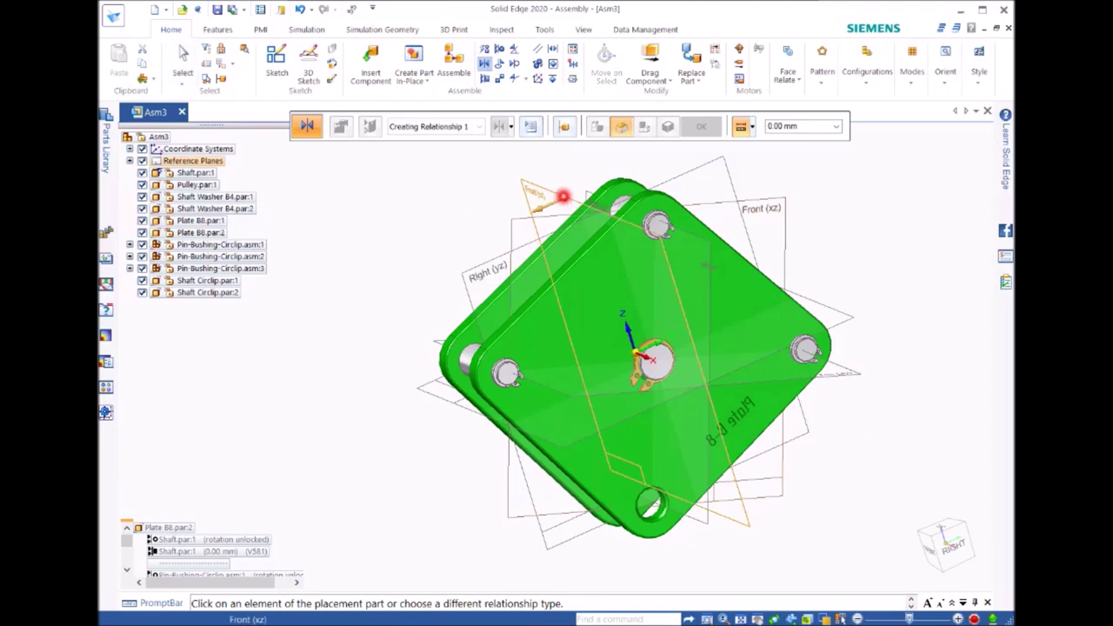
{"action": "left_click", "coordinate": [564, 197]}
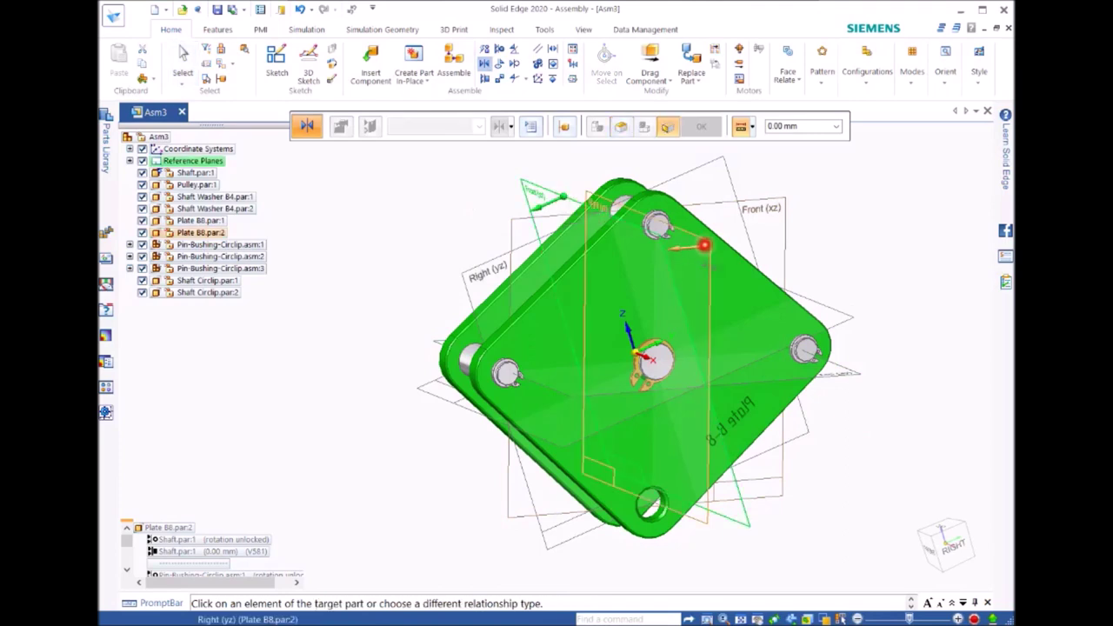
{"action": "left_click", "coordinate": [703, 246]}
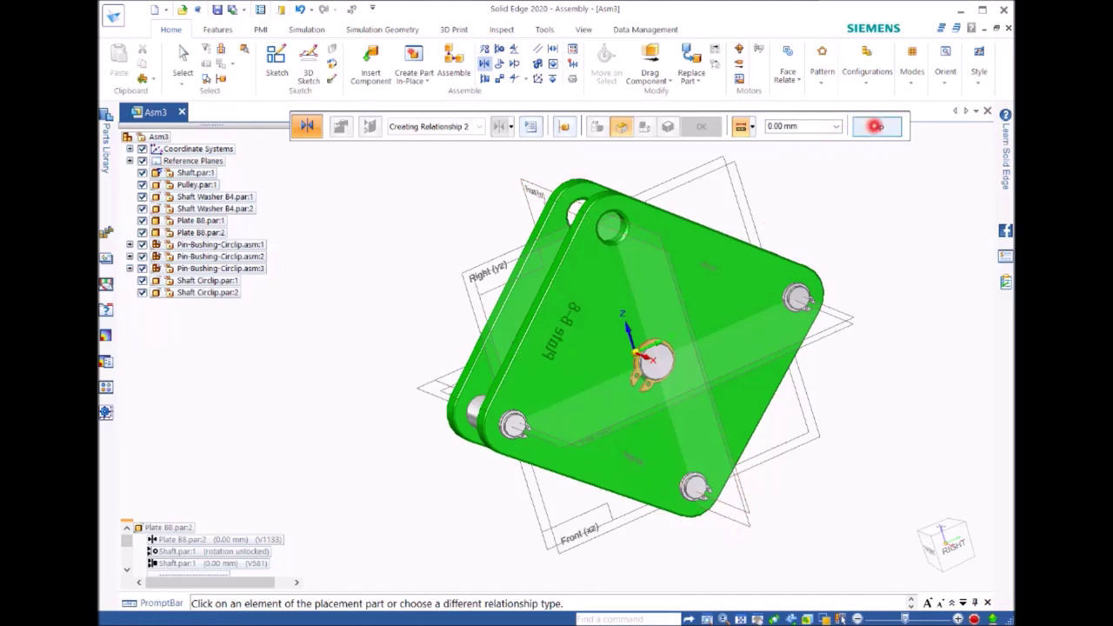
{"action": "left_click", "coordinate": [877, 127]}
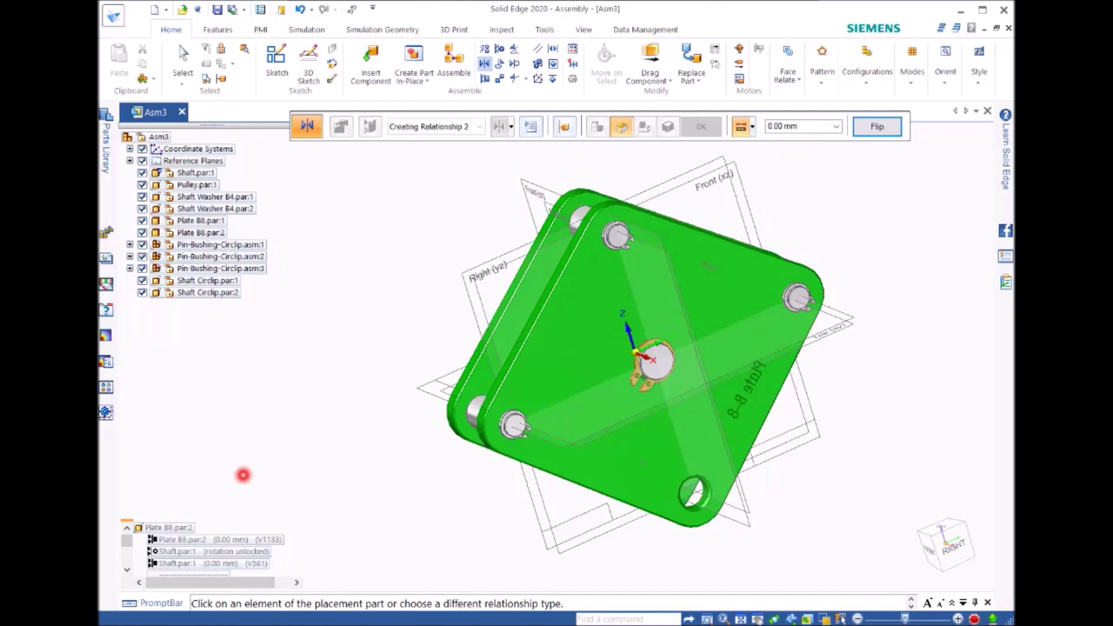
{"action": "scroll", "coordinate": [289, 452], "scroll_direction": "down", "scroll_amount": 2}
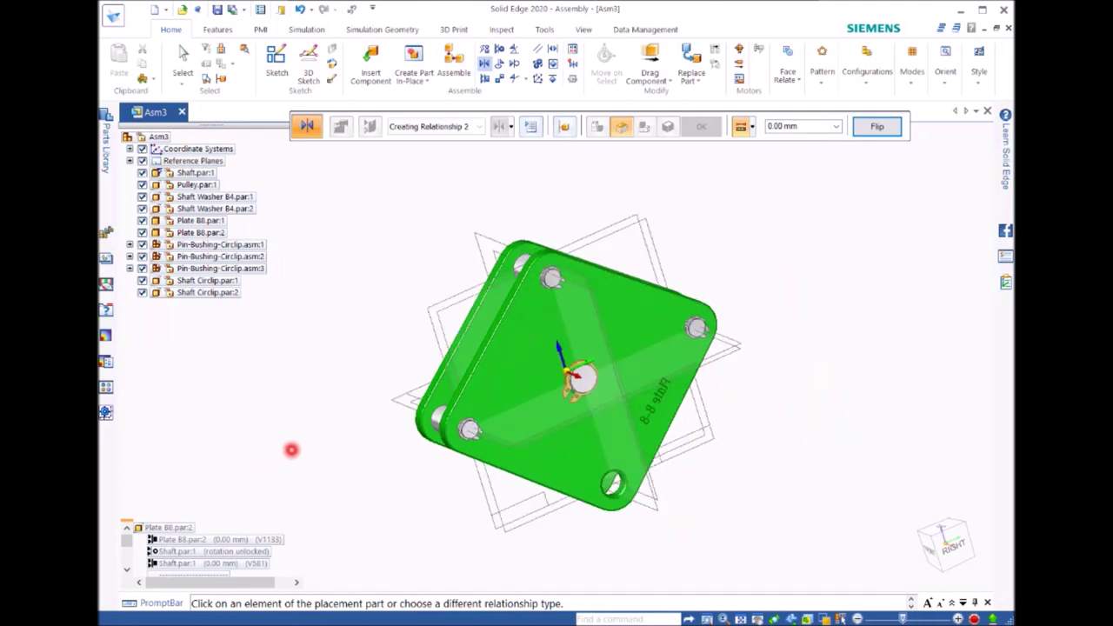
{"action": "key", "text": "ctrl+f"}
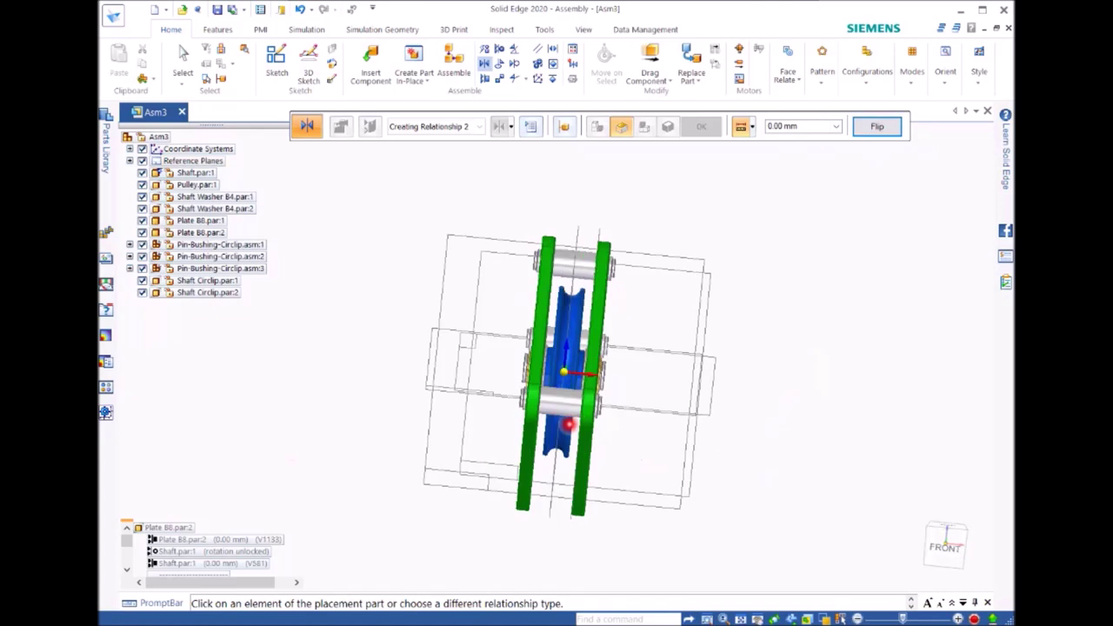
{"action": "middle_click_drag", "start_coordinate": [567, 424], "coordinate": [616, 423]}
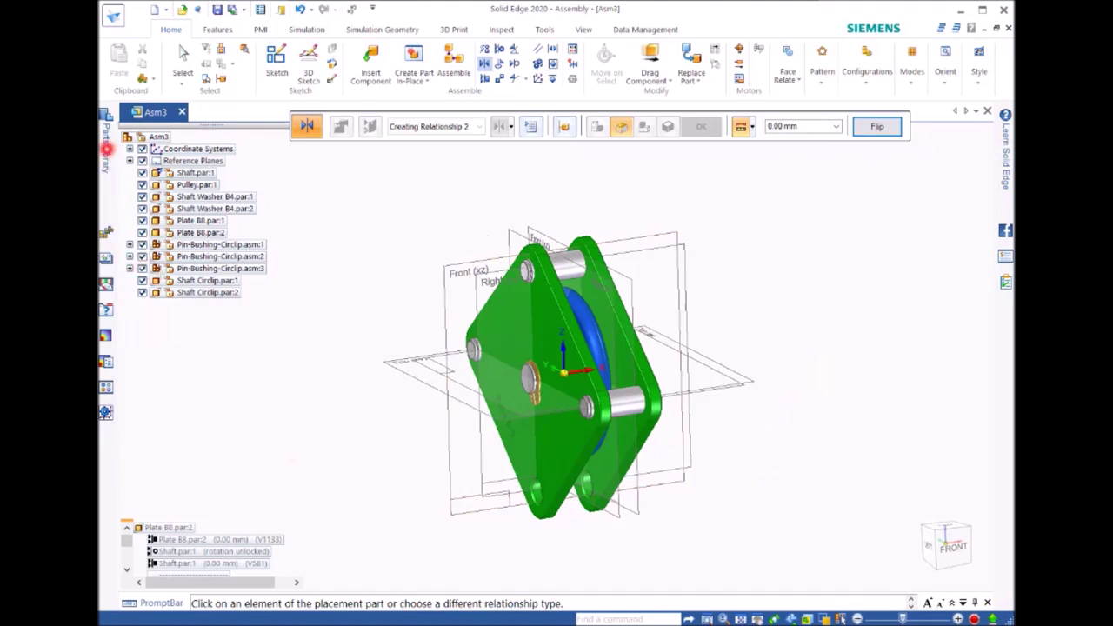
Step: Drag the Cable part from the Parts Library into the assembly window
{"action": "left_click", "coordinate": [106, 148]}
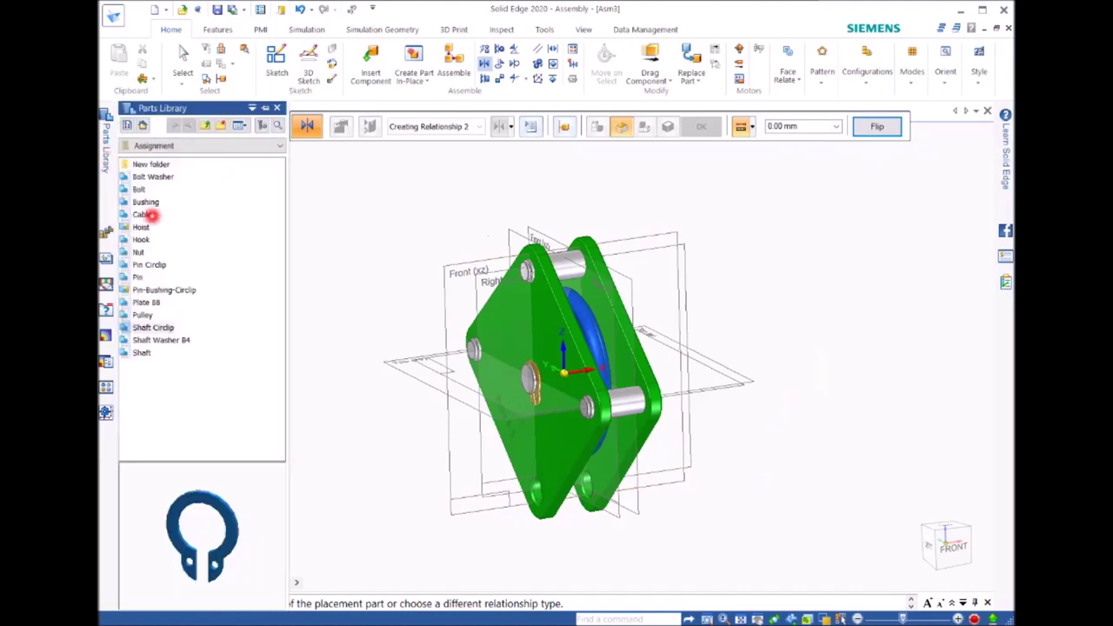
{"action": "left_click_drag", "start_coordinate": [144, 215], "coordinate": [304, 414]}
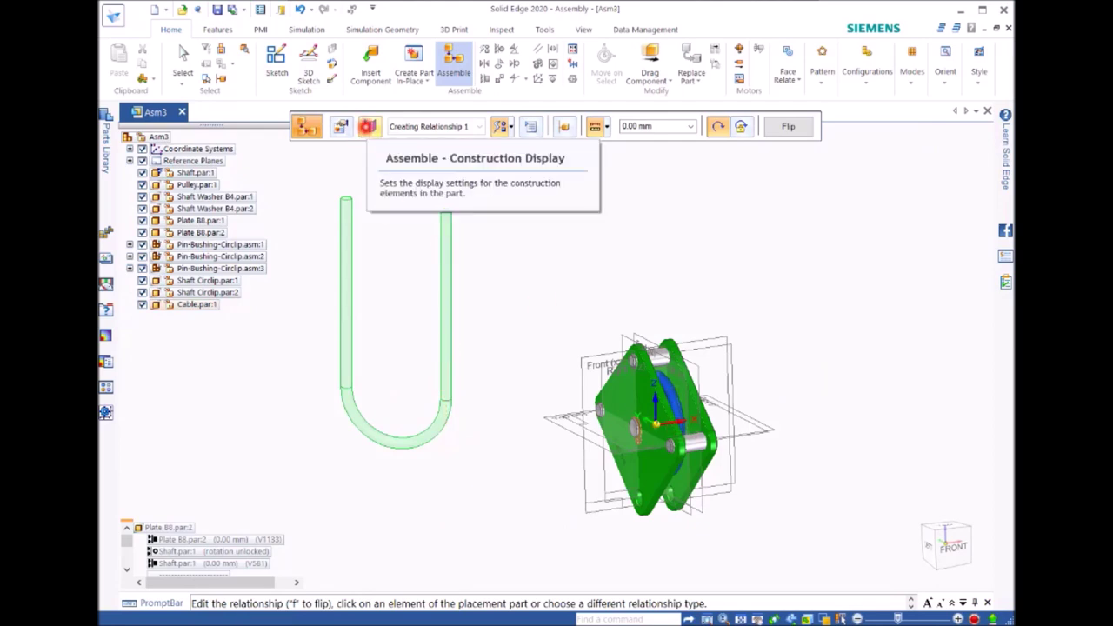
Step: Show the cable's coordinate system and choose the Axial Align relationship
{"action": "left_click", "coordinate": [367, 126]}
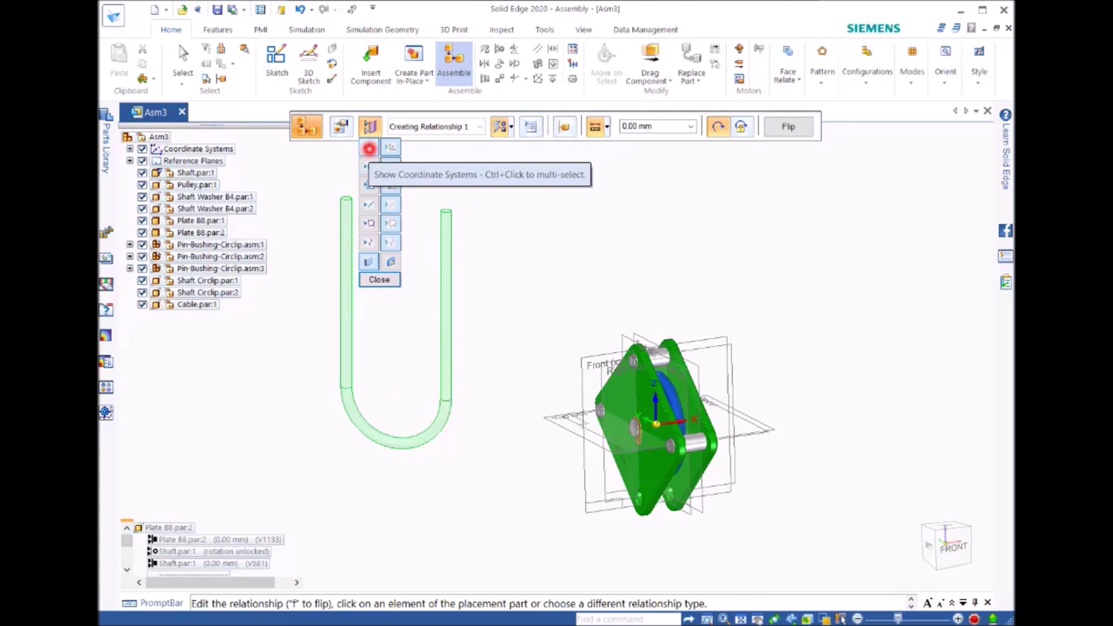
{"action": "left_click", "coordinate": [369, 148]}
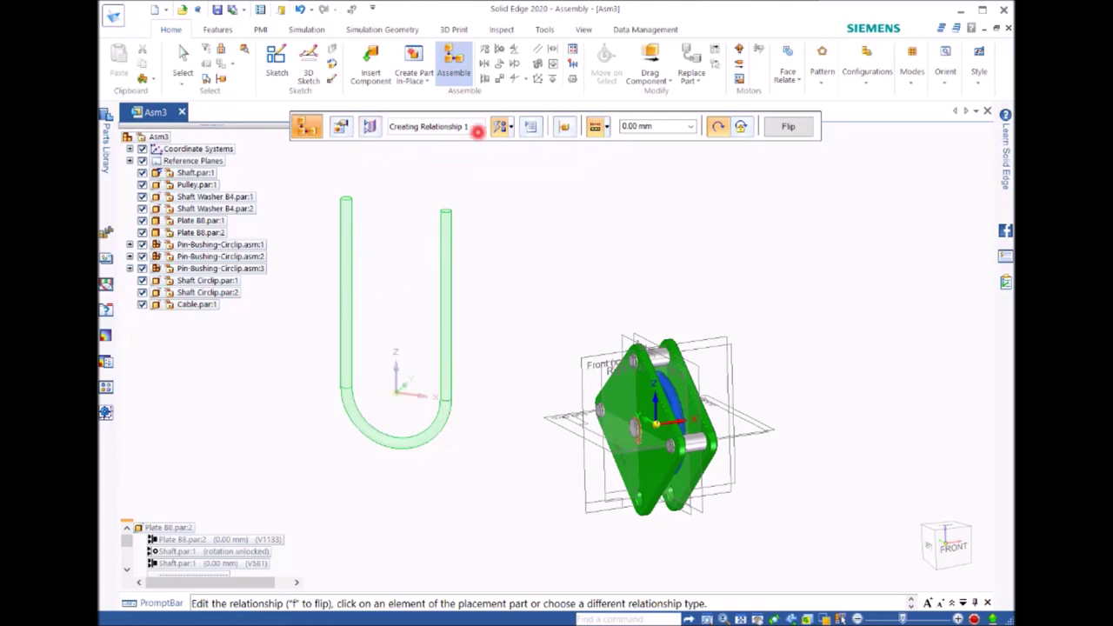
{"action": "left_click", "coordinate": [502, 126]}
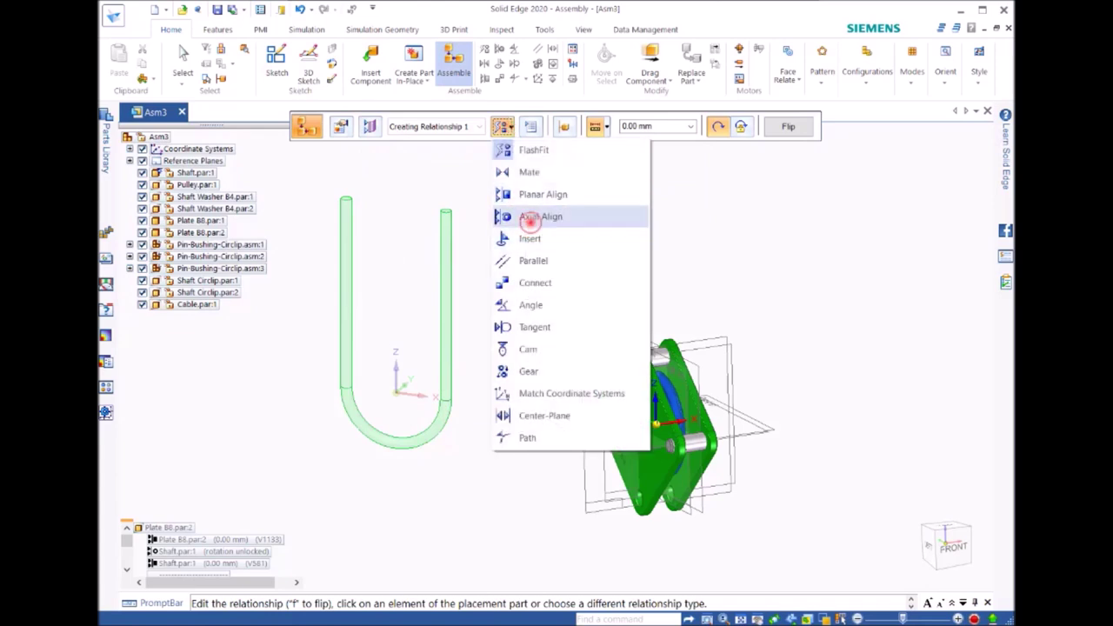
{"action": "left_click", "coordinate": [529, 223]}
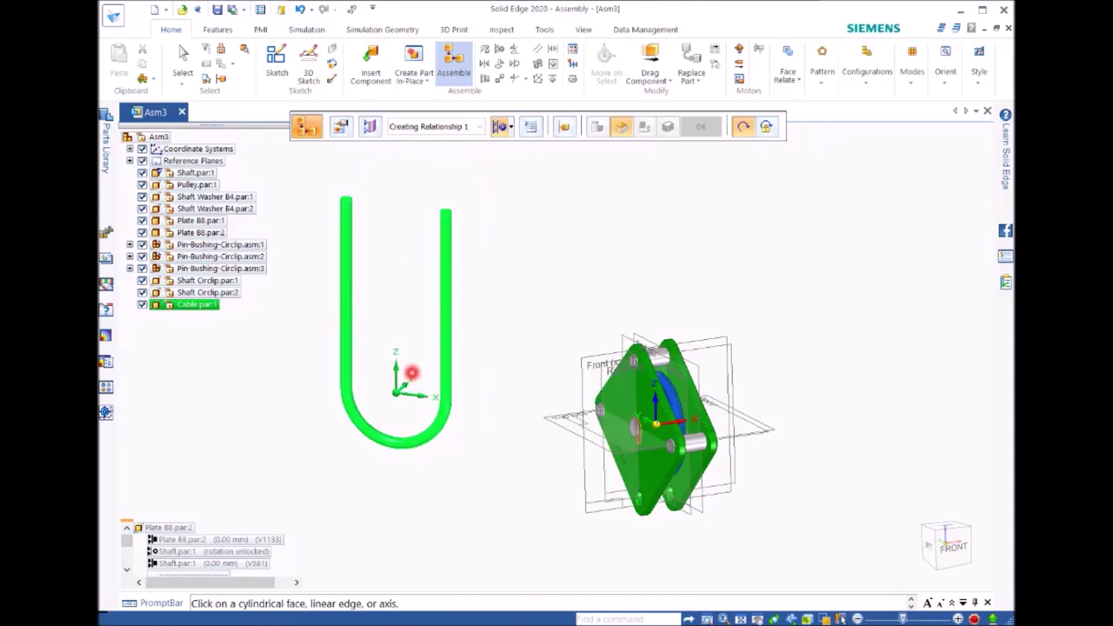
Step: Pick the cable's base edge, using QuickPick to choose among overlapping elements
{"action": "scroll", "coordinate": [393, 389], "scroll_direction": "up", "scroll_amount": 3}
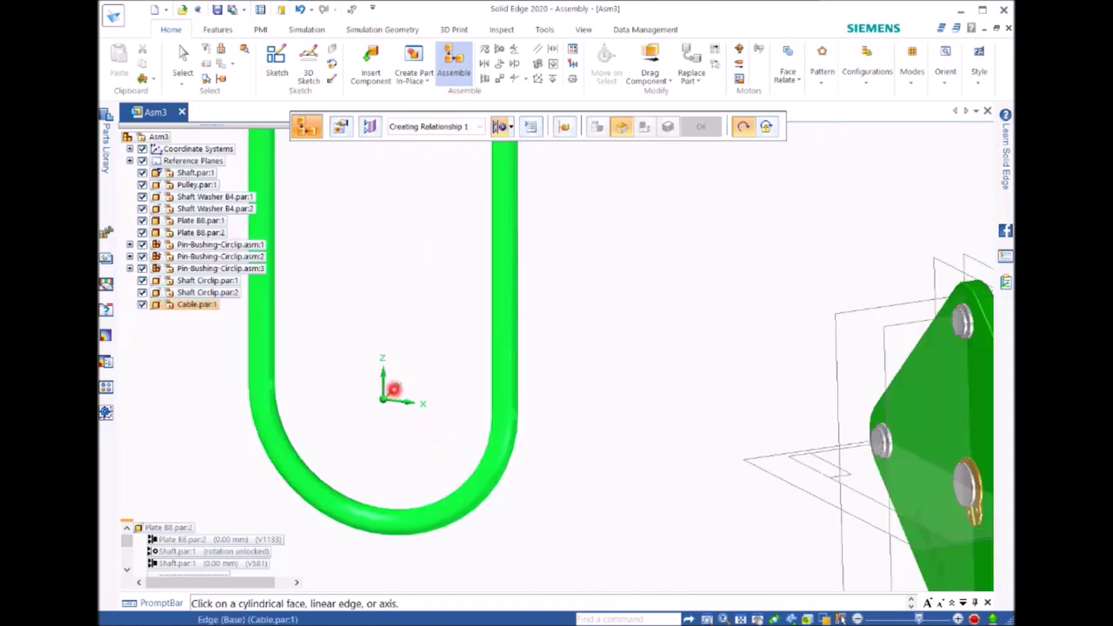
{"action": "scroll", "coordinate": [393, 389], "scroll_direction": "down", "scroll_amount": 3}
{"action": "scroll", "coordinate": [397, 393], "scroll_direction": "up", "scroll_amount": 2}
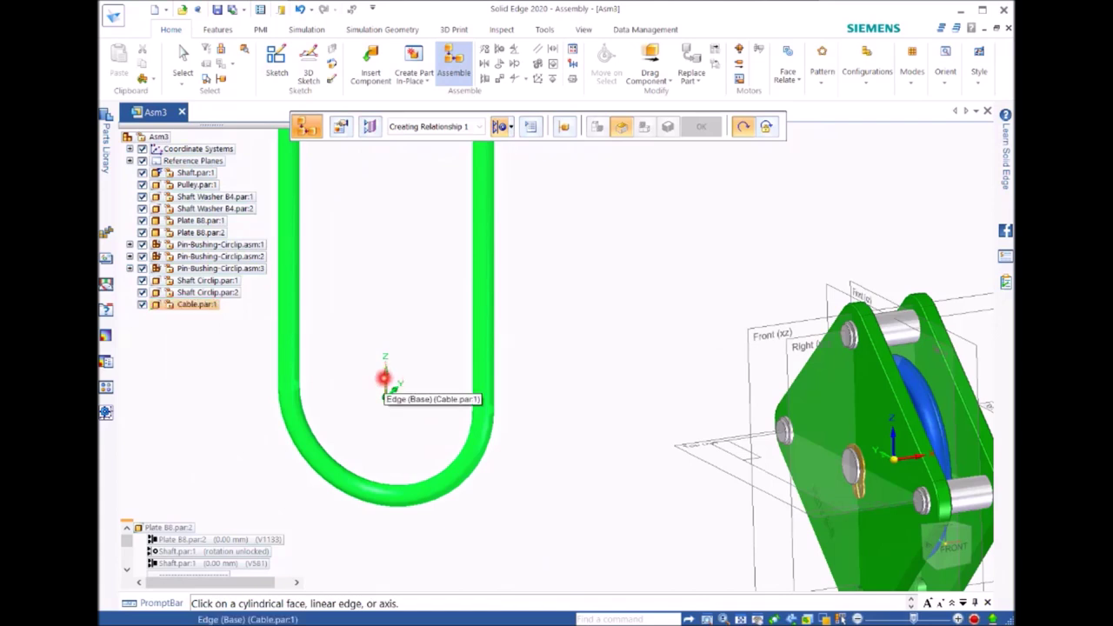
{"action": "left_click", "coordinate": [383, 377]}
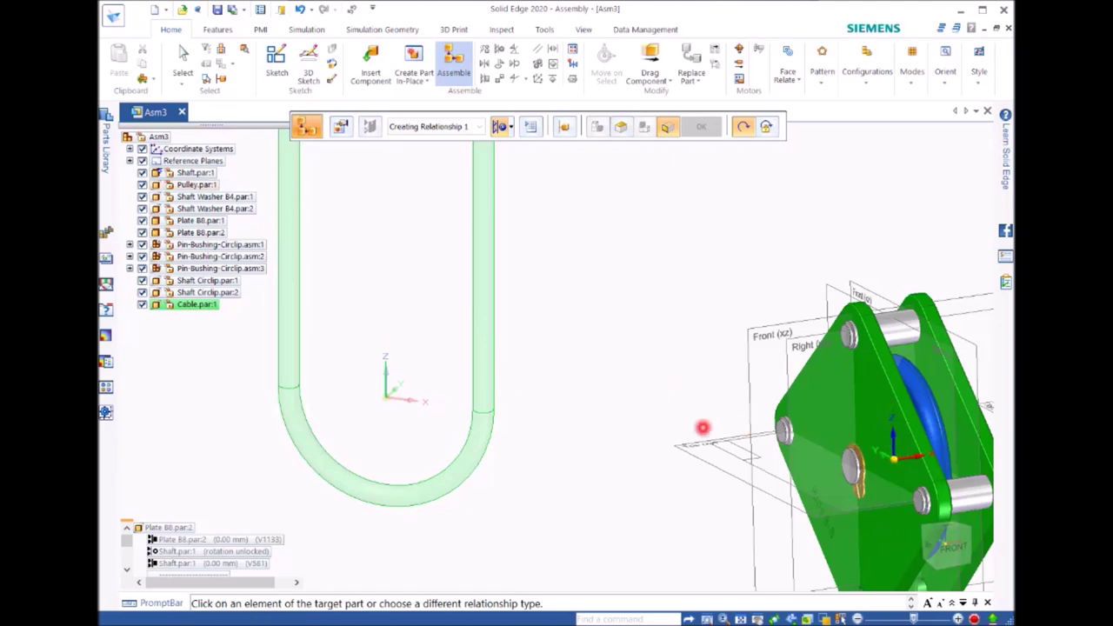
{"action": "scroll", "coordinate": [702, 427], "scroll_direction": "up", "scroll_amount": 5}
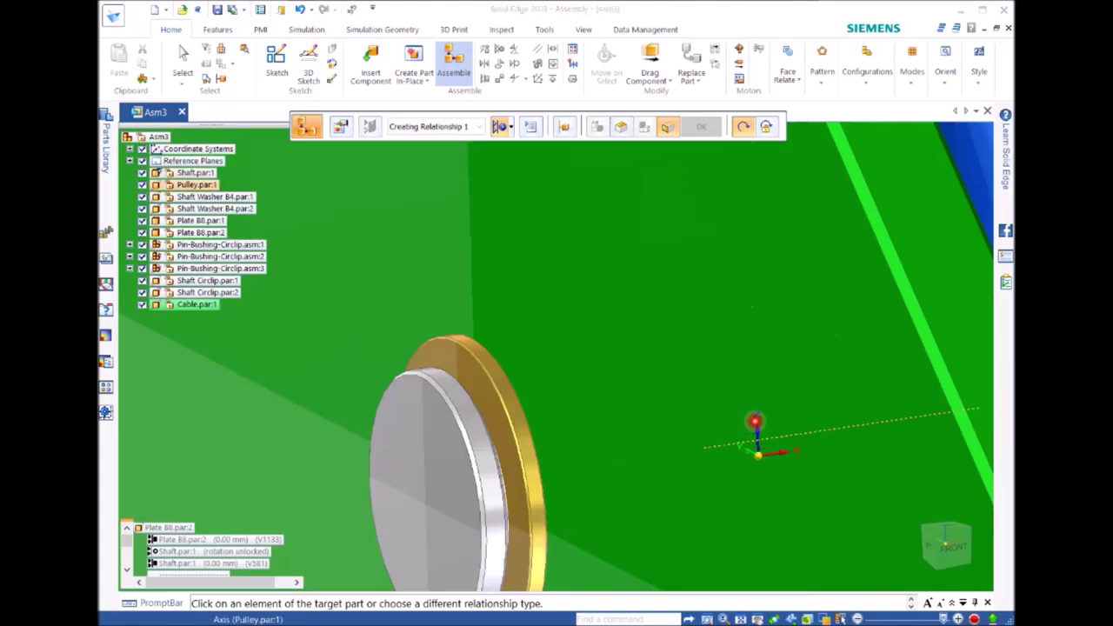
{"action": "right_click", "coordinate": [752, 435]}
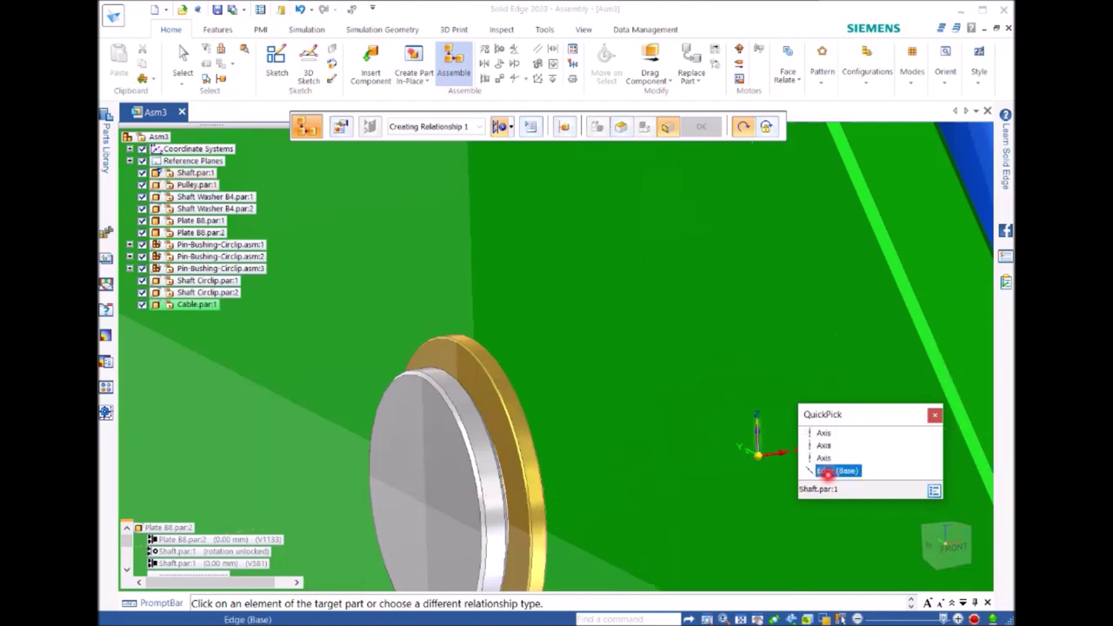
{"action": "left_click", "coordinate": [828, 470]}
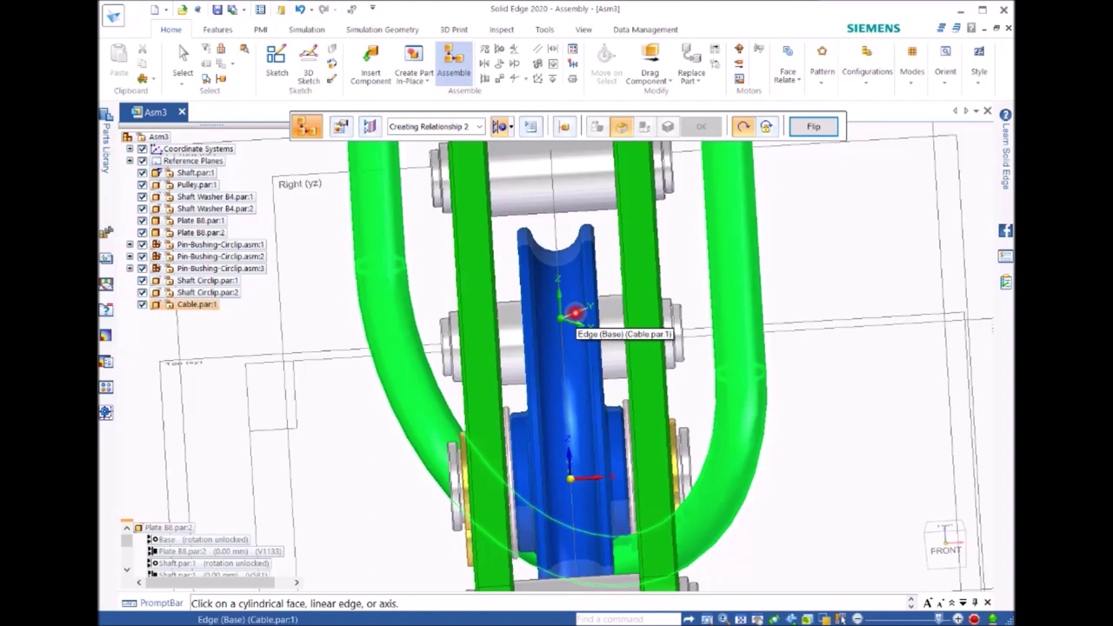
Step: Axially align the cable's base edge to the pulley axis so it sits between the plates
{"action": "left_click", "coordinate": [574, 312]}
{"action": "left_click", "coordinate": [574, 312]}
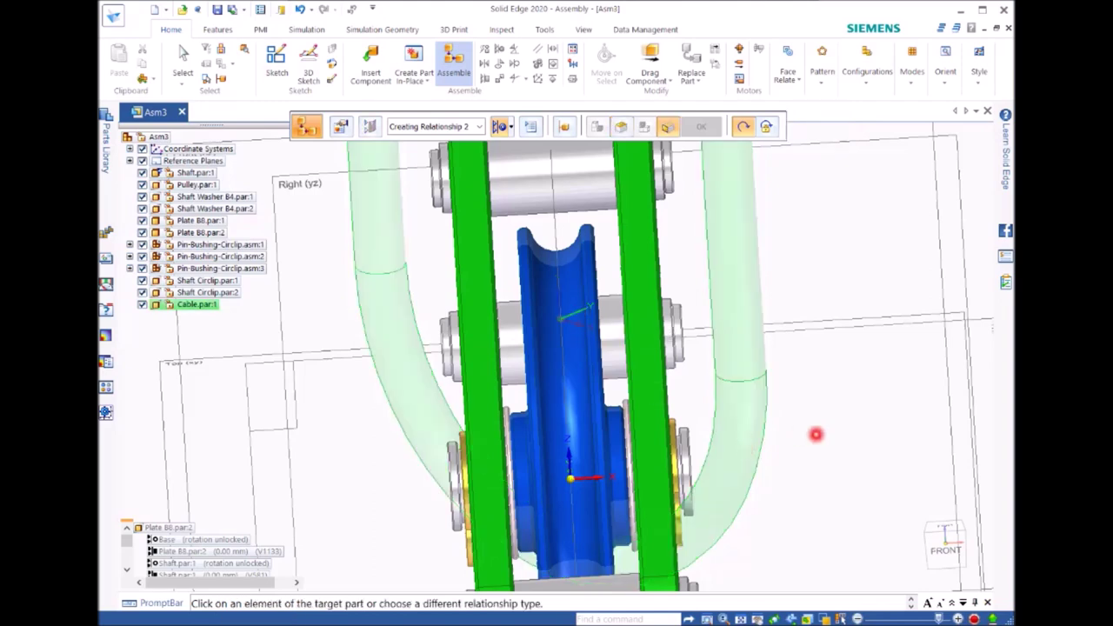
{"action": "mouse_move", "coordinate": [815, 434]}
{"action": "middle_mouse_down"}
{"action": "mouse_move", "coordinate": [803, 443]}
{"action": "mouse_move", "coordinate": [815, 478]}
{"action": "mouse_move", "coordinate": [792, 469]}
{"action": "mouse_move", "coordinate": [791, 458]}
{"action": "mouse_move", "coordinate": [811, 451]}
{"action": "middle_mouse_up"}
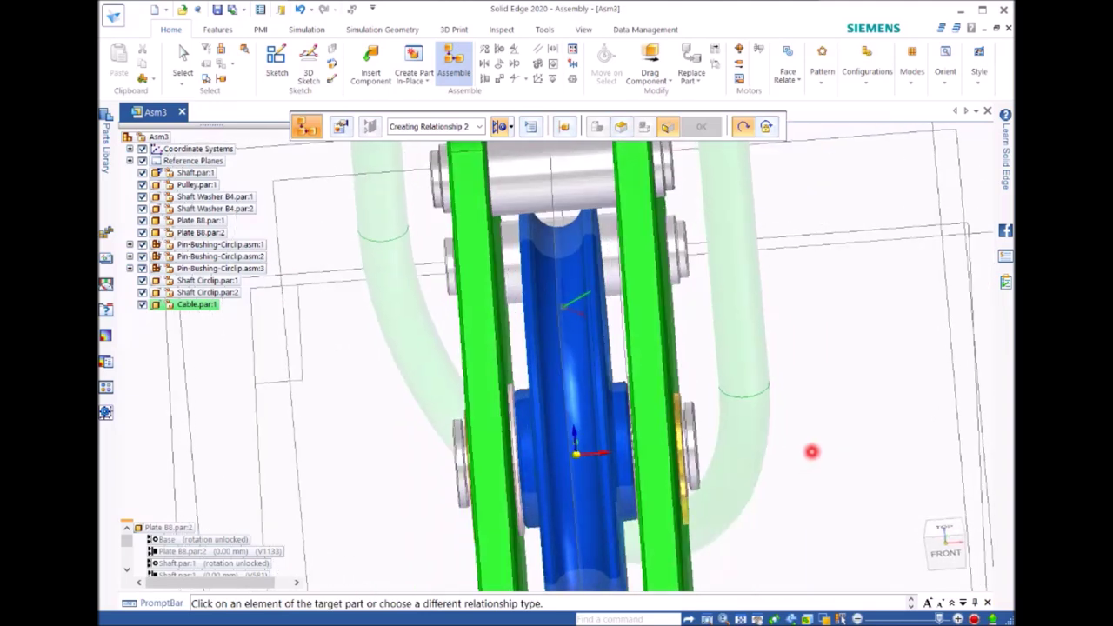
{"action": "scroll", "coordinate": [626, 455], "scroll_direction": "up", "scroll_amount": 3}
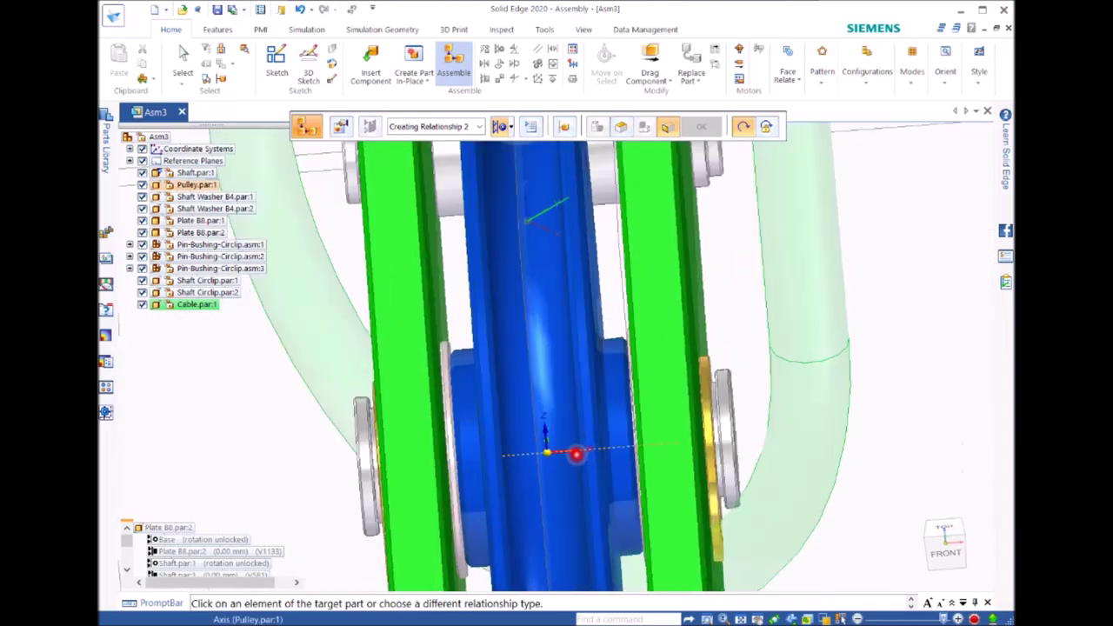
{"action": "left_click", "coordinate": [576, 453]}
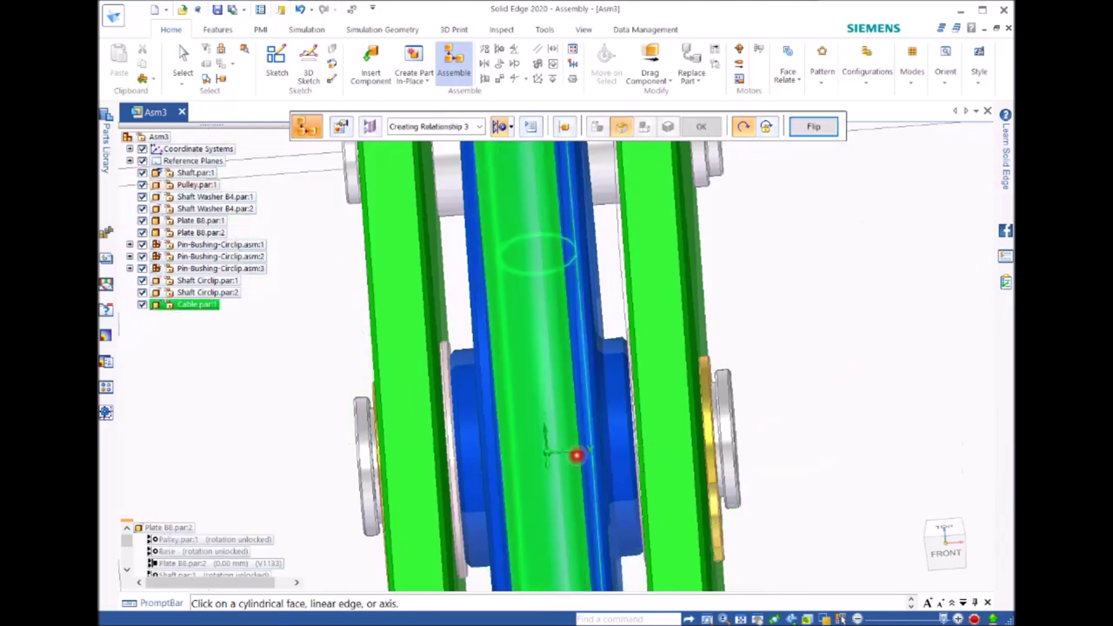
{"action": "scroll", "coordinate": [866, 457], "scroll_direction": "down", "scroll_amount": 5}
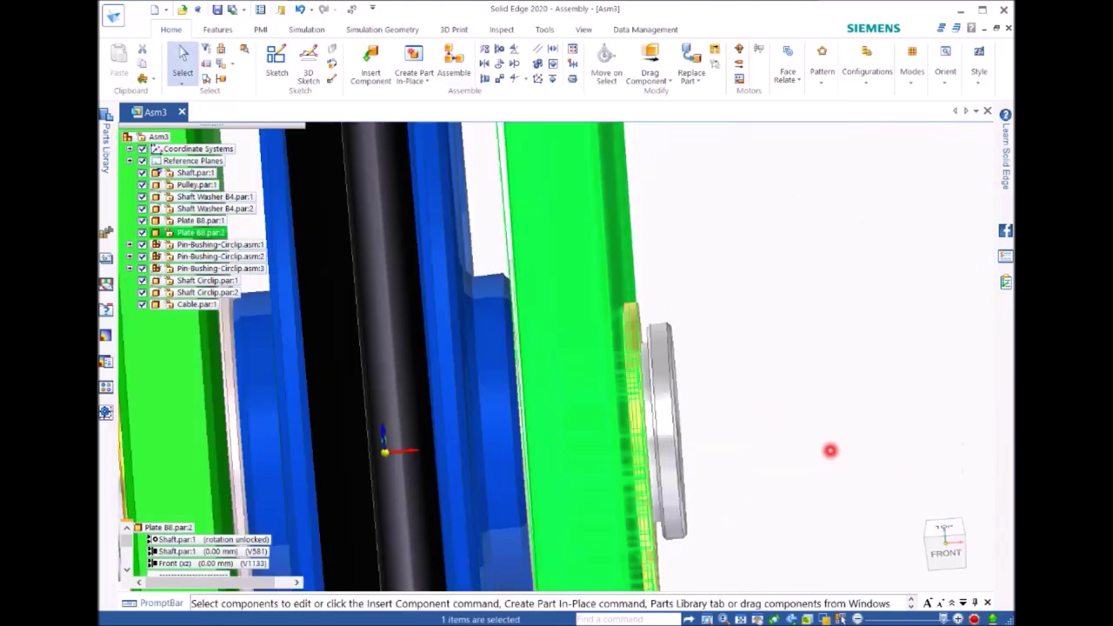
{"action": "middle_click_drag", "start_coordinate": [870, 413], "coordinate": [838, 352]}
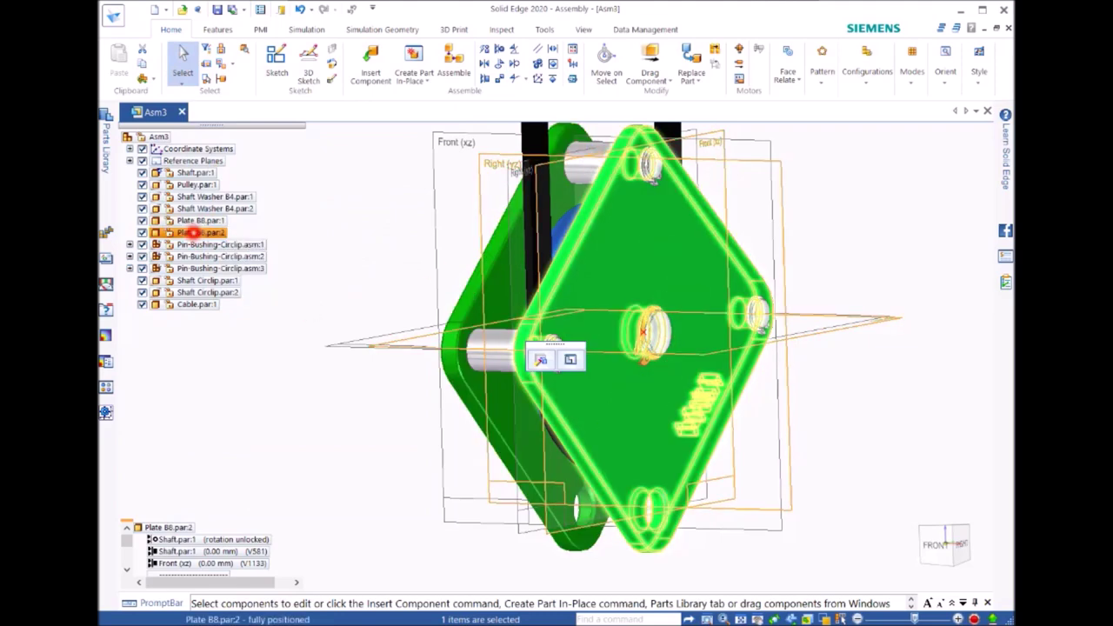
{"action": "left_click", "coordinate": [193, 233]}
{"action": "right_click", "coordinate": [193, 233]}
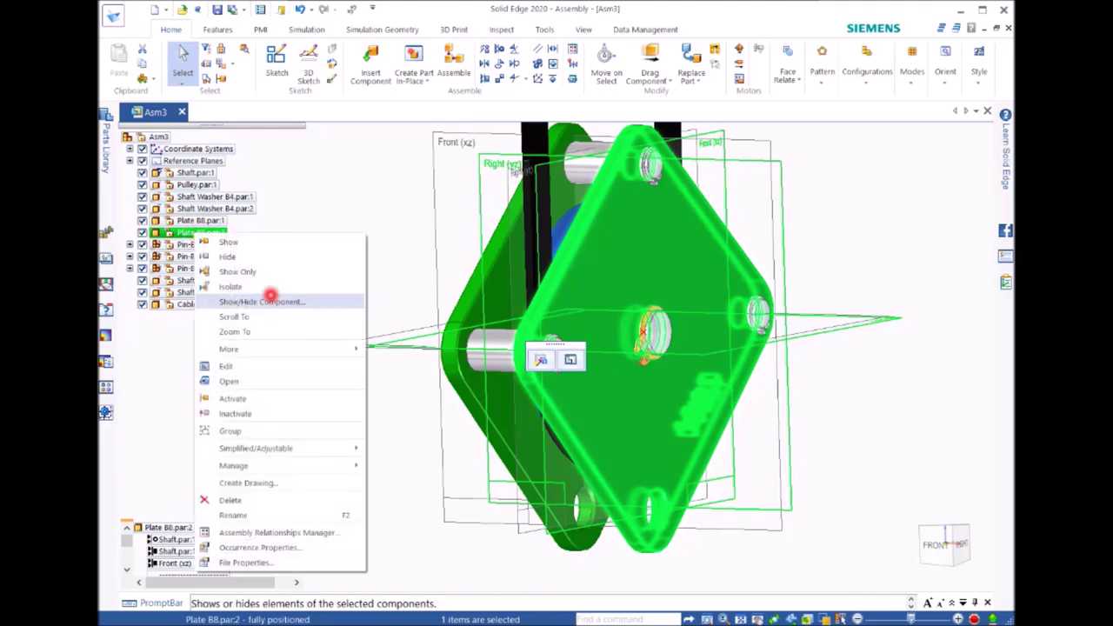
{"action": "left_click", "coordinate": [270, 301]}
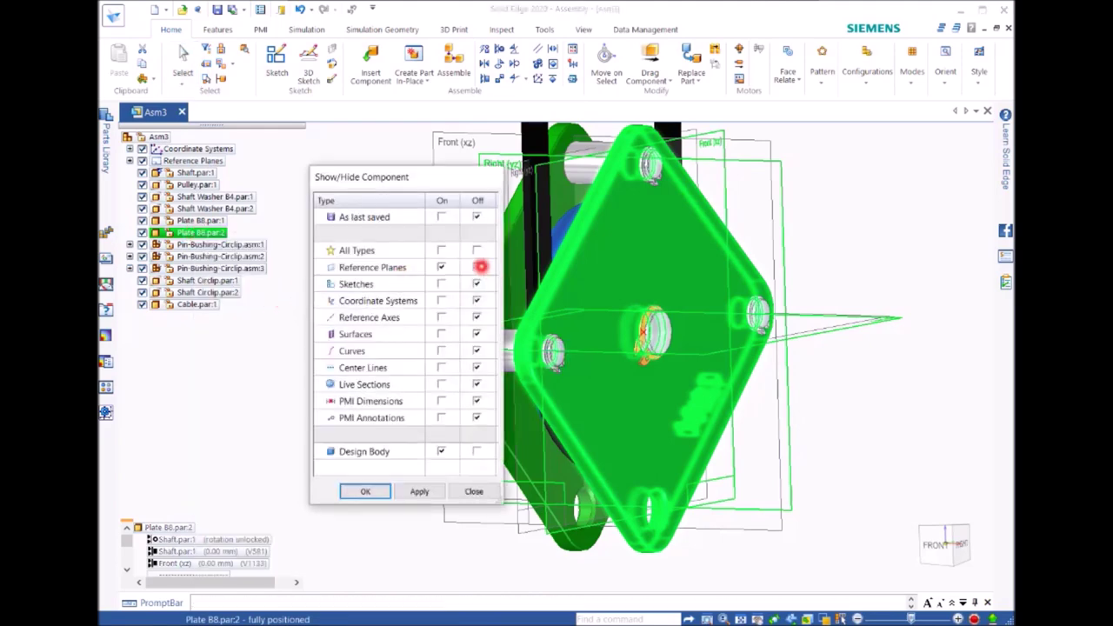
{"action": "left_click", "coordinate": [362, 492]}
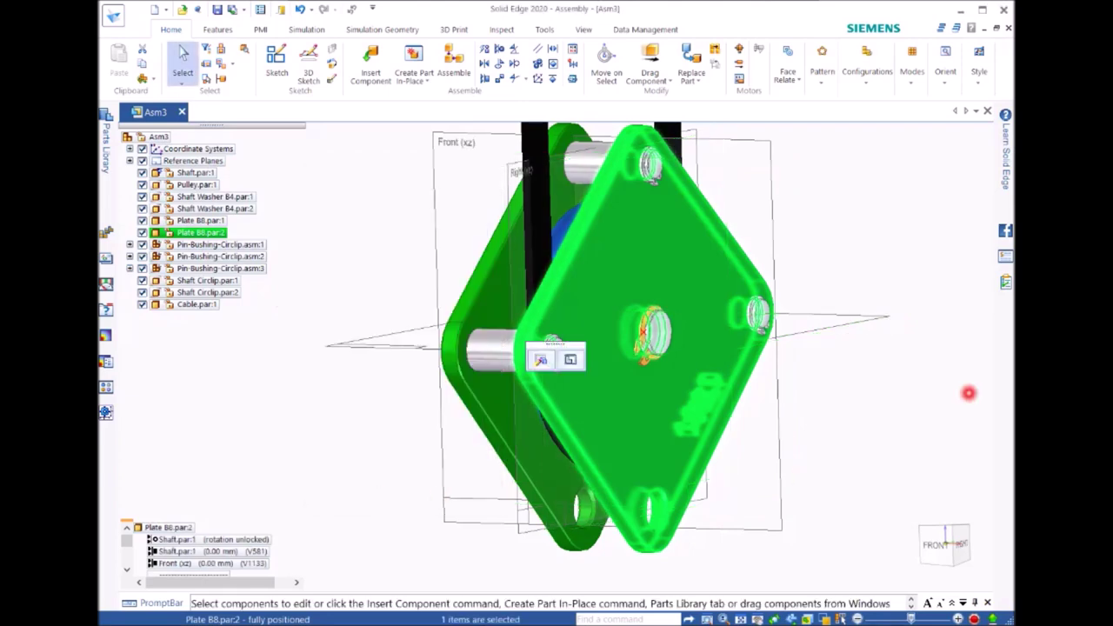
{"action": "key", "text": "ctrl+f"}
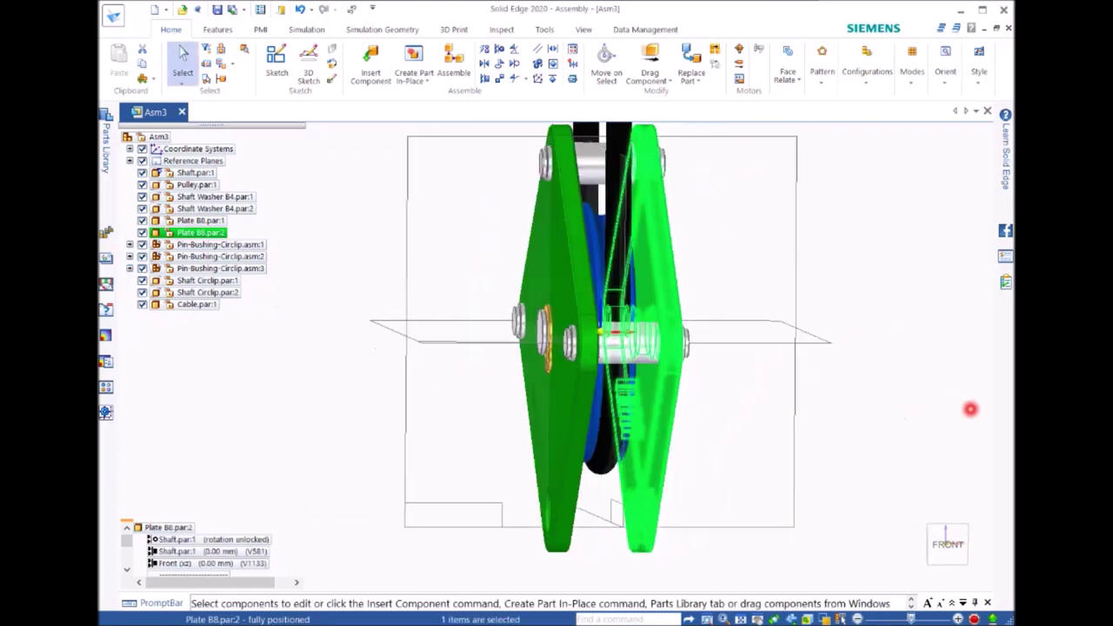
{"action": "middle_click_drag", "start_coordinate": [970, 409], "coordinate": [879, 397]}
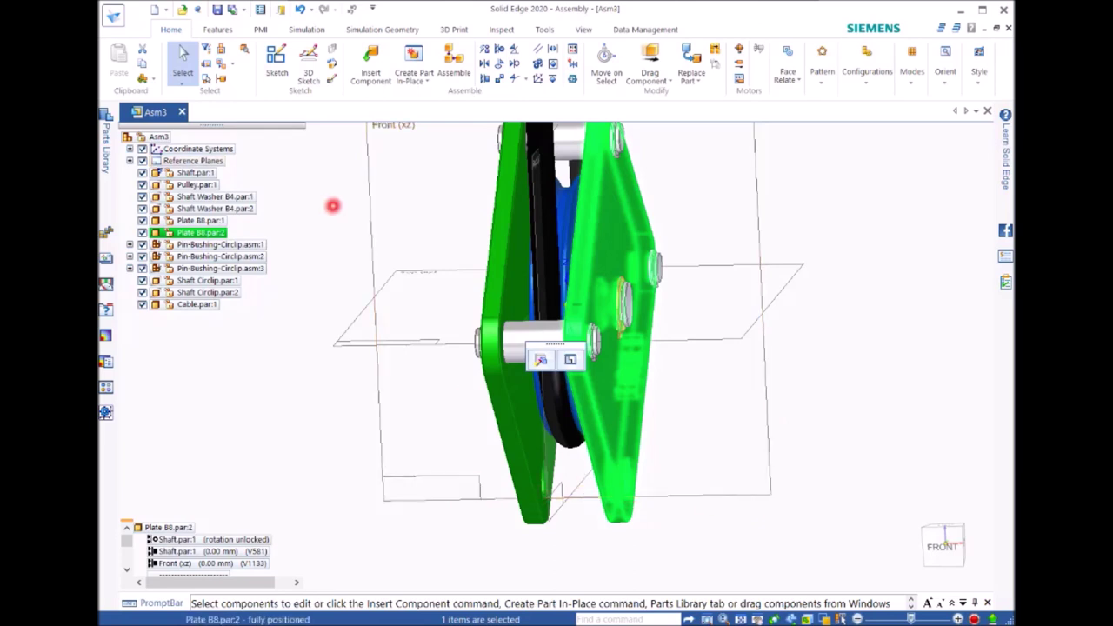
Step: Drag the Bolt part from the Parts Library into the assembly beside the pulley block
{"action": "left_click", "coordinate": [107, 144]}
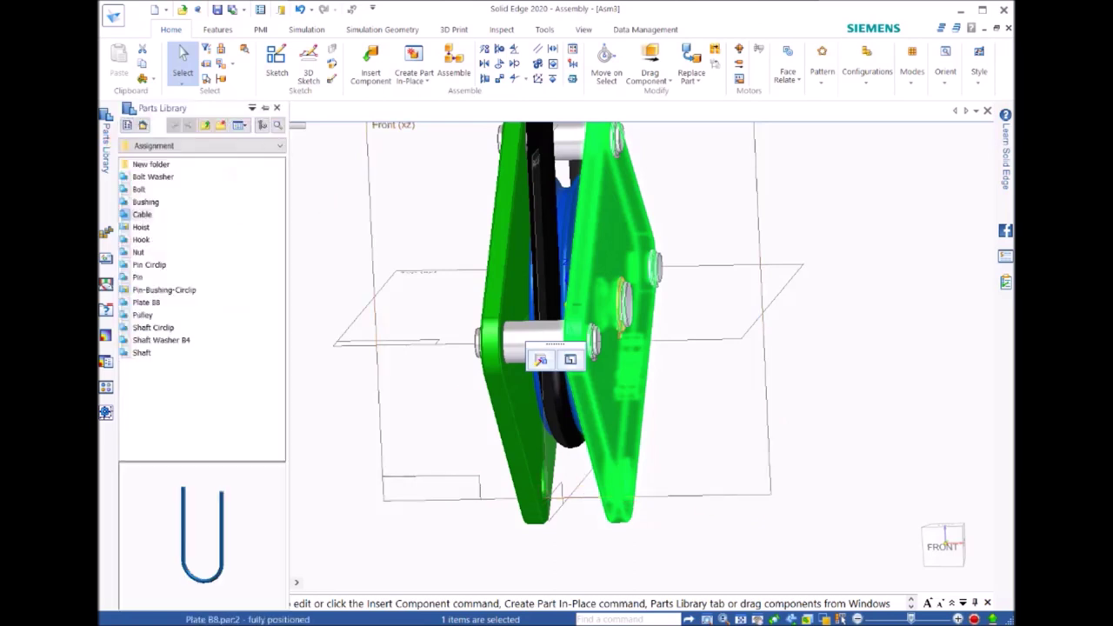
{"action": "left_click", "coordinate": [152, 213]}
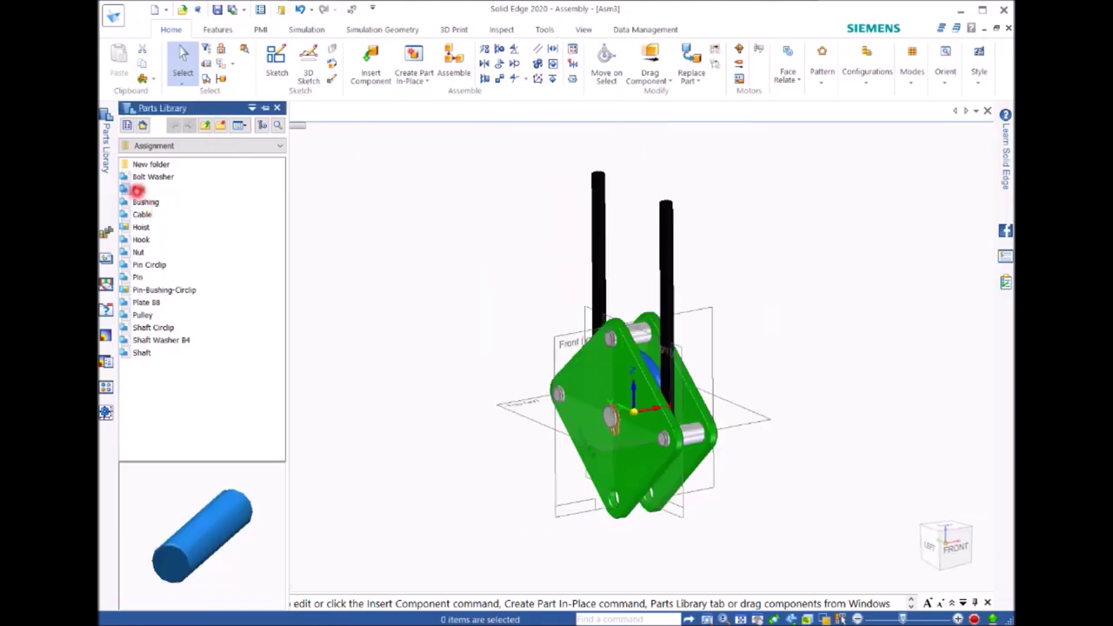
{"action": "left_click_drag", "start_coordinate": [138, 190], "coordinate": [319, 241]}
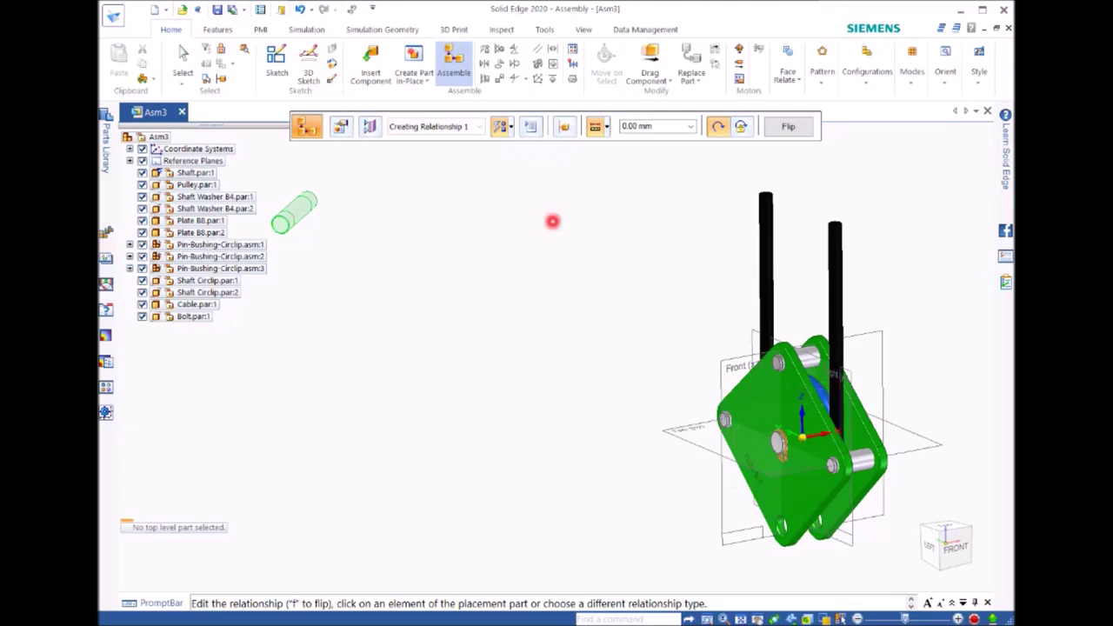
Step: Start a Double Center-Plane relationship and pick the shaft's two opposite reference faces
{"action": "left_click", "coordinate": [510, 129]}
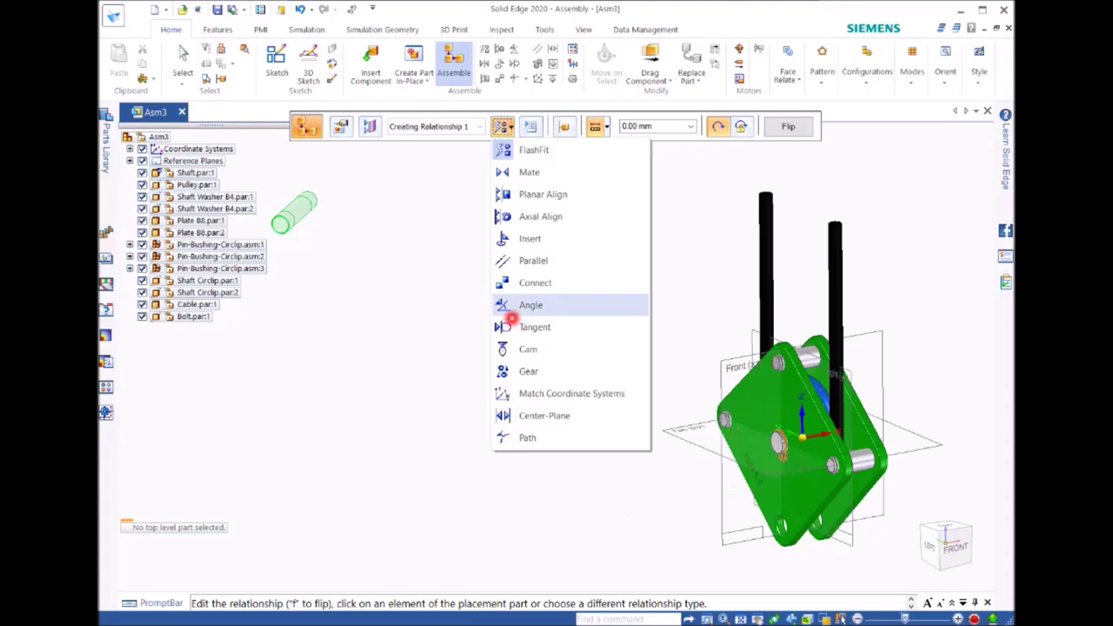
{"action": "left_click", "coordinate": [543, 416]}
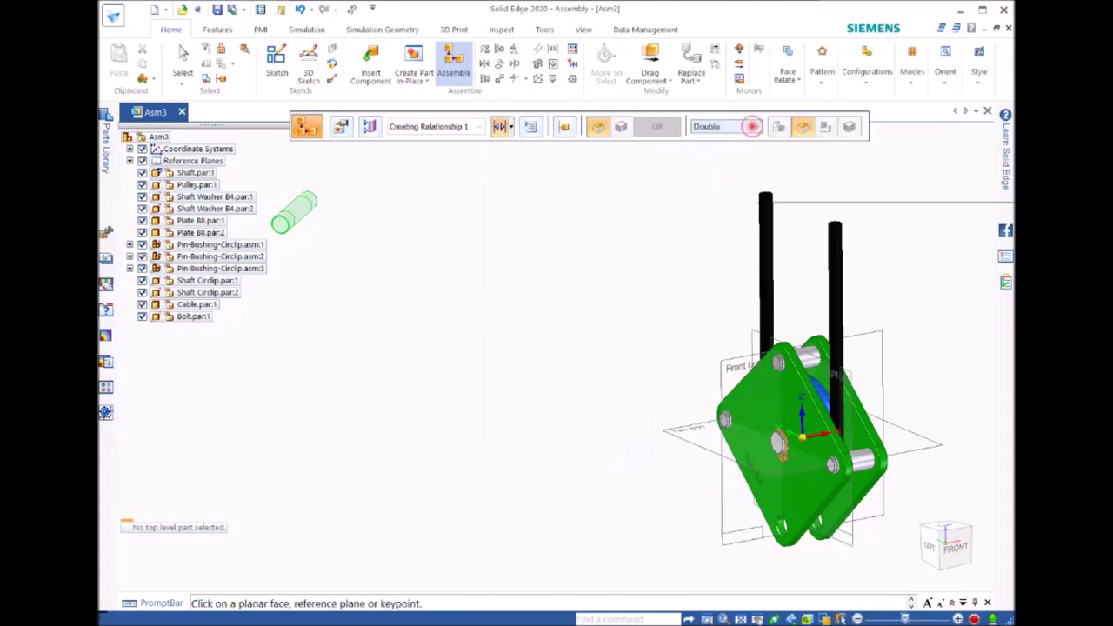
{"action": "left_click", "coordinate": [750, 127]}
{"action": "left_click", "coordinate": [731, 148]}
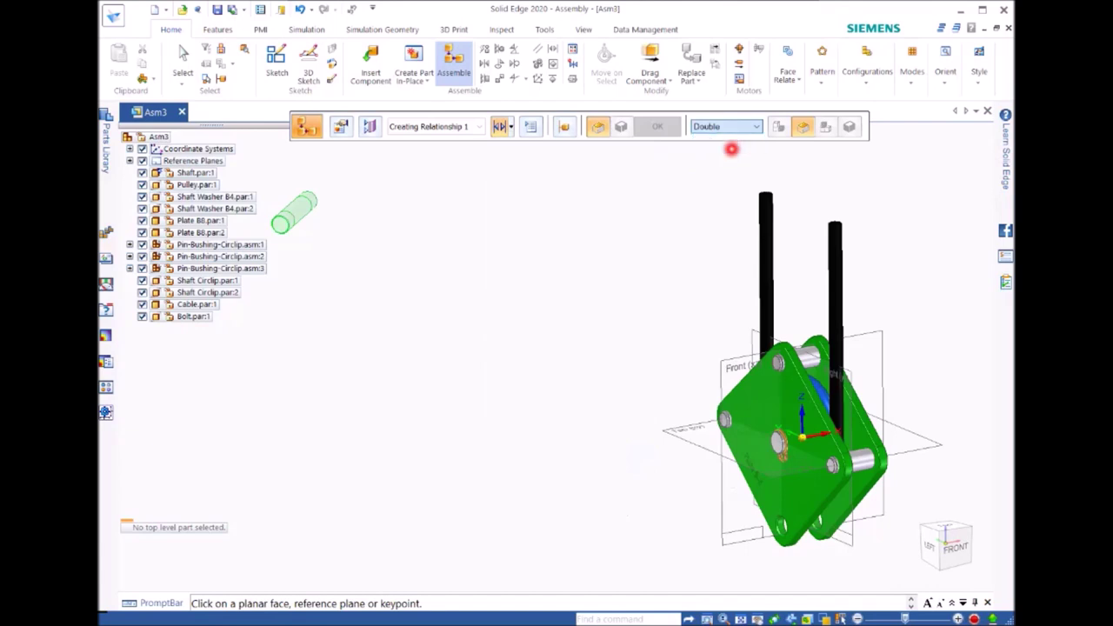
{"action": "left_click", "coordinate": [788, 425]}
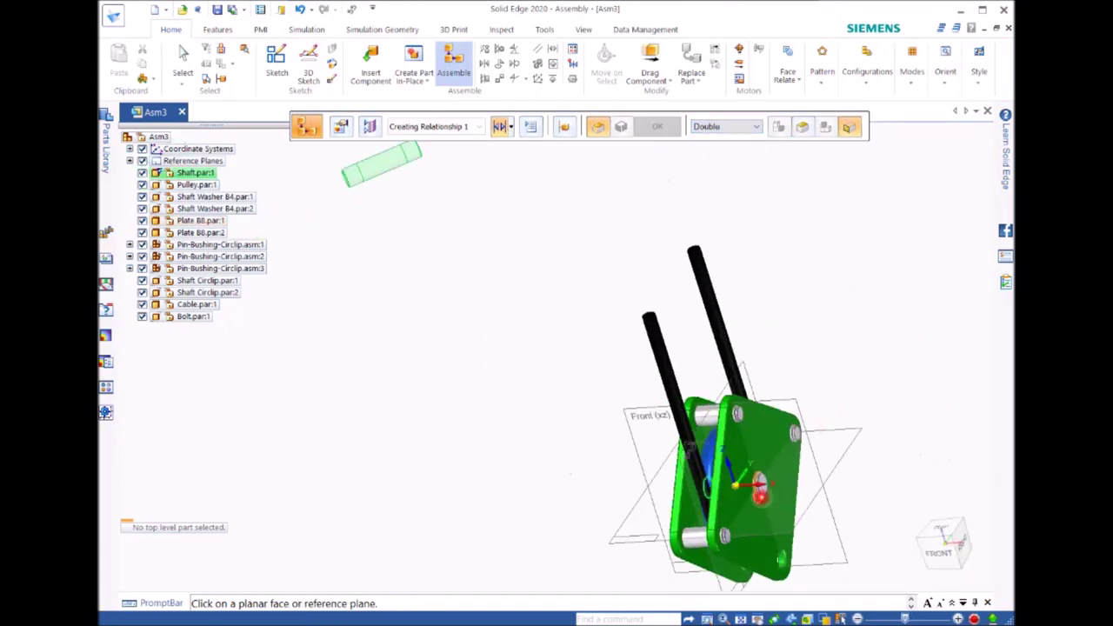
{"action": "scroll", "coordinate": [765, 487], "scroll_direction": "up", "scroll_amount": 3}
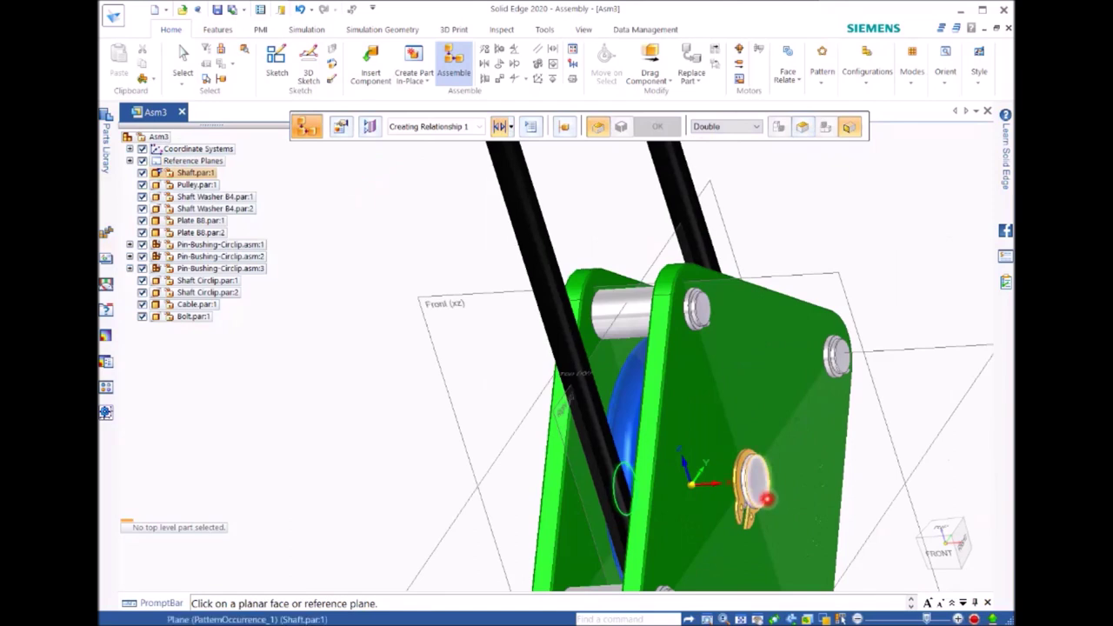
{"action": "left_click", "coordinate": [768, 498]}
{"action": "scroll", "coordinate": [769, 498], "scroll_direction": "down", "scroll_amount": 5}
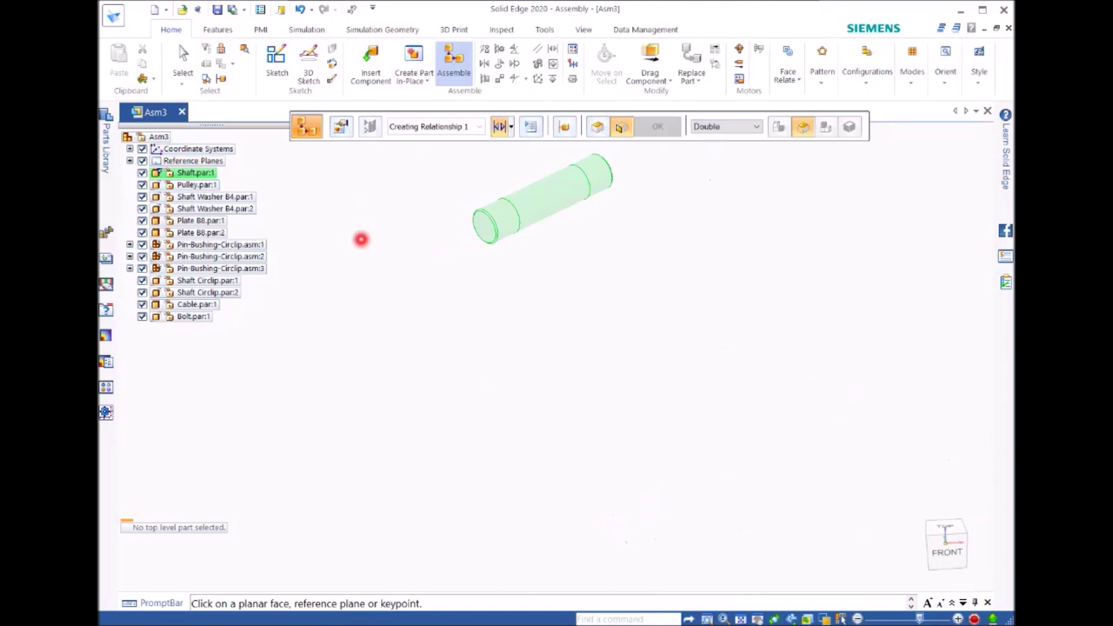
Step: Pick both end faces of the bolt to centre it on the shaft, then reframe the assembly
{"action": "scroll", "coordinate": [465, 209], "scroll_direction": "up", "scroll_amount": 2}
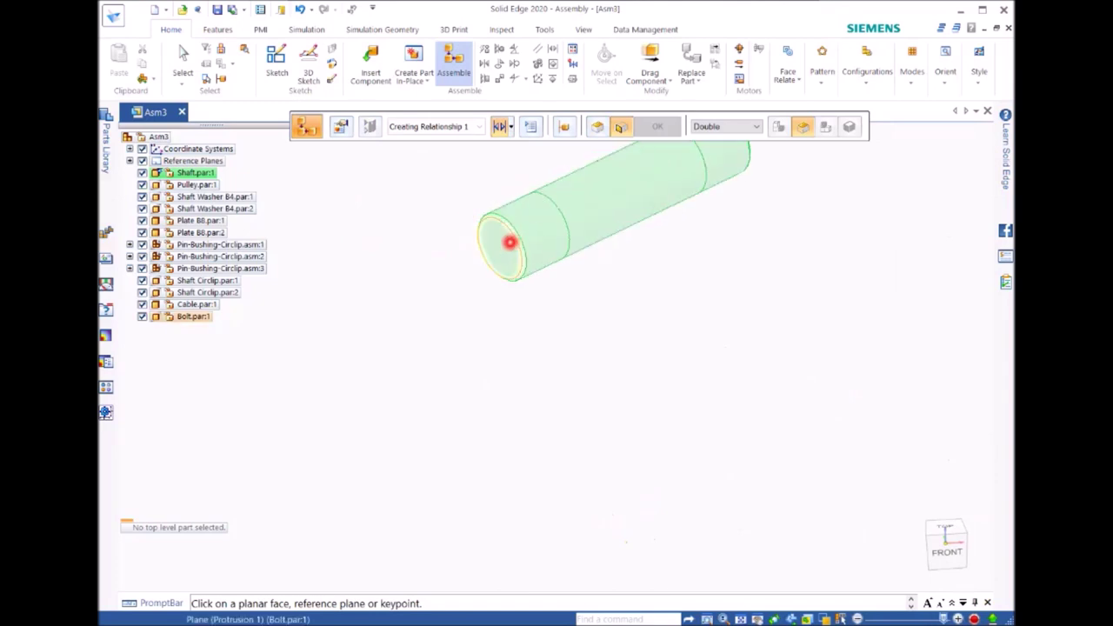
{"action": "left_click", "coordinate": [509, 242]}
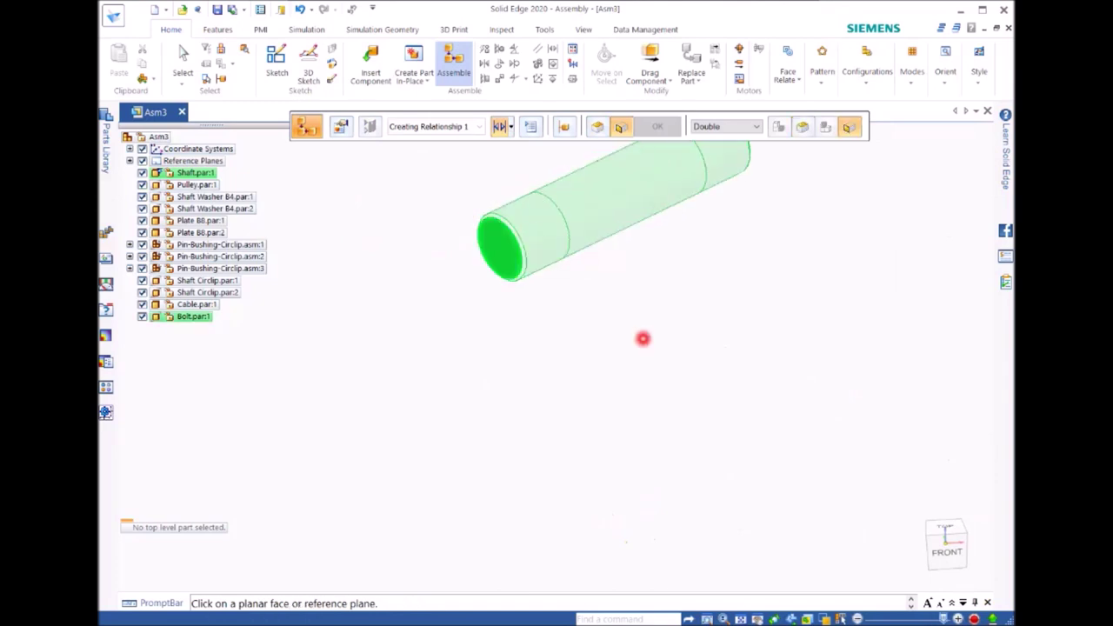
{"action": "scroll", "coordinate": [648, 334], "scroll_direction": "down", "scroll_amount": 5}
{"action": "middle_click_drag", "start_coordinate": [690, 330], "coordinate": [634, 409]}
{"action": "scroll", "coordinate": [740, 224], "scroll_direction": "up", "scroll_amount": 4}
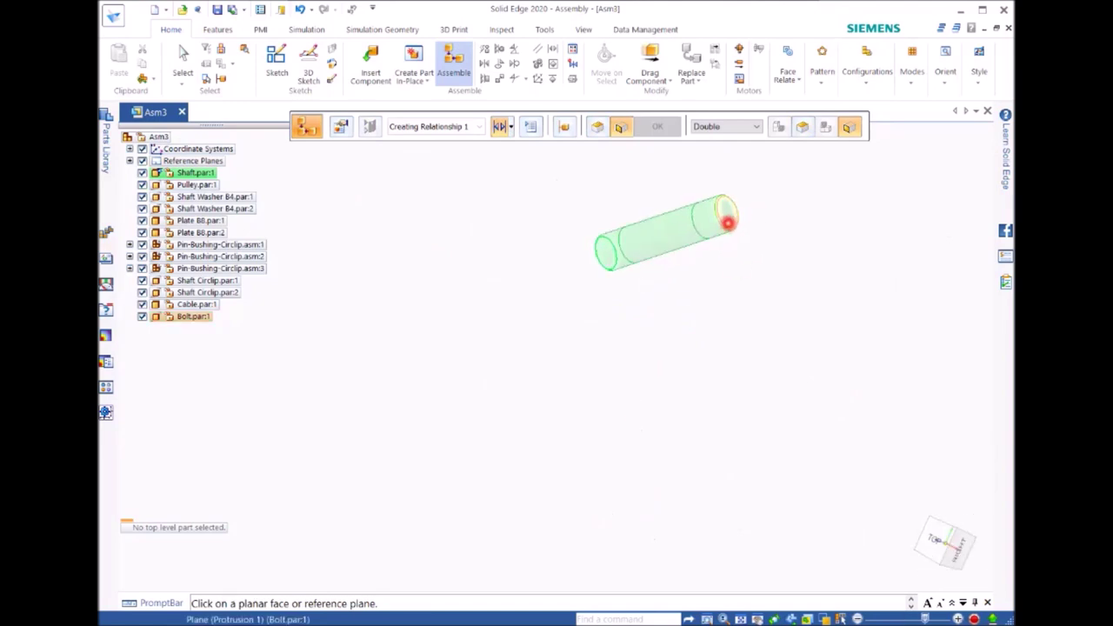
{"action": "left_click", "coordinate": [726, 222]}
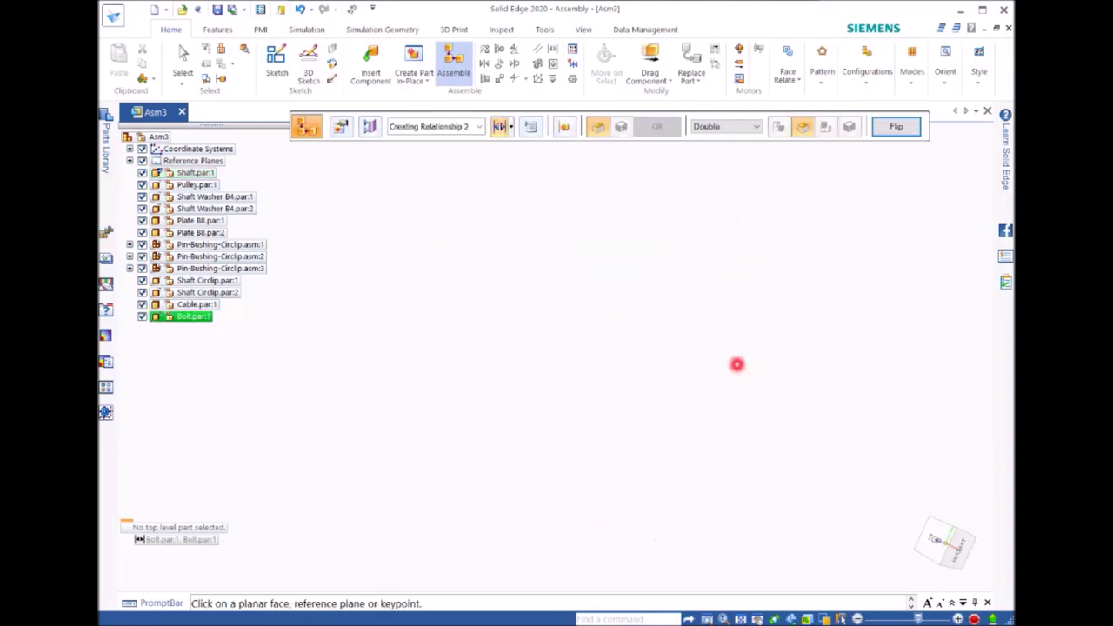
{"action": "scroll", "coordinate": [692, 402], "scroll_direction": "down", "scroll_amount": 5}
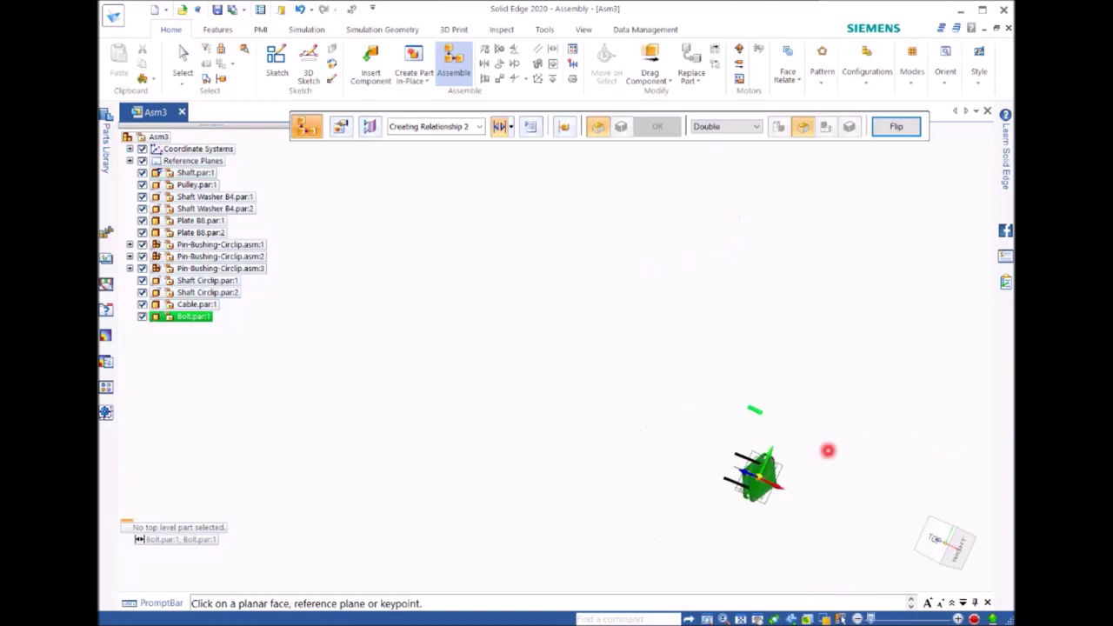
{"action": "middle_click_drag", "start_coordinate": [826, 449], "coordinate": [866, 370]}
{"action": "scroll", "coordinate": [765, 442], "scroll_direction": "up", "scroll_amount": 3}
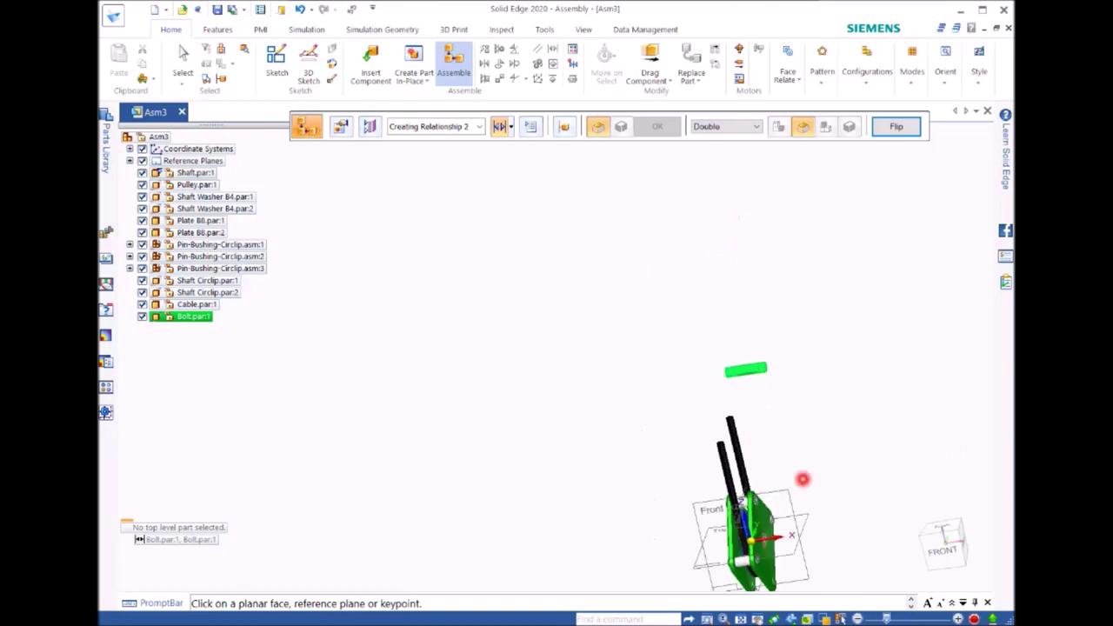
{"action": "middle_click_drag", "start_coordinate": [802, 478], "coordinate": [746, 332], "text": "shift"}
{"action": "scroll", "coordinate": [746, 332], "scroll_direction": "up", "scroll_amount": 3}
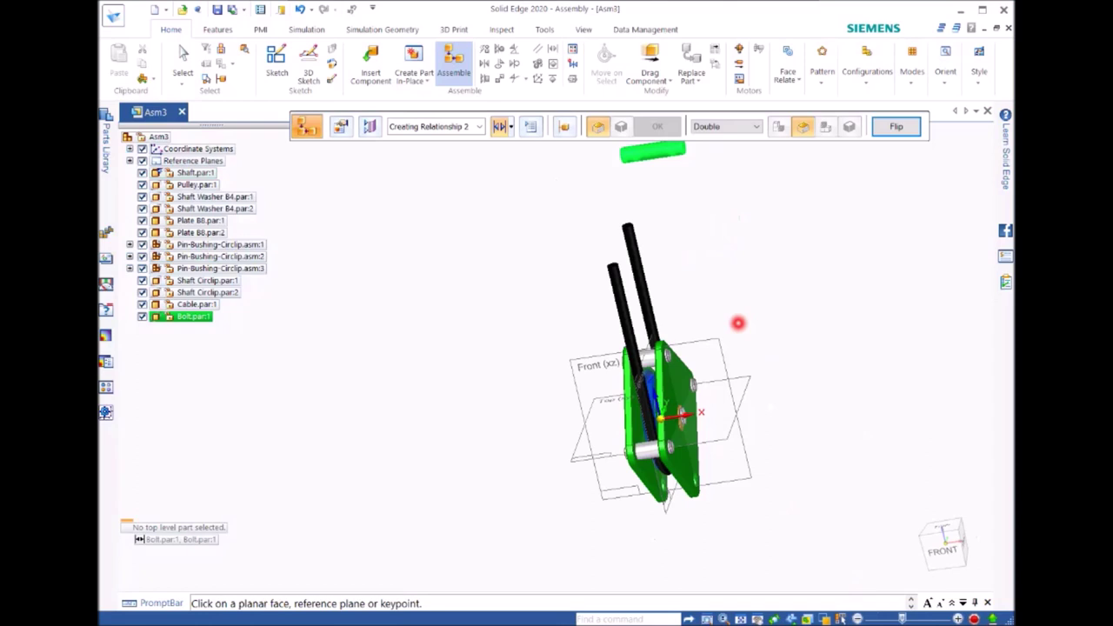
{"action": "middle_click_drag", "start_coordinate": [747, 307], "coordinate": [785, 351], "text": "shift"}
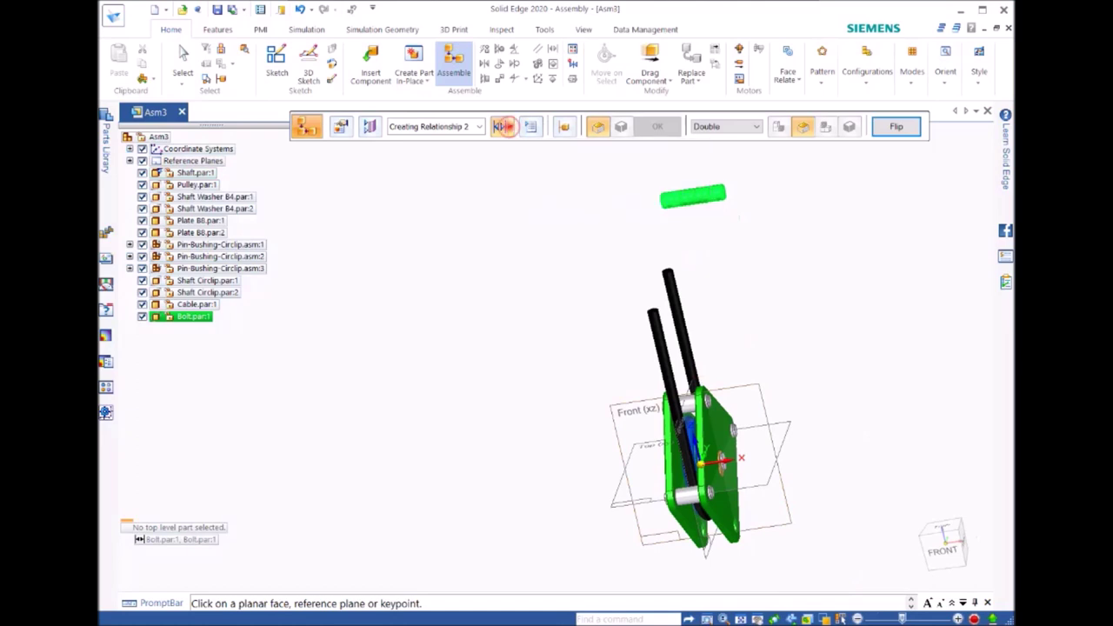
Step: Axially align the bolt's cylindrical face with the lower plate hole
{"action": "left_click", "coordinate": [504, 126]}
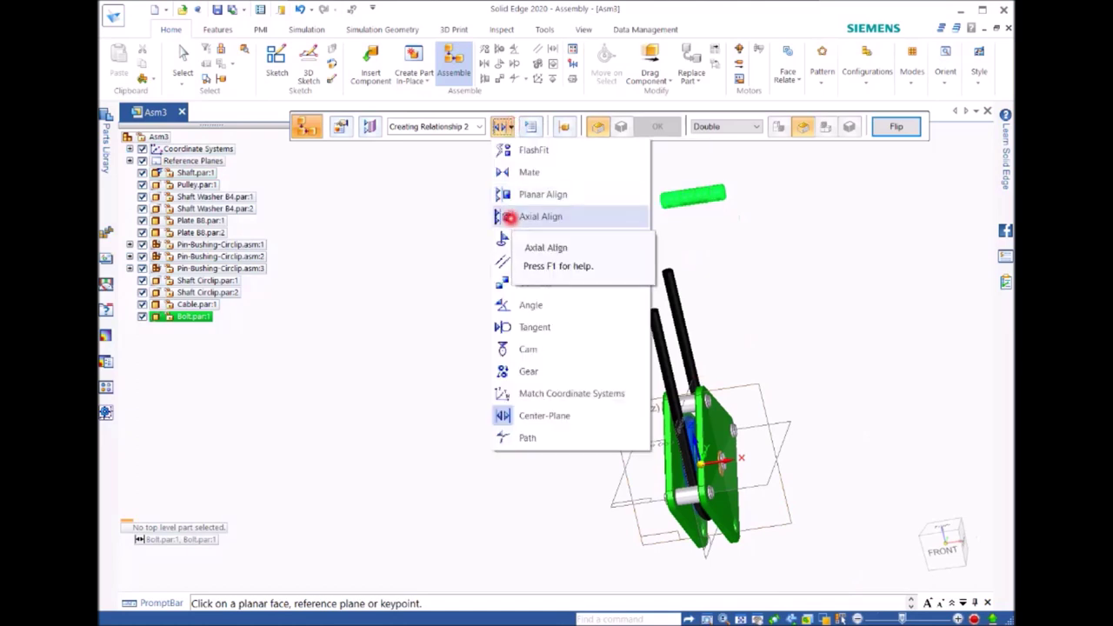
{"action": "left_click", "coordinate": [513, 217]}
{"action": "left_click", "coordinate": [703, 197]}
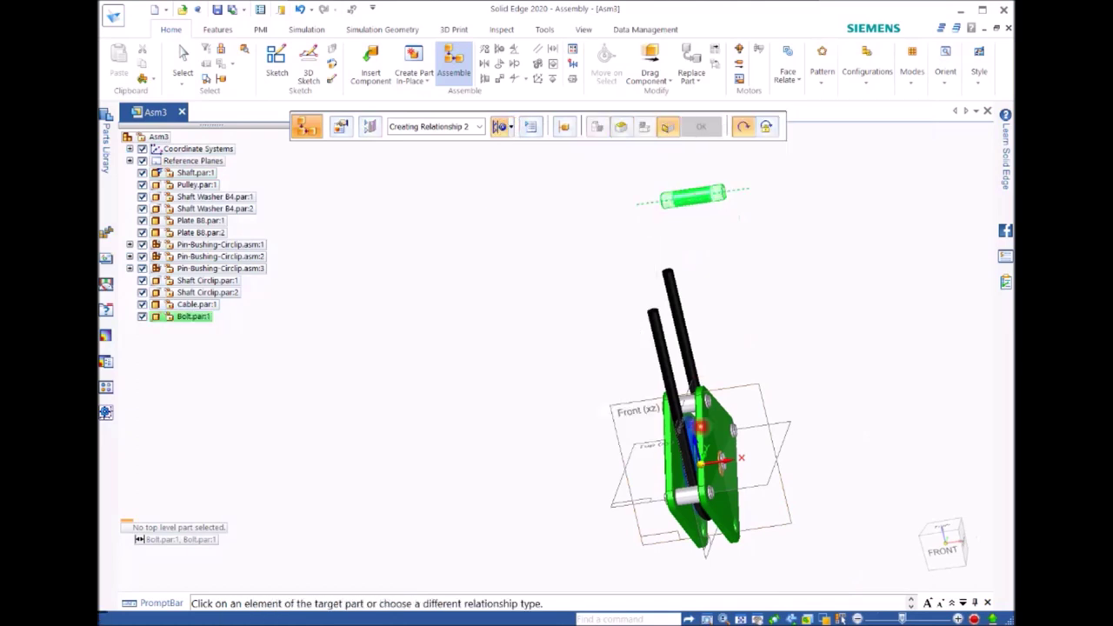
{"action": "scroll", "coordinate": [745, 579], "scroll_direction": "up", "scroll_amount": 5}
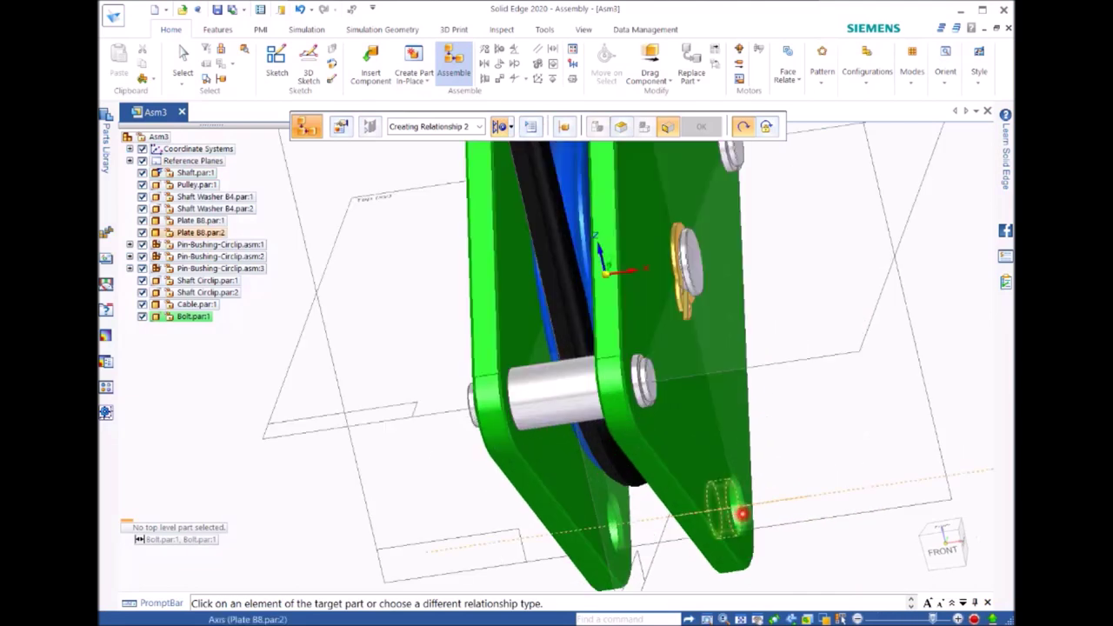
{"action": "left_click", "coordinate": [739, 513]}
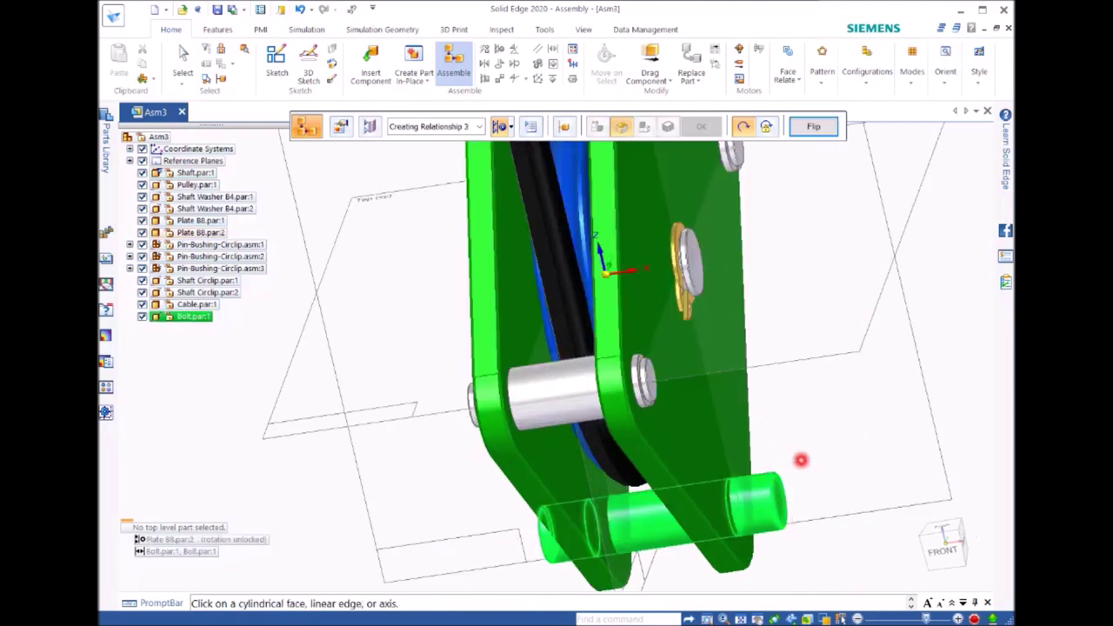
Step: Switch to the front view and open the Parts Library
{"action": "scroll", "coordinate": [802, 459], "scroll_direction": "down", "scroll_amount": 5}
{"action": "key", "text": "ctrl+f"}
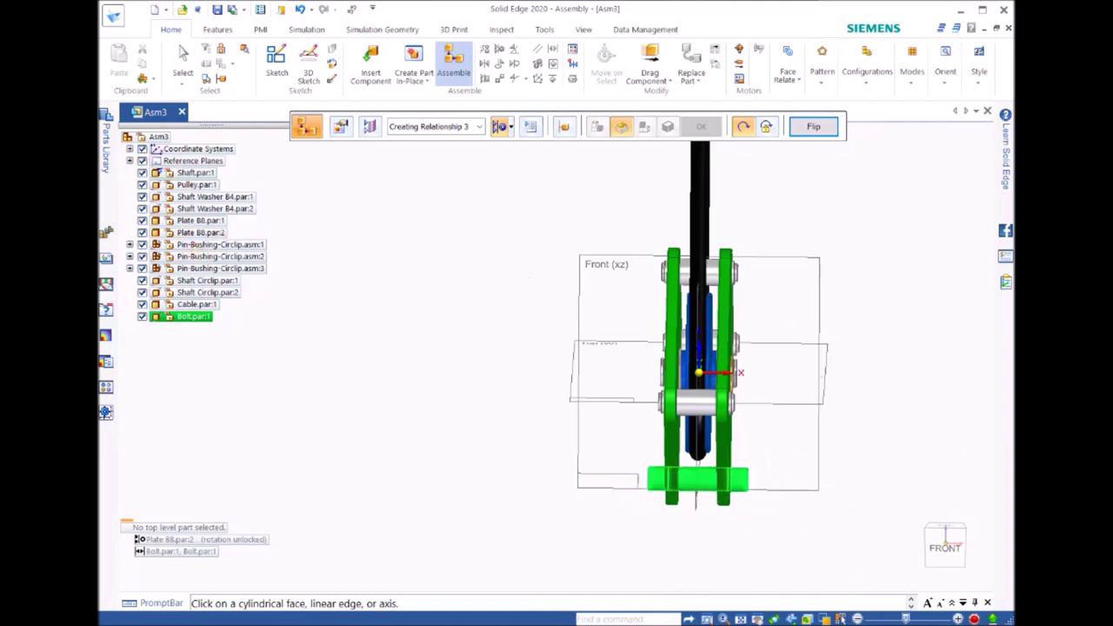
{"action": "left_click", "coordinate": [107, 163]}
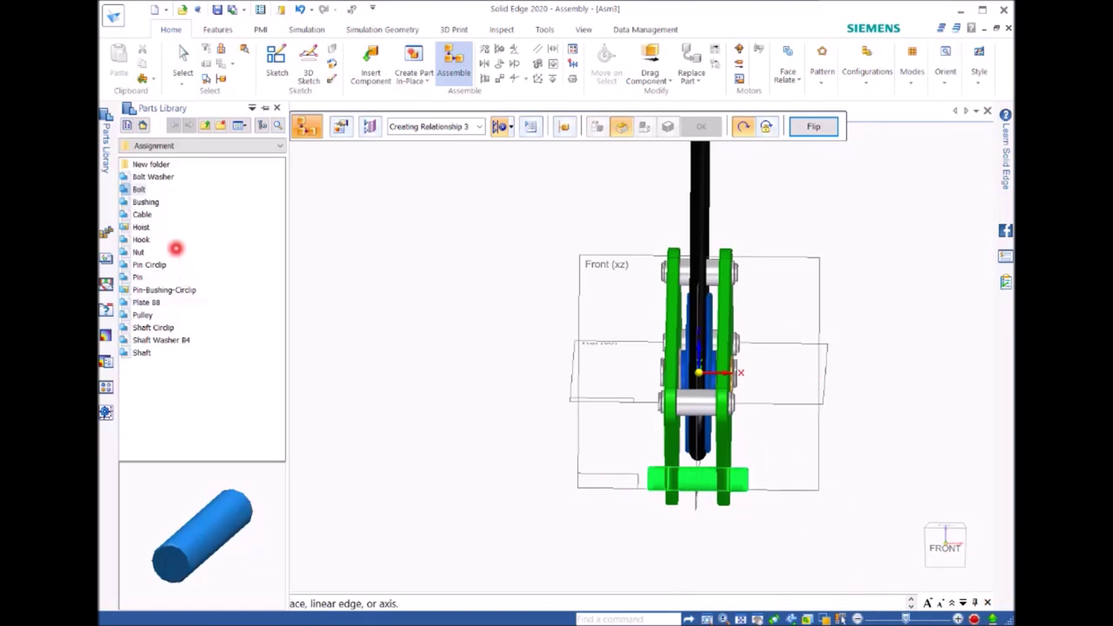
Step: Place a Bolt Washer in the assembly and axially align its bore onto the bolt's axis
{"action": "left_click", "coordinate": [165, 176]}
{"action": "left_click_drag", "start_coordinate": [192, 193], "coordinate": [514, 388]}
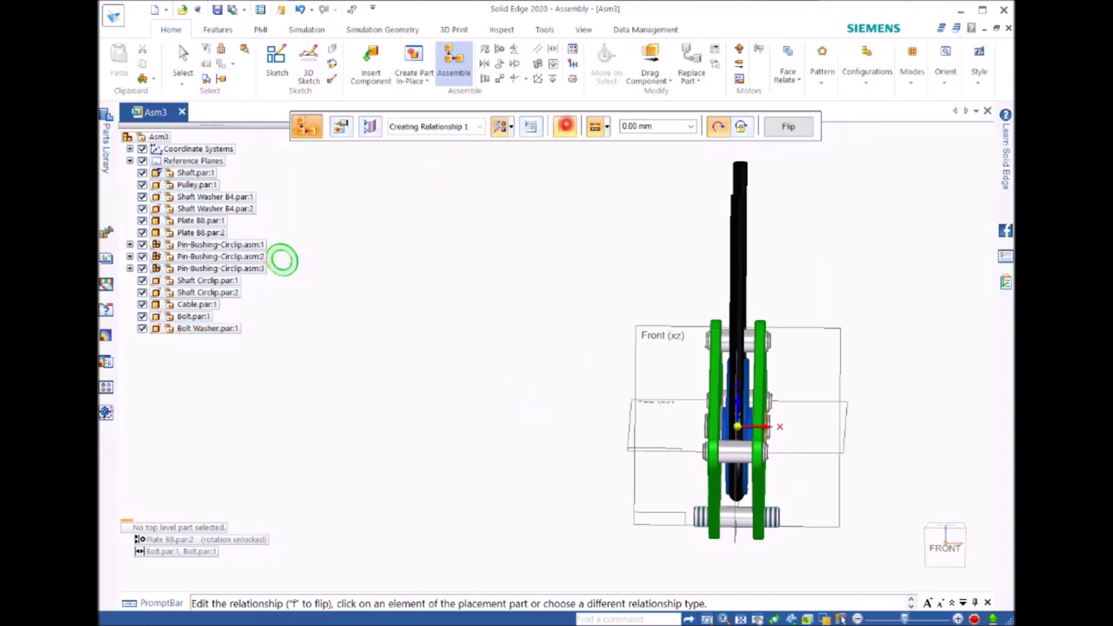
{"action": "left_click", "coordinate": [509, 128]}
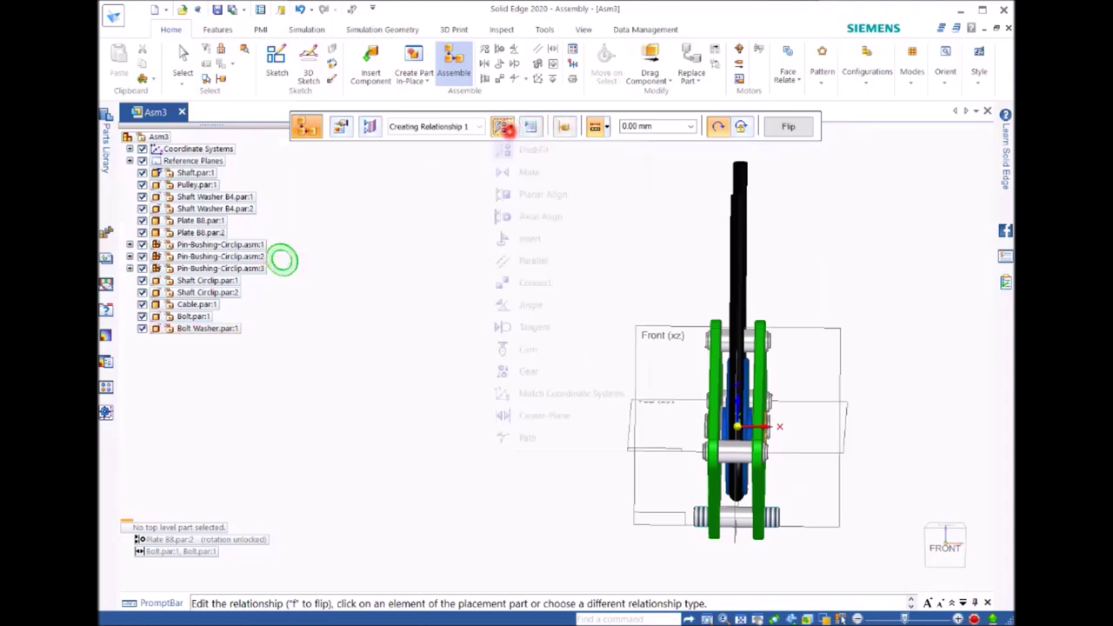
{"action": "left_click", "coordinate": [522, 216]}
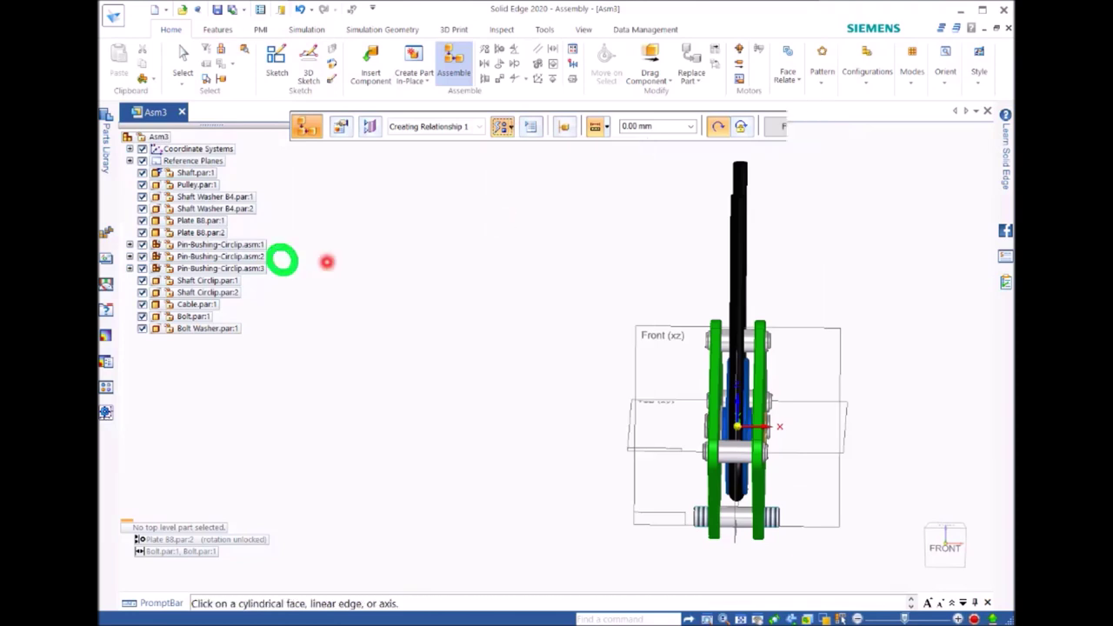
{"action": "left_click", "coordinate": [281, 260]}
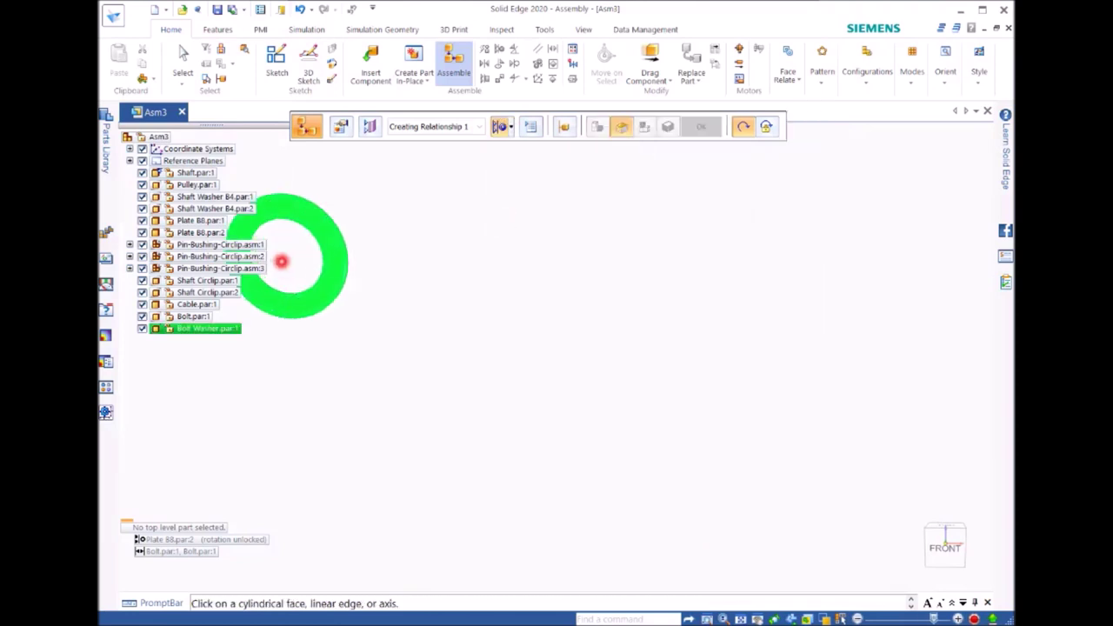
{"action": "left_click", "coordinate": [343, 246]}
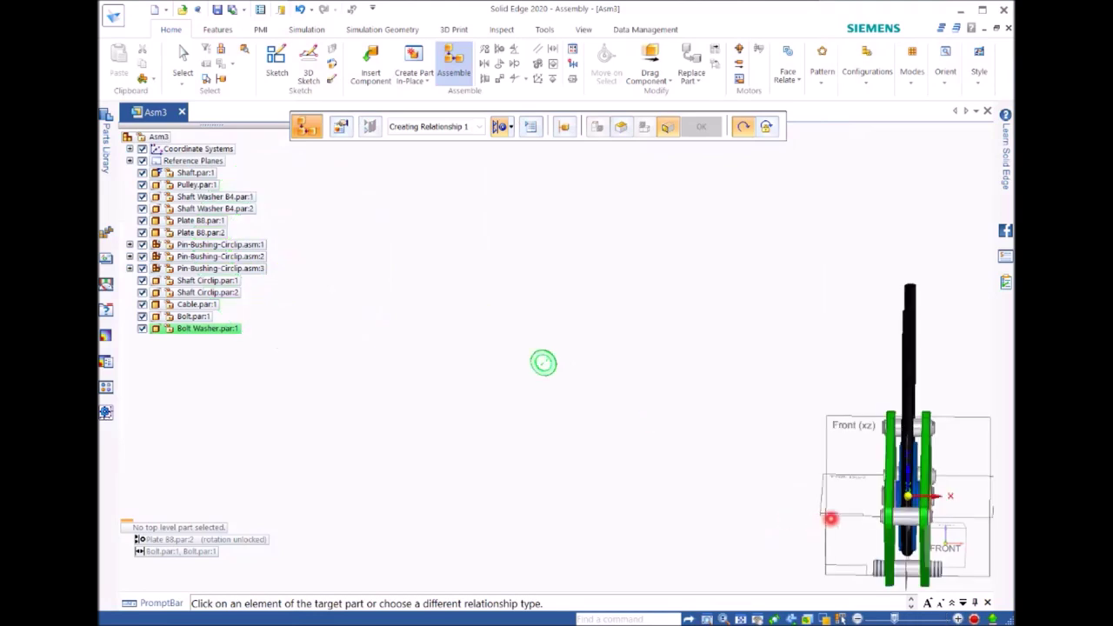
{"action": "scroll", "coordinate": [874, 472], "scroll_direction": "up", "scroll_amount": 2}
{"action": "scroll", "coordinate": [885, 580], "scroll_direction": "down", "scroll_amount": 2}
{"action": "scroll", "coordinate": [892, 487], "scroll_direction": "up", "scroll_amount": 3}
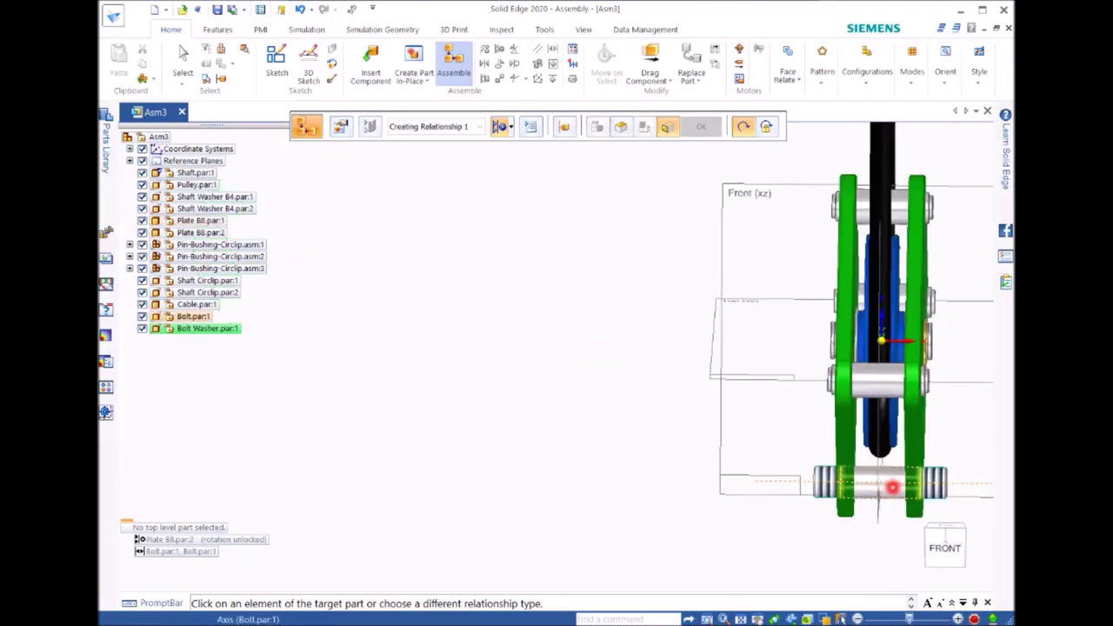
{"action": "left_click", "coordinate": [892, 486]}
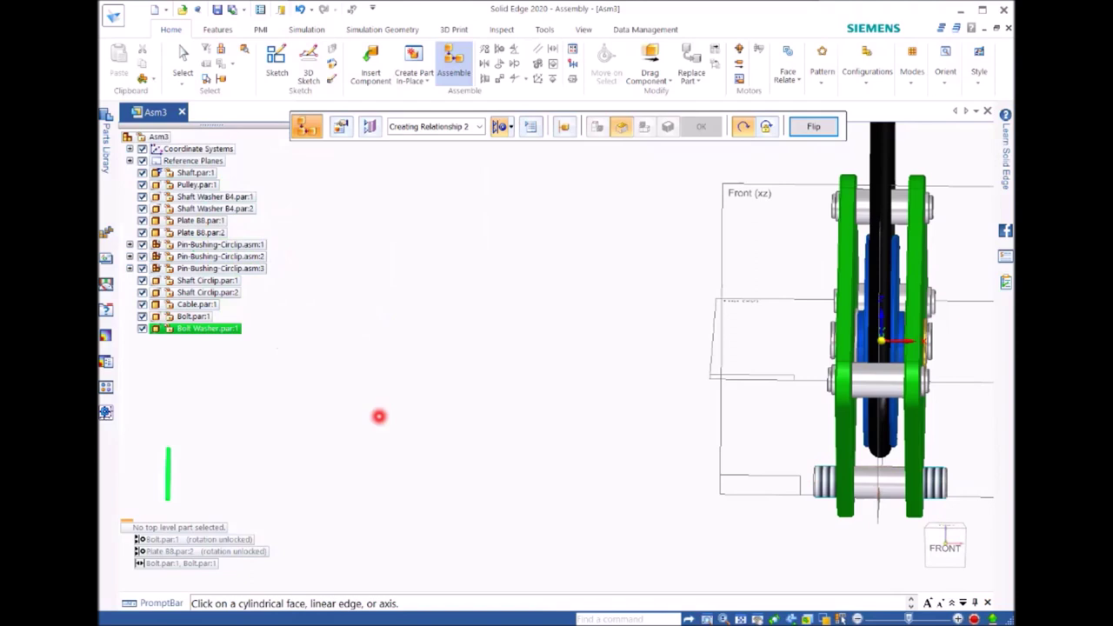
{"action": "middle_click_drag", "start_coordinate": [305, 445], "coordinate": [336, 442]}
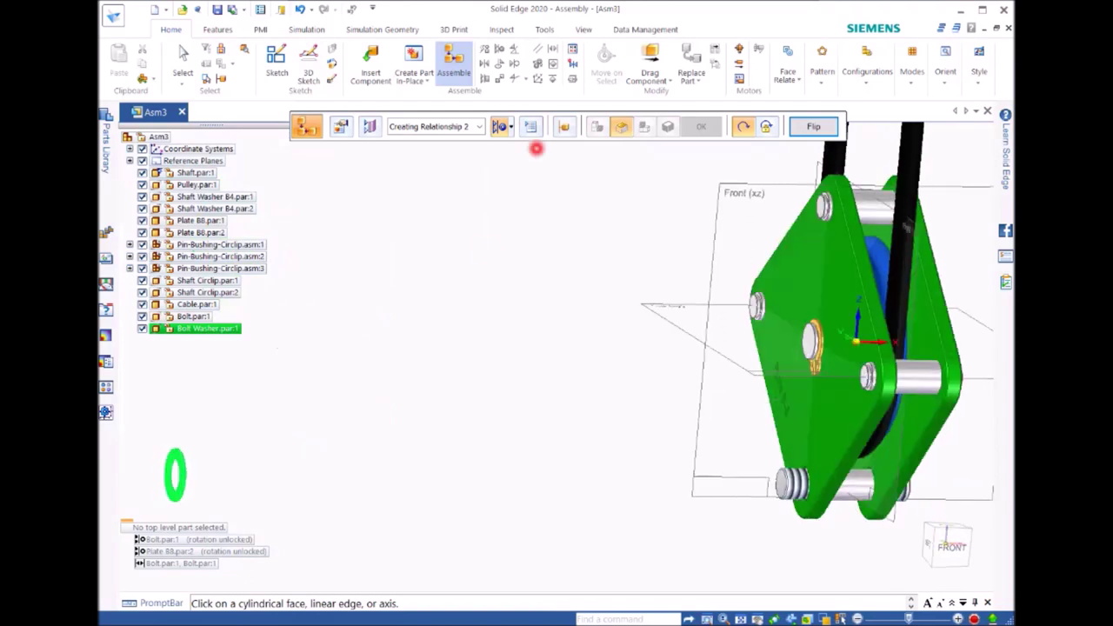
Step: Mate the washer's flat face flush against the Plate B8 face at 0.00 mm
{"action": "left_click", "coordinate": [501, 126]}
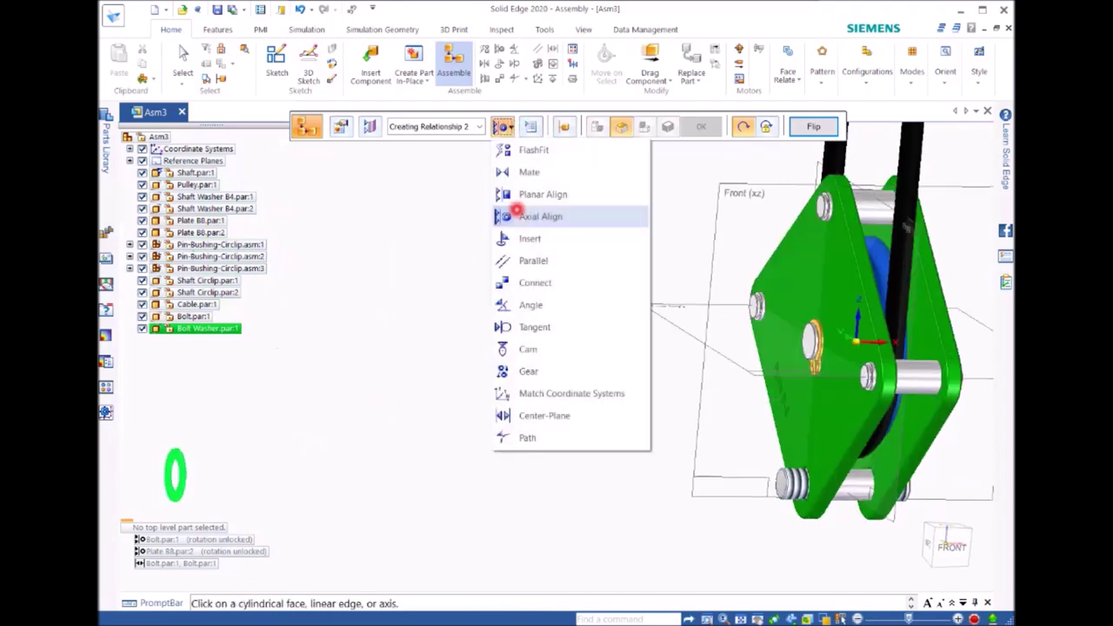
{"action": "left_click", "coordinate": [509, 172]}
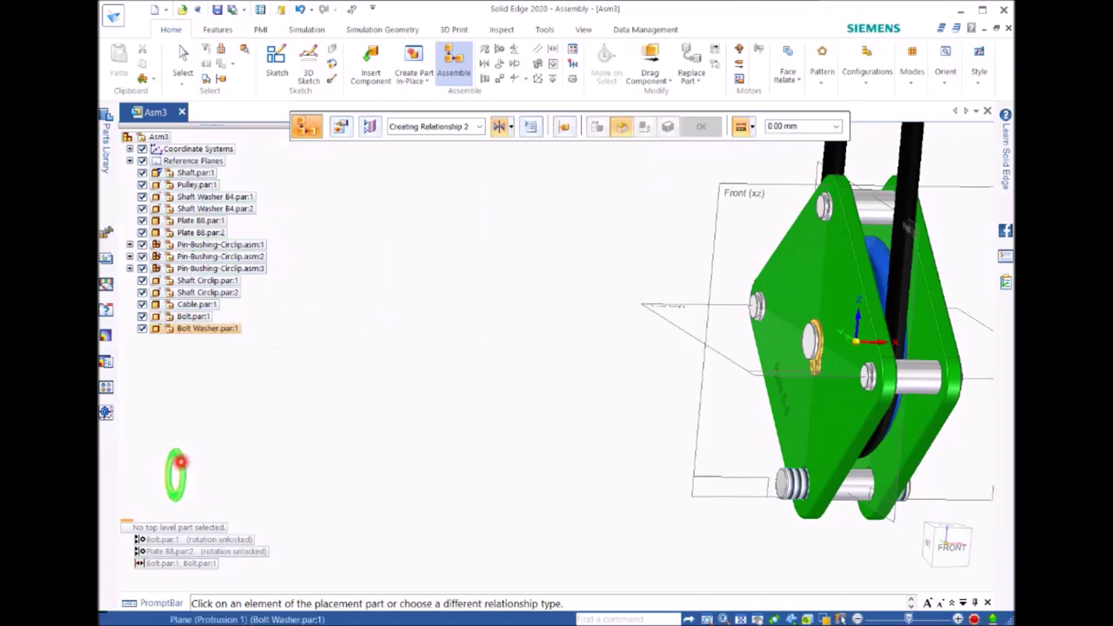
{"action": "left_click", "coordinate": [181, 462]}
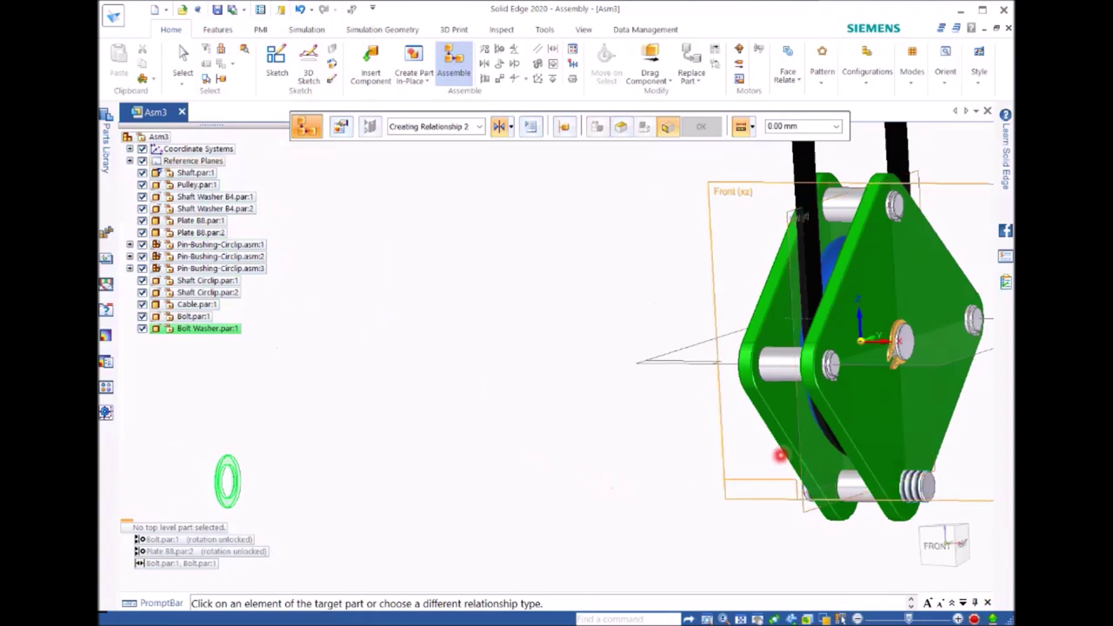
{"action": "left_click", "coordinate": [784, 421]}
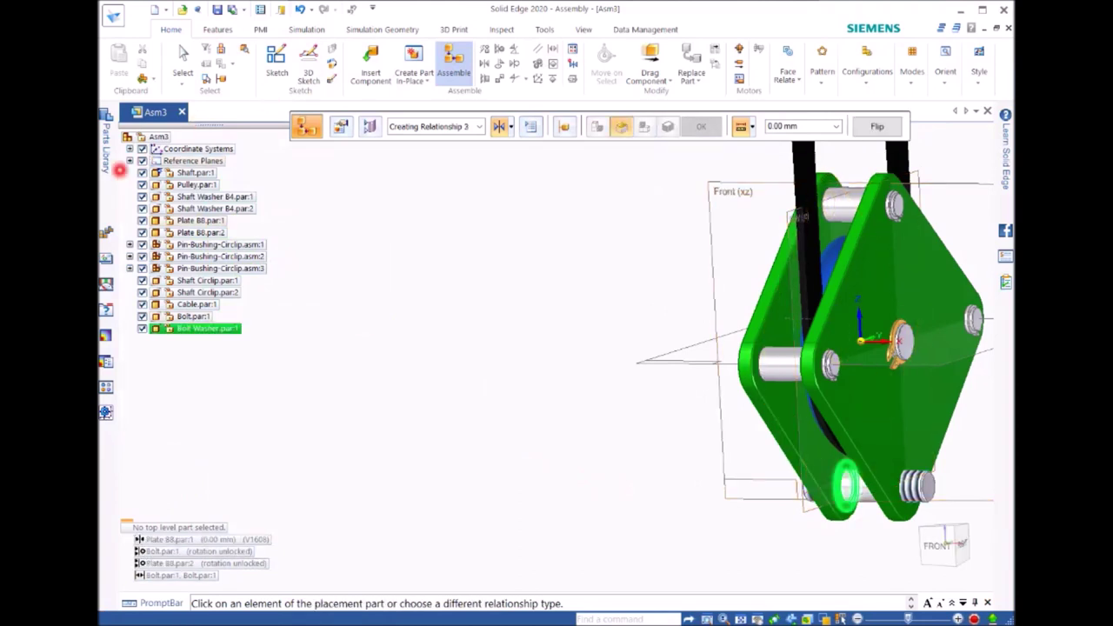
Step: Insert a second Bolt Washer from the Parts Library and choose Axial Align
{"action": "left_click", "coordinate": [107, 152]}
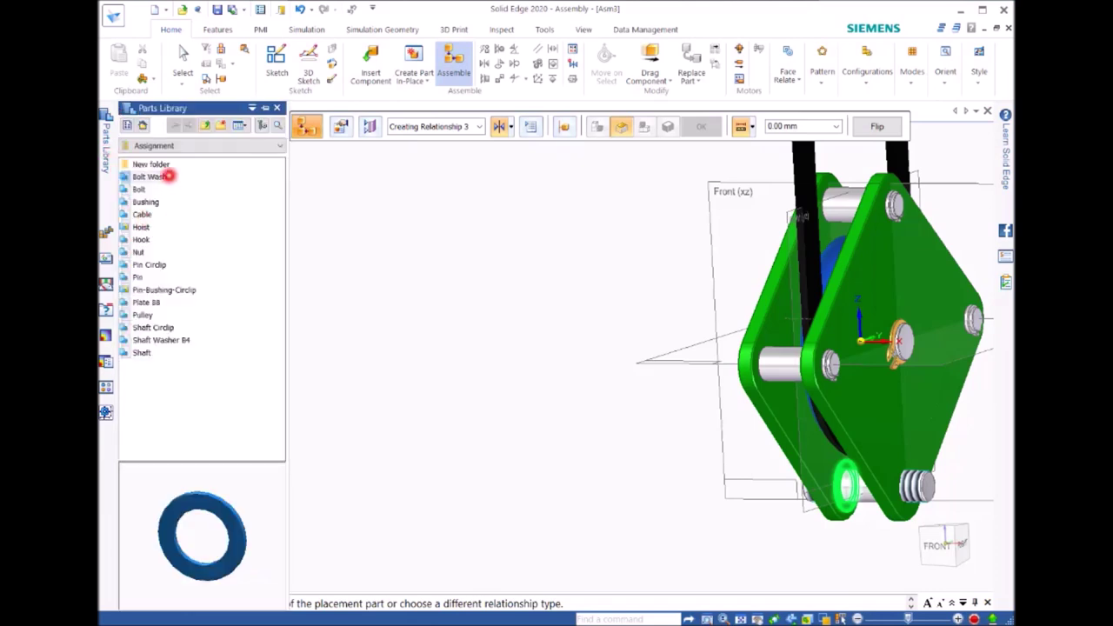
{"action": "double_click", "coordinate": [155, 177]}
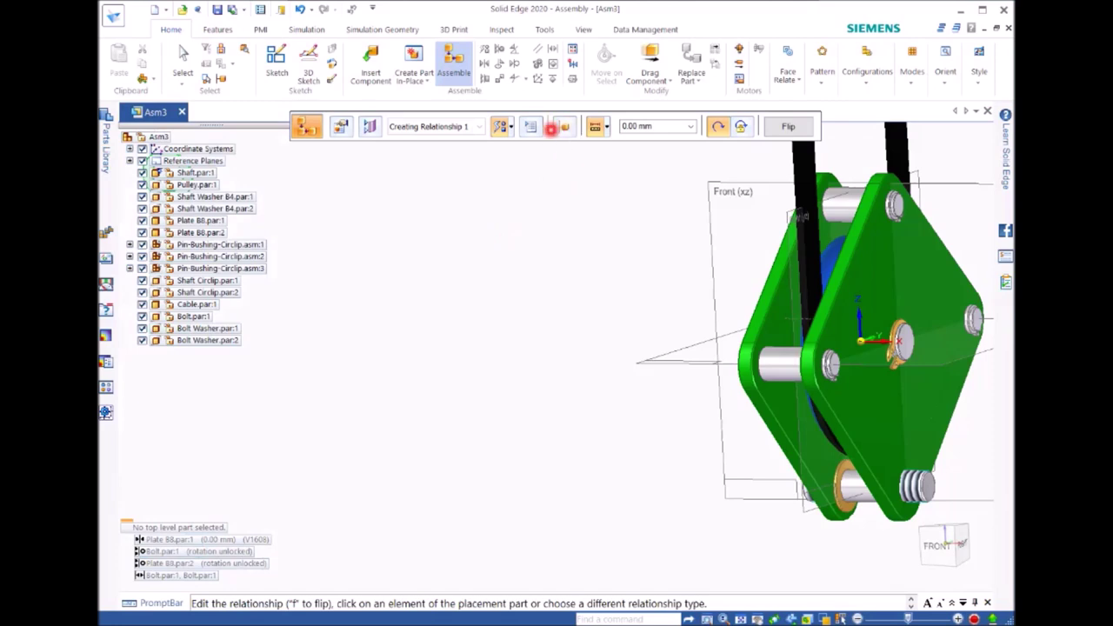
{"action": "left_click", "coordinate": [507, 127]}
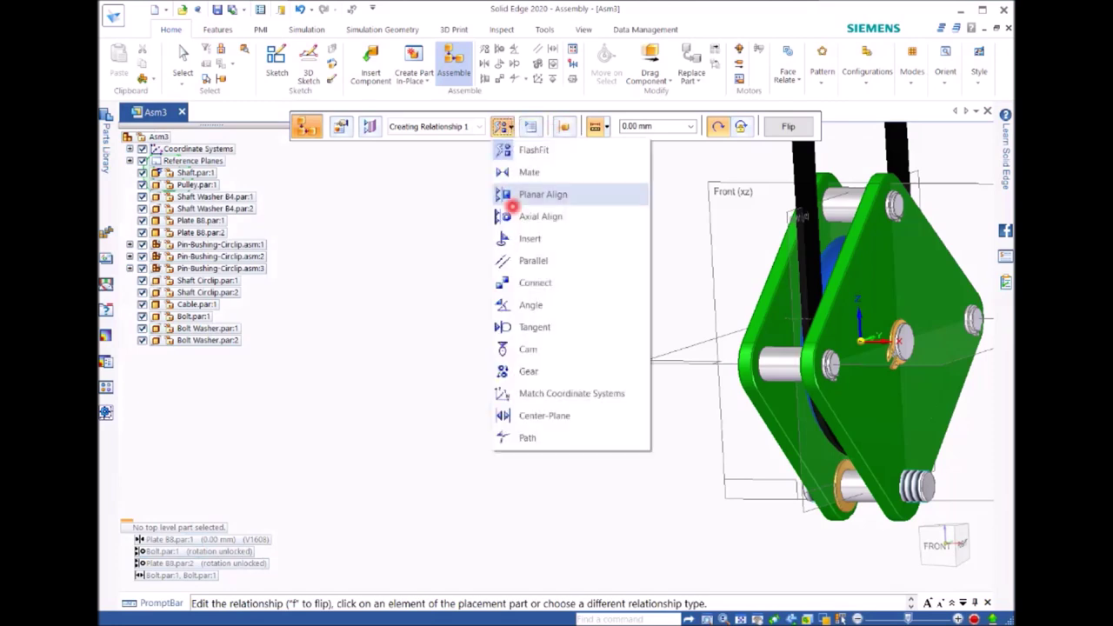
{"action": "left_click", "coordinate": [531, 218]}
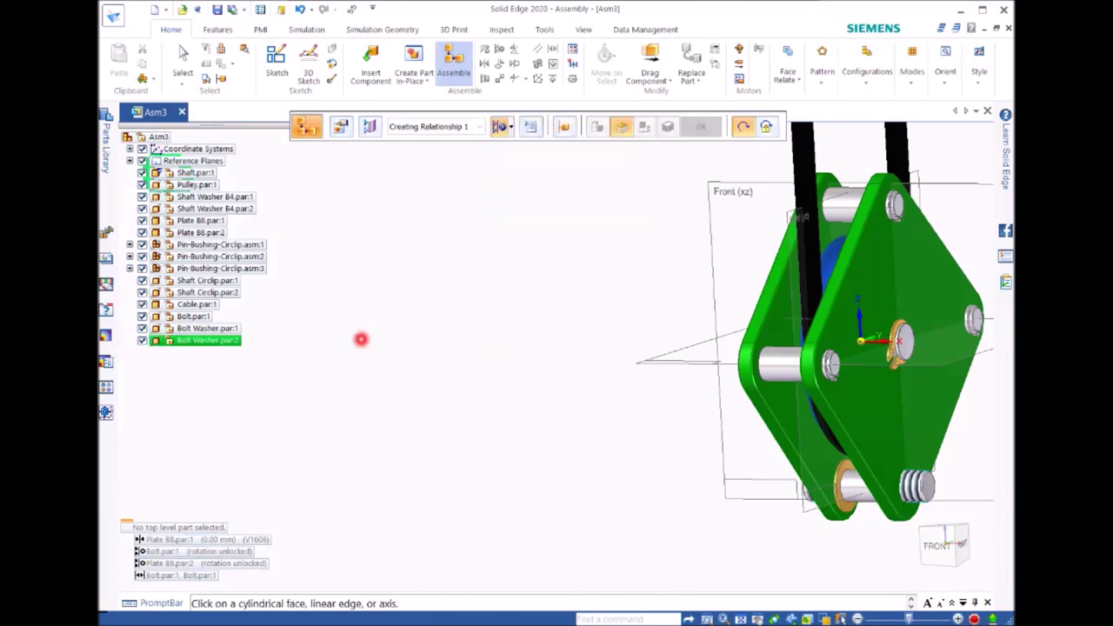
Step: Pick the second washer's cylindrical bore and bring the plate assembly back into view
{"action": "scroll", "coordinate": [357, 332], "scroll_direction": "down", "scroll_amount": 5}
{"action": "scroll", "coordinate": [408, 373], "scroll_direction": "up", "scroll_amount": 5}
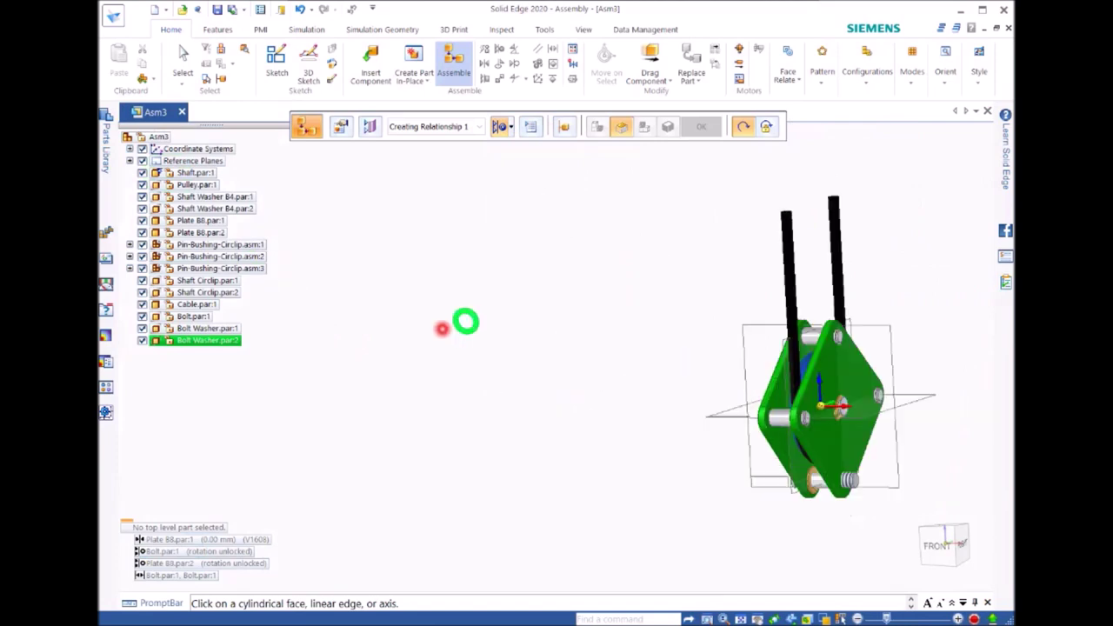
{"action": "scroll", "coordinate": [498, 303], "scroll_direction": "up", "scroll_amount": 3}
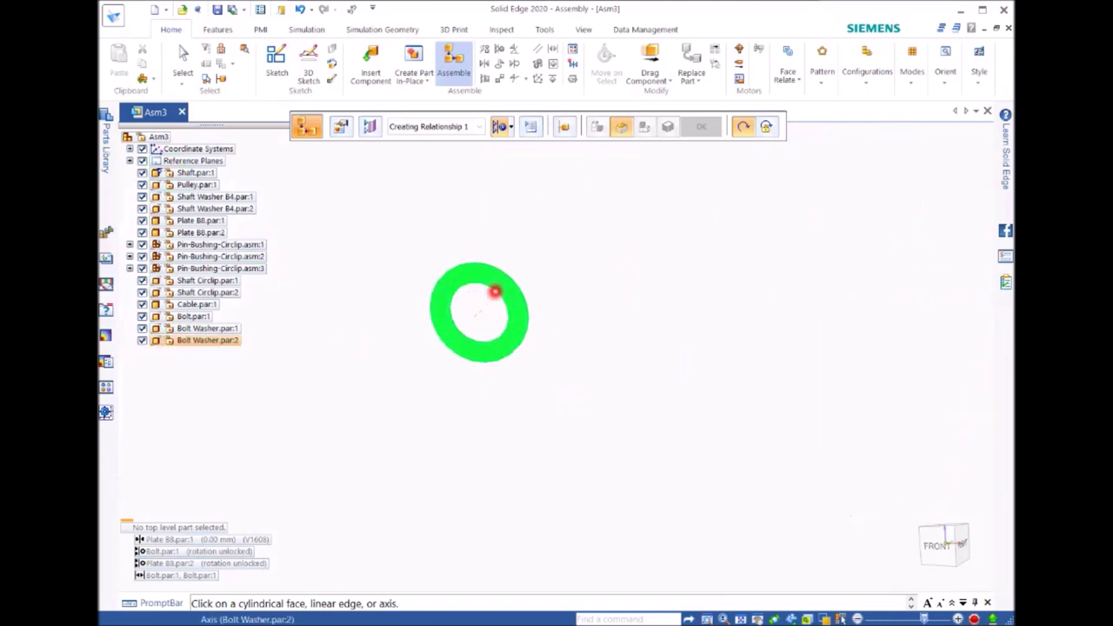
{"action": "left_click", "coordinate": [499, 290]}
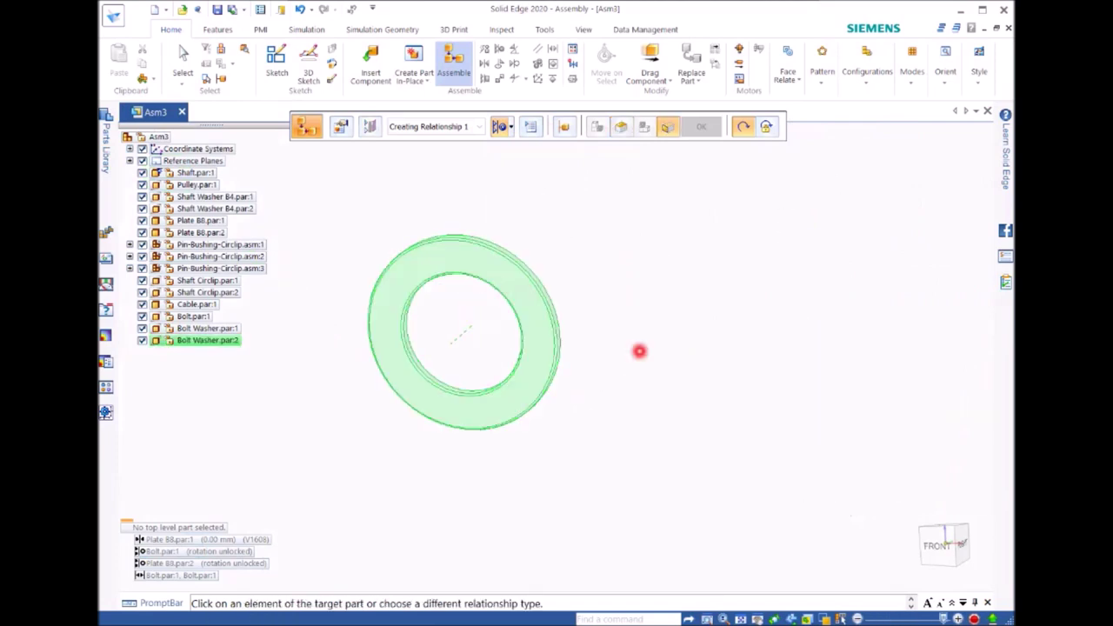
{"action": "scroll", "coordinate": [713, 380], "scroll_direction": "down", "scroll_amount": 5}
{"action": "middle_click_drag", "start_coordinate": [773, 422], "coordinate": [438, 363]}
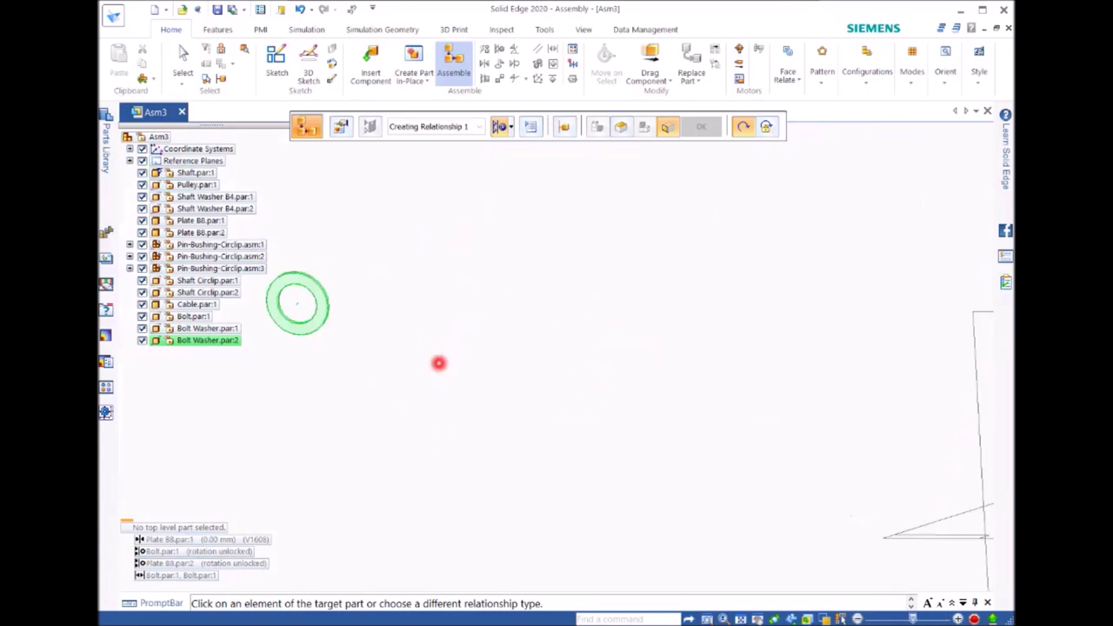
{"action": "scroll", "coordinate": [609, 374], "scroll_direction": "up", "scroll_amount": 3}
{"action": "scroll", "coordinate": [659, 388], "scroll_direction": "down", "scroll_amount": 5}
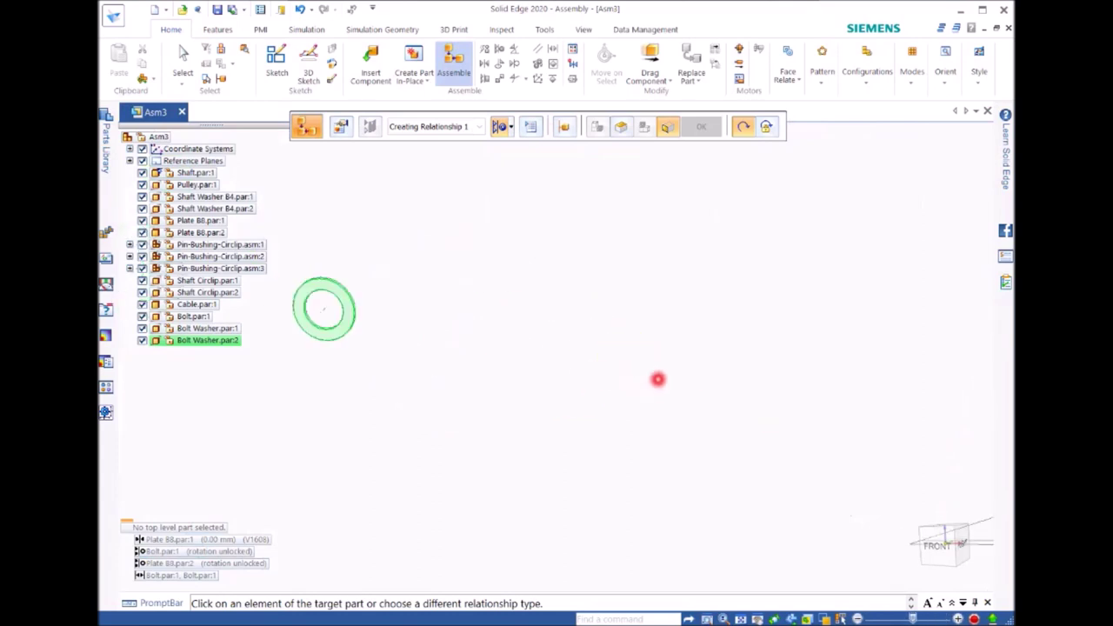
{"action": "middle_click_drag", "start_coordinate": [521, 351], "coordinate": [329, 296], "text": "shift"}
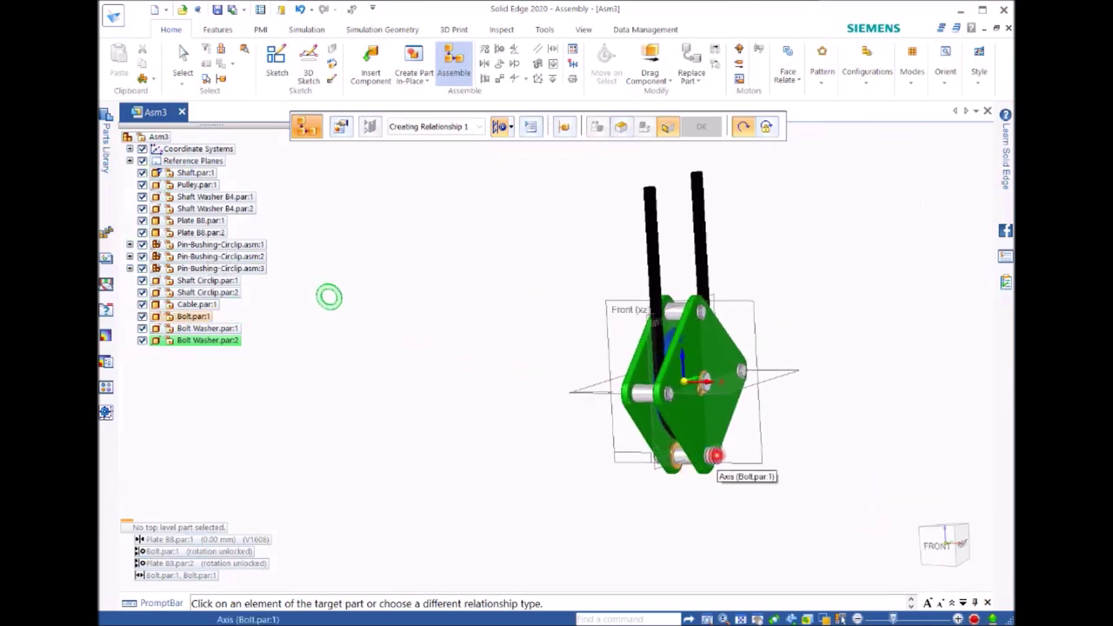
Step: Align the second washer onto the bolt's axis and pick its flat face for a Mate
{"action": "left_click", "coordinate": [442, 445]}
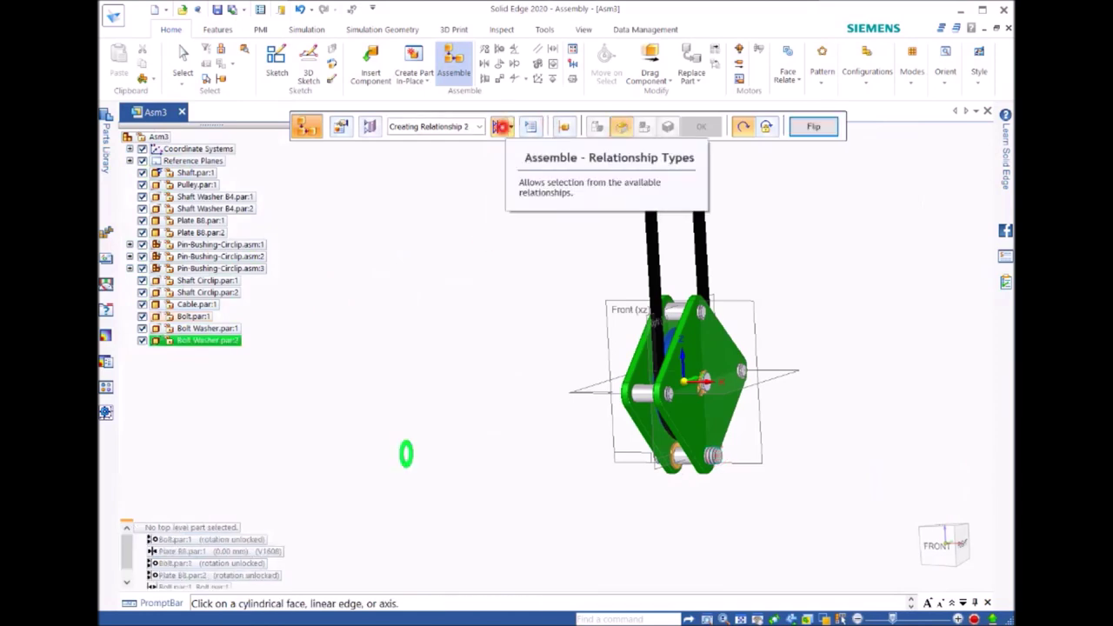
{"action": "left_click", "coordinate": [512, 127]}
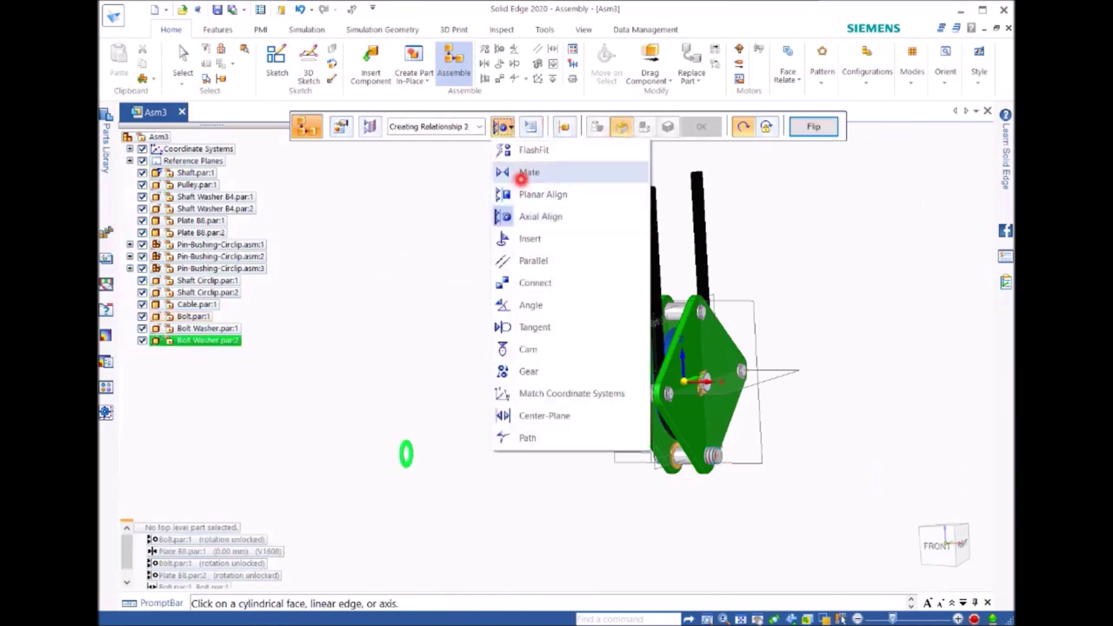
{"action": "left_click", "coordinate": [527, 172]}
{"action": "scroll", "coordinate": [418, 468], "scroll_direction": "up", "scroll_amount": 3}
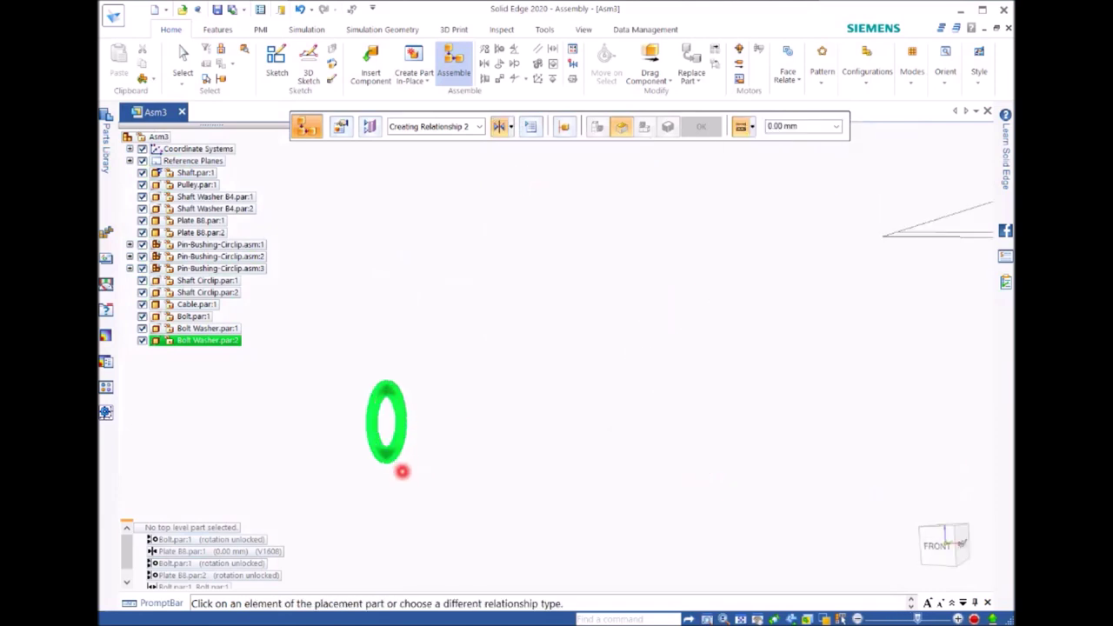
{"action": "left_click", "coordinate": [396, 398]}
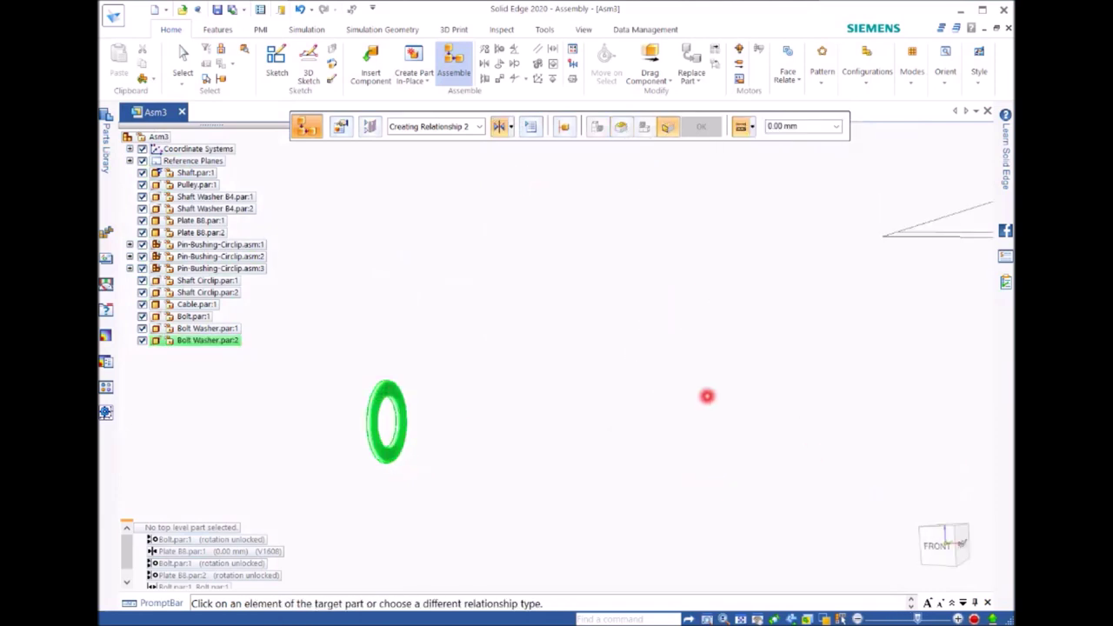
Step: Mate the second washer against the opposite plate face, then reopen the Parts Library
{"action": "scroll", "coordinate": [704, 385], "scroll_direction": "down", "scroll_amount": 2}
{"action": "scroll", "coordinate": [704, 385], "scroll_direction": "down", "scroll_amount": 2}
{"action": "middle_click_drag", "start_coordinate": [715, 400], "coordinate": [819, 405]}
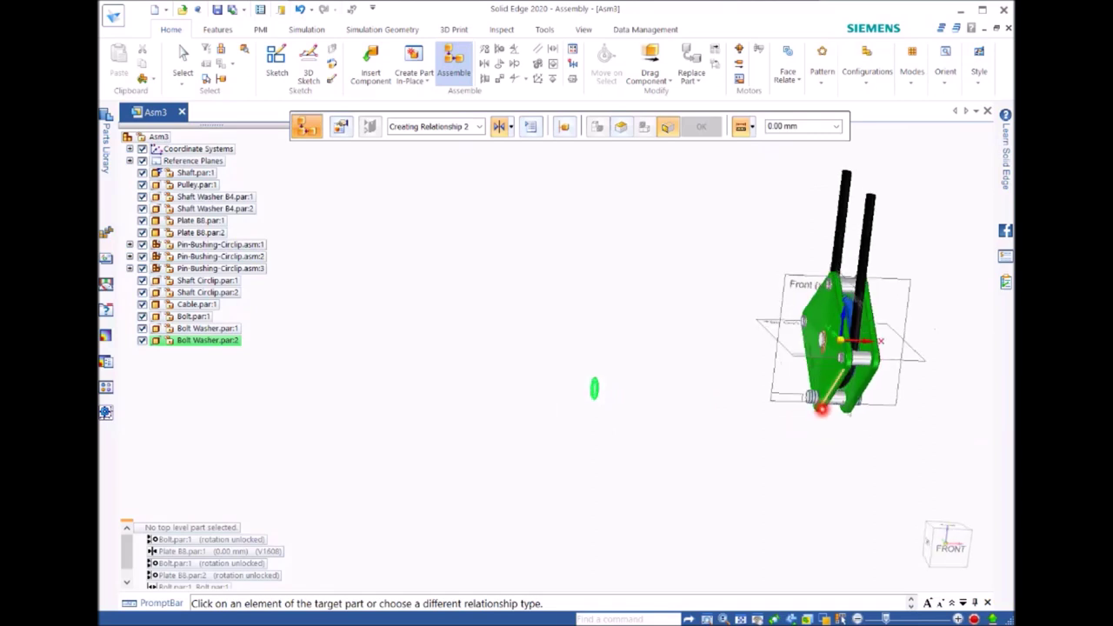
{"action": "scroll", "coordinate": [852, 436], "scroll_direction": "up", "scroll_amount": 3}
{"action": "scroll", "coordinate": [852, 436], "scroll_direction": "up", "scroll_amount": 2}
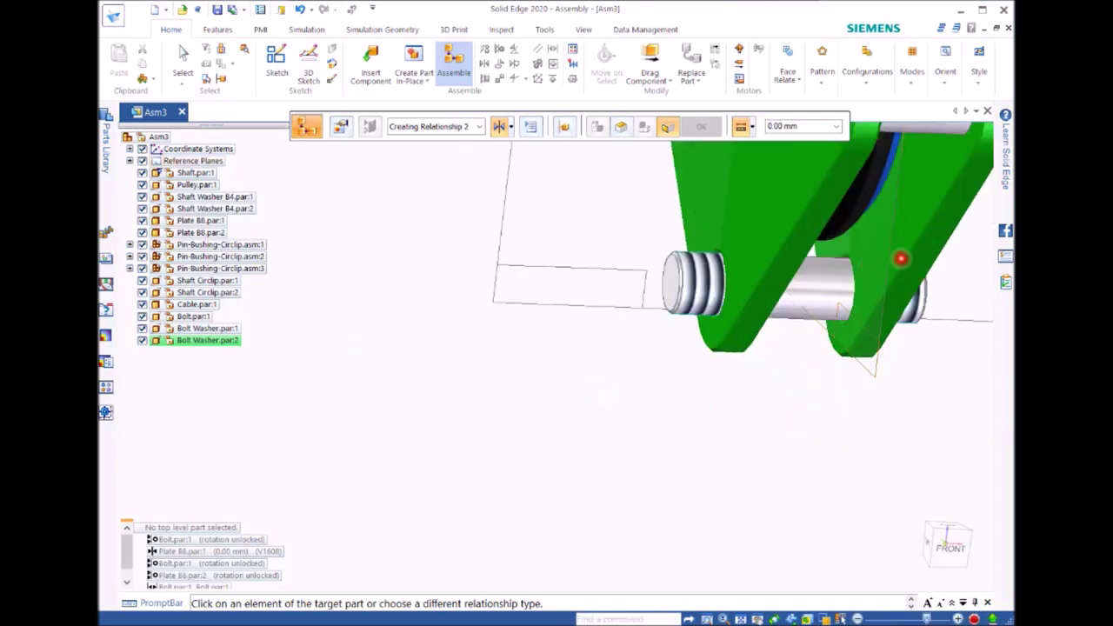
{"action": "left_click", "coordinate": [909, 231]}
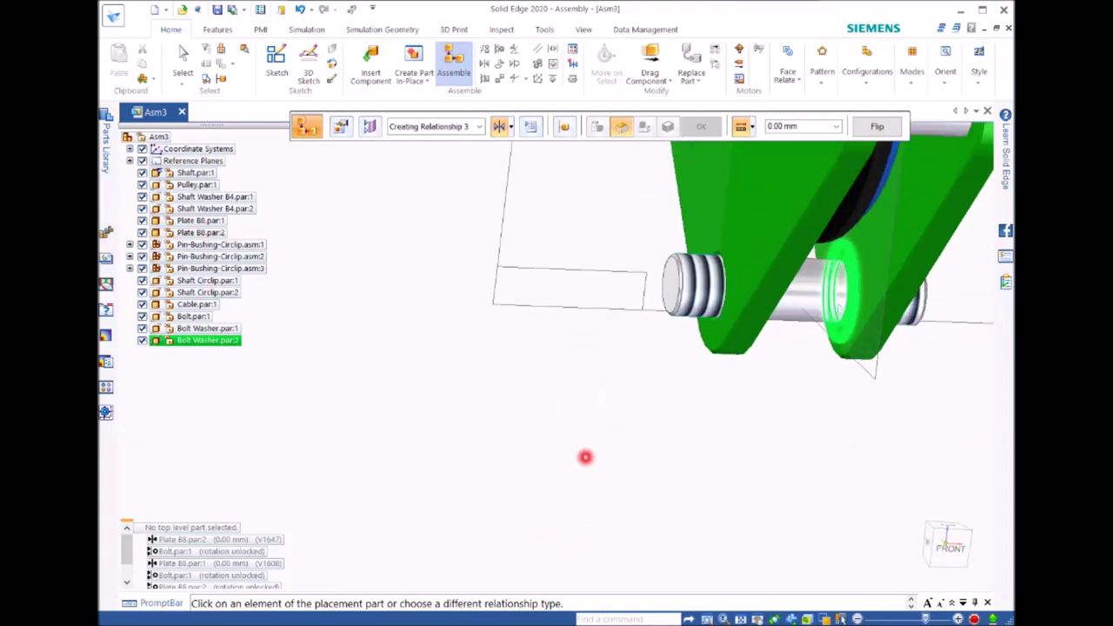
{"action": "middle_click_drag", "start_coordinate": [611, 406], "coordinate": [691, 353]}
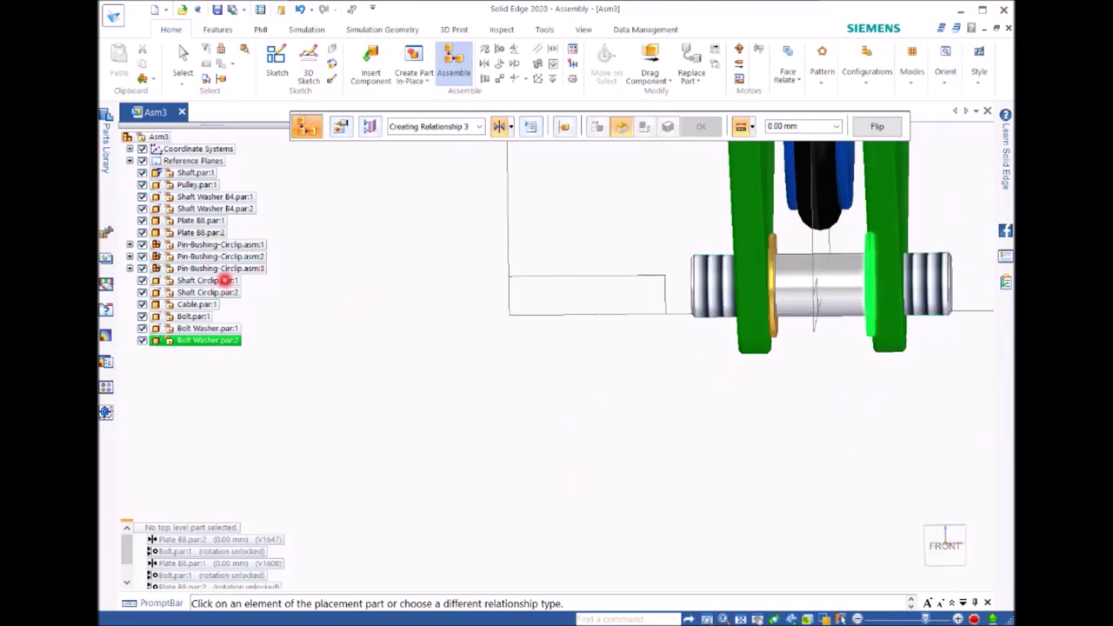
{"action": "left_click", "coordinate": [104, 142]}
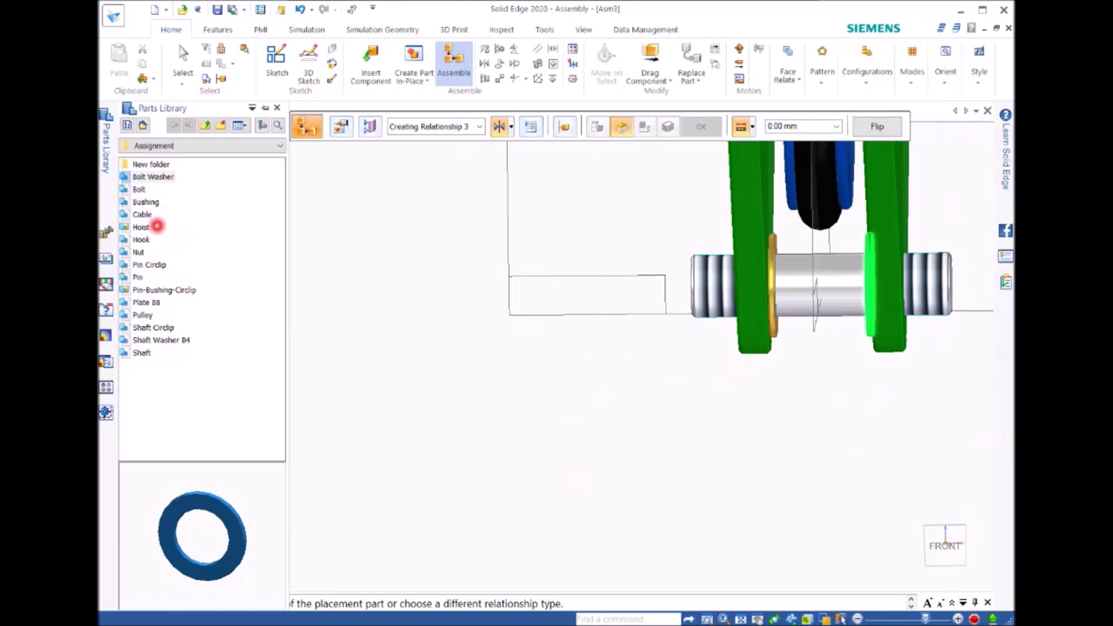
Step: Insert the Hook and axially align its eye onto the bolt's axis, starting a second relationship
{"action": "double_click", "coordinate": [141, 239]}
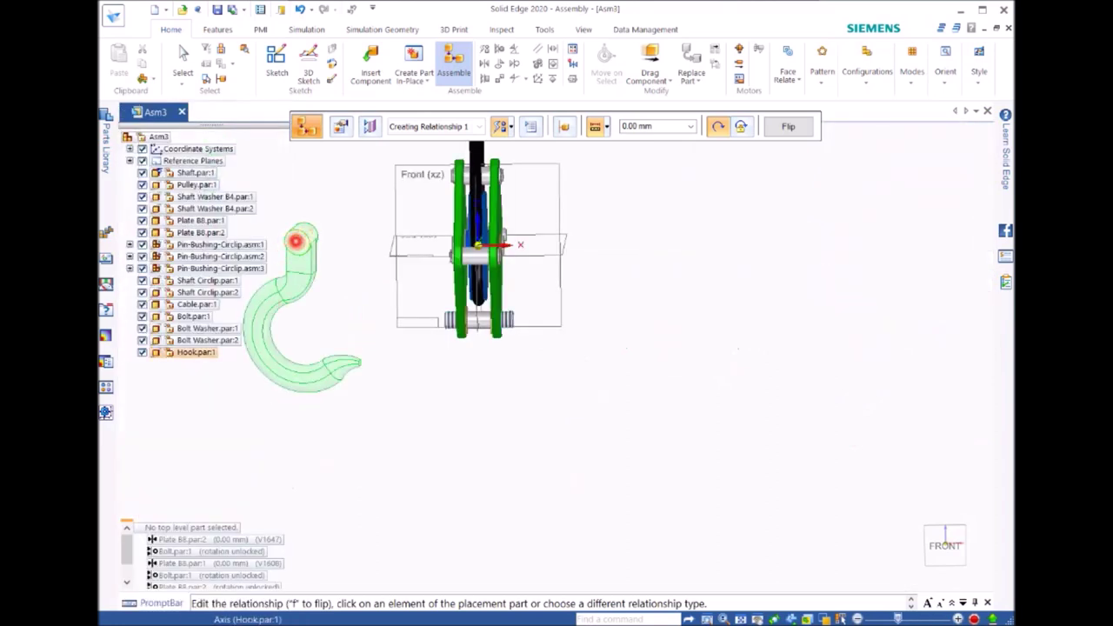
{"action": "left_click", "coordinate": [297, 241]}
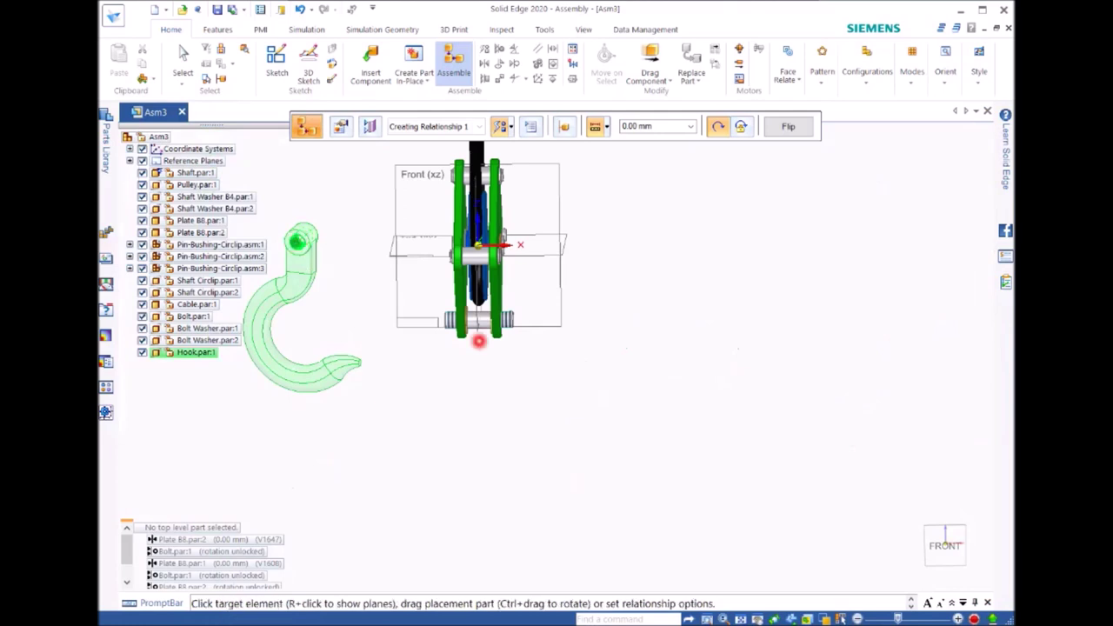
{"action": "left_click", "coordinate": [478, 320]}
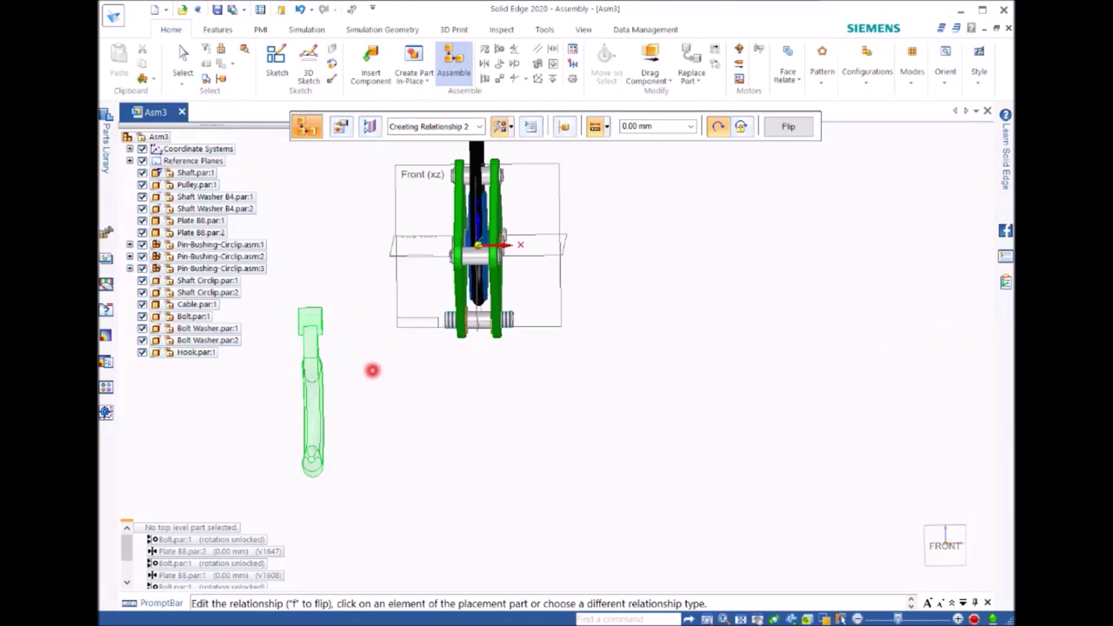
{"action": "mouse_move", "coordinate": [371, 370]}
{"action": "middle_mouse_down"}
{"action": "mouse_move", "coordinate": [397, 373]}
{"action": "mouse_move", "coordinate": [377, 357]}
{"action": "mouse_move", "coordinate": [370, 365]}
{"action": "middle_mouse_up"}
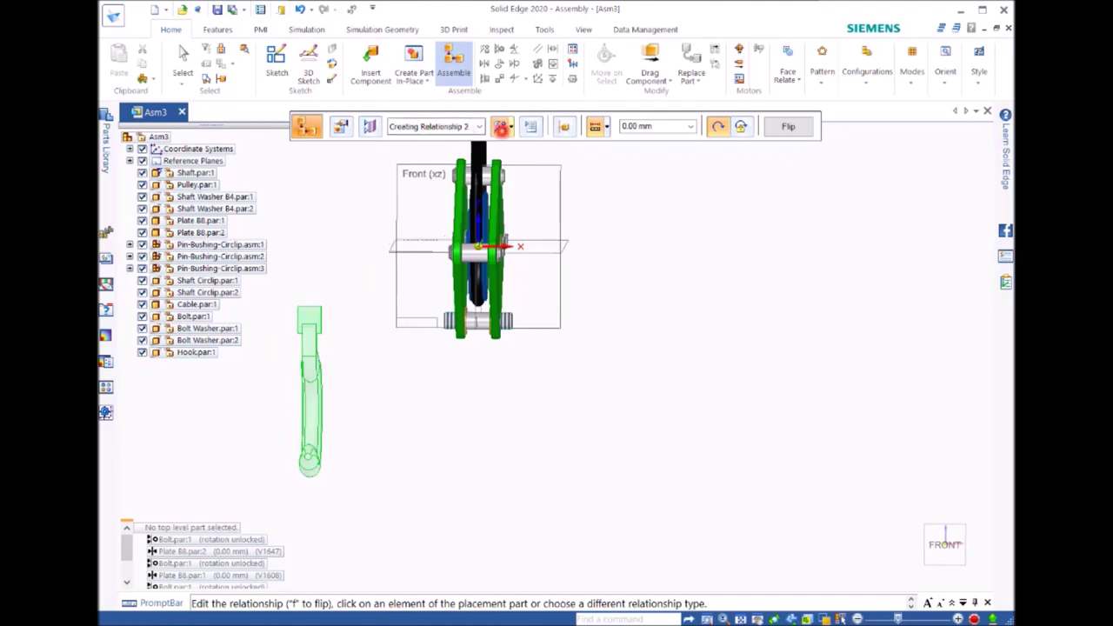
{"action": "left_click", "coordinate": [508, 125]}
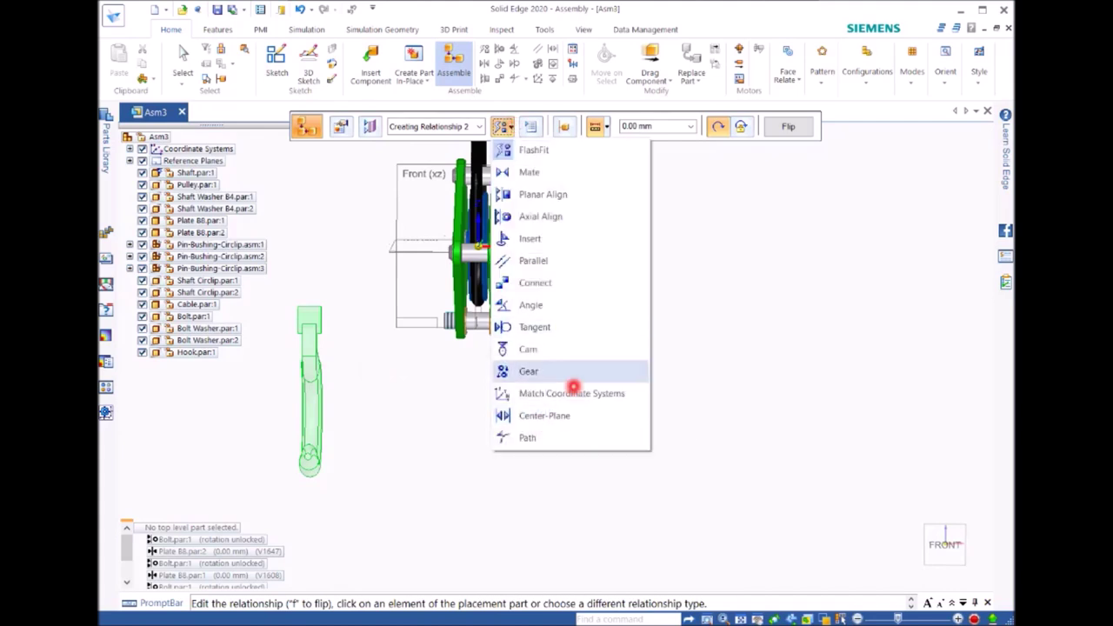
Step: Choose a Double Center-Plane relationship and pick the bolt's end faces
{"action": "left_click", "coordinate": [532, 415]}
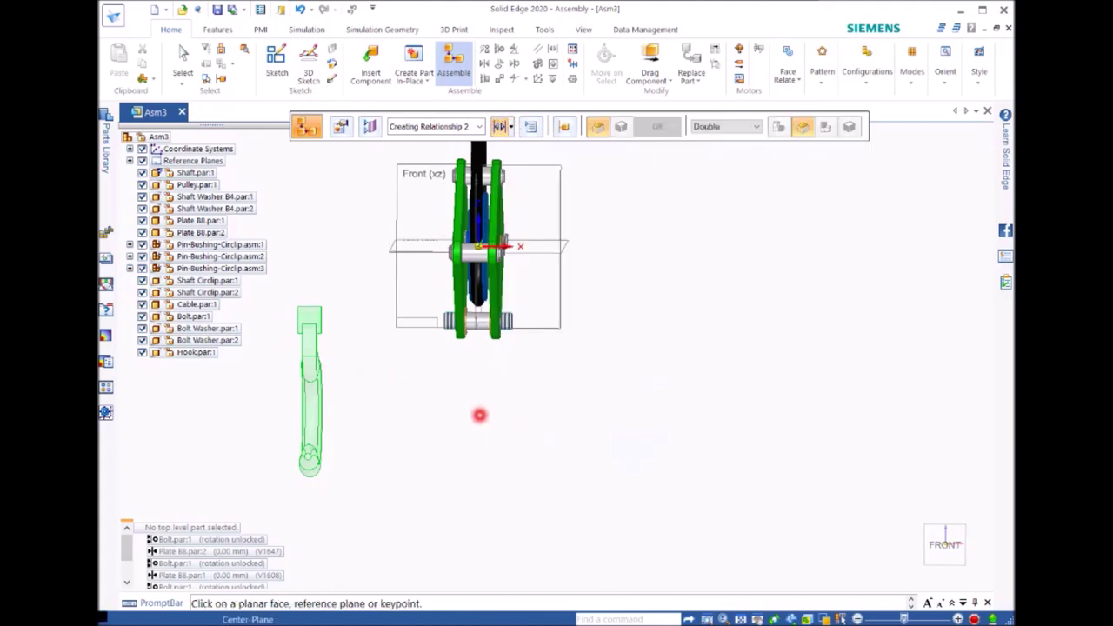
{"action": "scroll", "coordinate": [343, 348], "scroll_direction": "up", "scroll_amount": 2}
{"action": "middle_click_drag", "start_coordinate": [382, 357], "coordinate": [342, 343]}
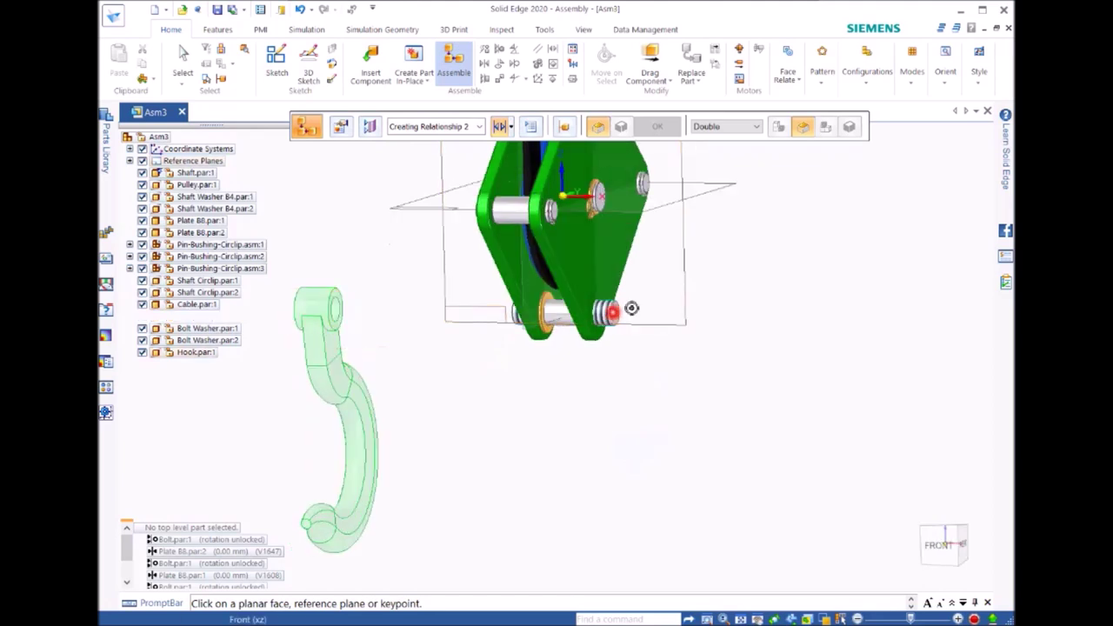
{"action": "scroll", "coordinate": [617, 315], "scroll_direction": "up", "scroll_amount": 4}
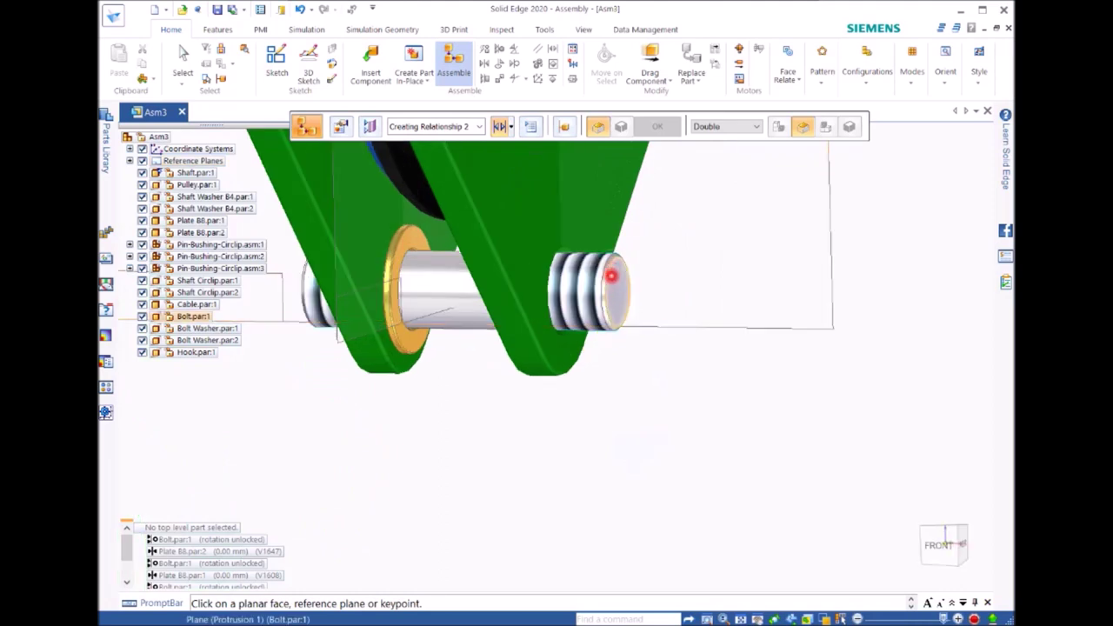
{"action": "scroll", "coordinate": [611, 275], "scroll_direction": "down", "scroll_amount": 2}
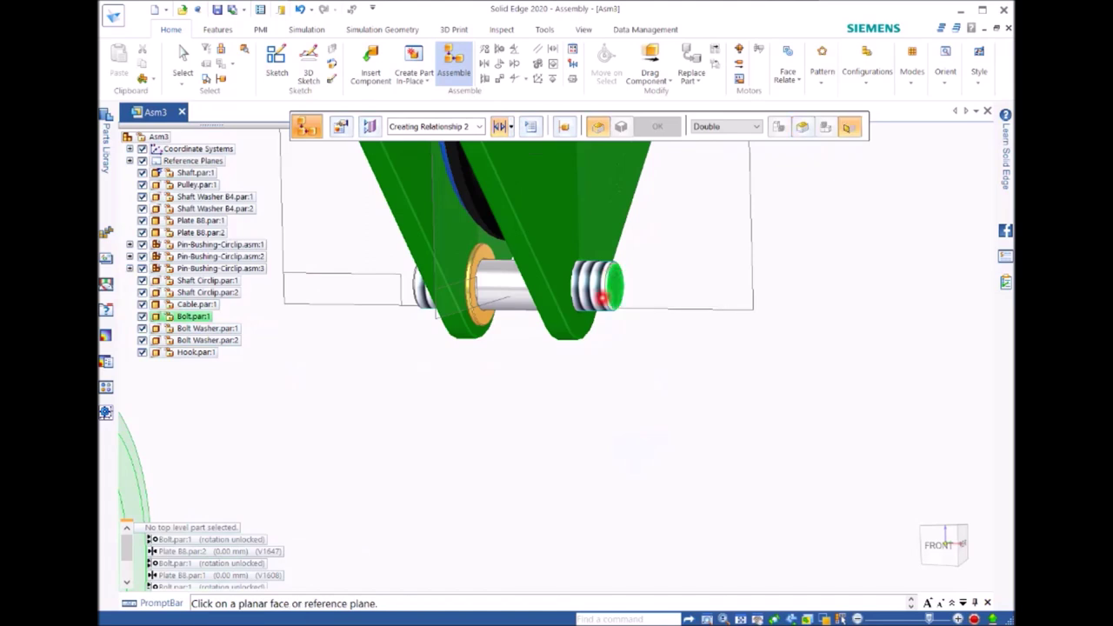
{"action": "middle_click_drag", "start_coordinate": [532, 385], "coordinate": [630, 396]}
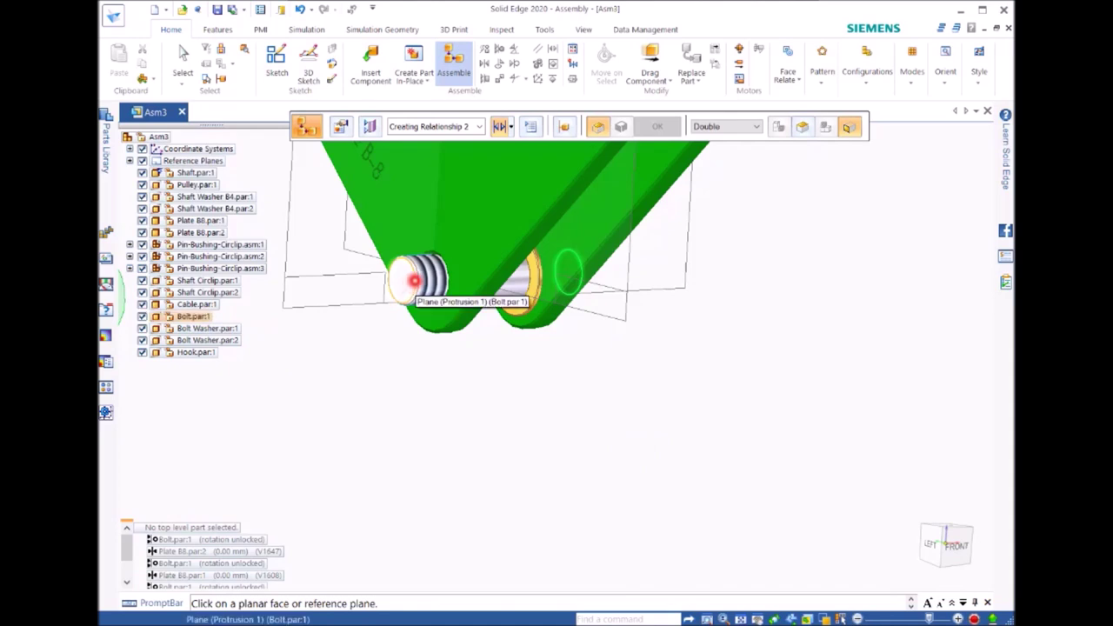
{"action": "left_click", "coordinate": [415, 280]}
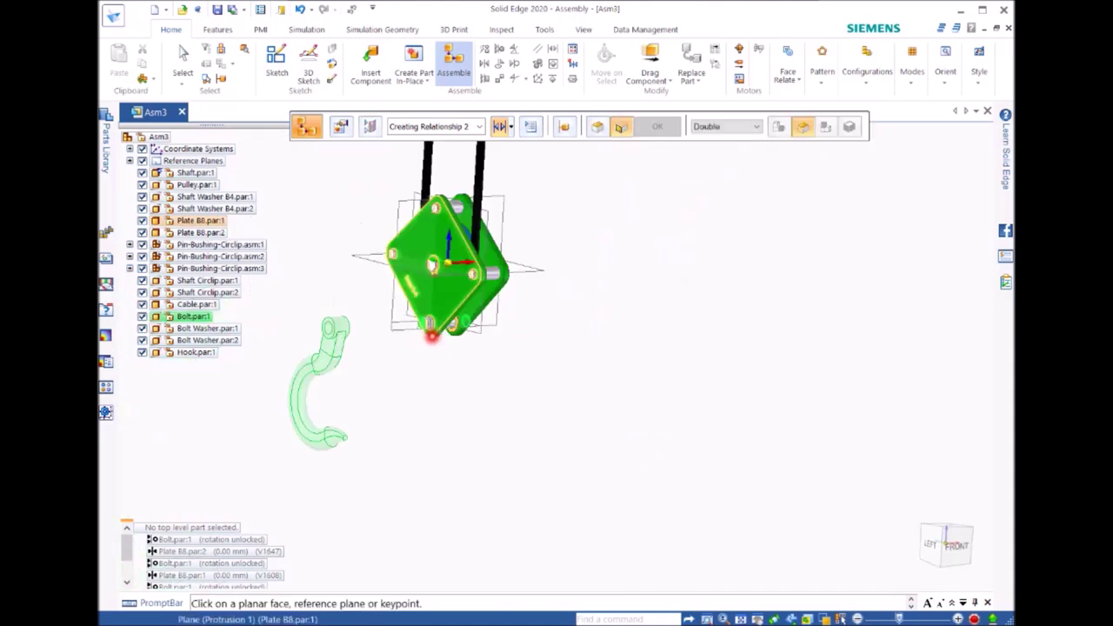
Step: Pick both side faces of the hook eye to centre it, then finish and select the hook
{"action": "scroll", "coordinate": [348, 338], "scroll_direction": "up", "scroll_amount": 3}
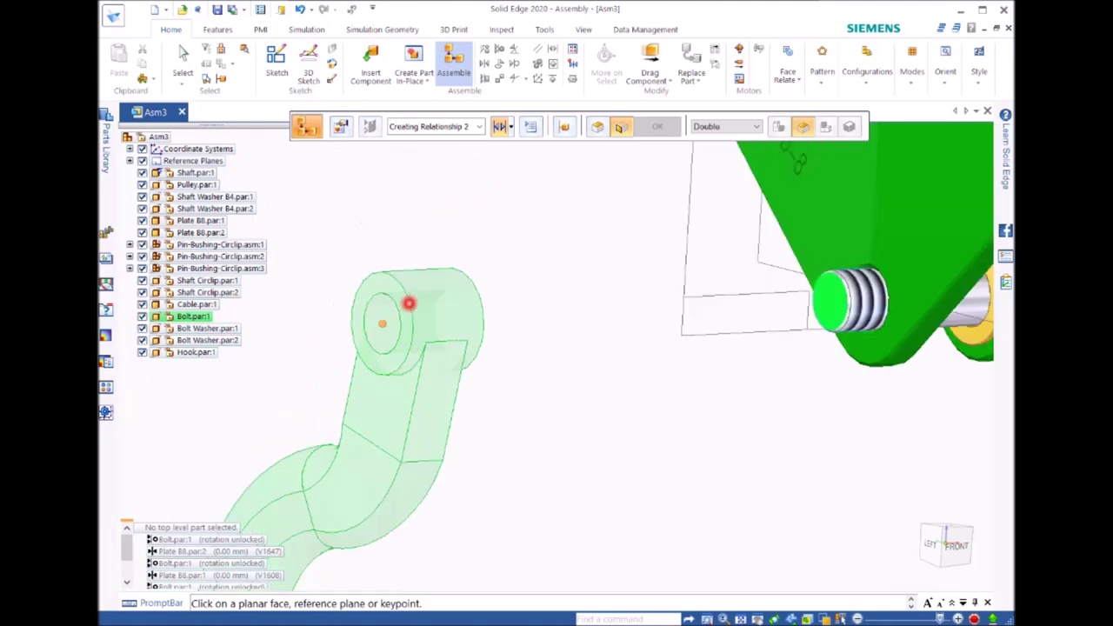
{"action": "left_click", "coordinate": [397, 296]}
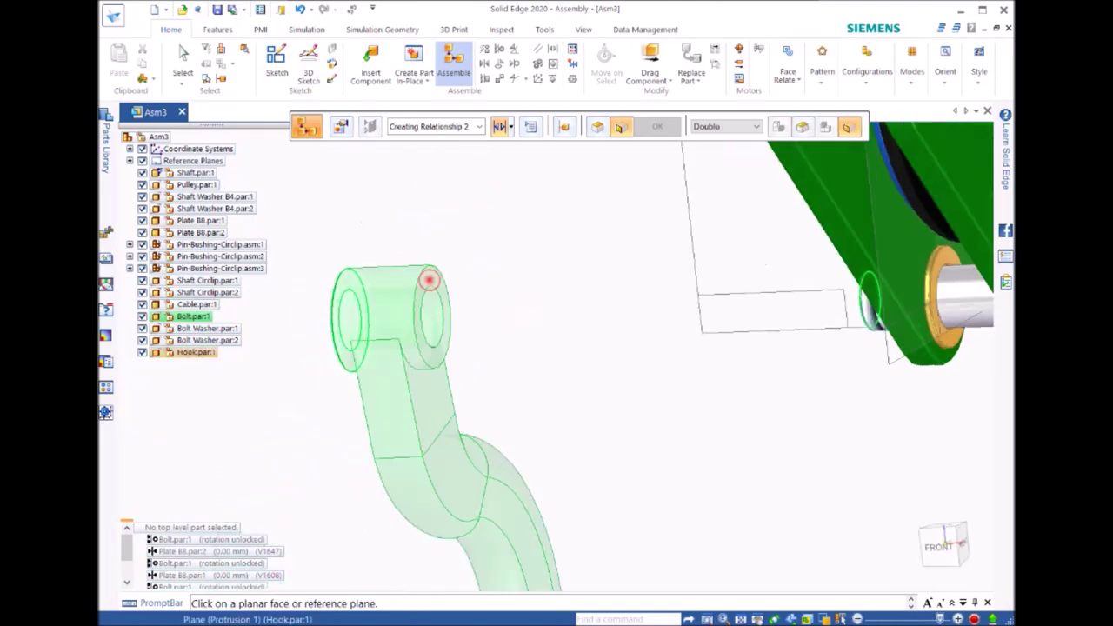
{"action": "left_click", "coordinate": [428, 280]}
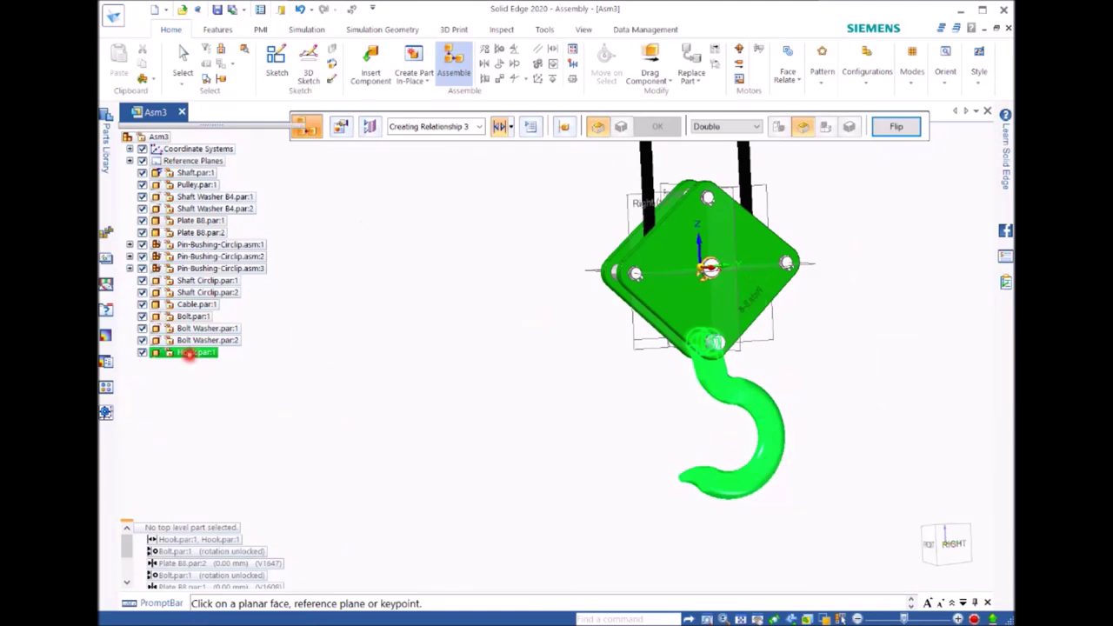
{"action": "left_click", "coordinate": [195, 75]}
{"action": "left_click", "coordinate": [186, 364]}
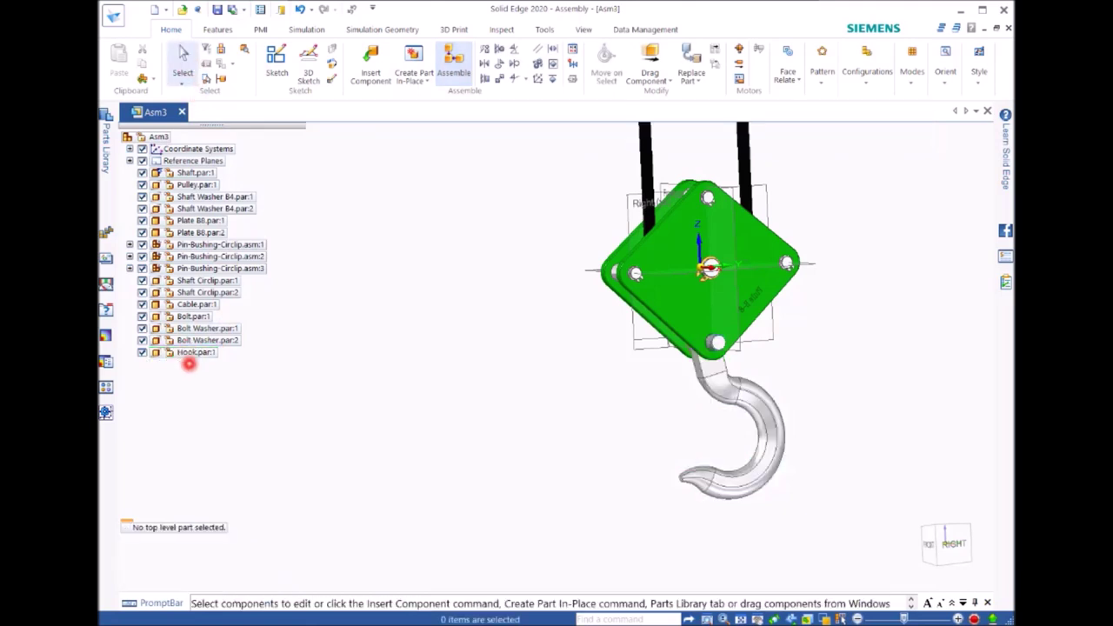
{"action": "left_click", "coordinate": [188, 354]}
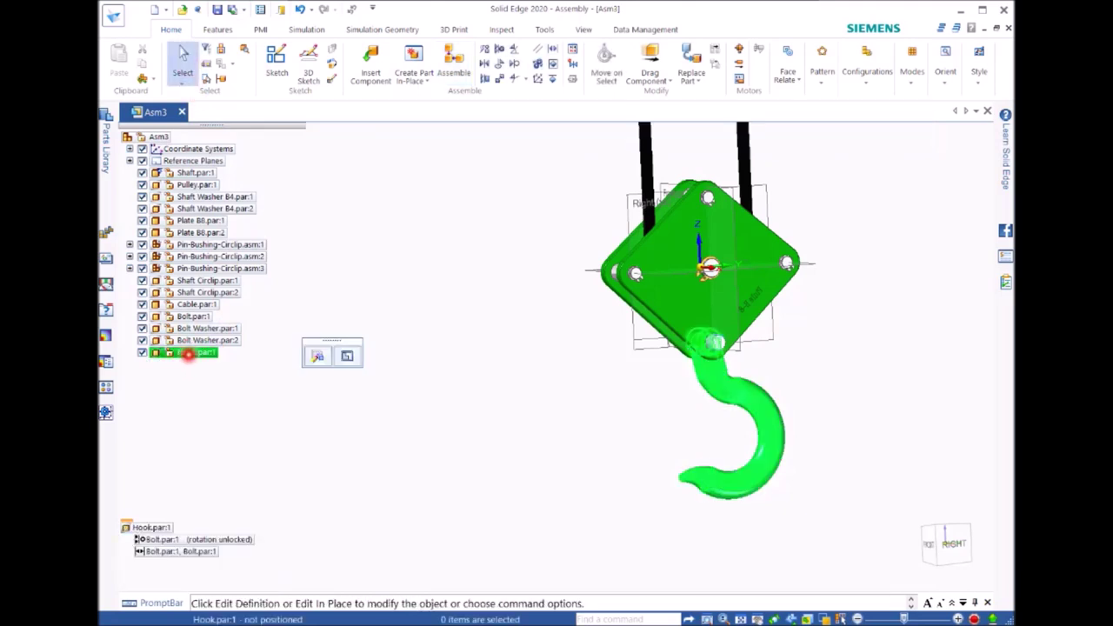
Step: Turn on Reference Planes for Hook.par:1 through Show/Hide Component and start a Mate relationship
{"action": "right_click", "coordinate": [188, 354]}
{"action": "left_click", "coordinate": [287, 85]}
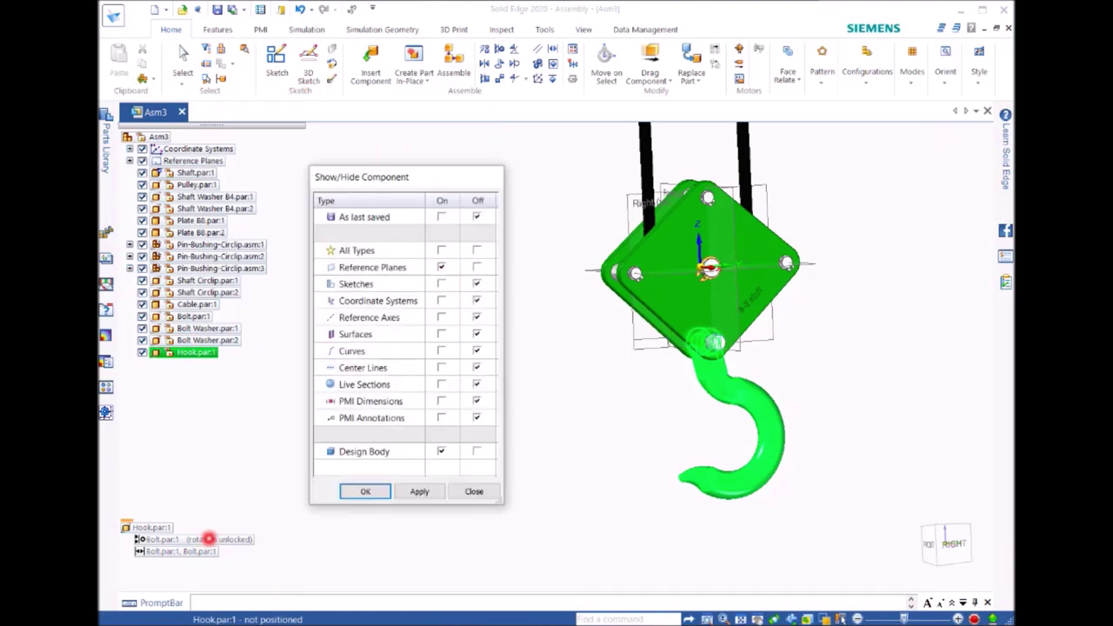
{"action": "left_click", "coordinate": [365, 491]}
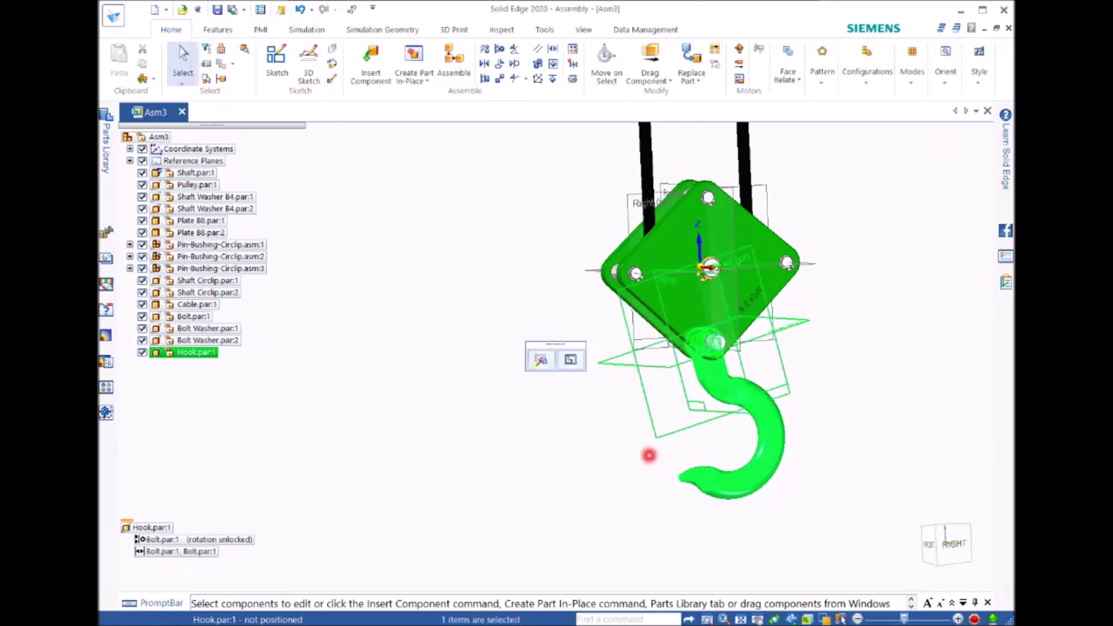
{"action": "scroll", "coordinate": [892, 402], "scroll_direction": "up", "scroll_amount": 2}
{"action": "scroll", "coordinate": [800, 377], "scroll_direction": "up", "scroll_amount": 1}
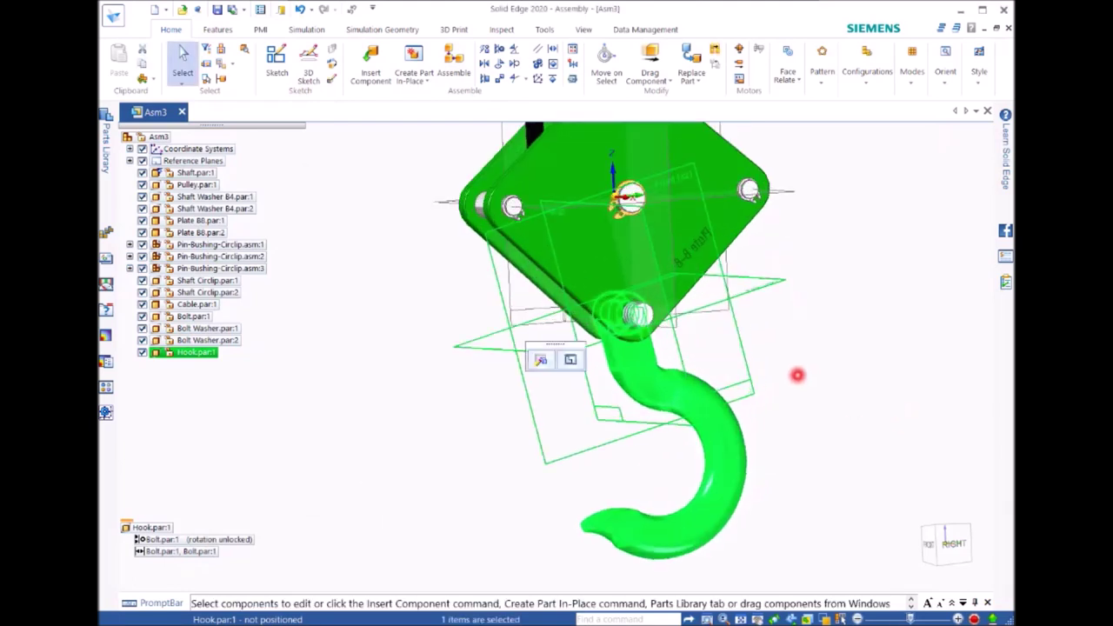
{"action": "scroll", "coordinate": [797, 375], "scroll_direction": "down", "scroll_amount": 1}
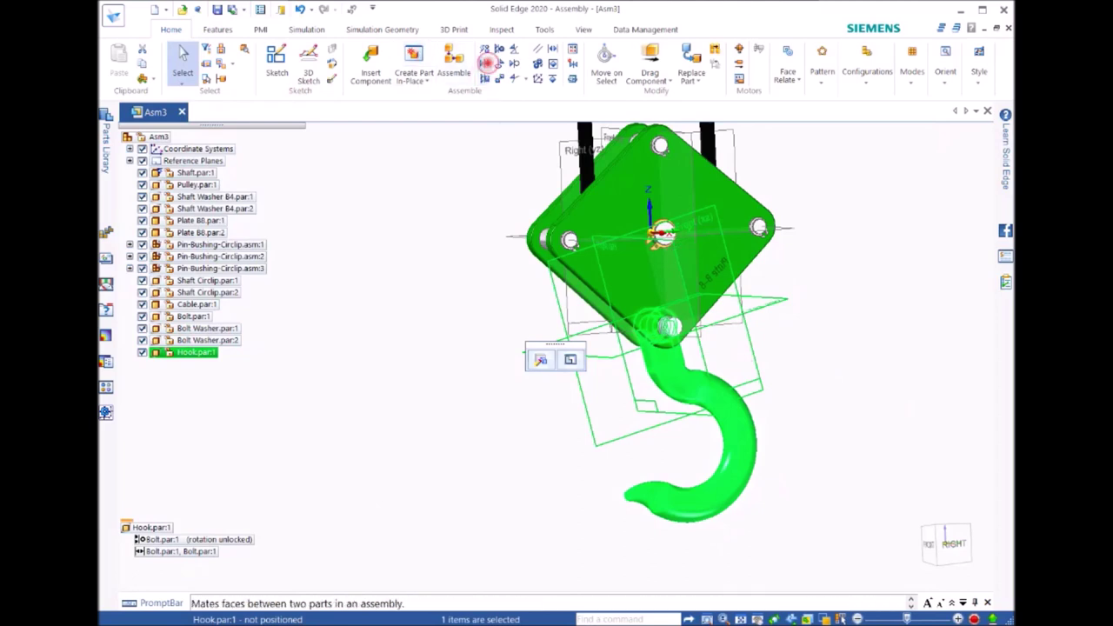
{"action": "left_click", "coordinate": [488, 64]}
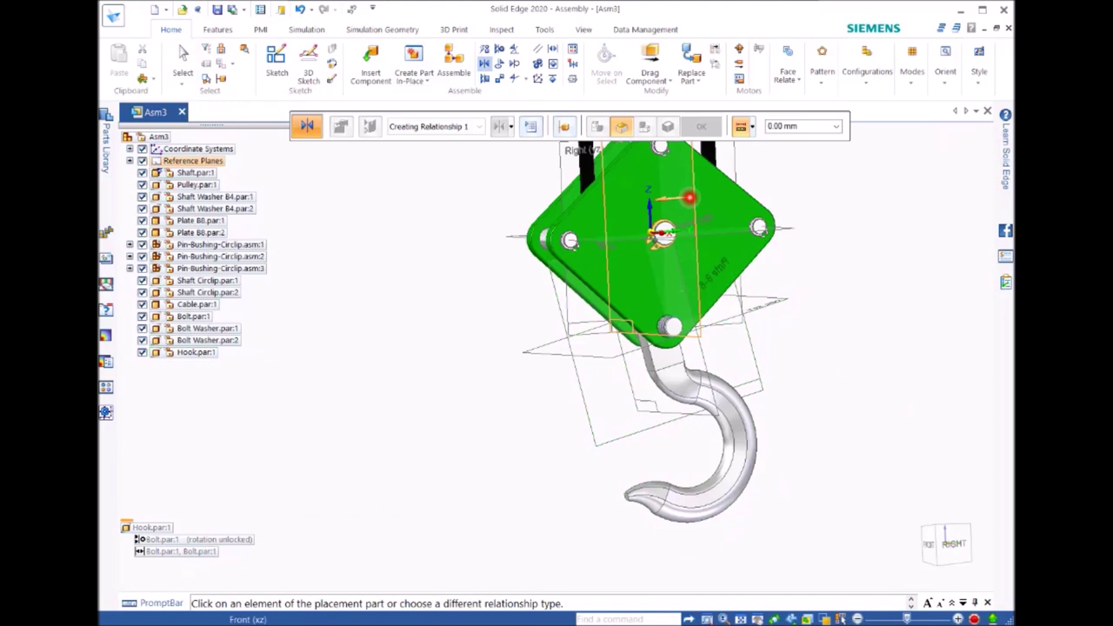
Step: Mate the hook's Front plane to the assembly plane, flipped so the hook hangs below the pulley block
{"action": "left_click", "coordinate": [688, 198]}
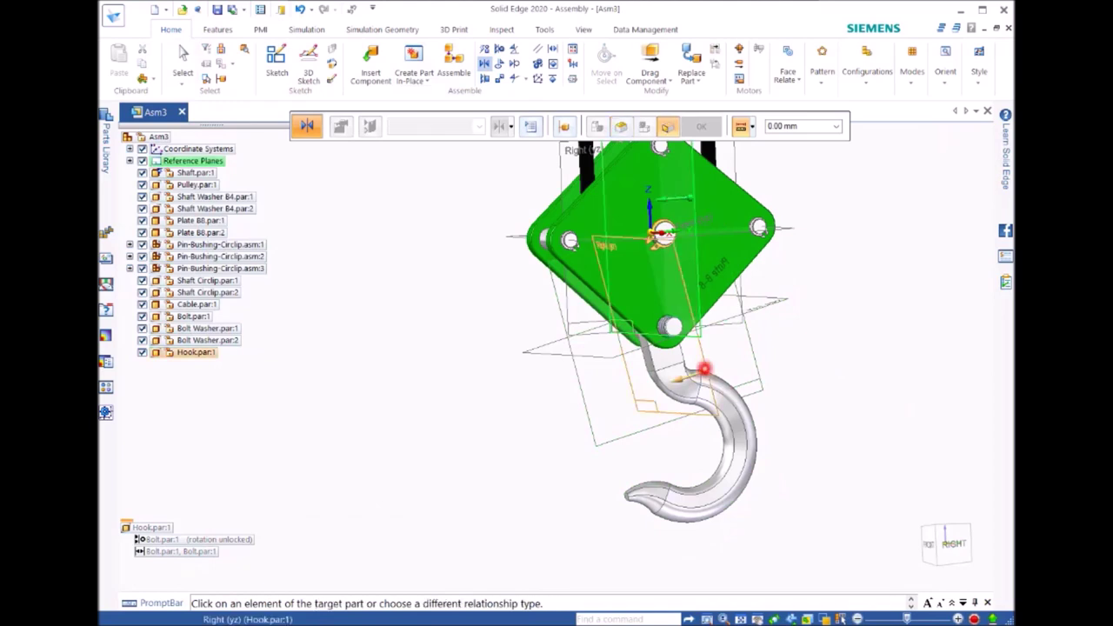
{"action": "left_click", "coordinate": [705, 369]}
{"action": "right_click", "coordinate": [864, 405]}
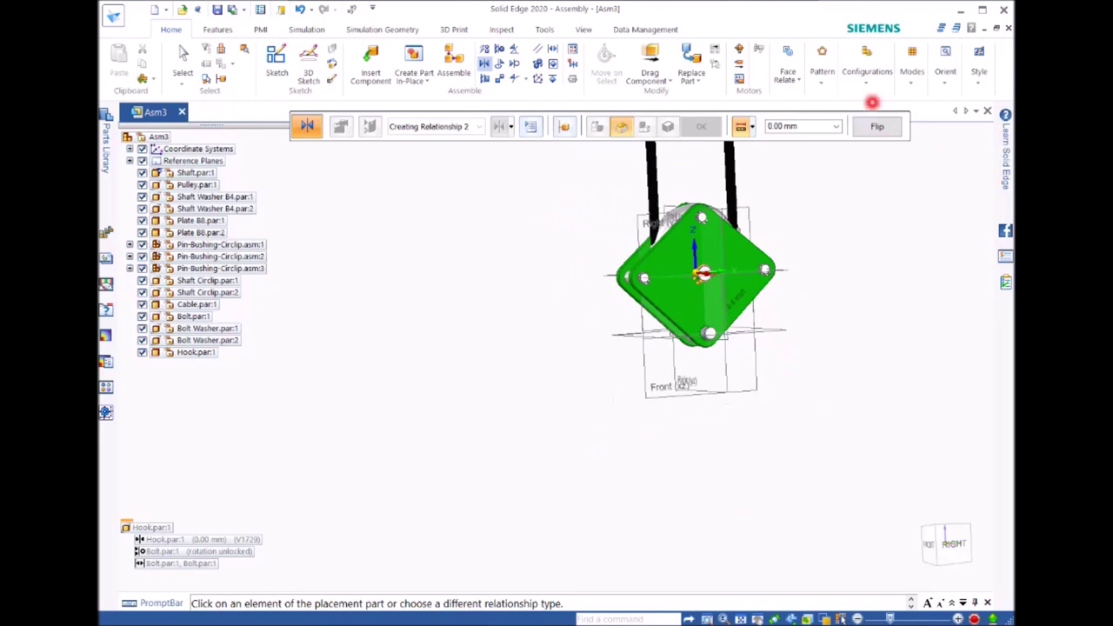
{"action": "left_click", "coordinate": [877, 126]}
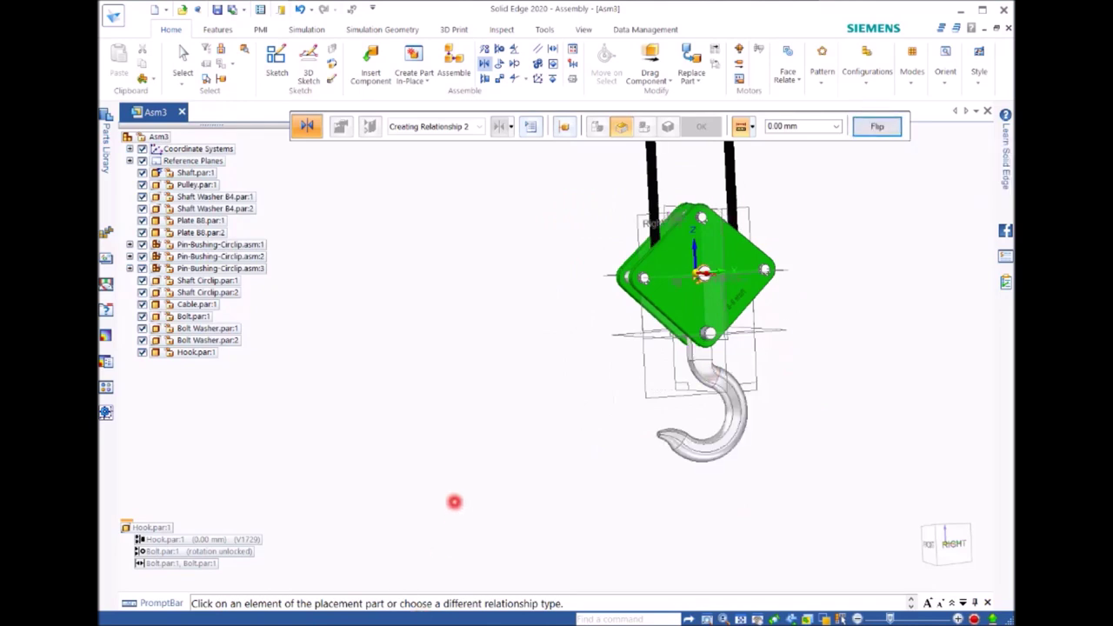
{"action": "key", "text": "ctrl+f"}
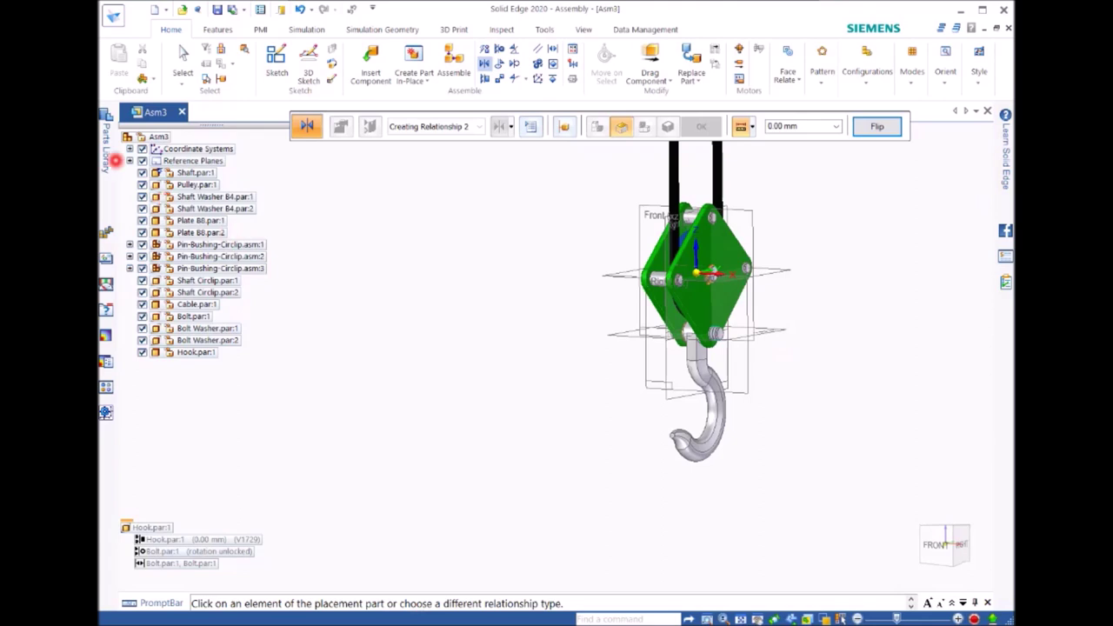
{"action": "key", "text": "Escape"}
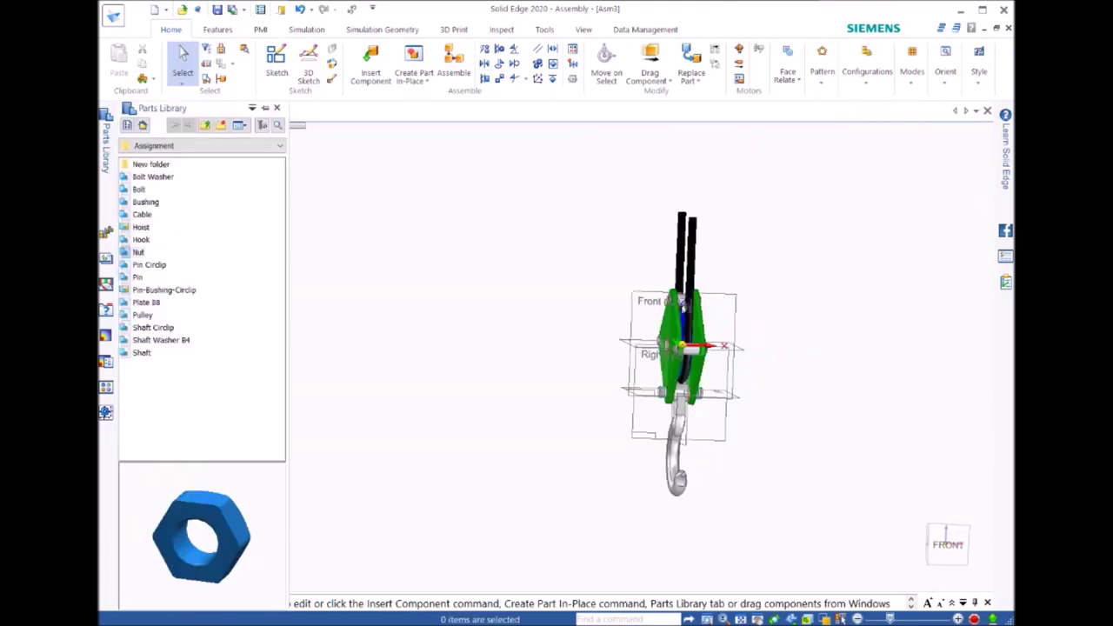
Step: Insert a Nut from the Parts Library and align its axis with the bolt's axis
{"action": "left_click_drag", "start_coordinate": [138, 252], "coordinate": [306, 275]}
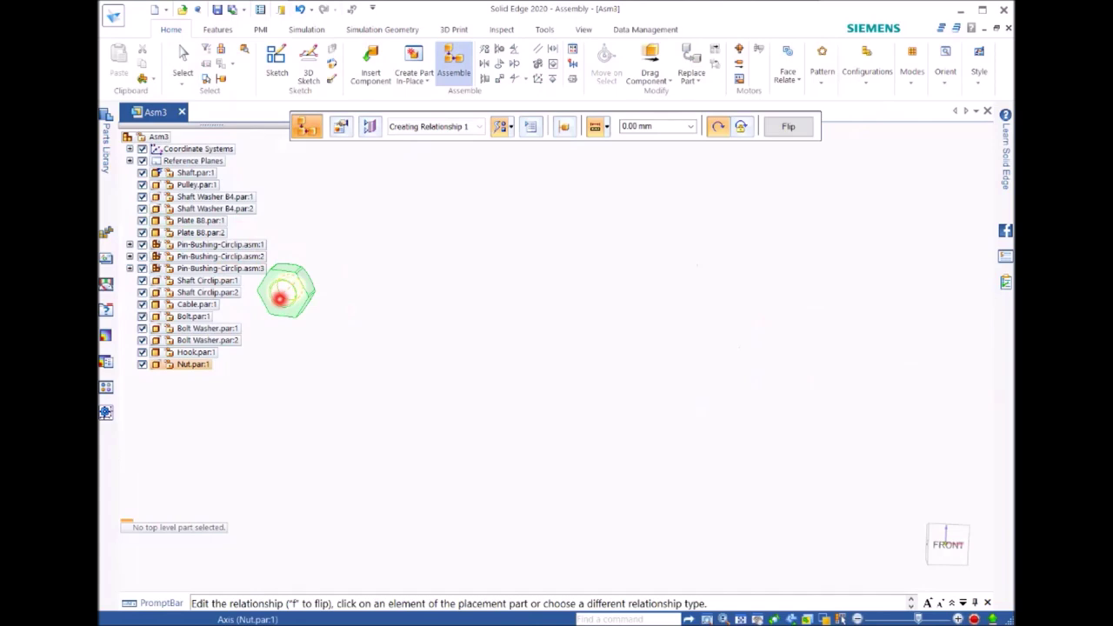
{"action": "left_click", "coordinate": [280, 296]}
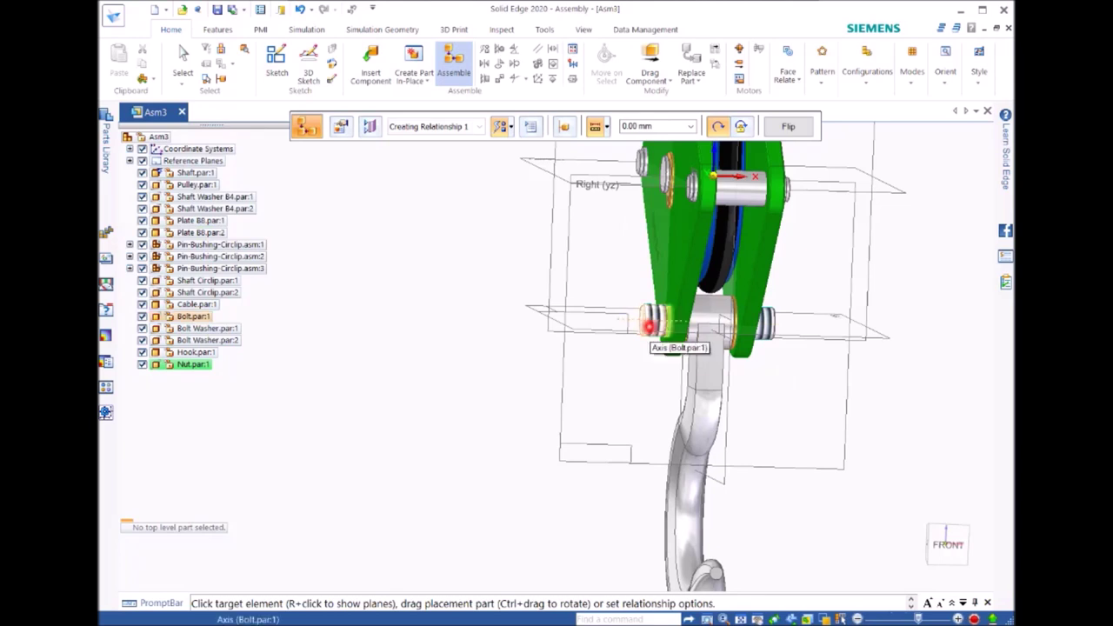
{"action": "left_click", "coordinate": [647, 327]}
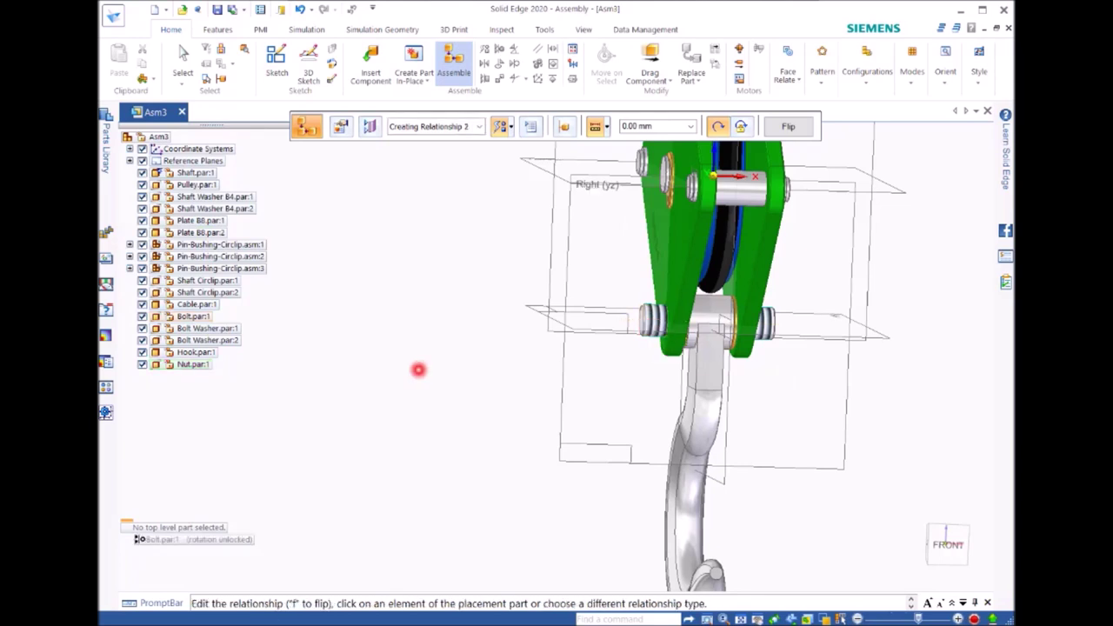
{"action": "scroll", "coordinate": [399, 369], "scroll_direction": "down", "scroll_amount": 5}
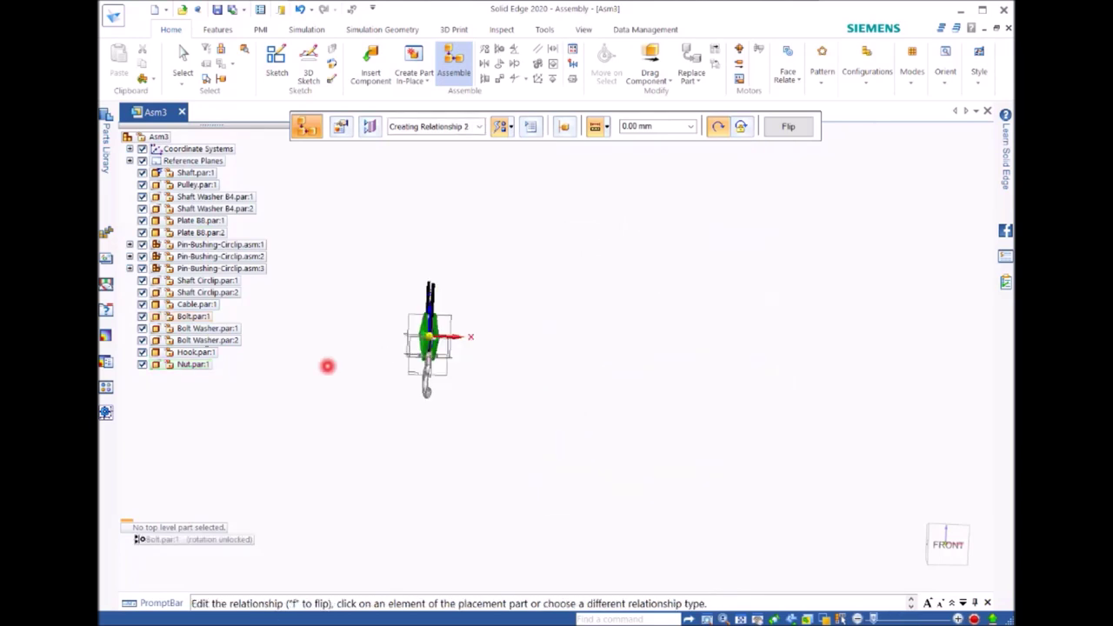
{"action": "middle_click_drag", "start_coordinate": [330, 368], "coordinate": [499, 371], "text": "shift"}
{"action": "scroll", "coordinate": [388, 330], "scroll_direction": "up", "scroll_amount": 10}
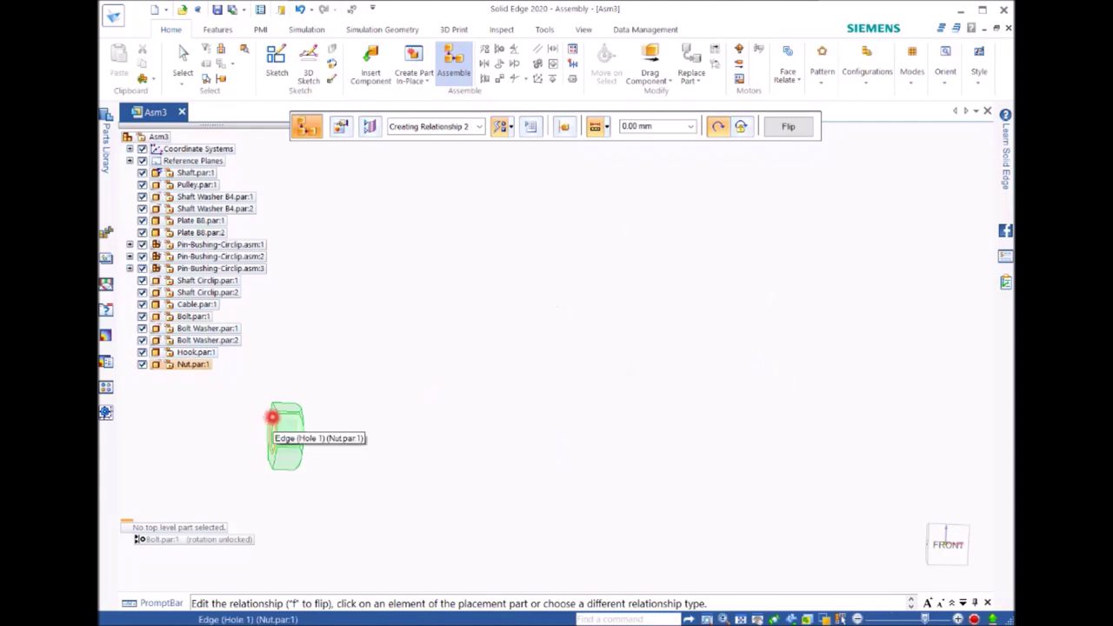
{"action": "scroll", "coordinate": [272, 416], "scroll_direction": "up", "scroll_amount": 3}
Step: Mate the nut's inner face flush with Plate B8, flipping it to face the correct side
{"action": "left_click", "coordinate": [274, 407]}
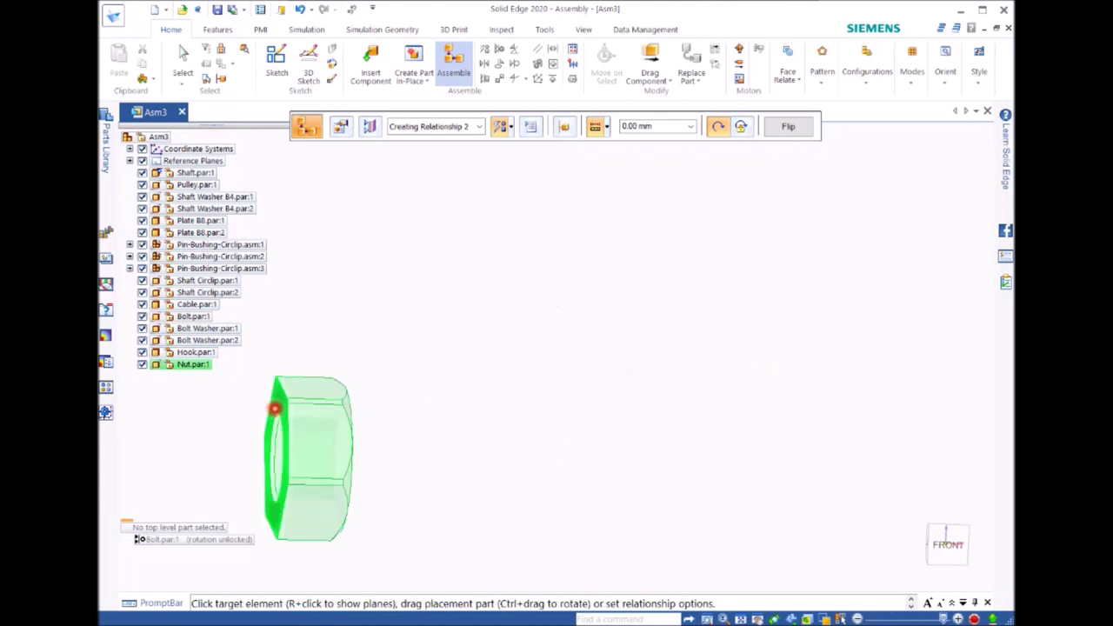
{"action": "scroll", "coordinate": [533, 403], "scroll_direction": "down", "scroll_amount": 6}
{"action": "scroll", "coordinate": [696, 451], "scroll_direction": "down", "scroll_amount": 3}
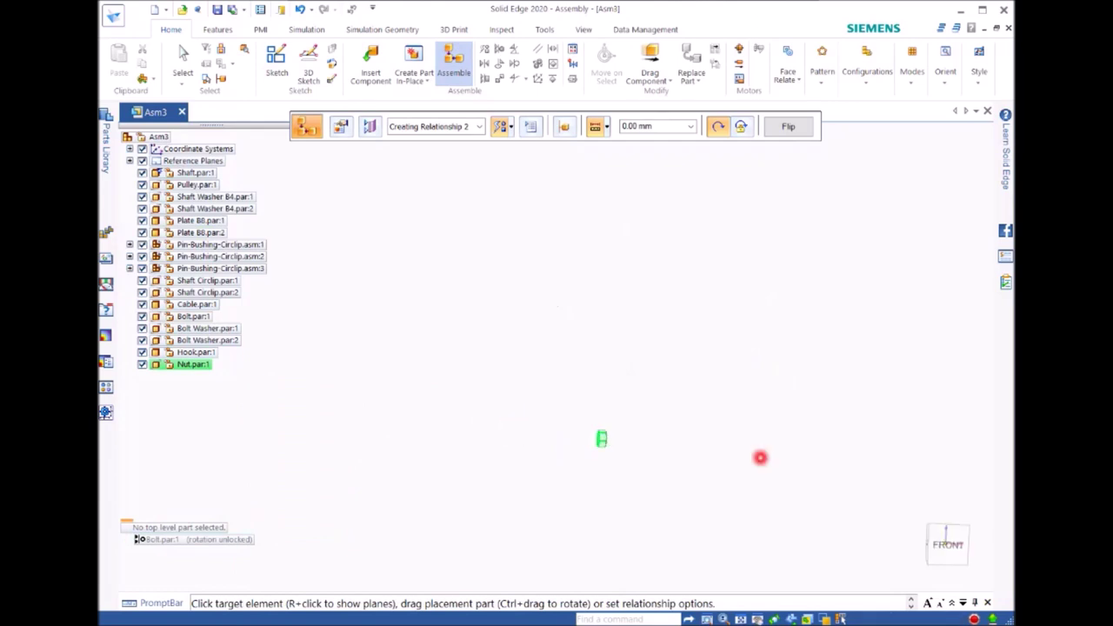
{"action": "scroll", "coordinate": [848, 393], "scroll_direction": "up", "scroll_amount": 6}
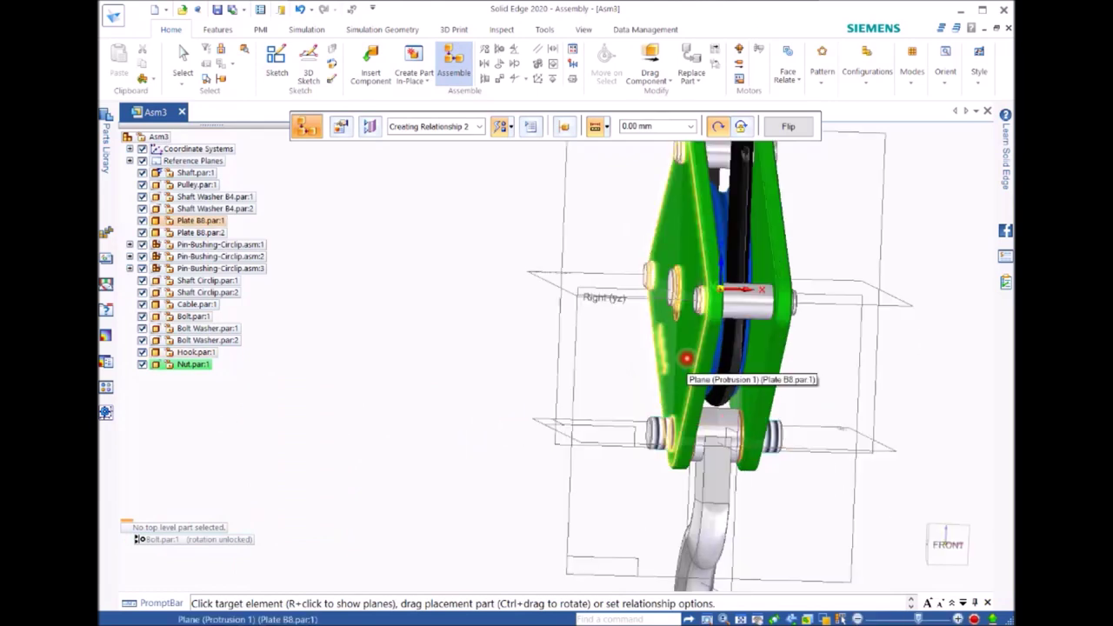
{"action": "left_click", "coordinate": [689, 359]}
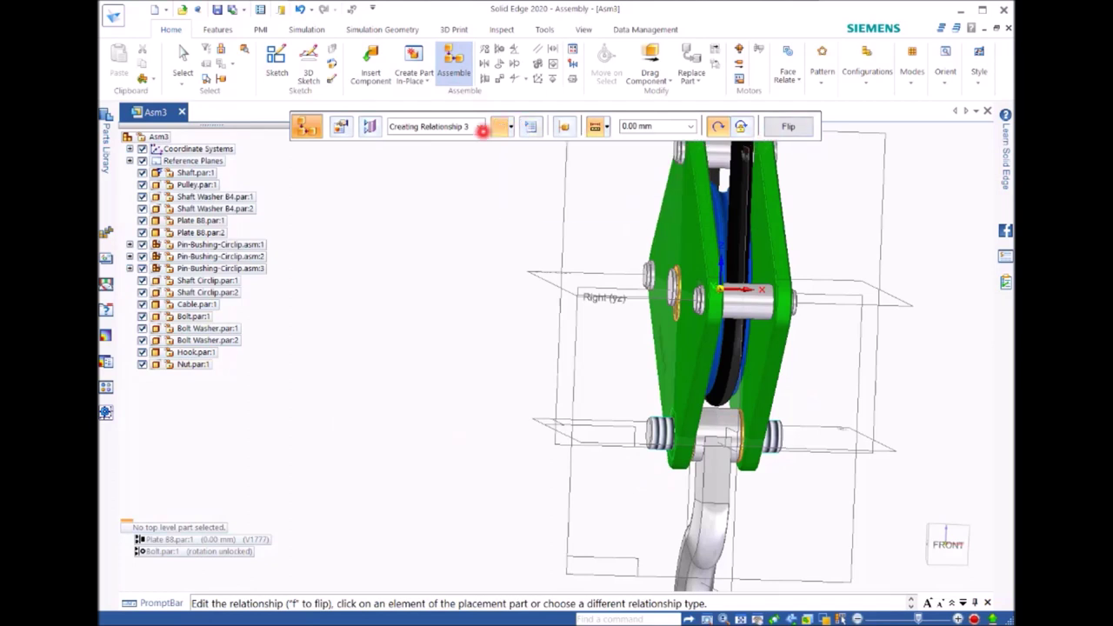
{"action": "left_click", "coordinate": [479, 127]}
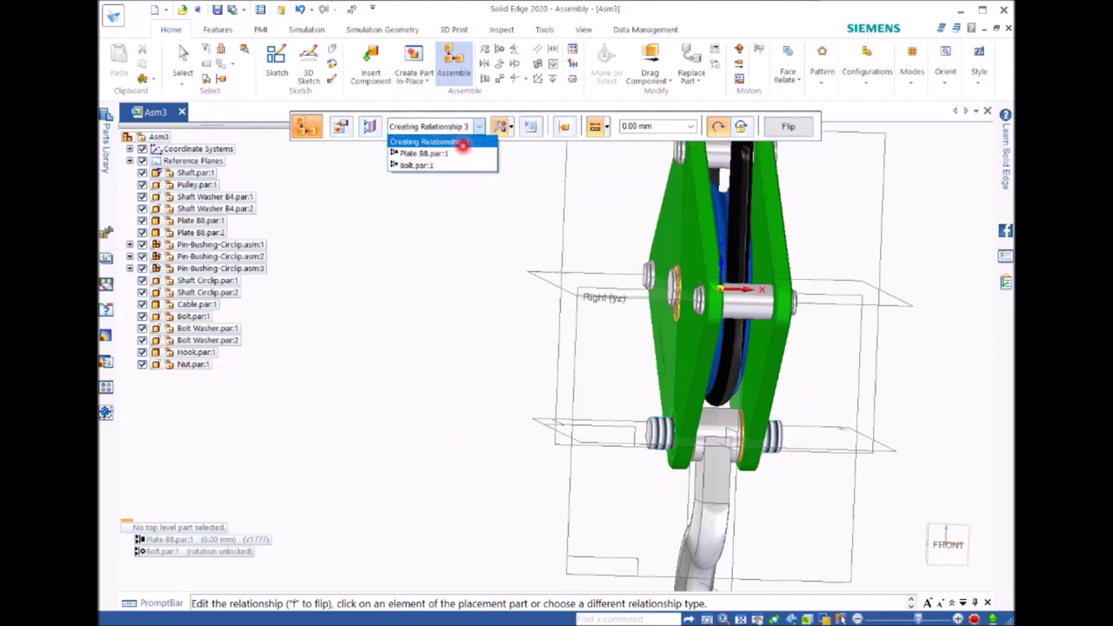
{"action": "left_click", "coordinate": [452, 164]}
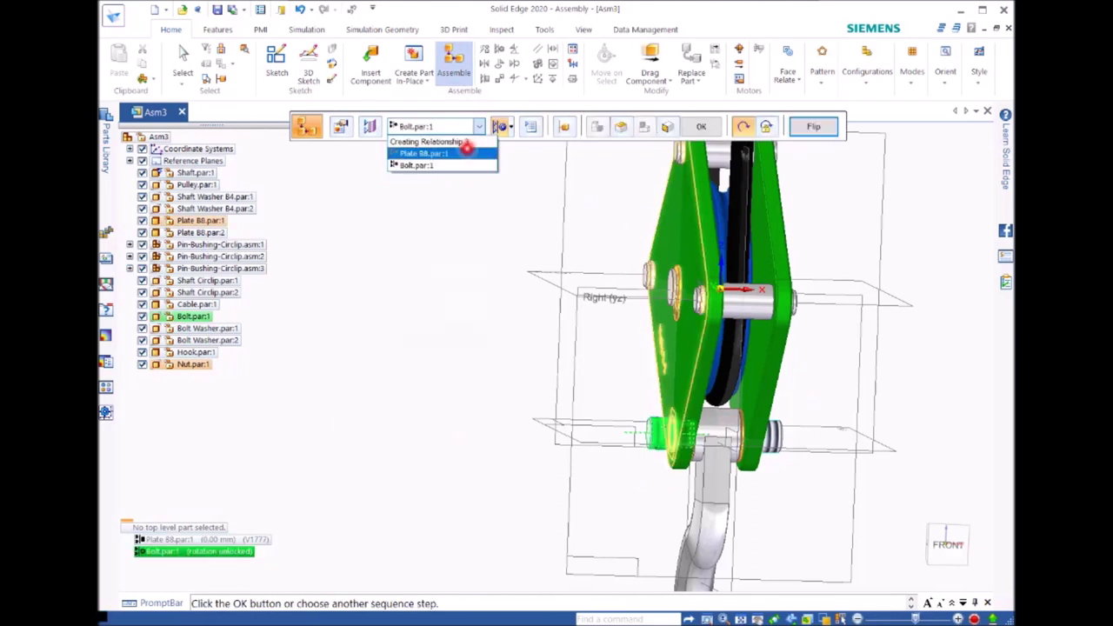
{"action": "left_click", "coordinate": [467, 153]}
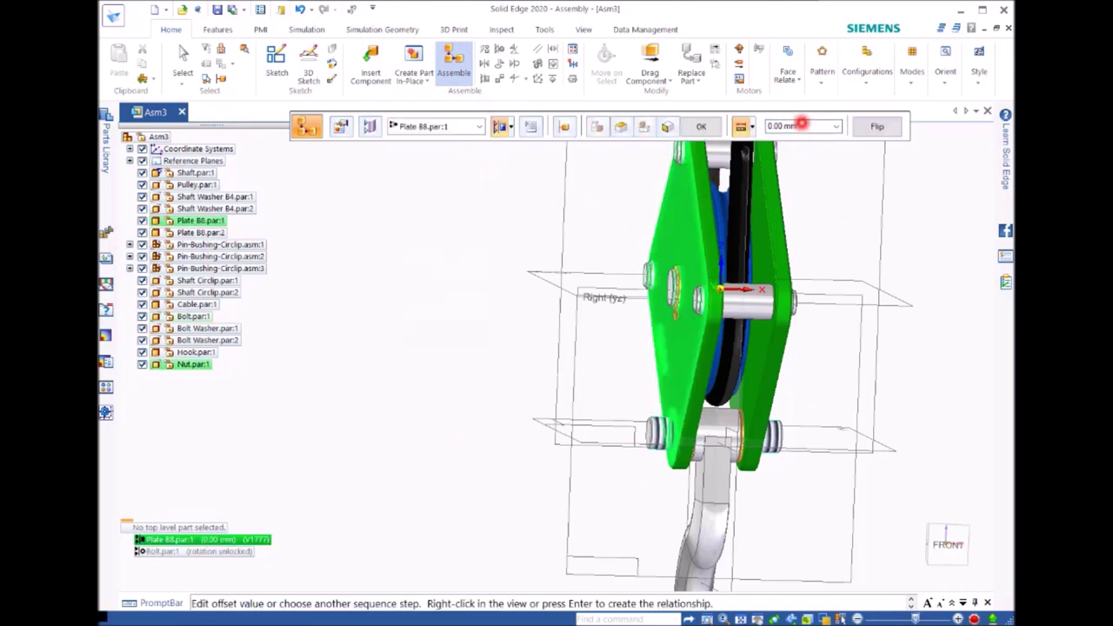
{"action": "left_click", "coordinate": [877, 126]}
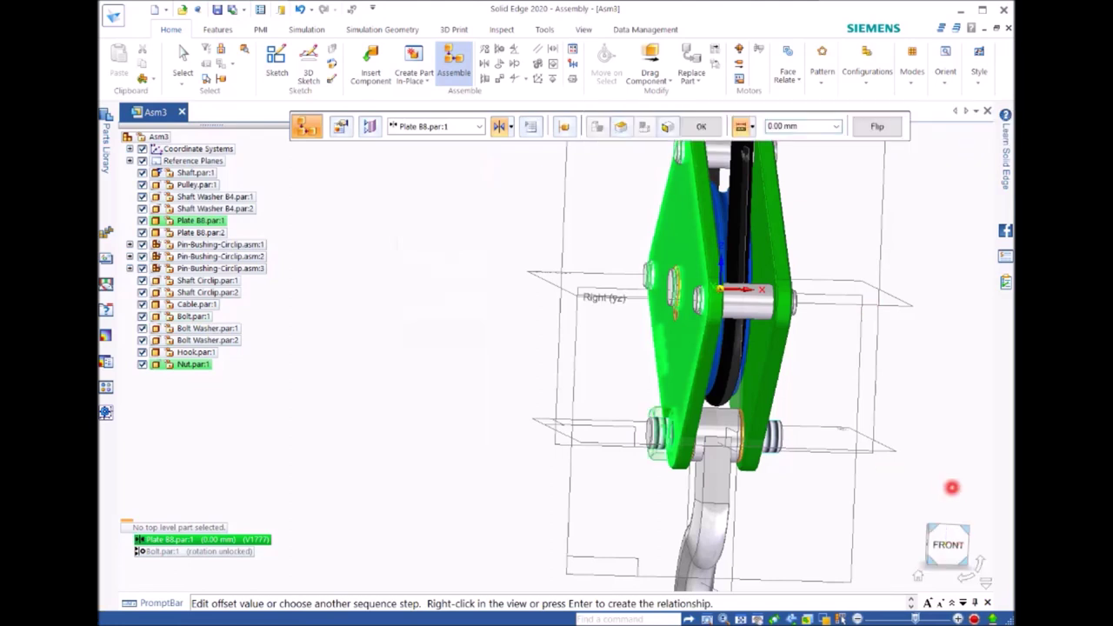
{"action": "mouse_move", "coordinate": [105, 136]}
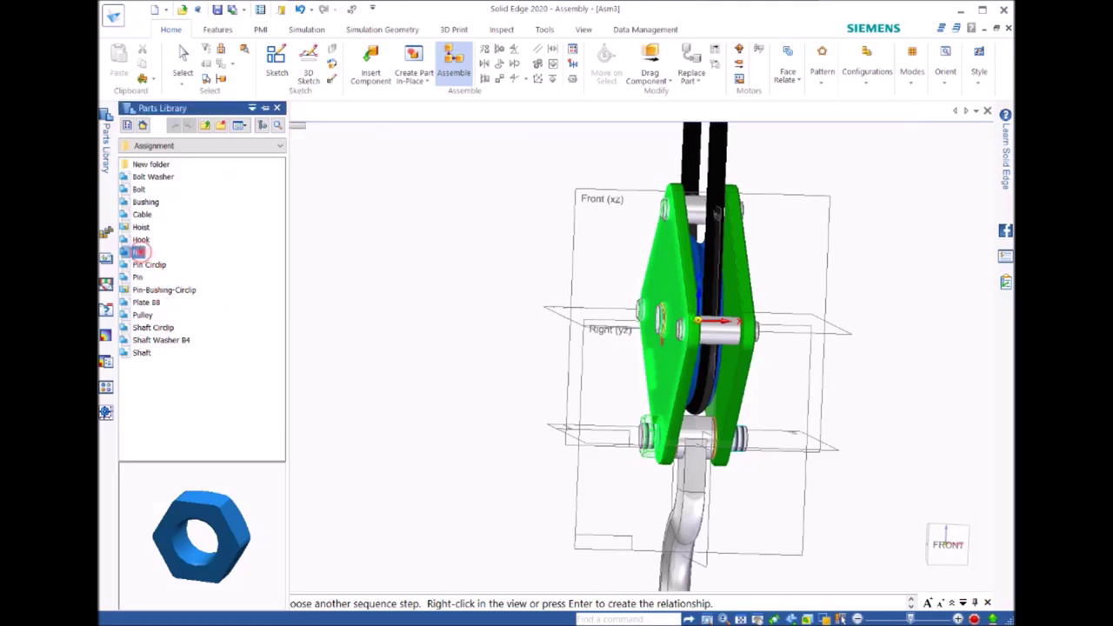
Step: Insert a second Nut and align its bore with the bolt's axis
{"action": "left_click_drag", "start_coordinate": [139, 251], "coordinate": [390, 278]}
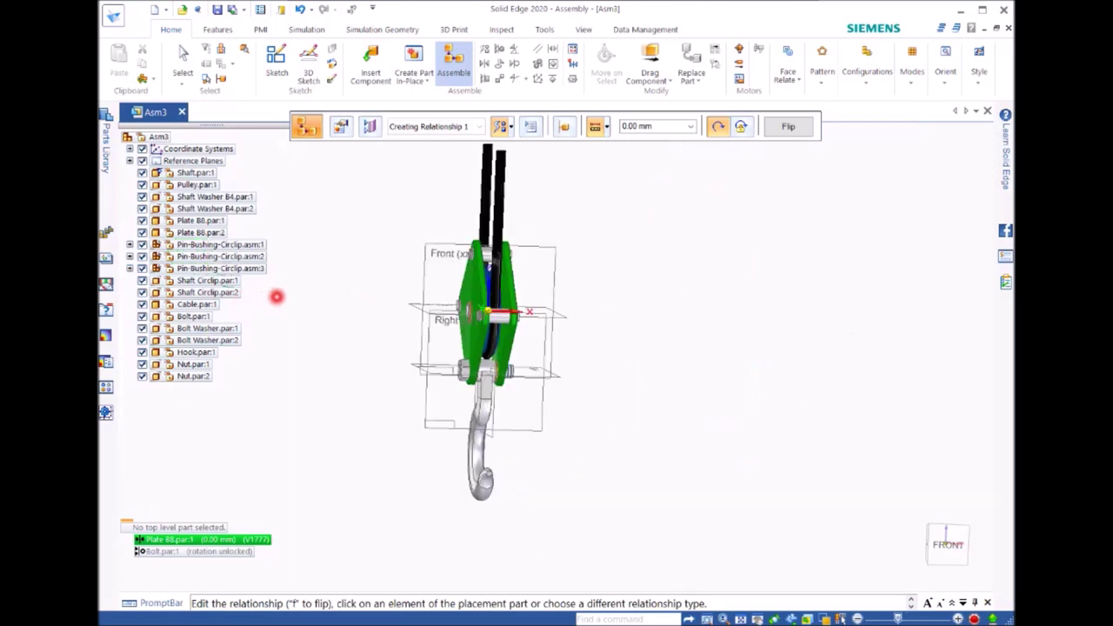
{"action": "scroll", "coordinate": [452, 296], "scroll_direction": "up", "scroll_amount": 8}
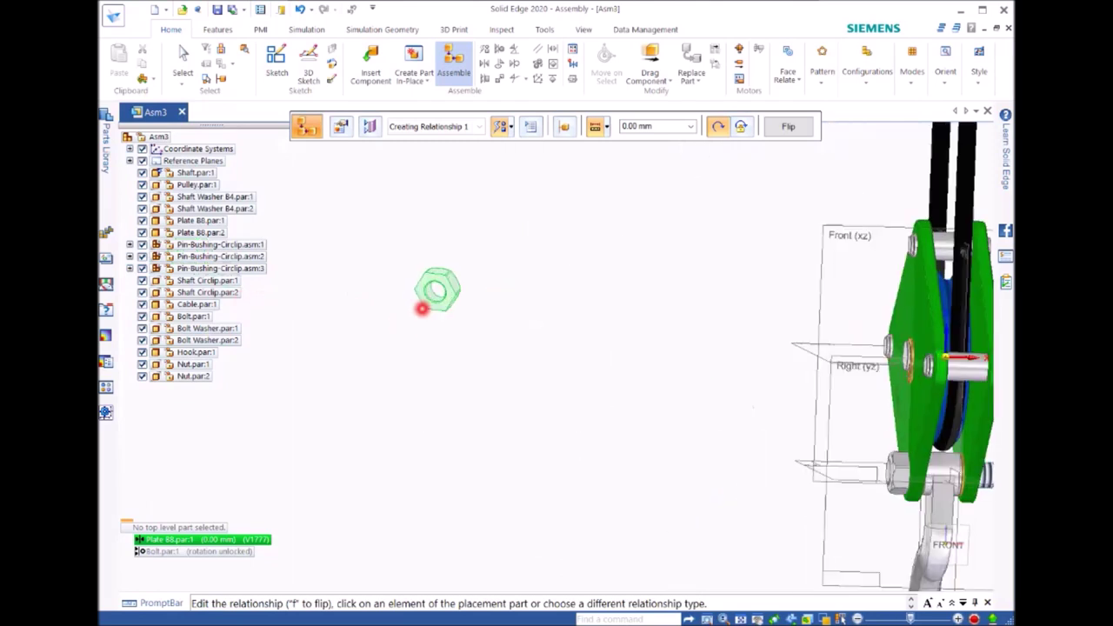
{"action": "left_click", "coordinate": [435, 289]}
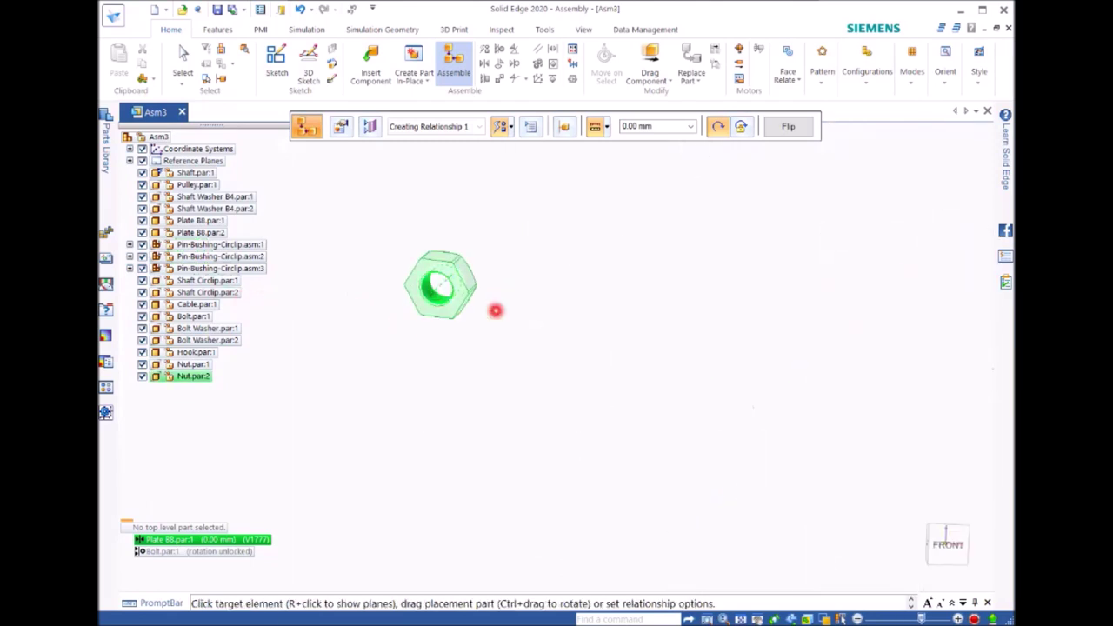
{"action": "scroll", "coordinate": [582, 337], "scroll_direction": "down", "scroll_amount": 5}
{"action": "scroll", "coordinate": [269, 218], "scroll_direction": "up", "scroll_amount": 6}
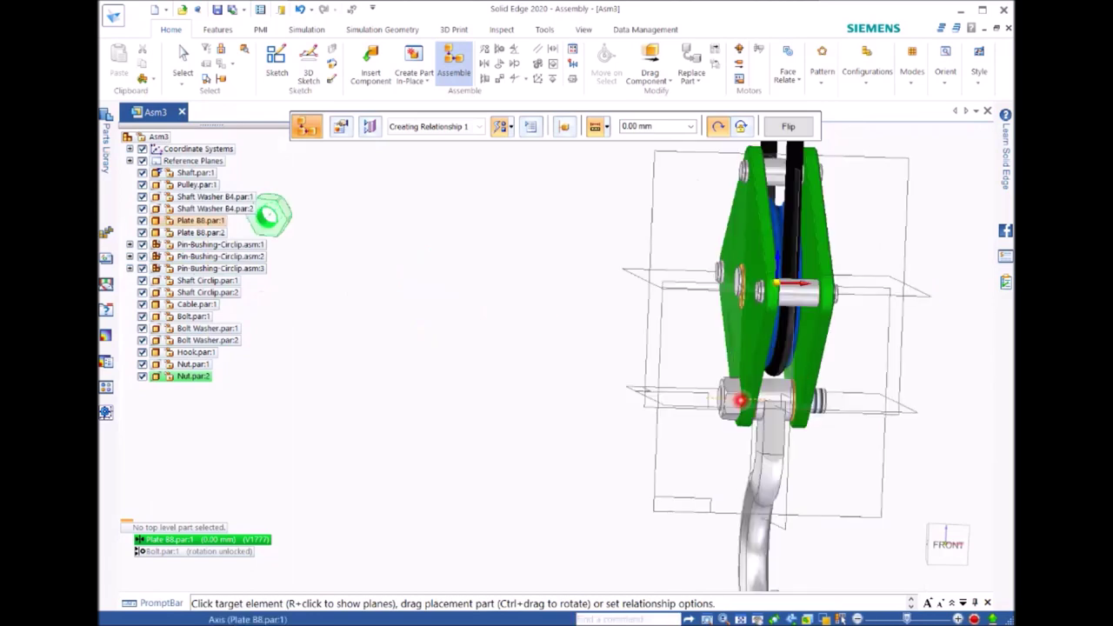
{"action": "left_click", "coordinate": [883, 397]}
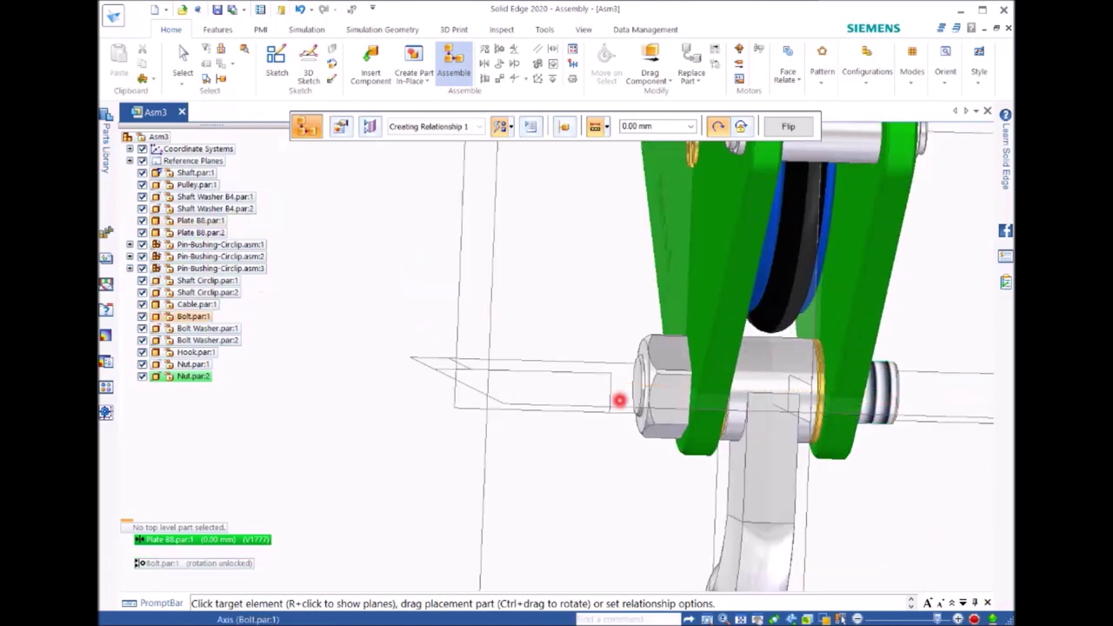
Step: Mate the second nut's flat face against the outer face of Plate B8.par:2
{"action": "scroll", "coordinate": [330, 391], "scroll_direction": "down", "scroll_amount": 5}
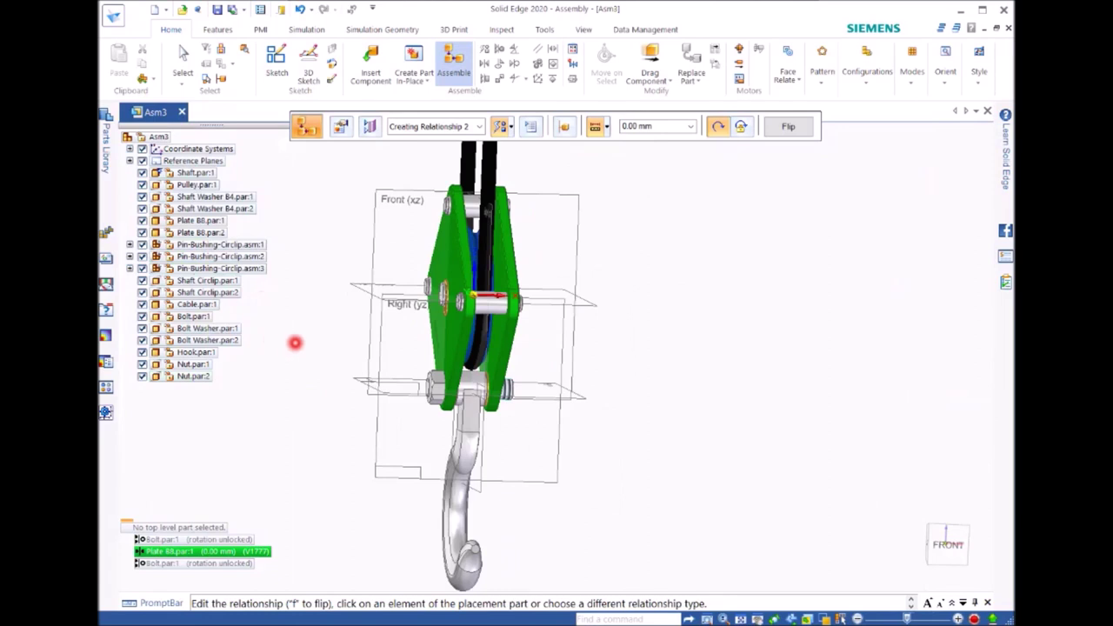
{"action": "middle_click_drag", "start_coordinate": [295, 343], "coordinate": [576, 347], "text": "shift"}
{"action": "scroll", "coordinate": [453, 383], "scroll_direction": "up", "scroll_amount": 3}
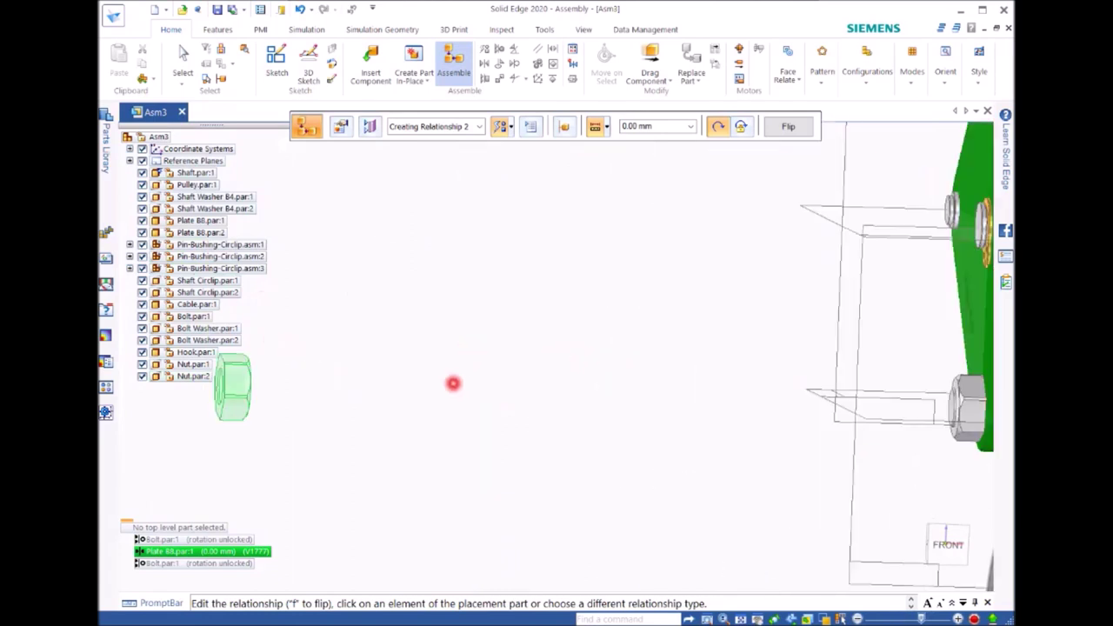
{"action": "scroll", "coordinate": [453, 383], "scroll_direction": "down", "scroll_amount": 3}
{"action": "scroll", "coordinate": [304, 371], "scroll_direction": "up", "scroll_amount": 5}
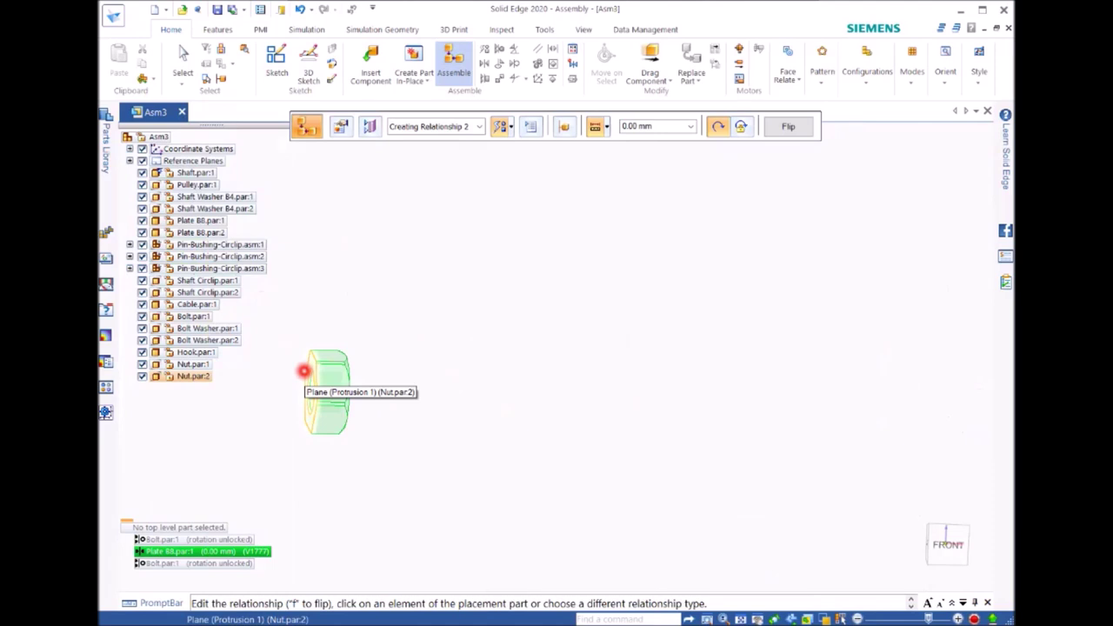
{"action": "left_click", "coordinate": [304, 371]}
{"action": "scroll", "coordinate": [521, 401], "scroll_direction": "down", "scroll_amount": 4}
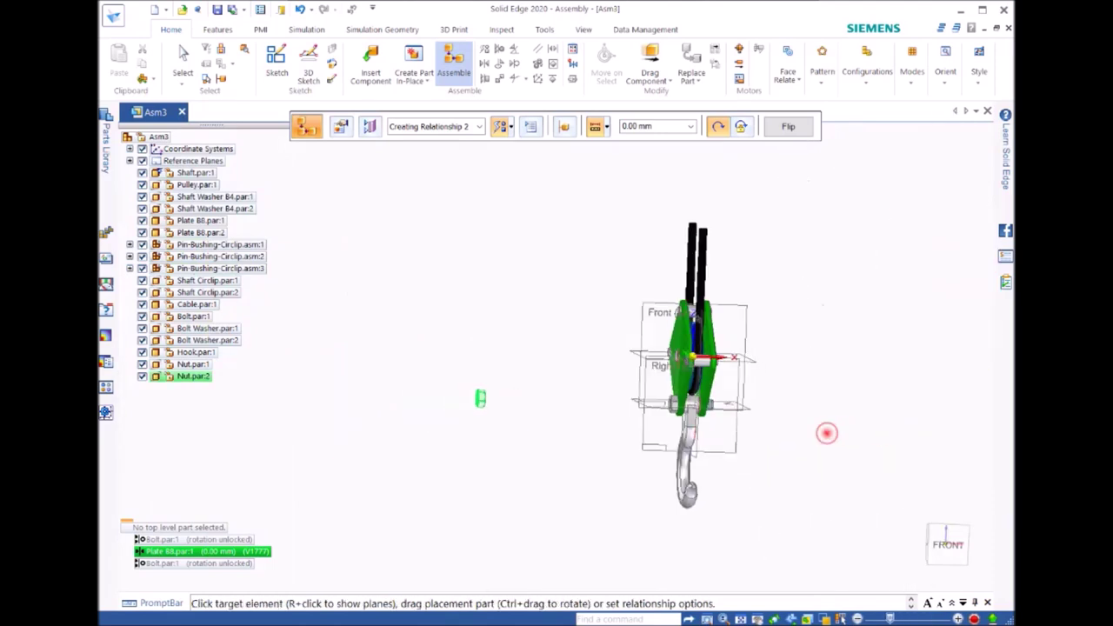
{"action": "middle_click_drag", "start_coordinate": [826, 432], "coordinate": [721, 406]}
{"action": "scroll", "coordinate": [718, 392], "scroll_direction": "up", "scroll_amount": 5}
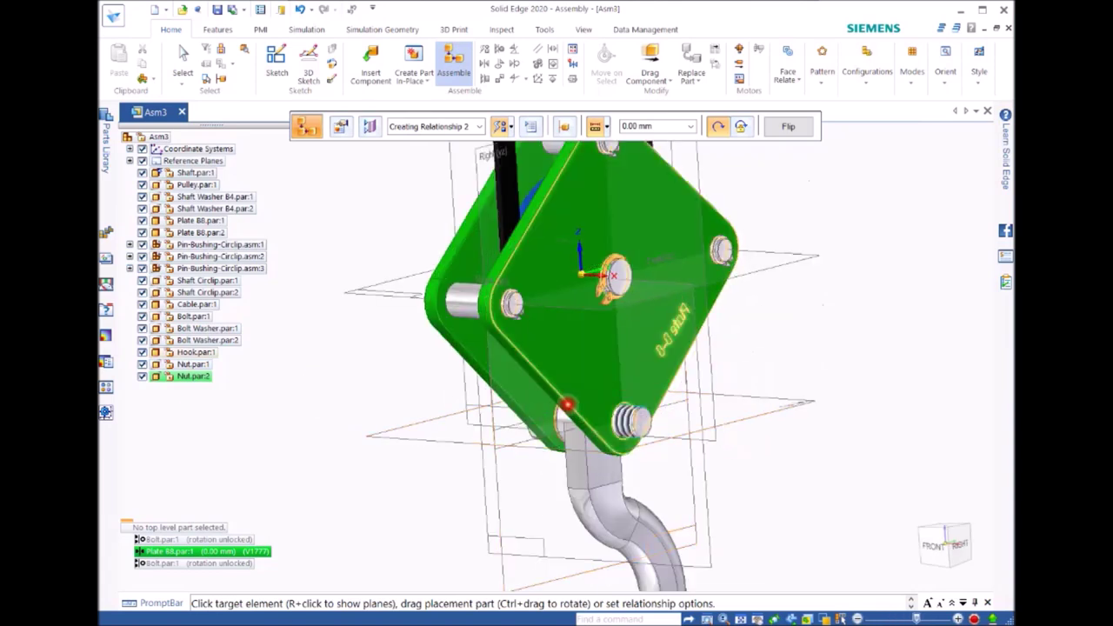
{"action": "left_click", "coordinate": [567, 406]}
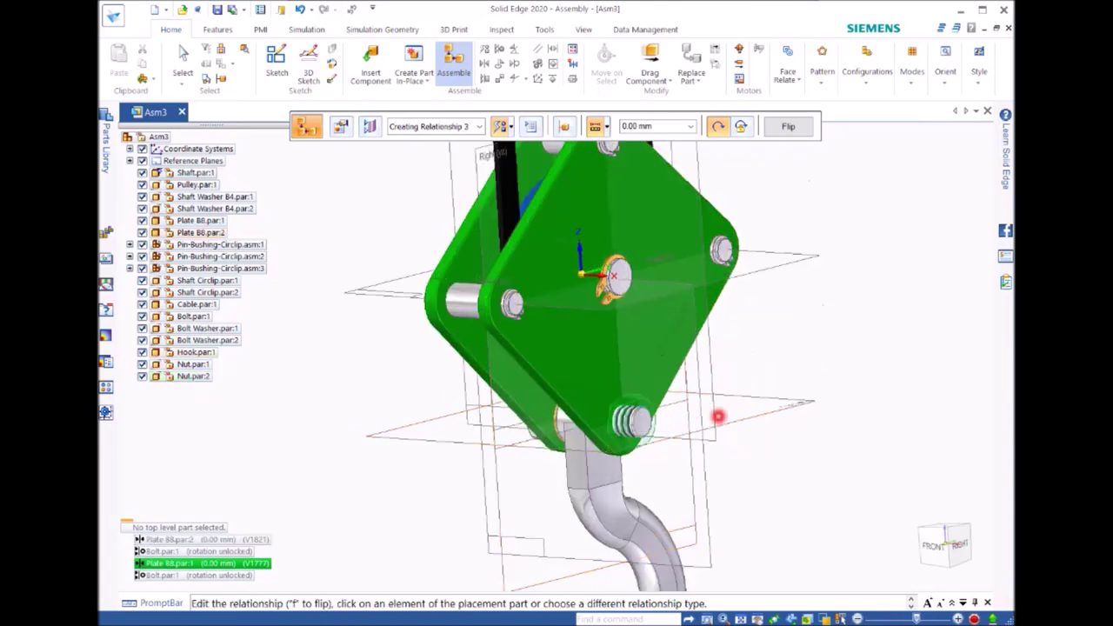
{"action": "left_click", "coordinate": [181, 57]}
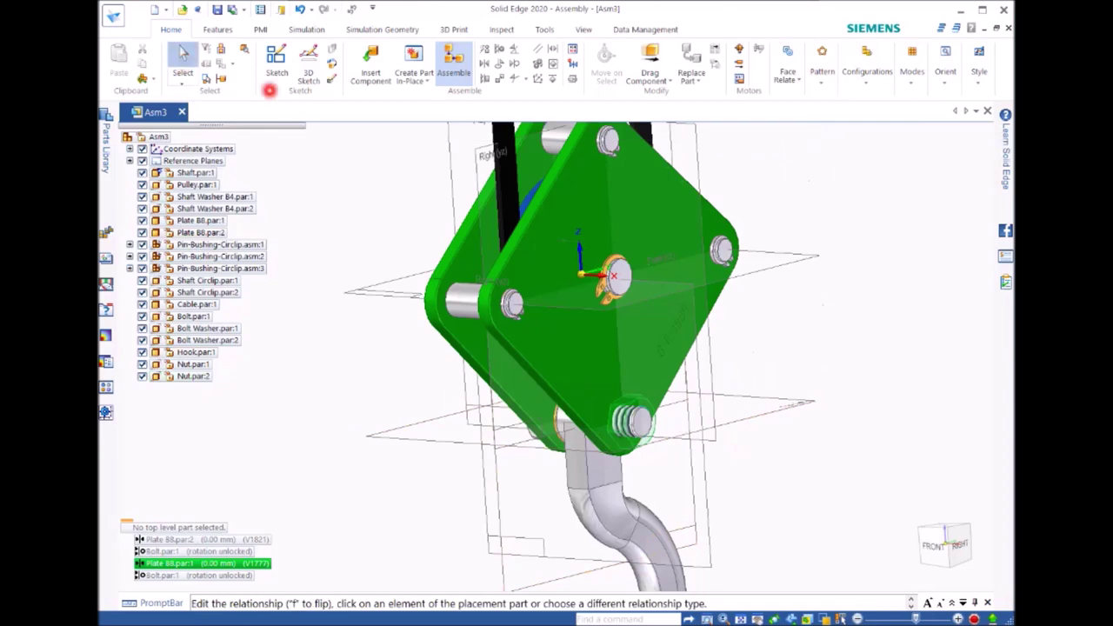
{"action": "scroll", "coordinate": [819, 359], "scroll_direction": "down", "scroll_amount": 5}
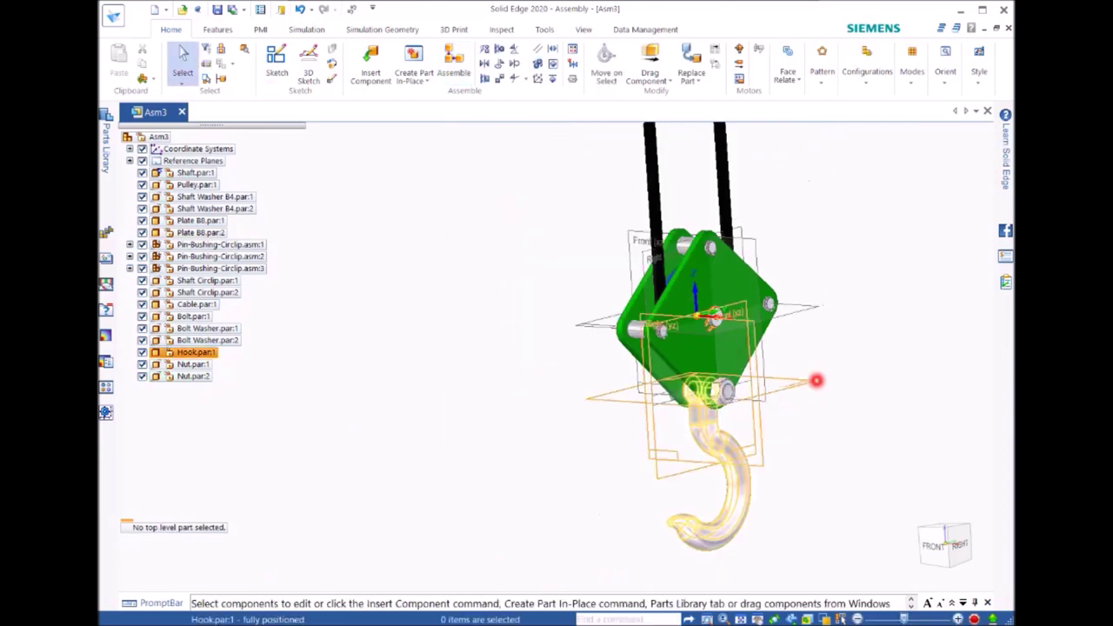
{"action": "scroll", "coordinate": [847, 372], "scroll_direction": "up", "scroll_amount": 2}
{"action": "middle_click_drag", "start_coordinate": [847, 372], "coordinate": [786, 417]}
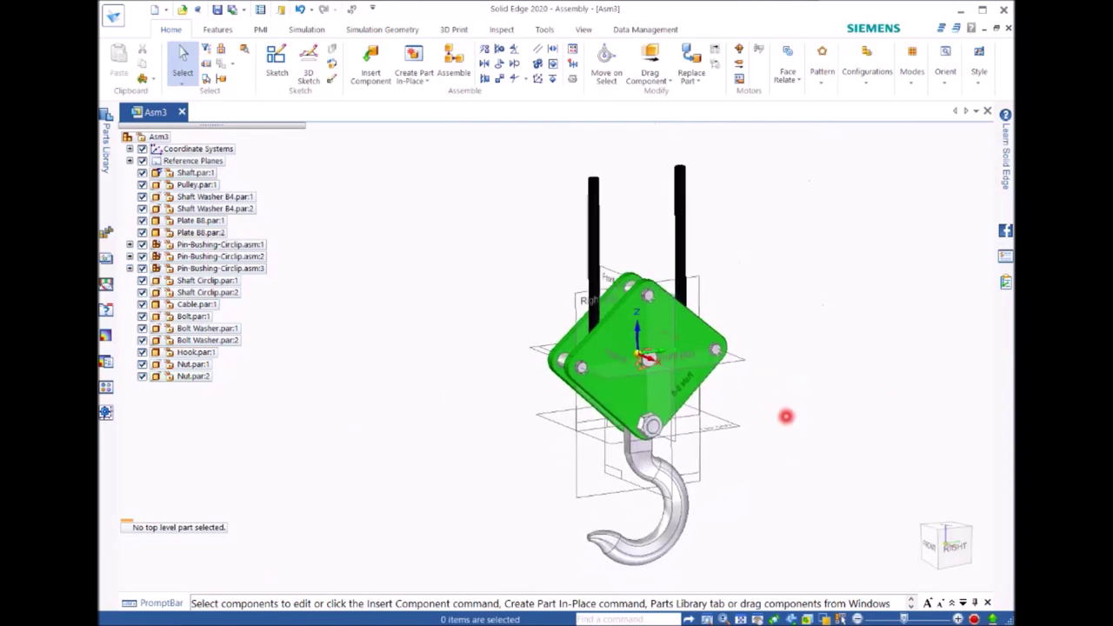